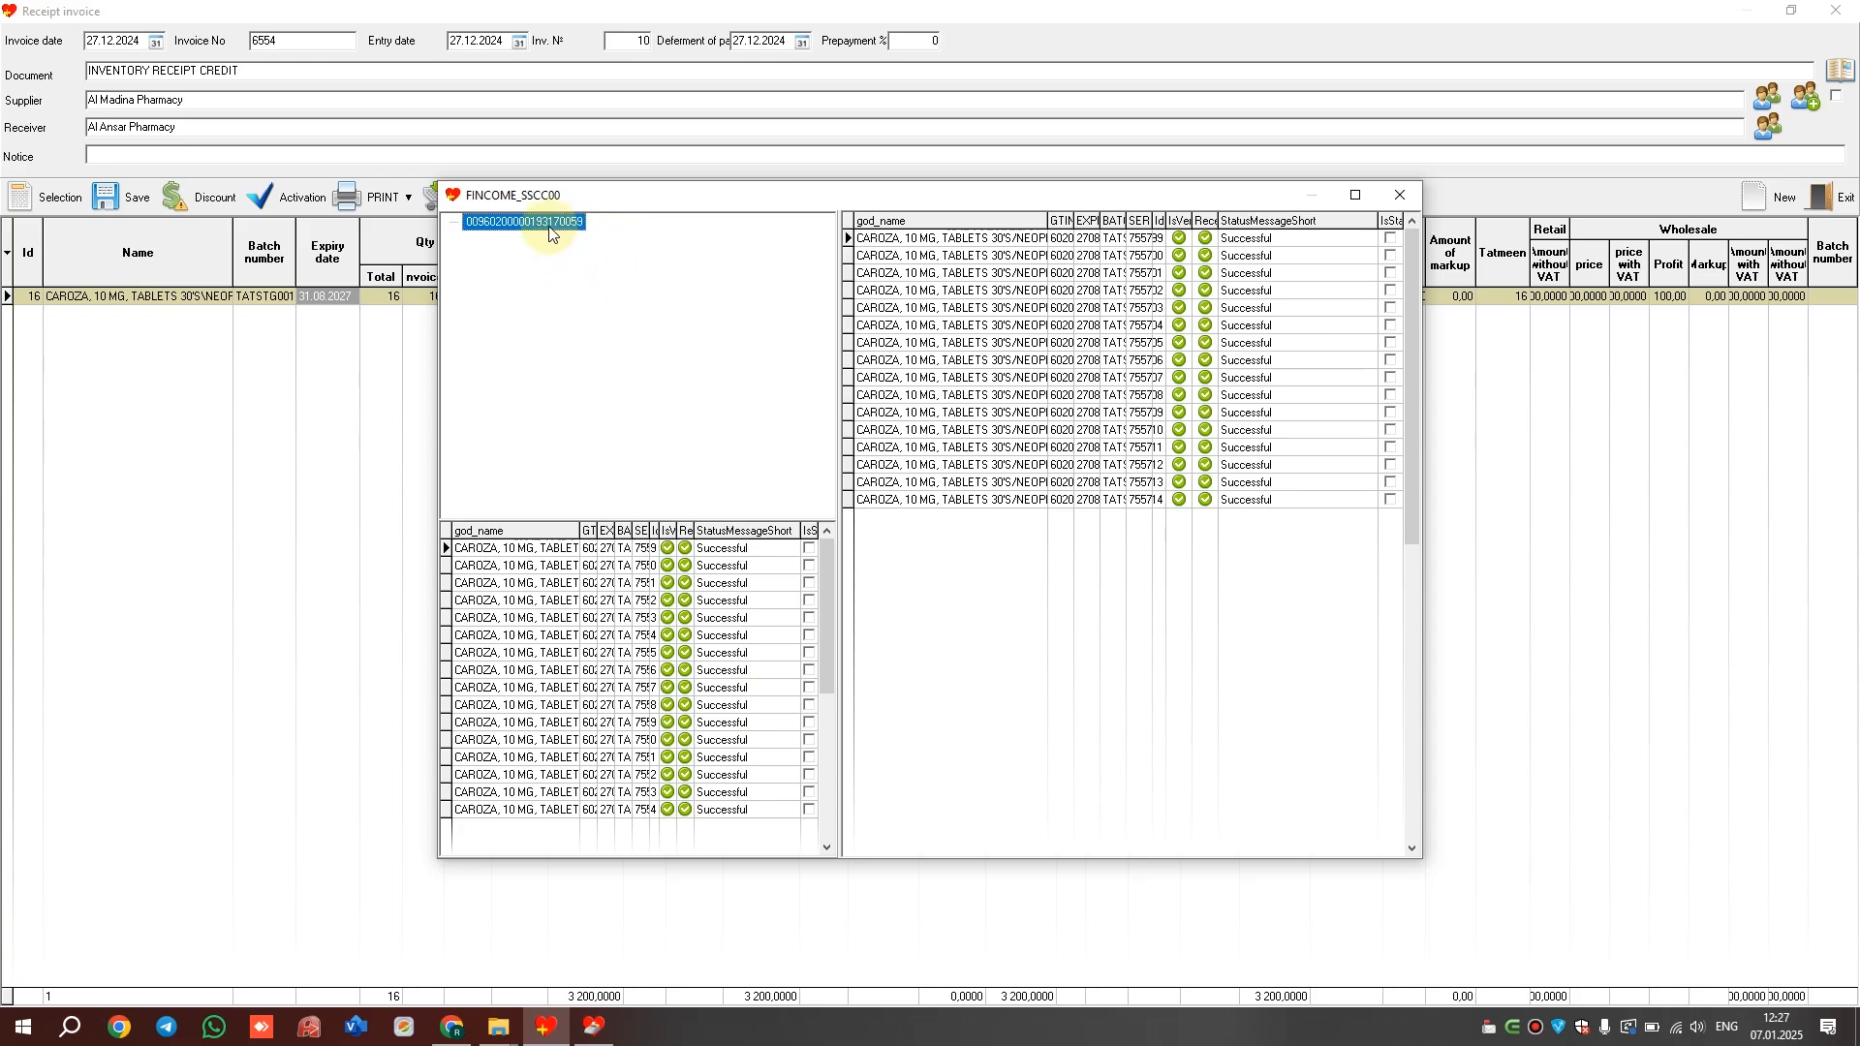
right_click(549, 231)
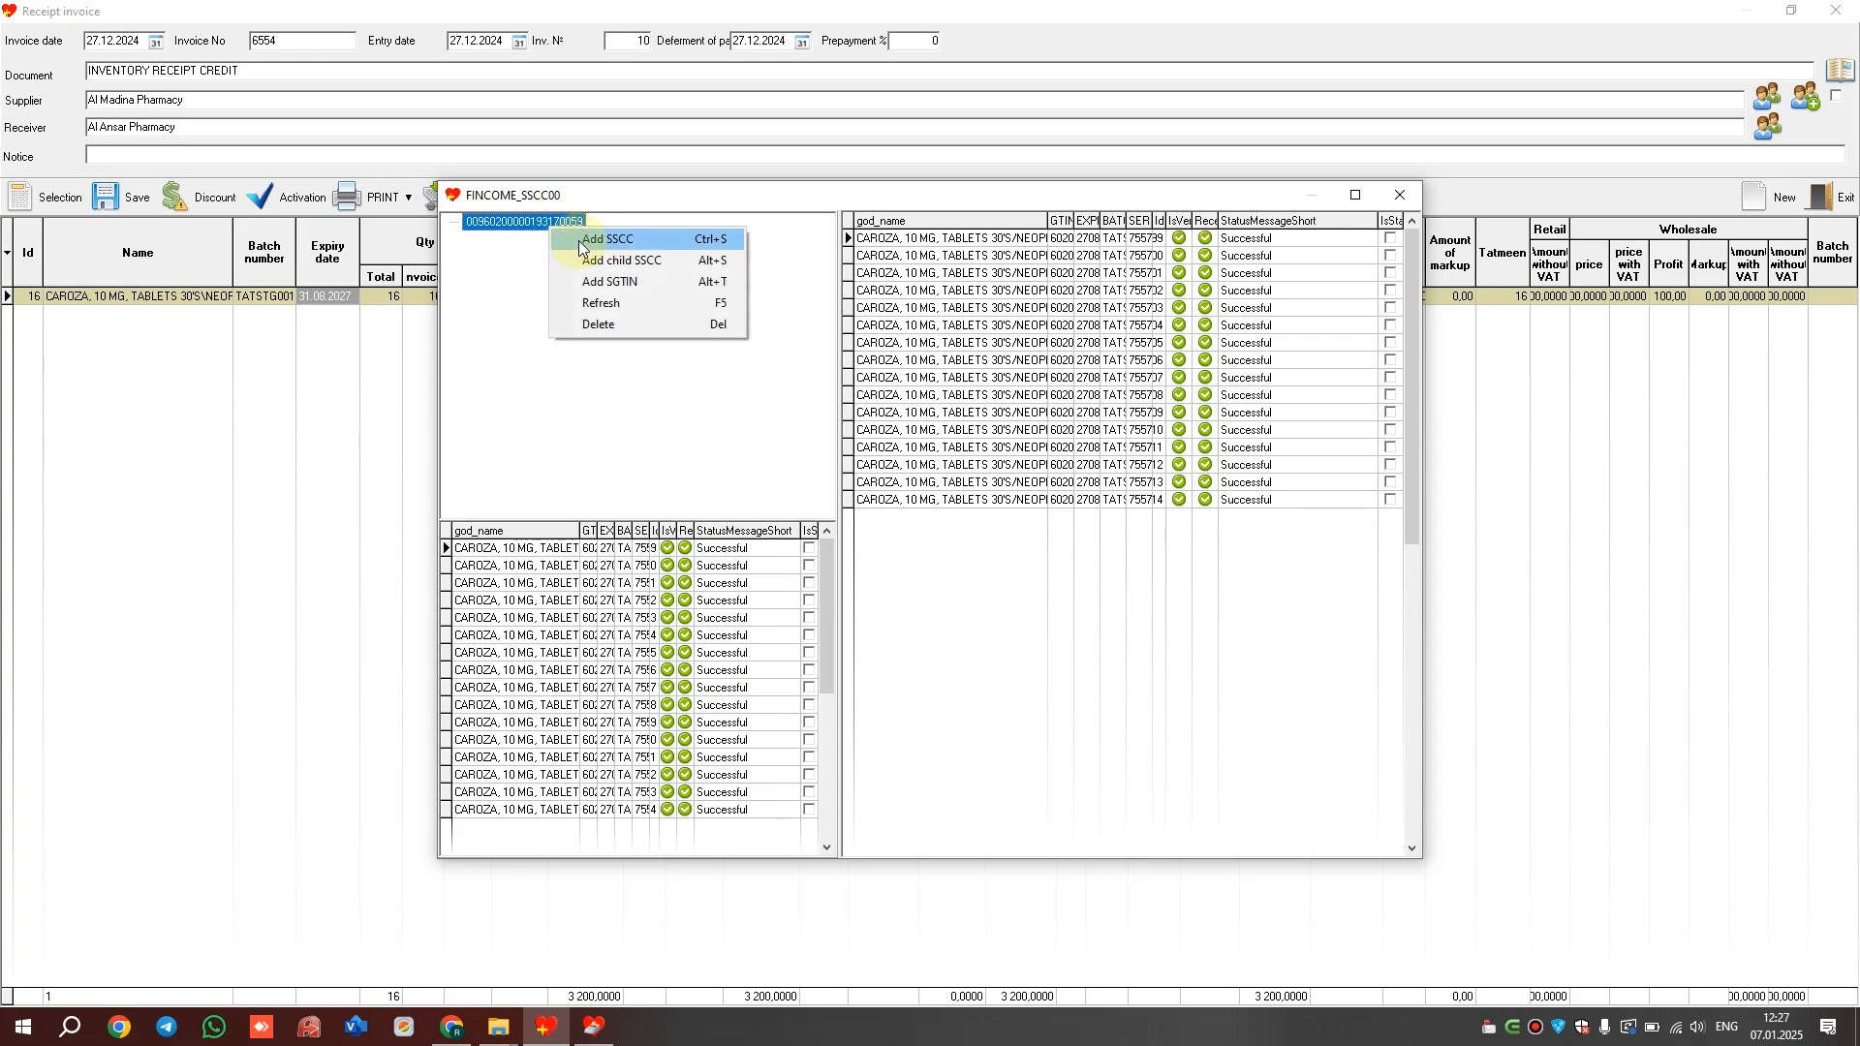
left_click(581, 243)
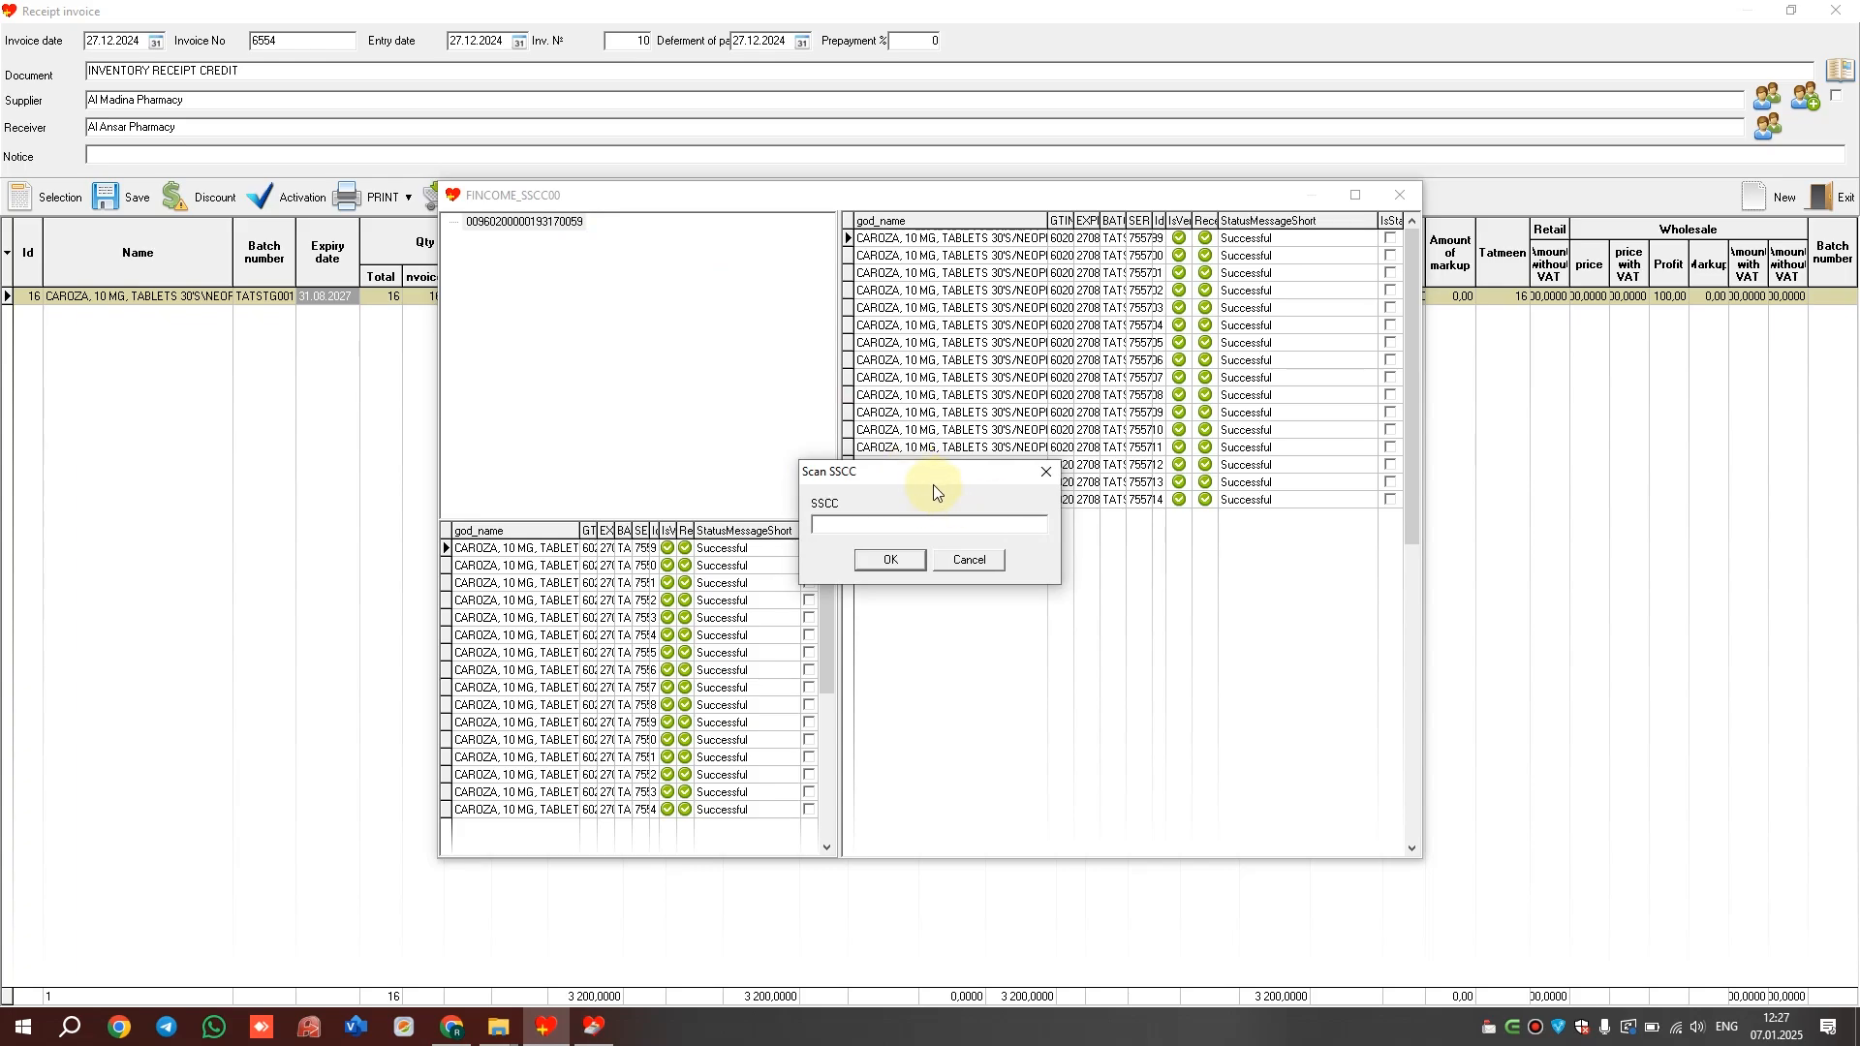
key("Escape")
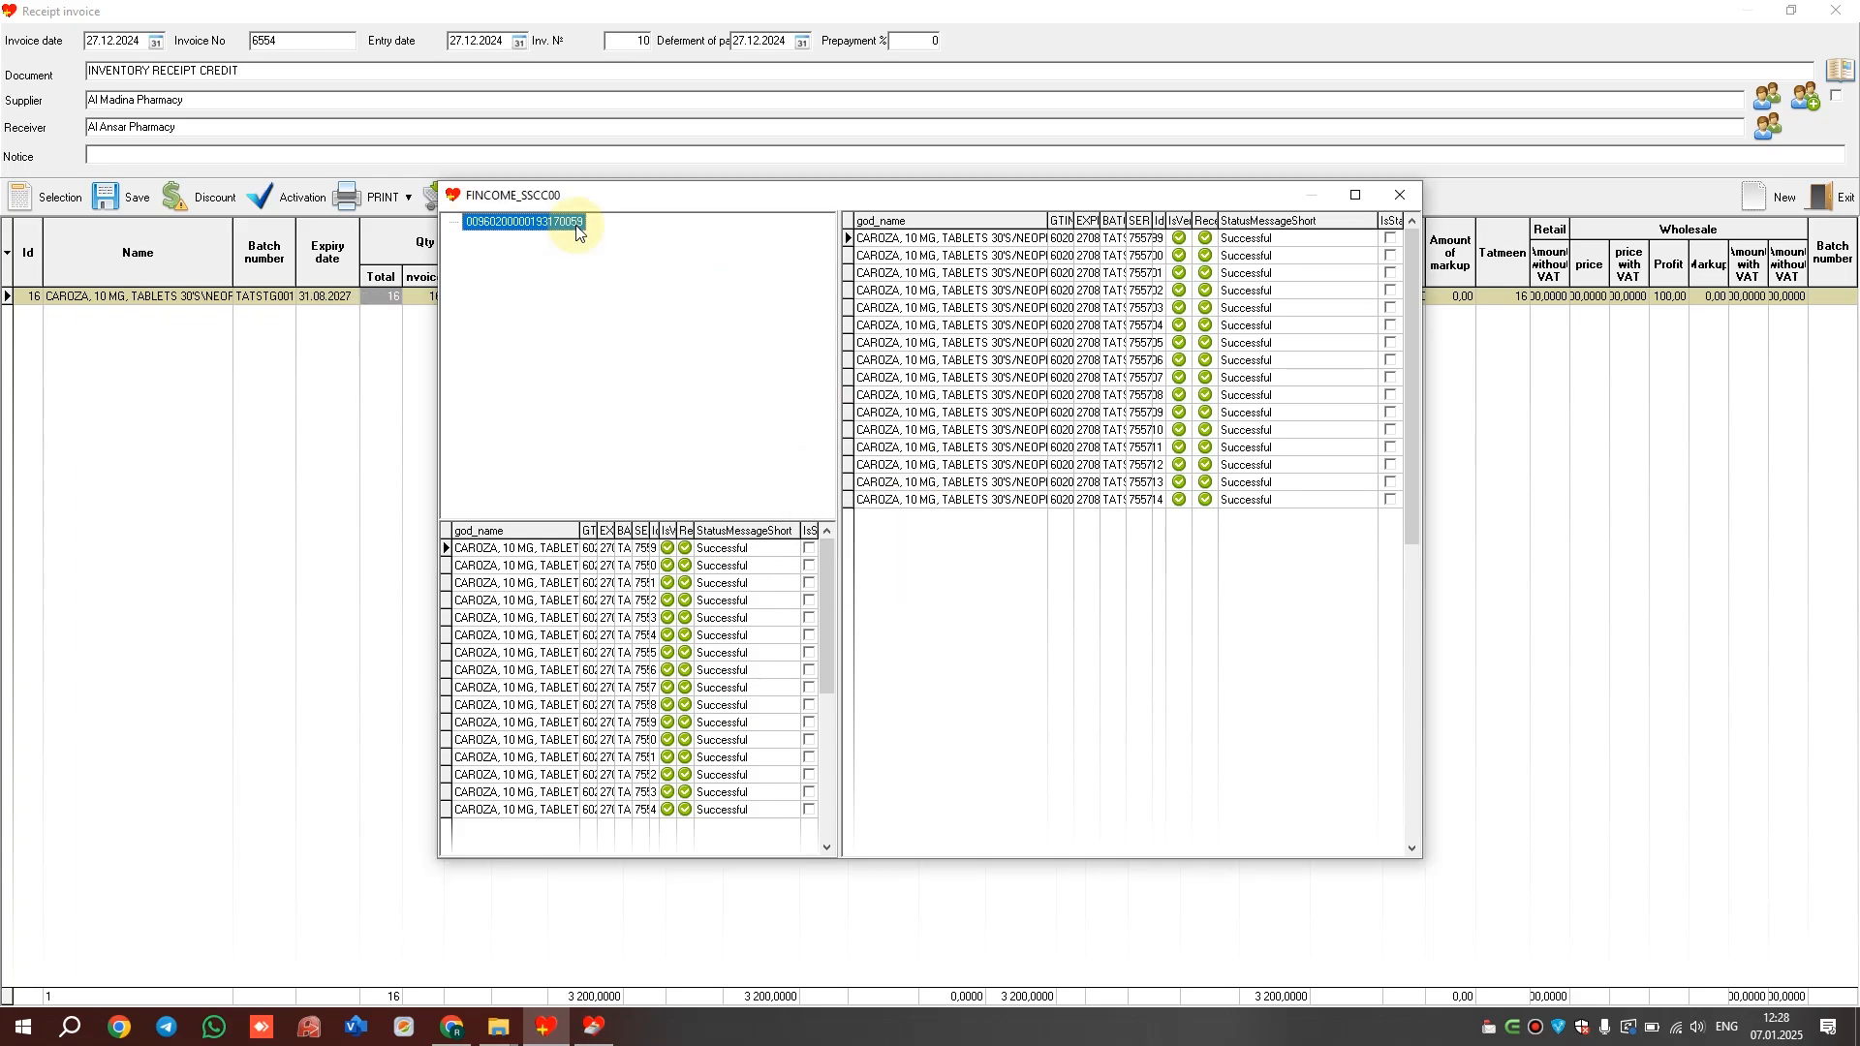
right_click(577, 233)
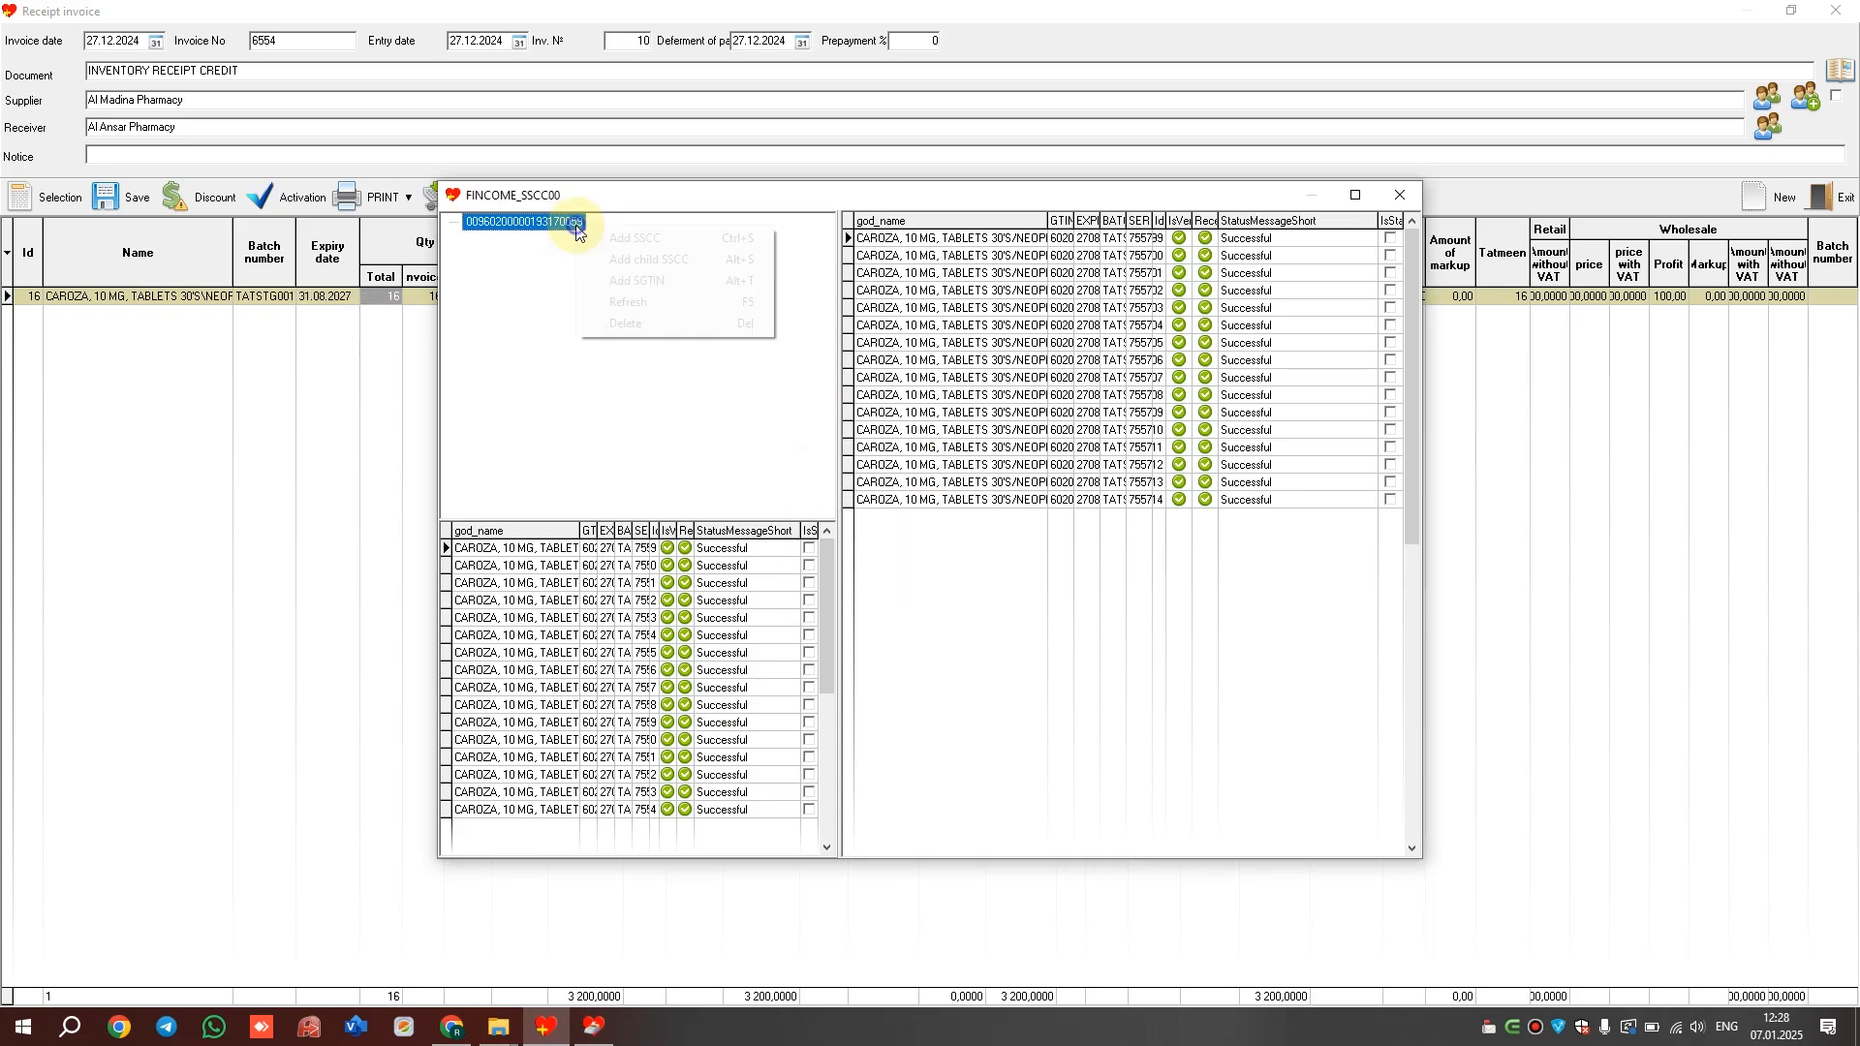
left_click(680, 263)
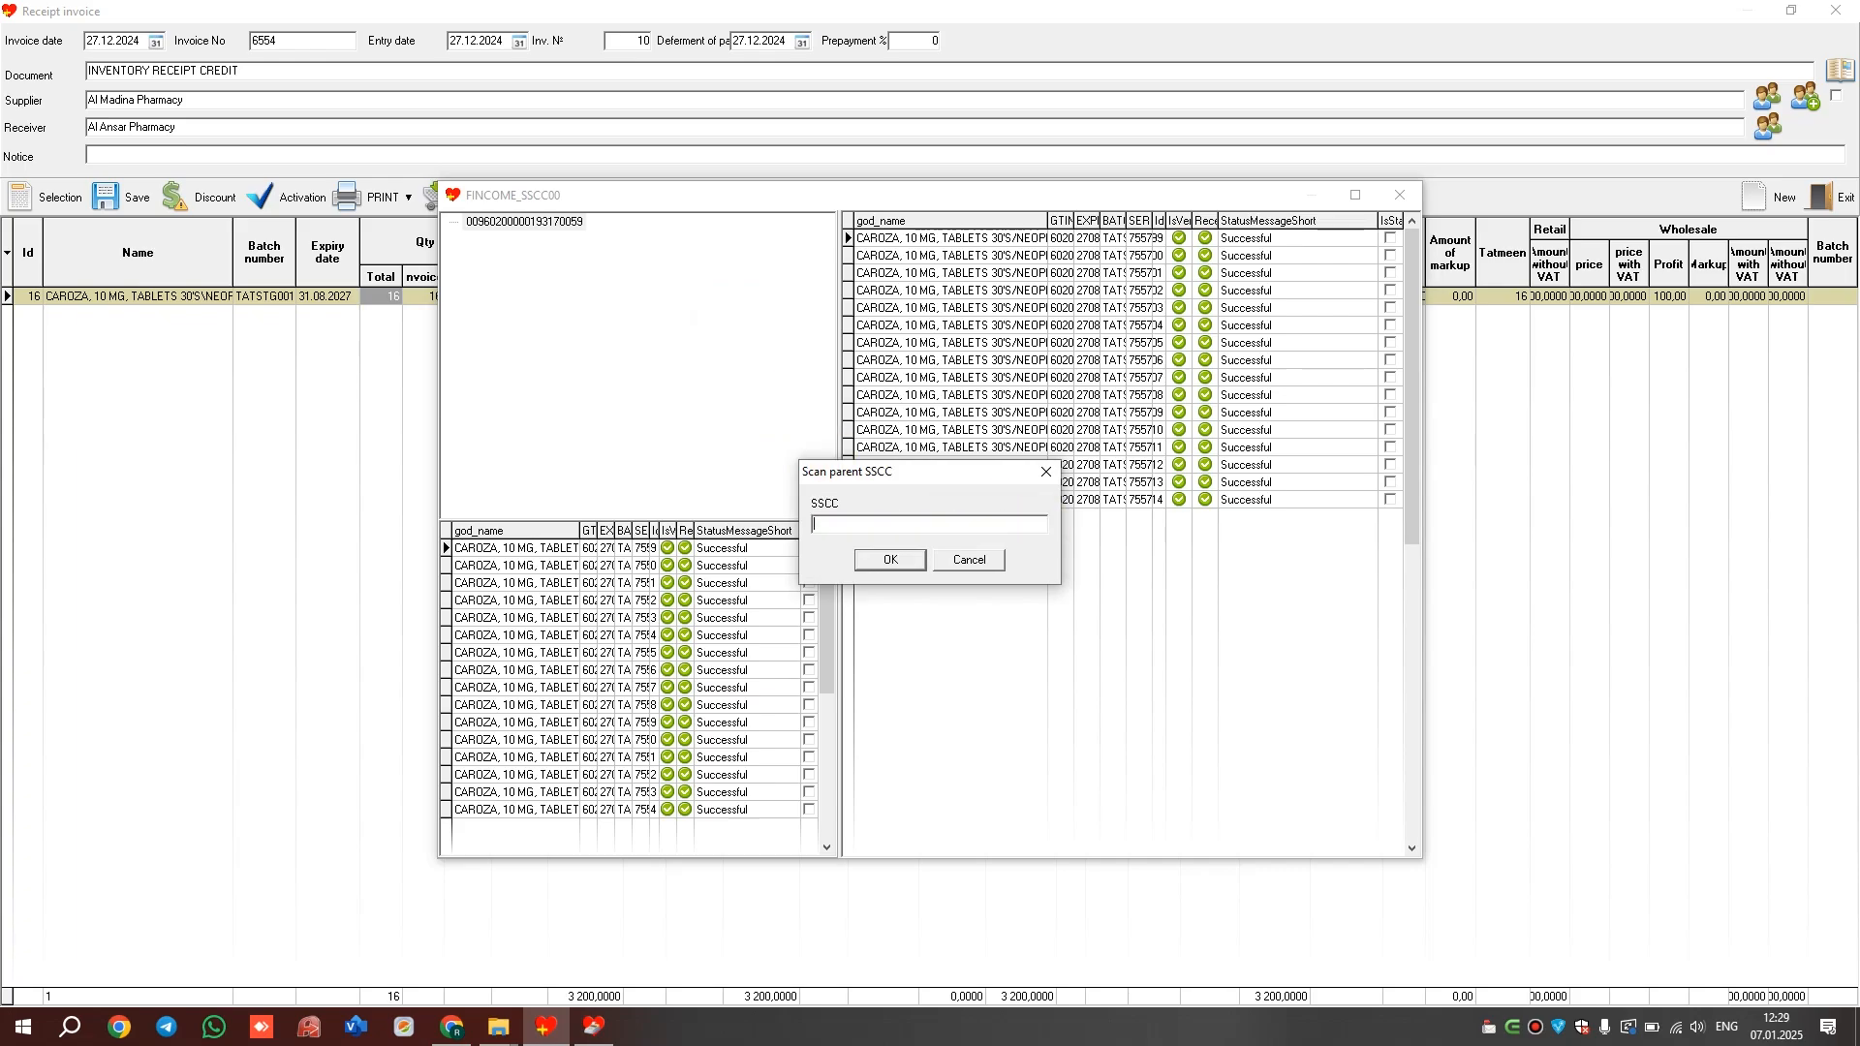
type("00960200000193170059")
key("Return")
right_click(555, 231)
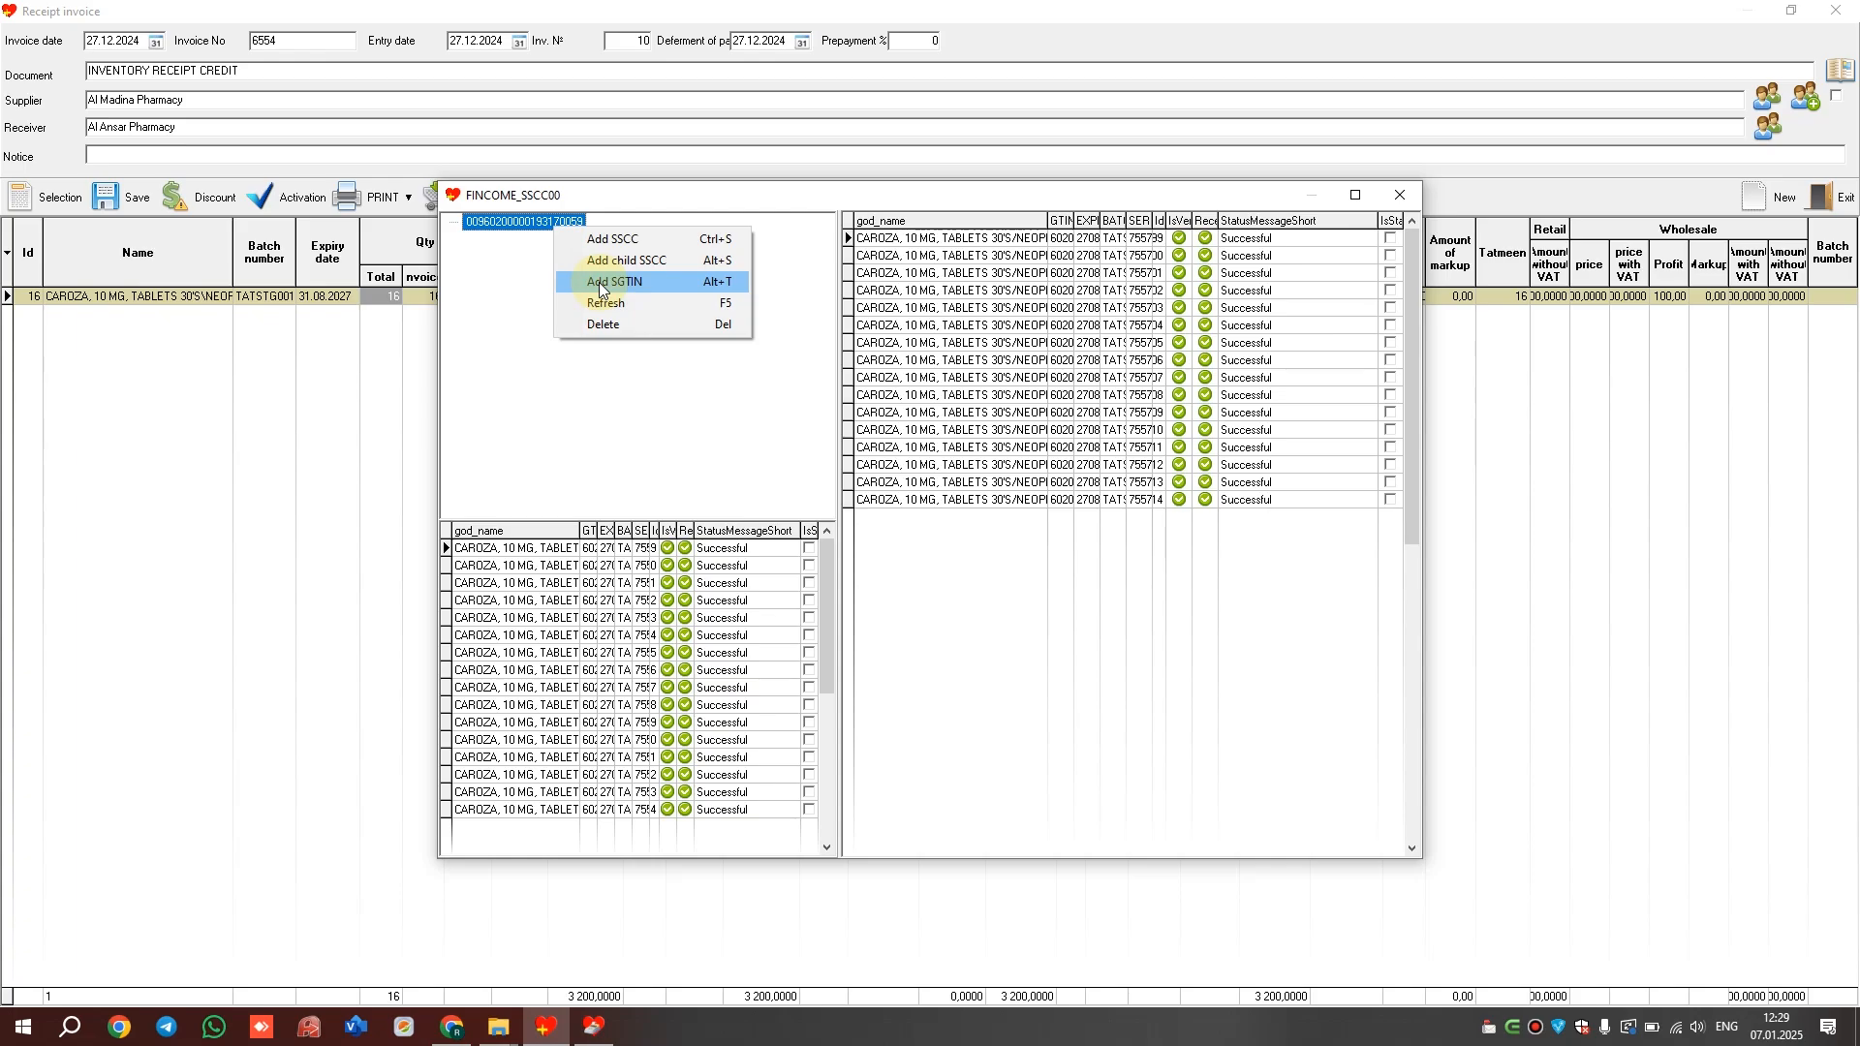
Via Add SGTIN, scan a CAROZA item barcode from batch TATSTG0016 into its Tatmeen serial list
left_click(601, 283)
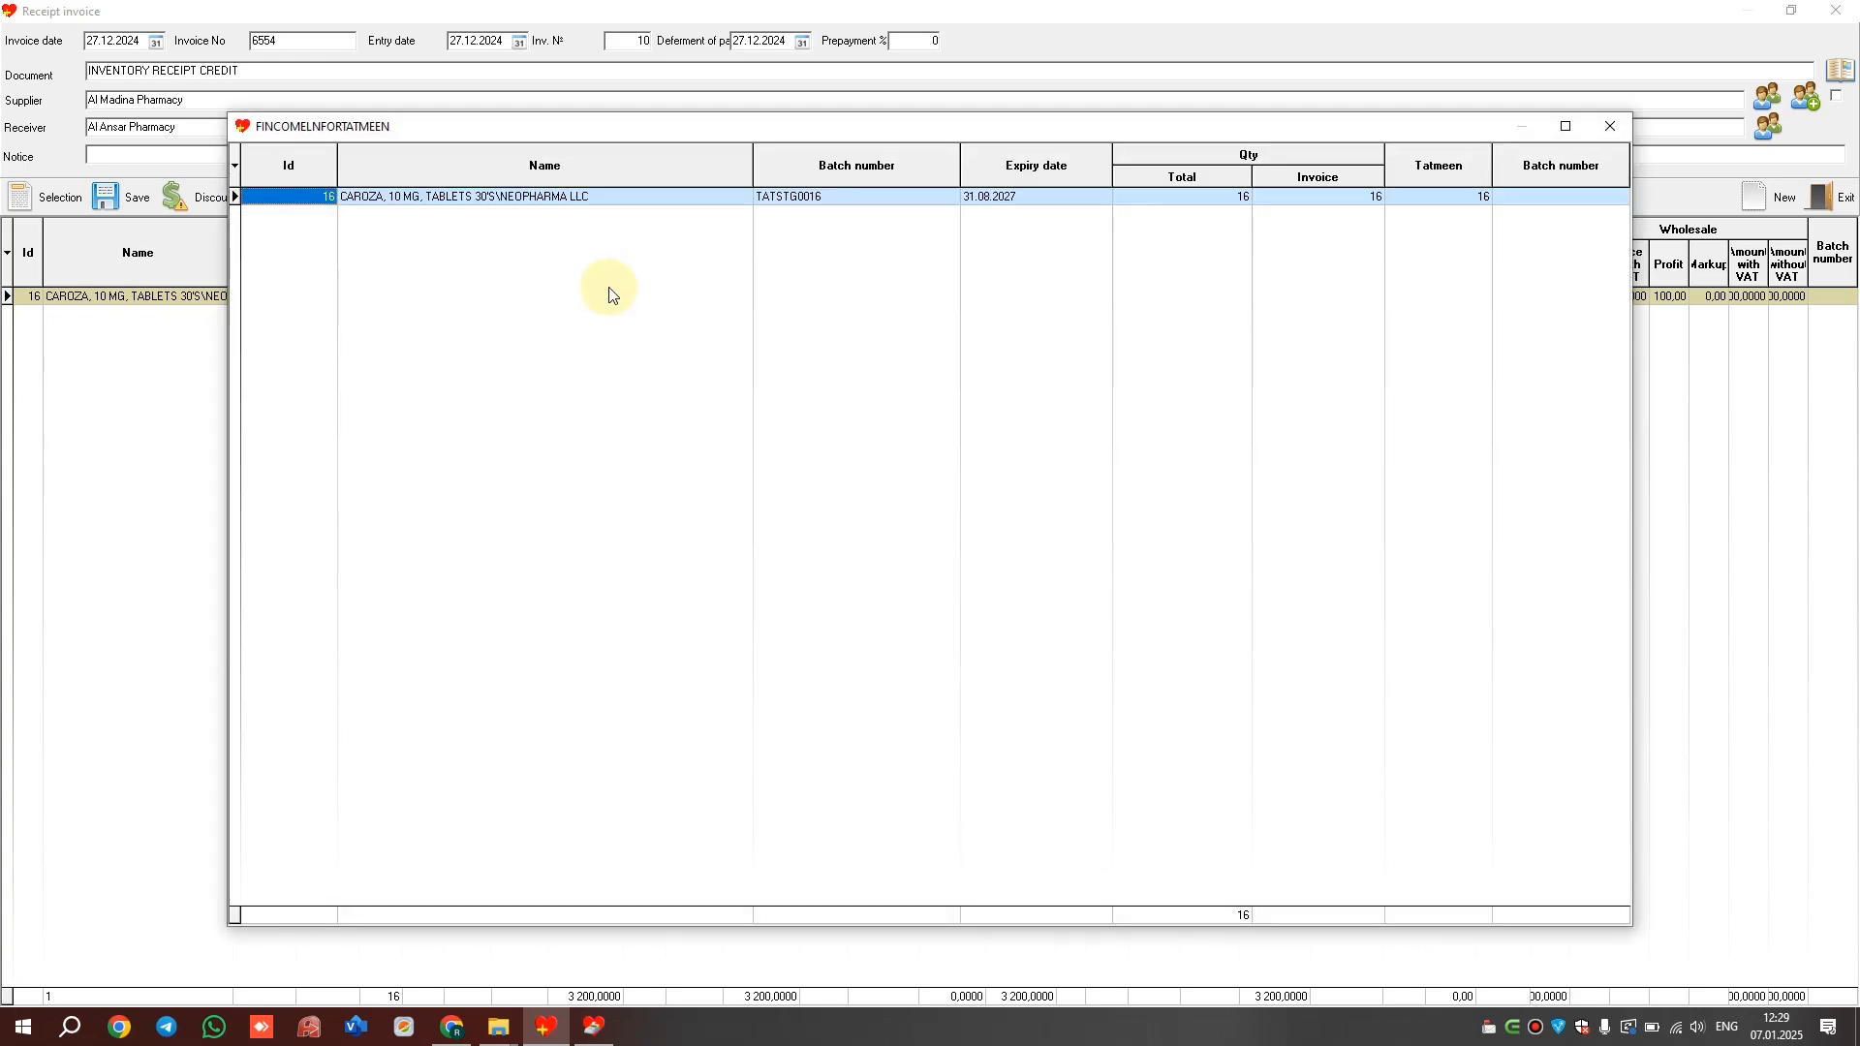
left_click(591, 199)
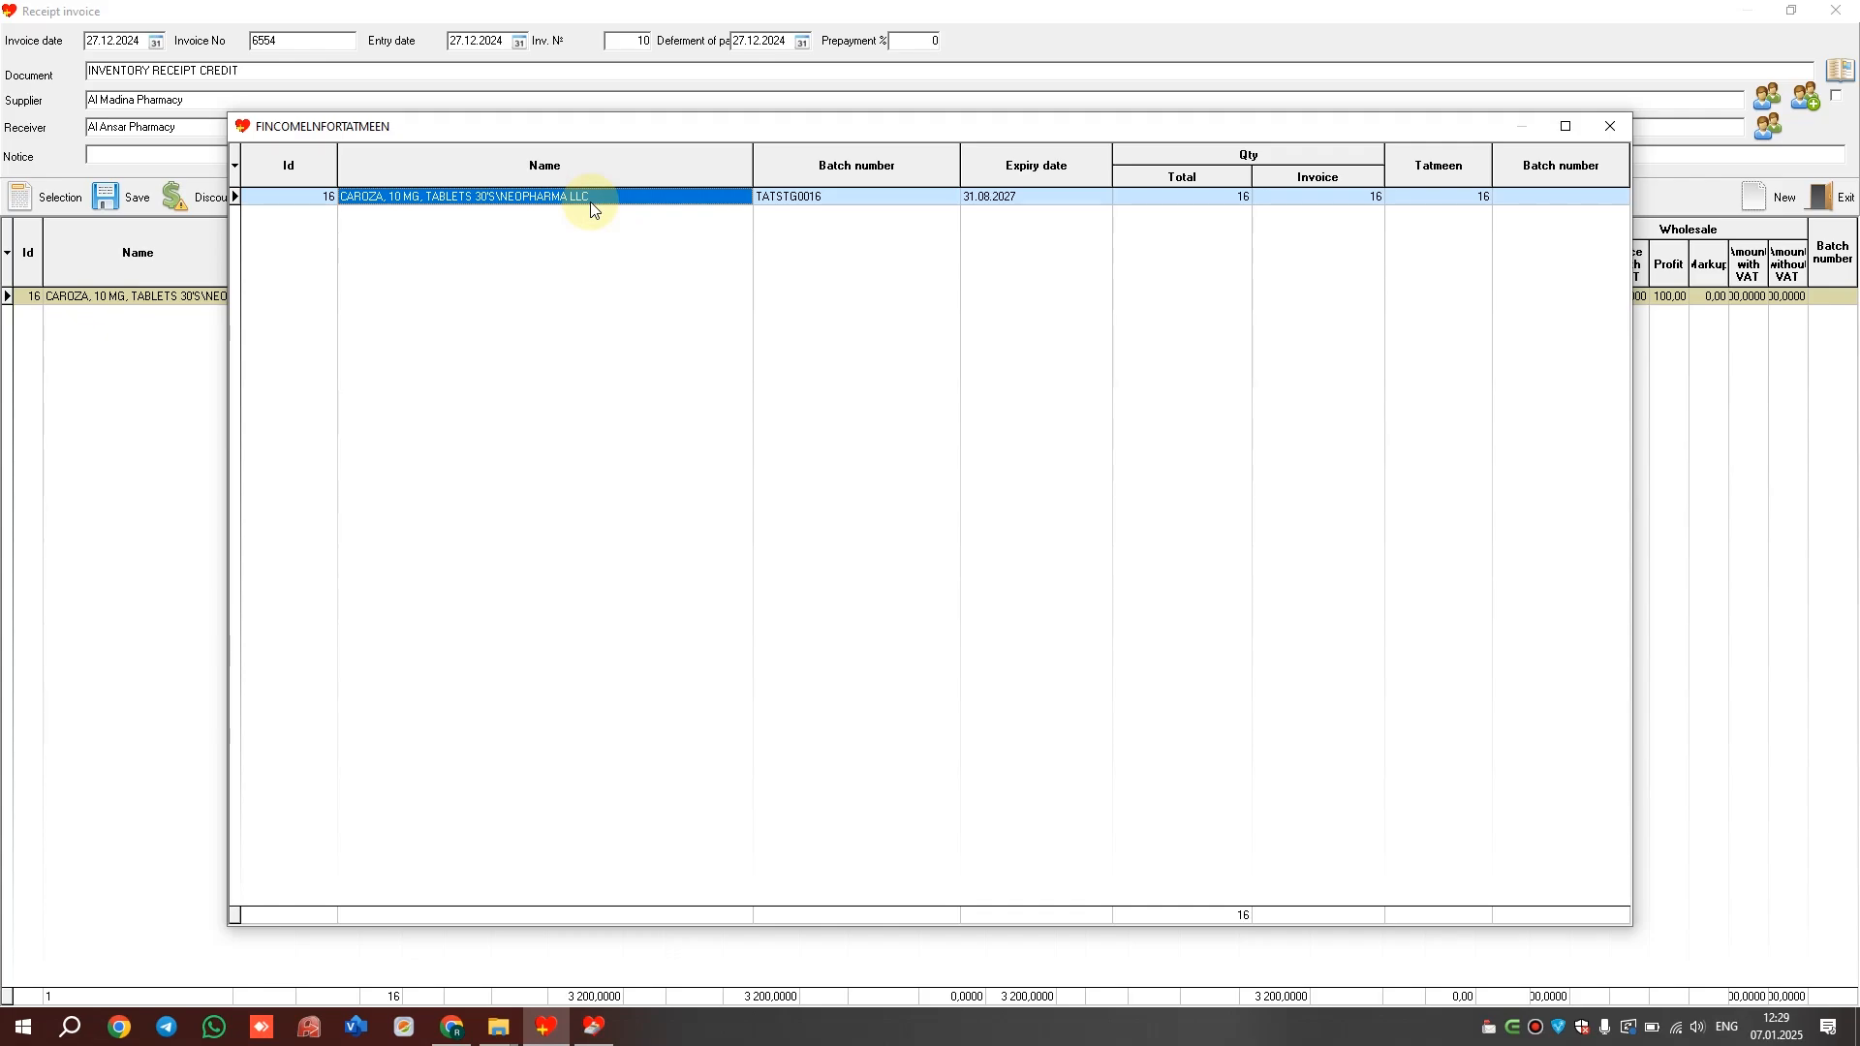
double_click(593, 210)
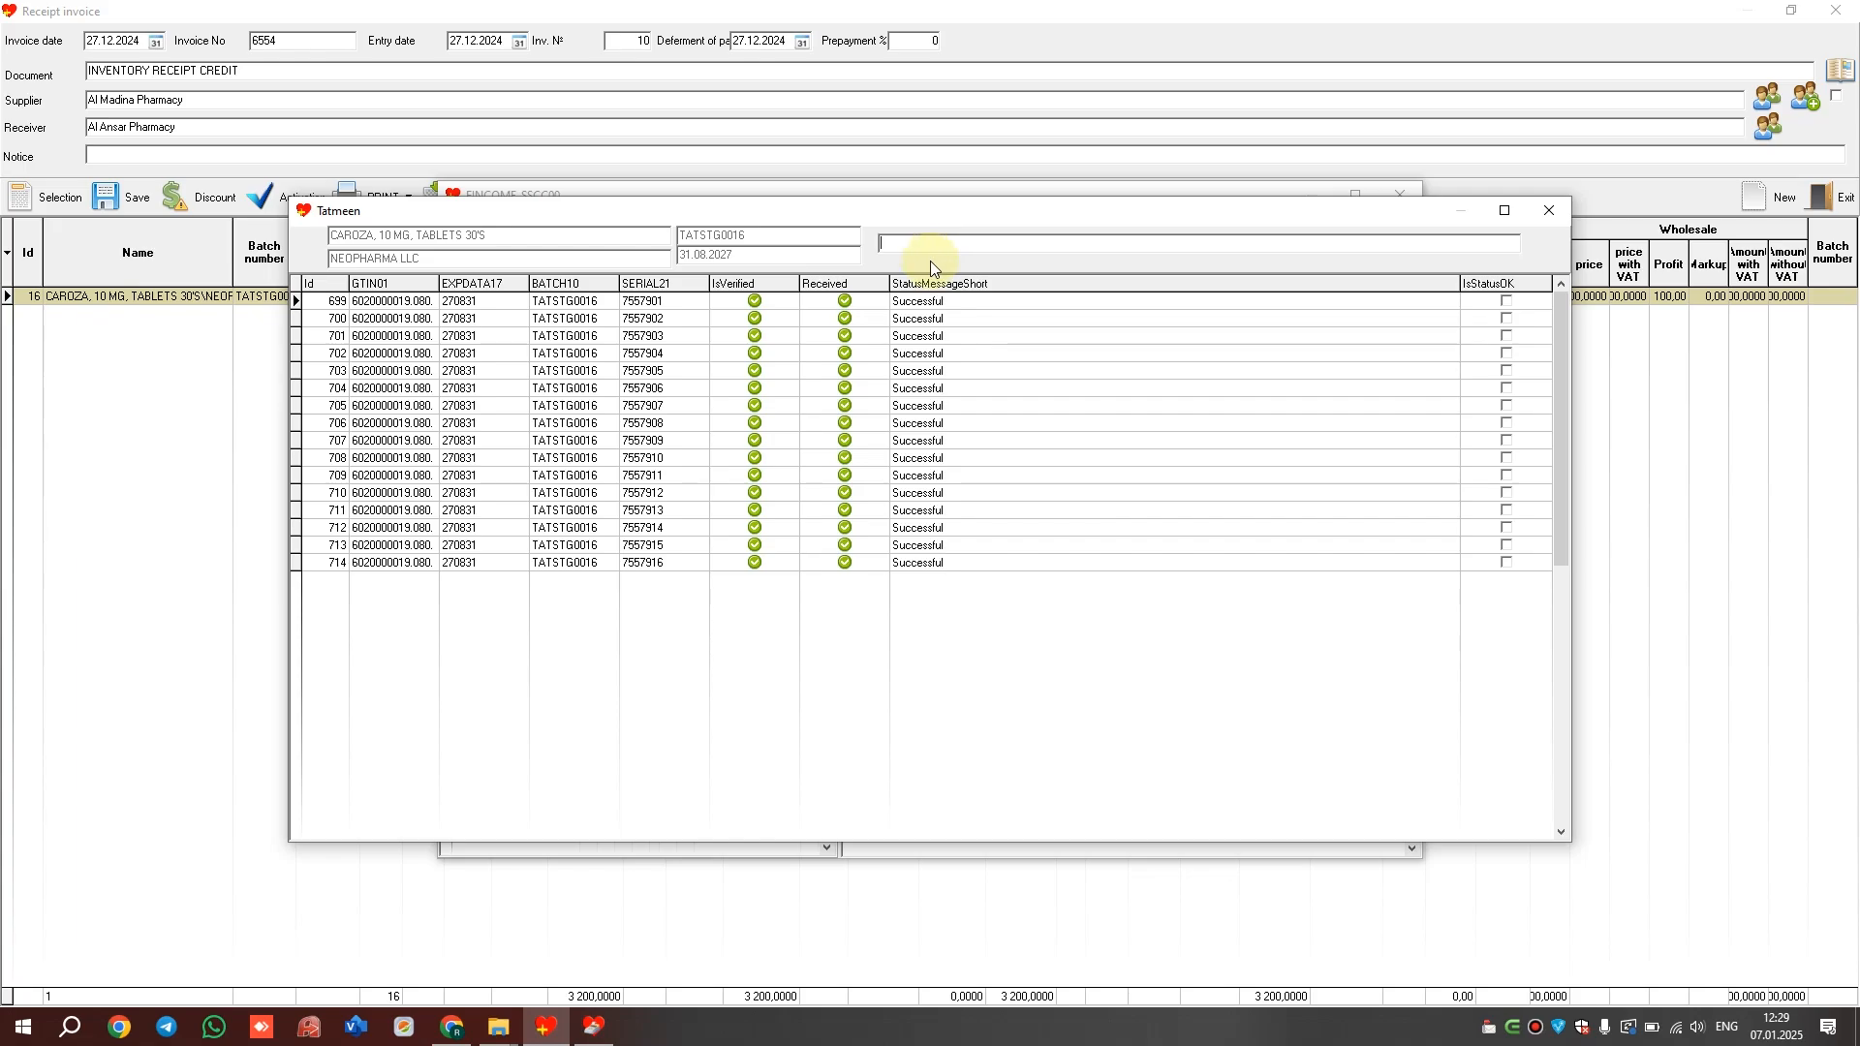
type("01060200000190802175579011727083110TATSTG0016")
key("Return")
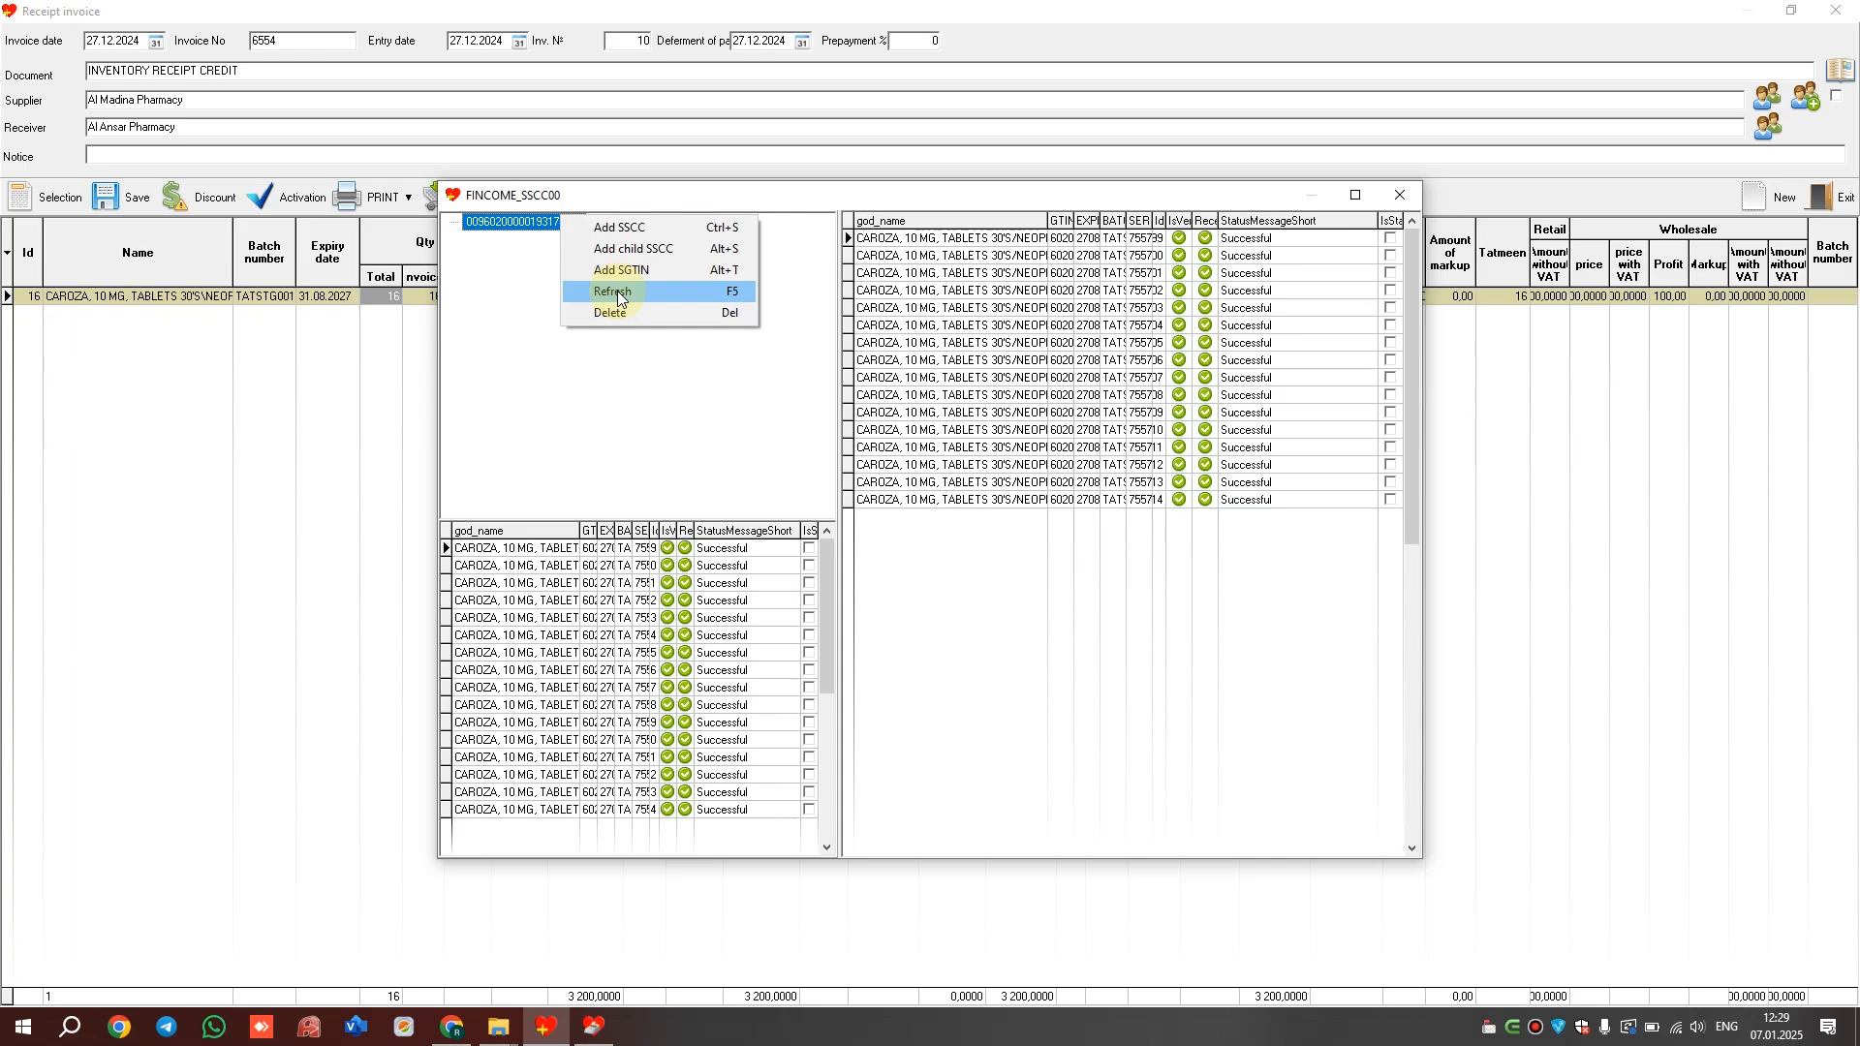
Refresh the SSCC package tree and attempt to delete the package node
left_click(618, 291)
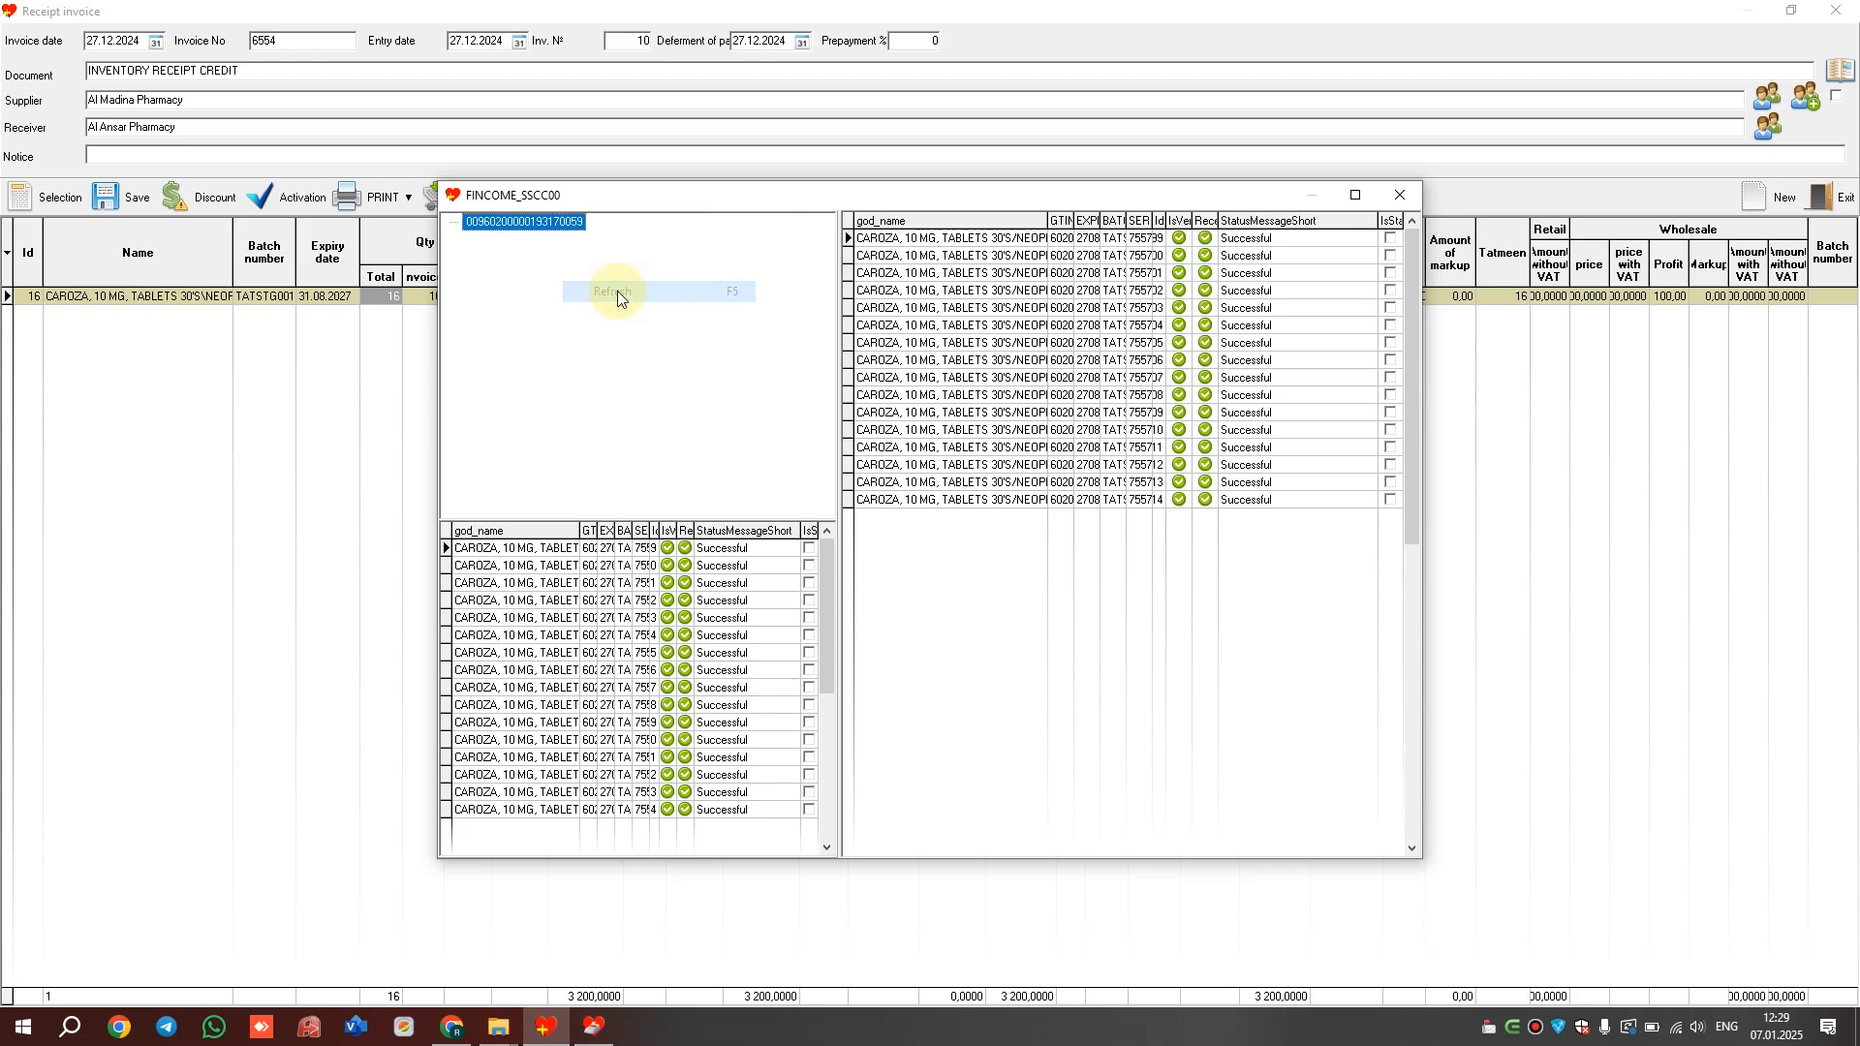
right_click(555, 225)
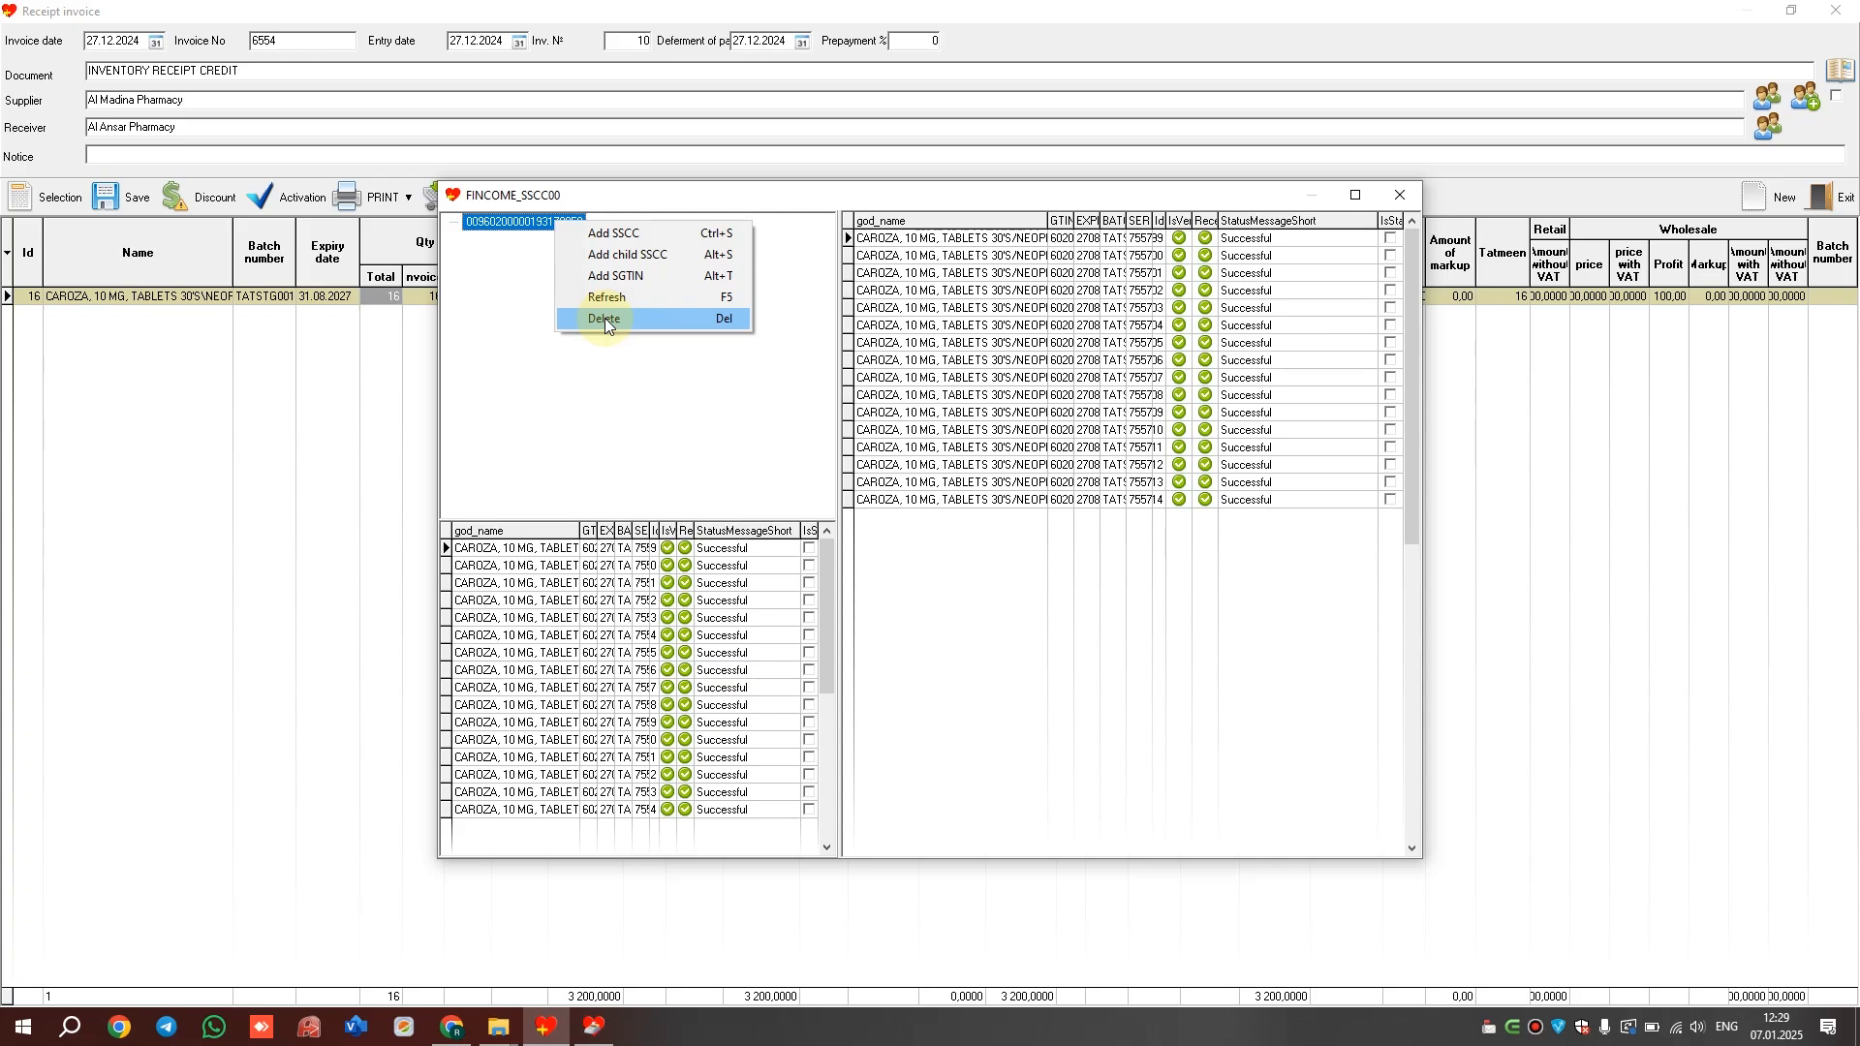
left_click(994, 295)
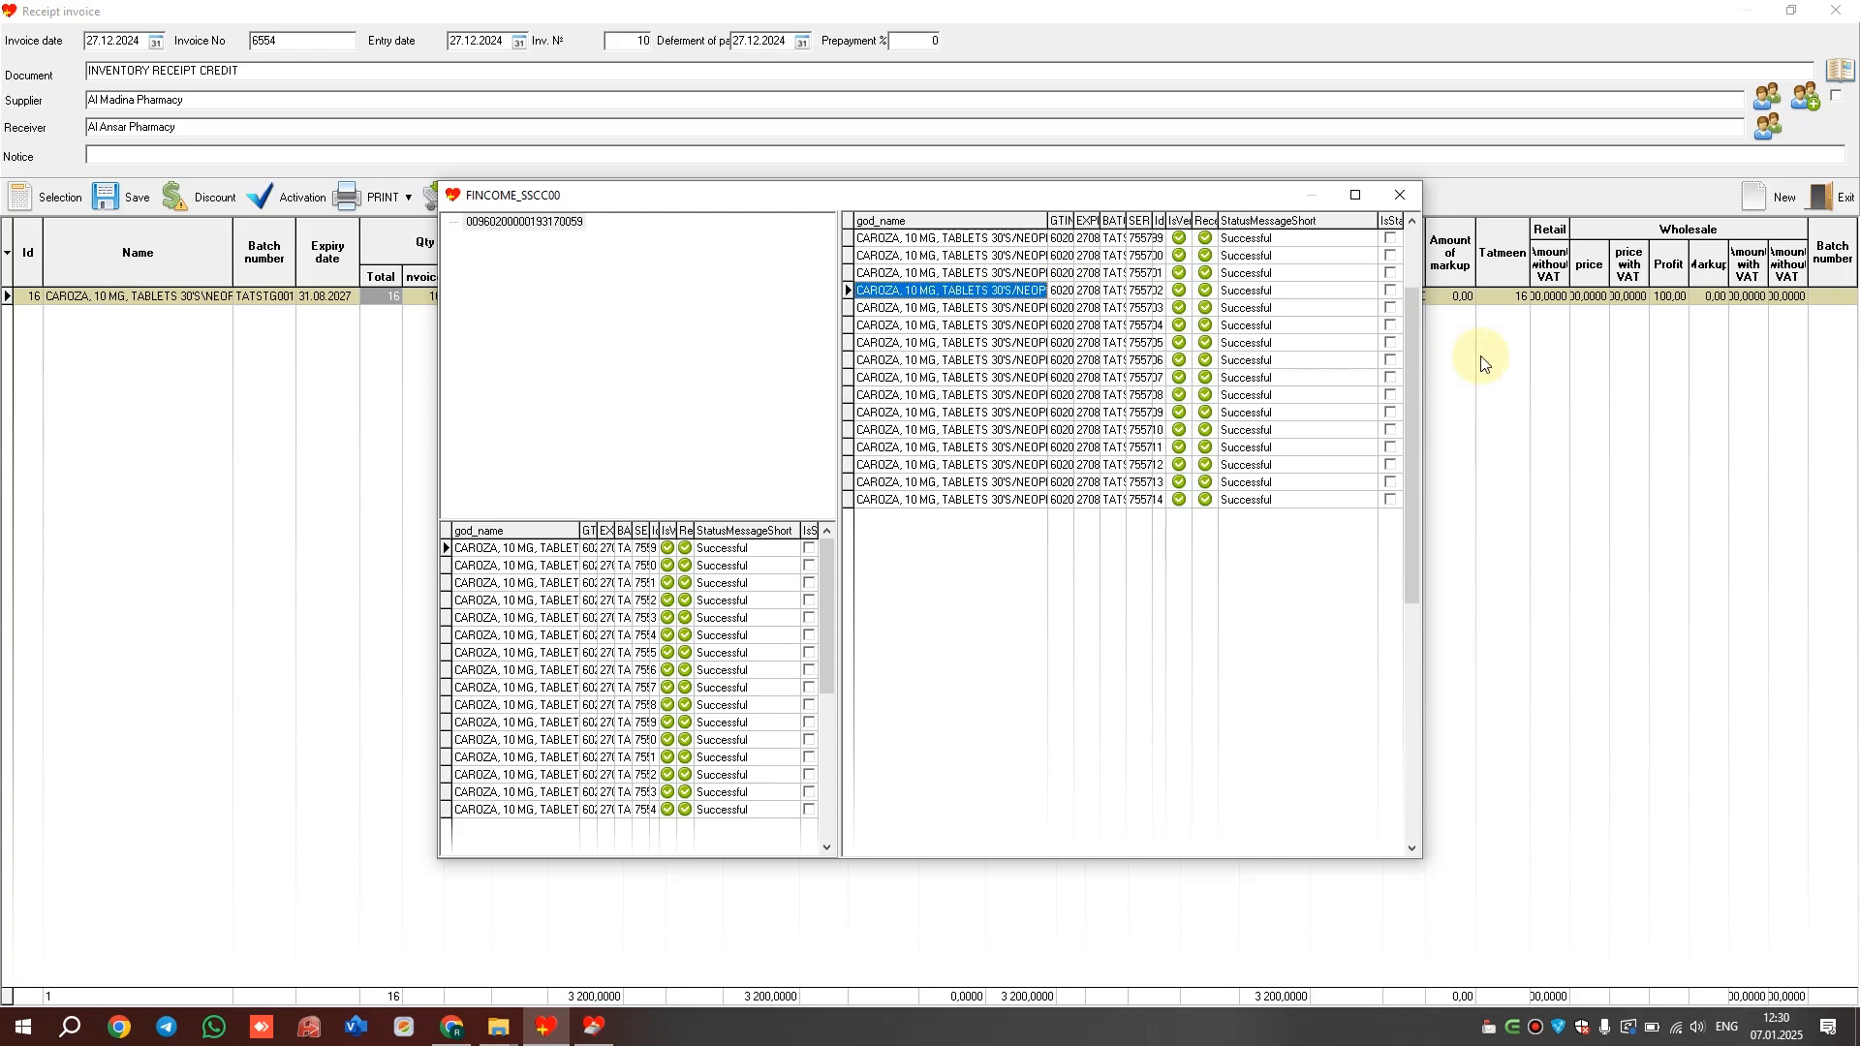
Widen the SSCC window, review the serial rows to the last one, and close FINCOME_SSCC00
left_click_drag(1422, 263, 1649, 263)
left_click(597, 601)
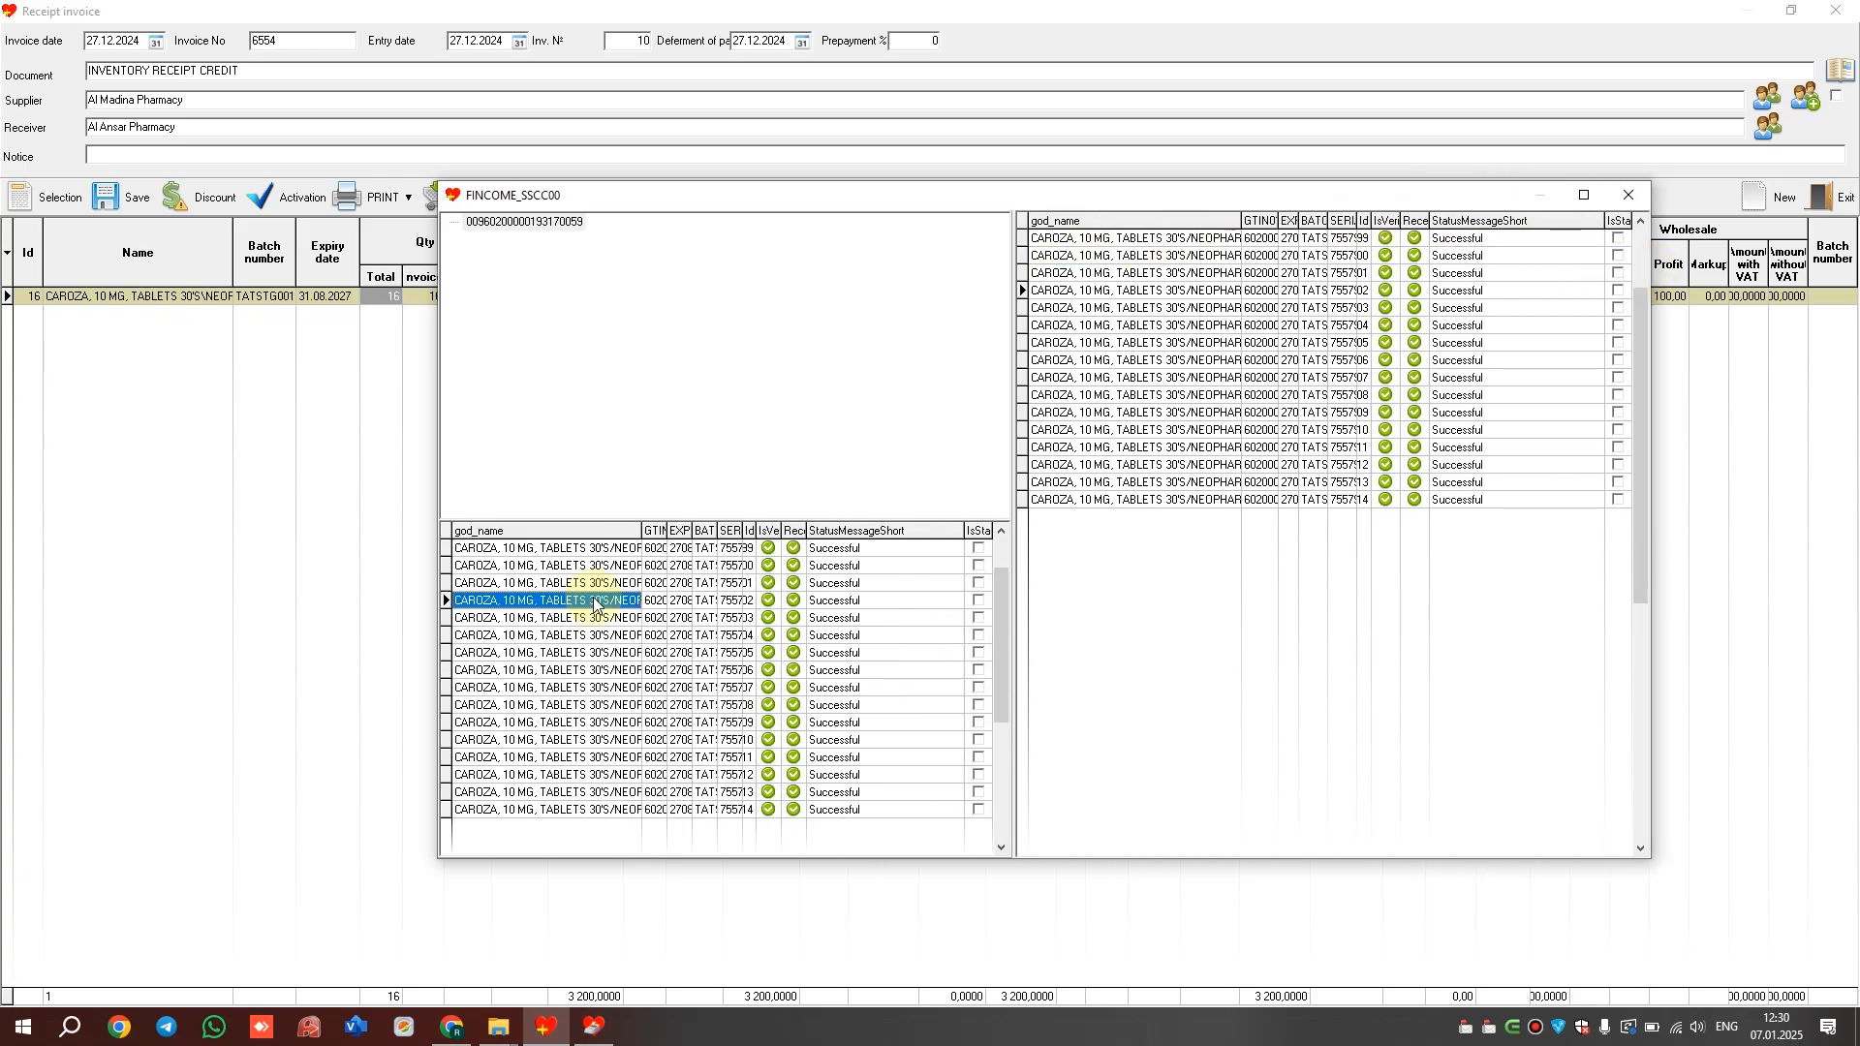
key("Down")
key("Down")
key("Down")
key("Down")
key("Down")
key("Down")
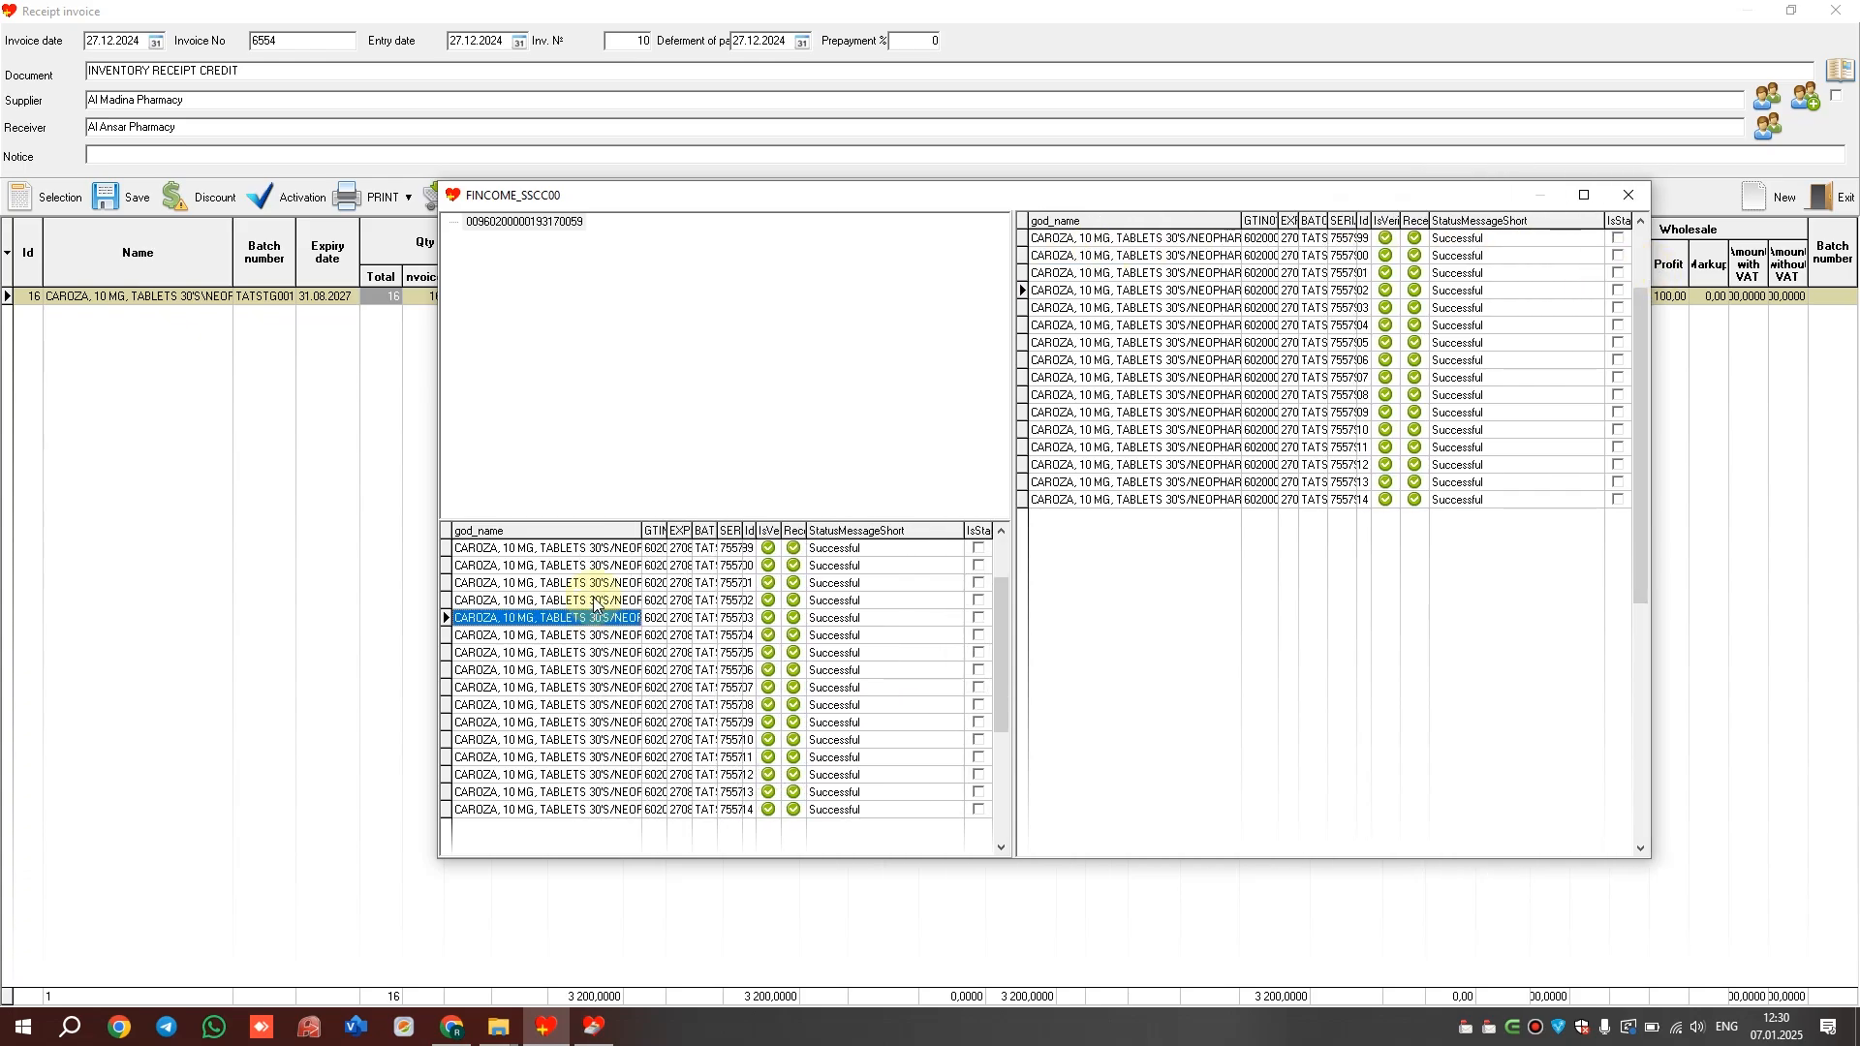
key("Down")
key("Down")
key("Down")
key("Down")
key("Down")
key("Down")
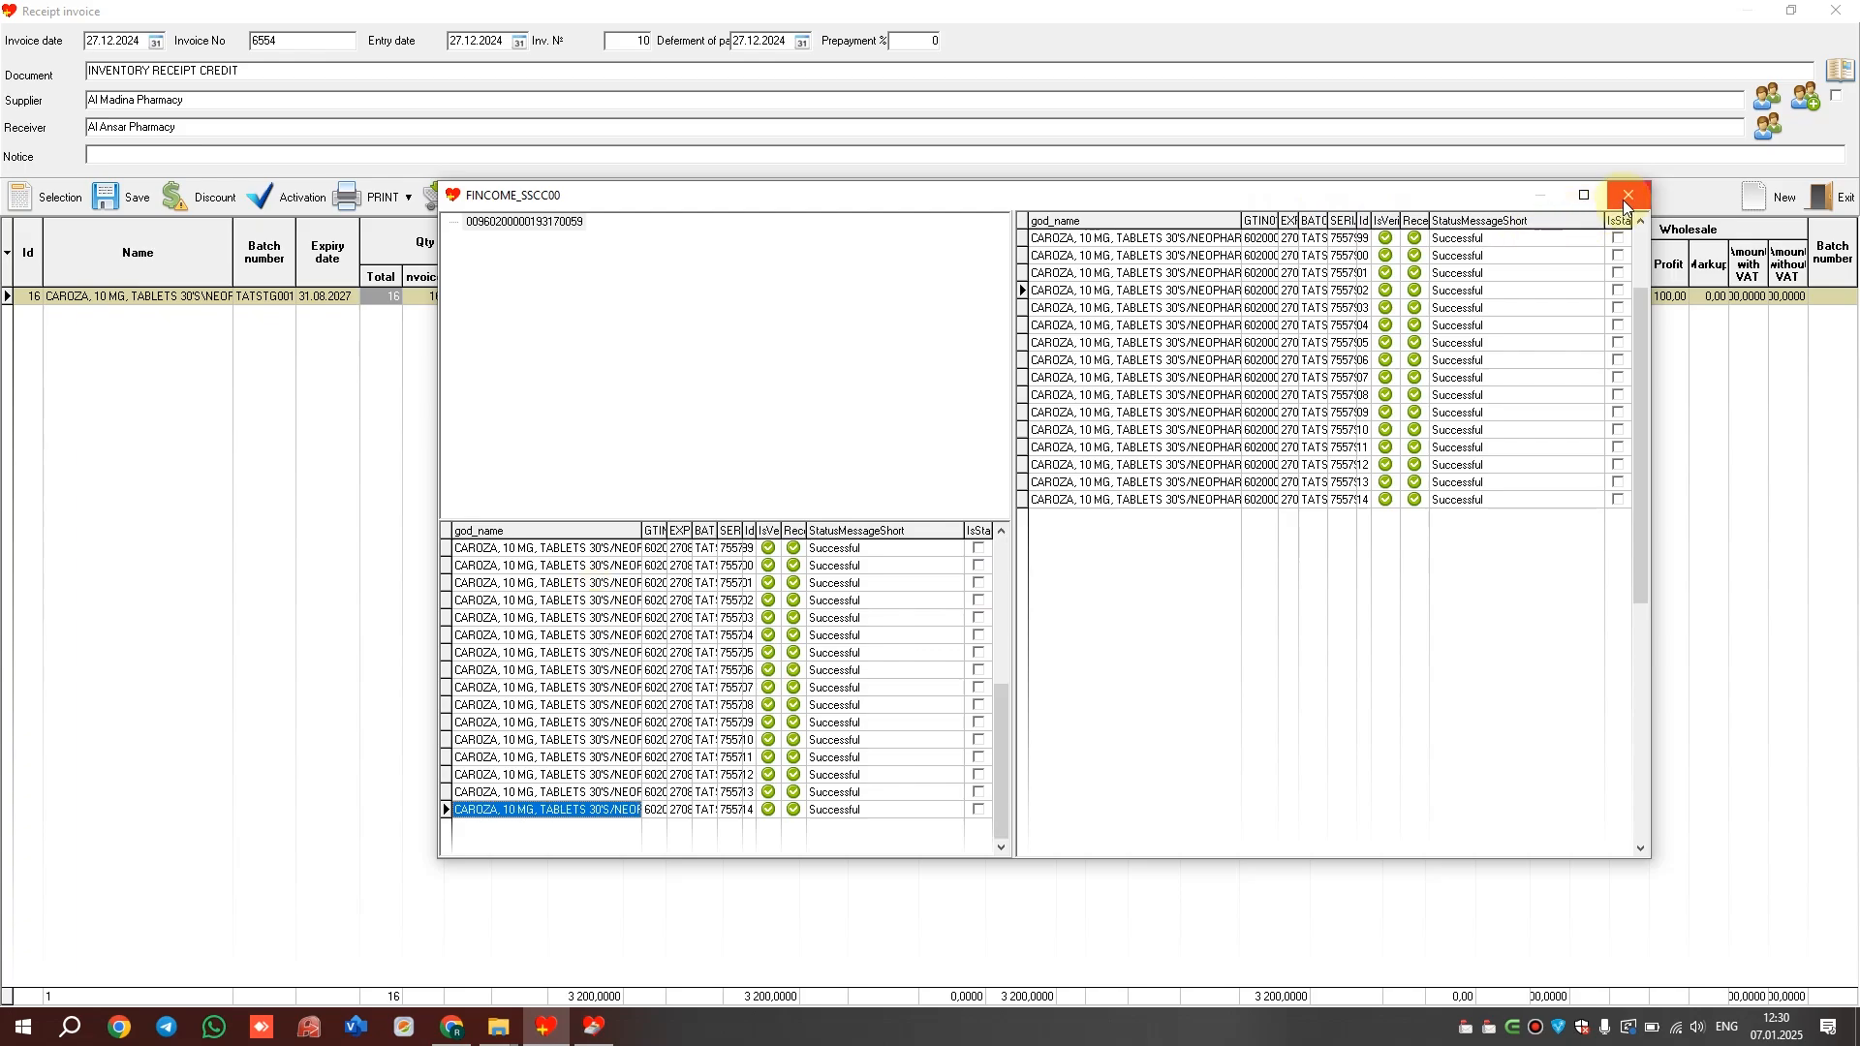
right_click(513, 230)
left_click(570, 690)
right_click(570, 692)
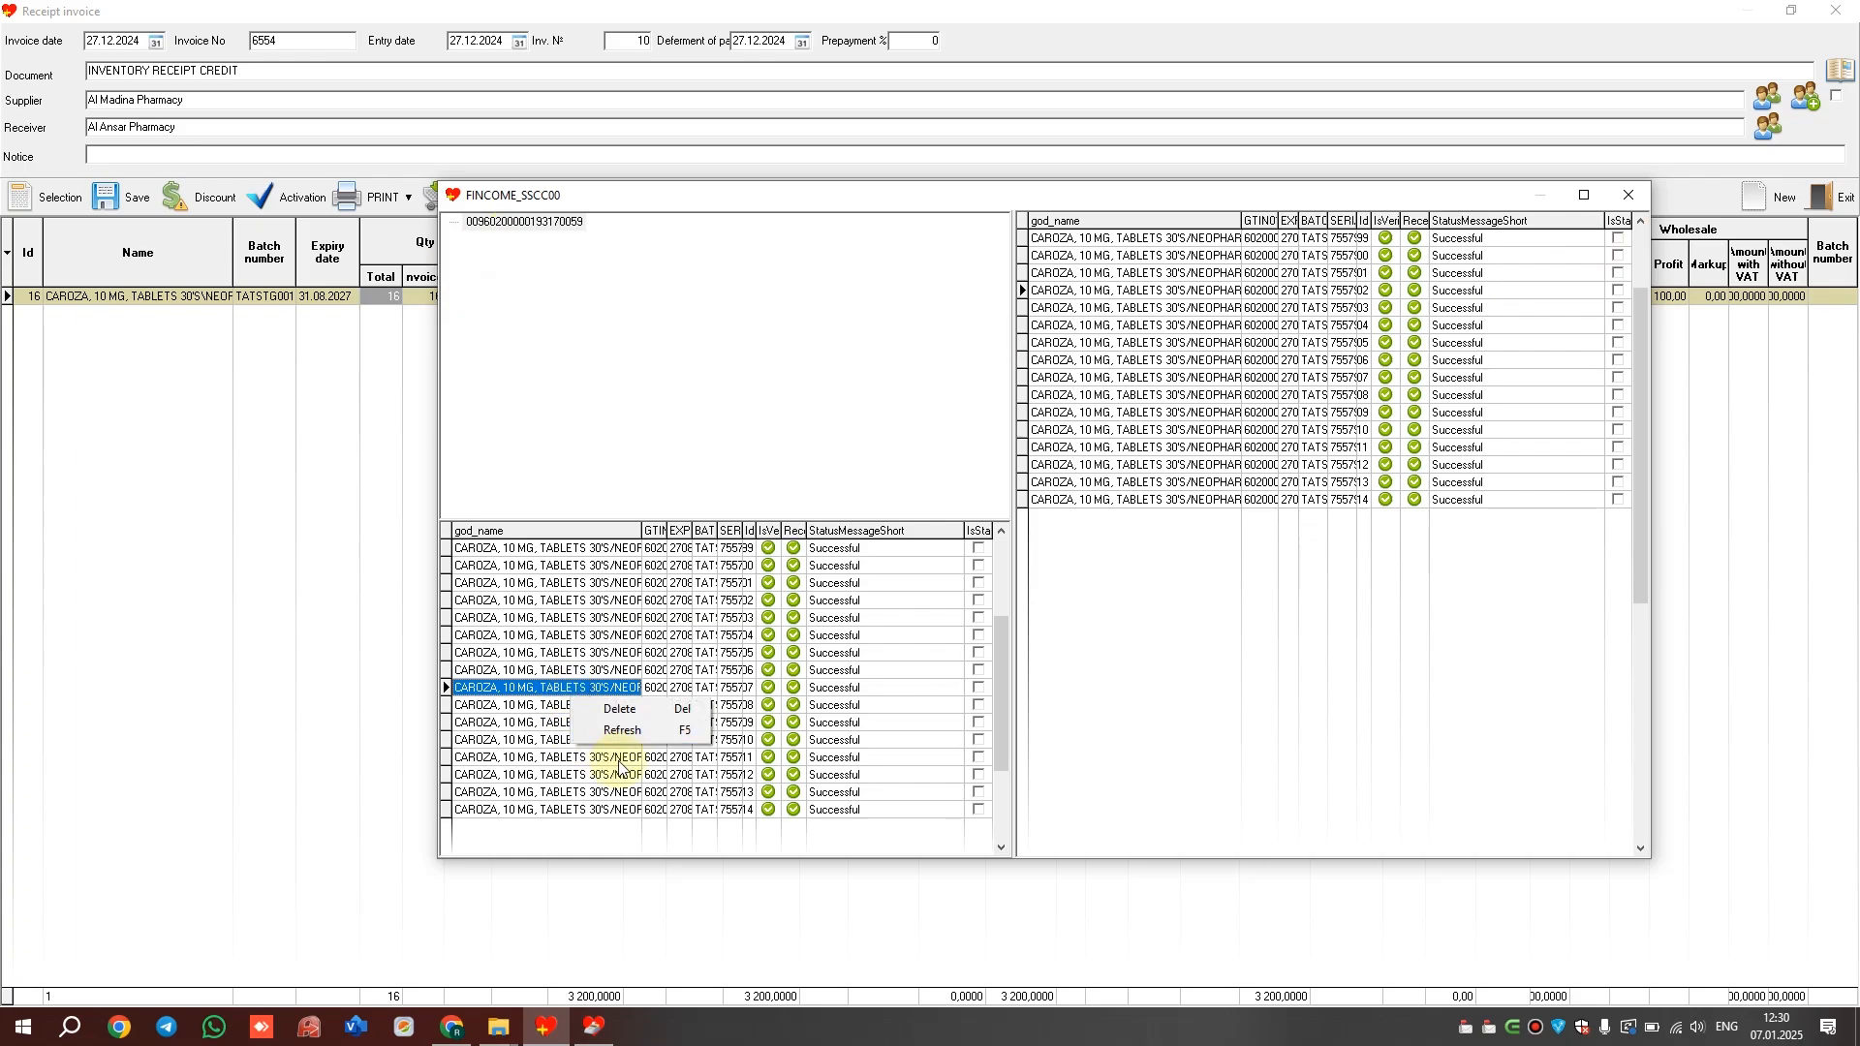
left_click(1628, 194)
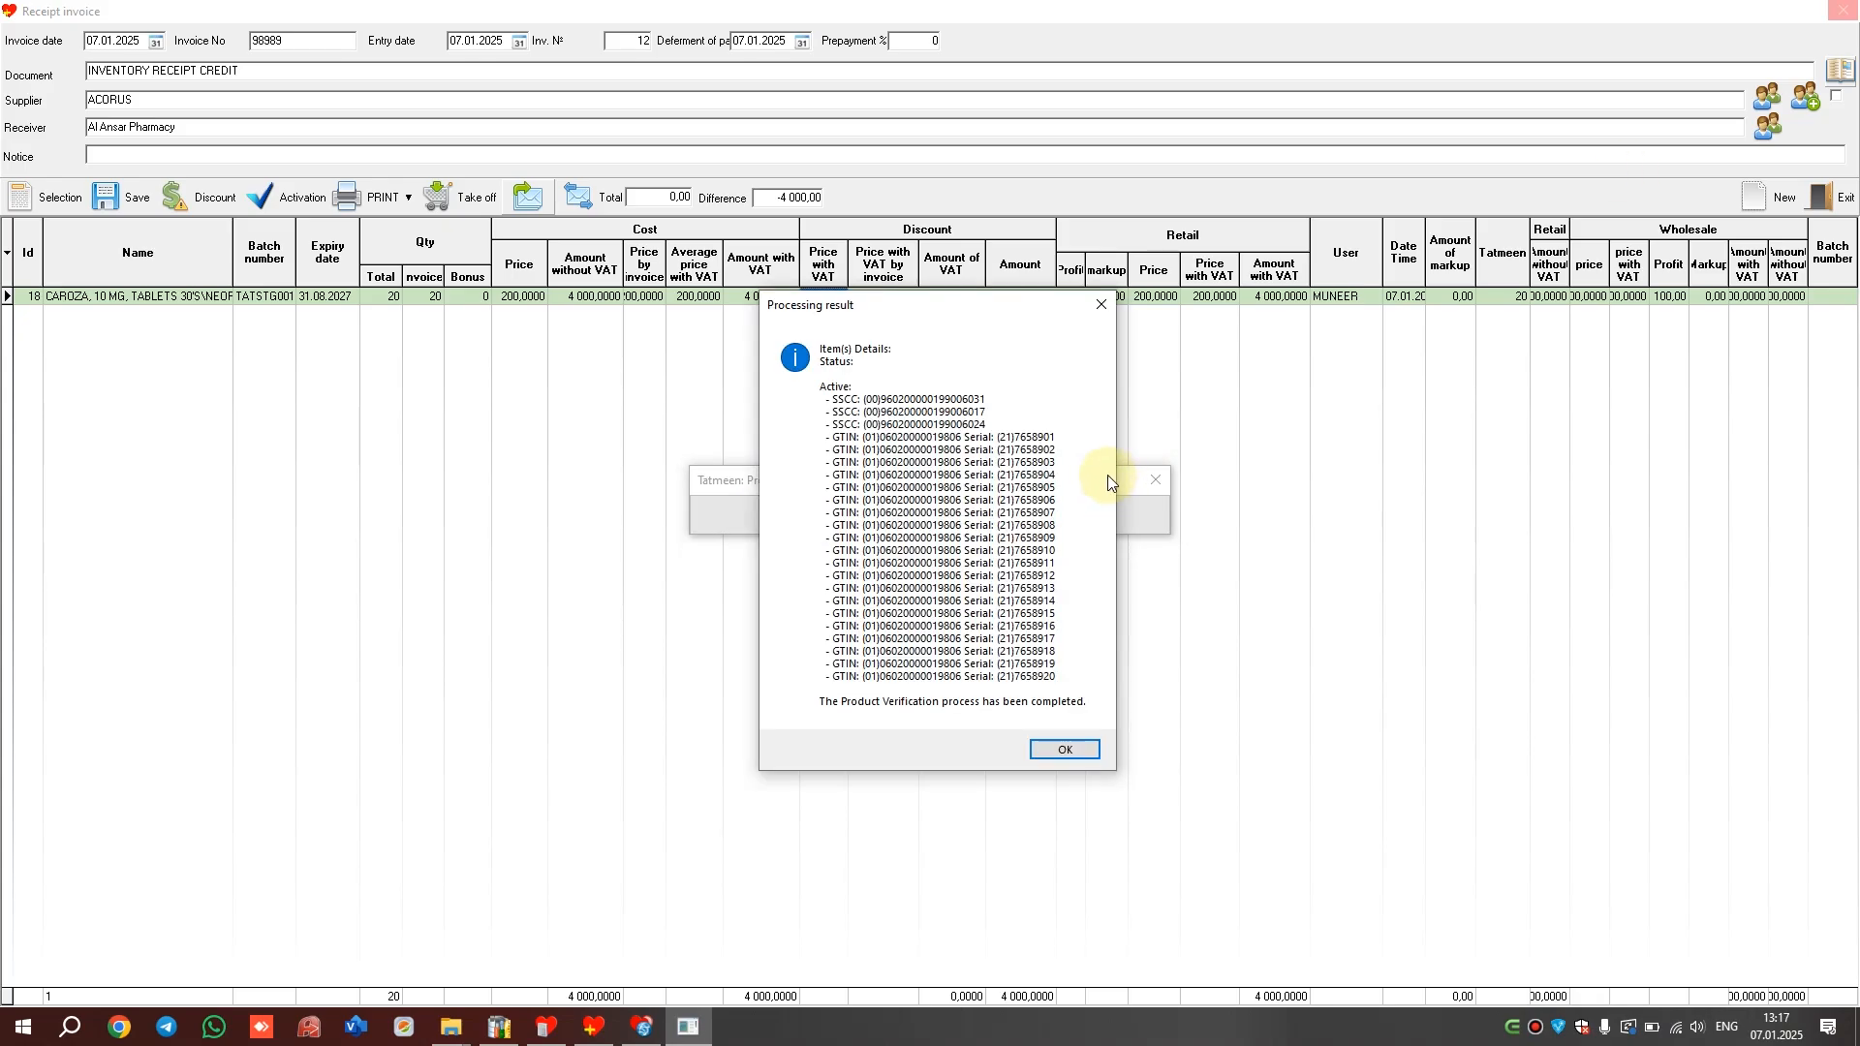
Accept the verification result and submit the receipt's three SSCC packages for Tatmeen receiving
left_click(1069, 750)
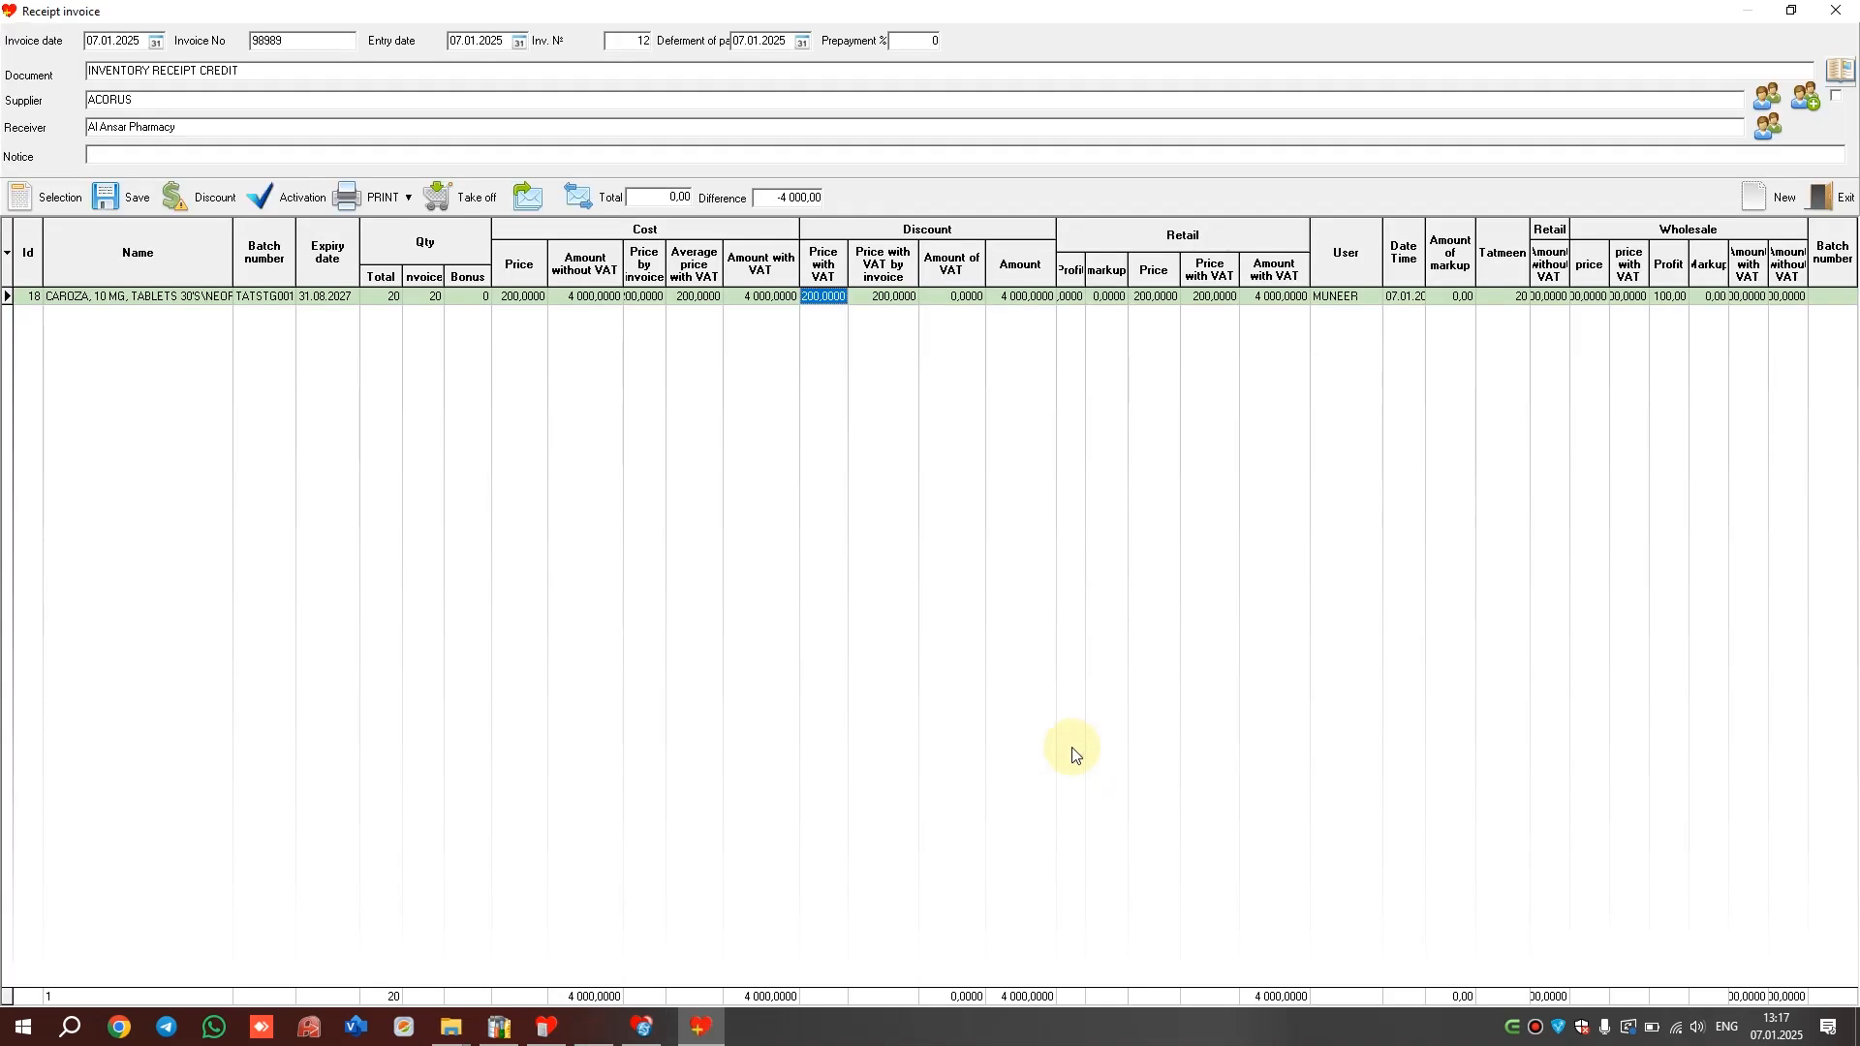
left_click(575, 198)
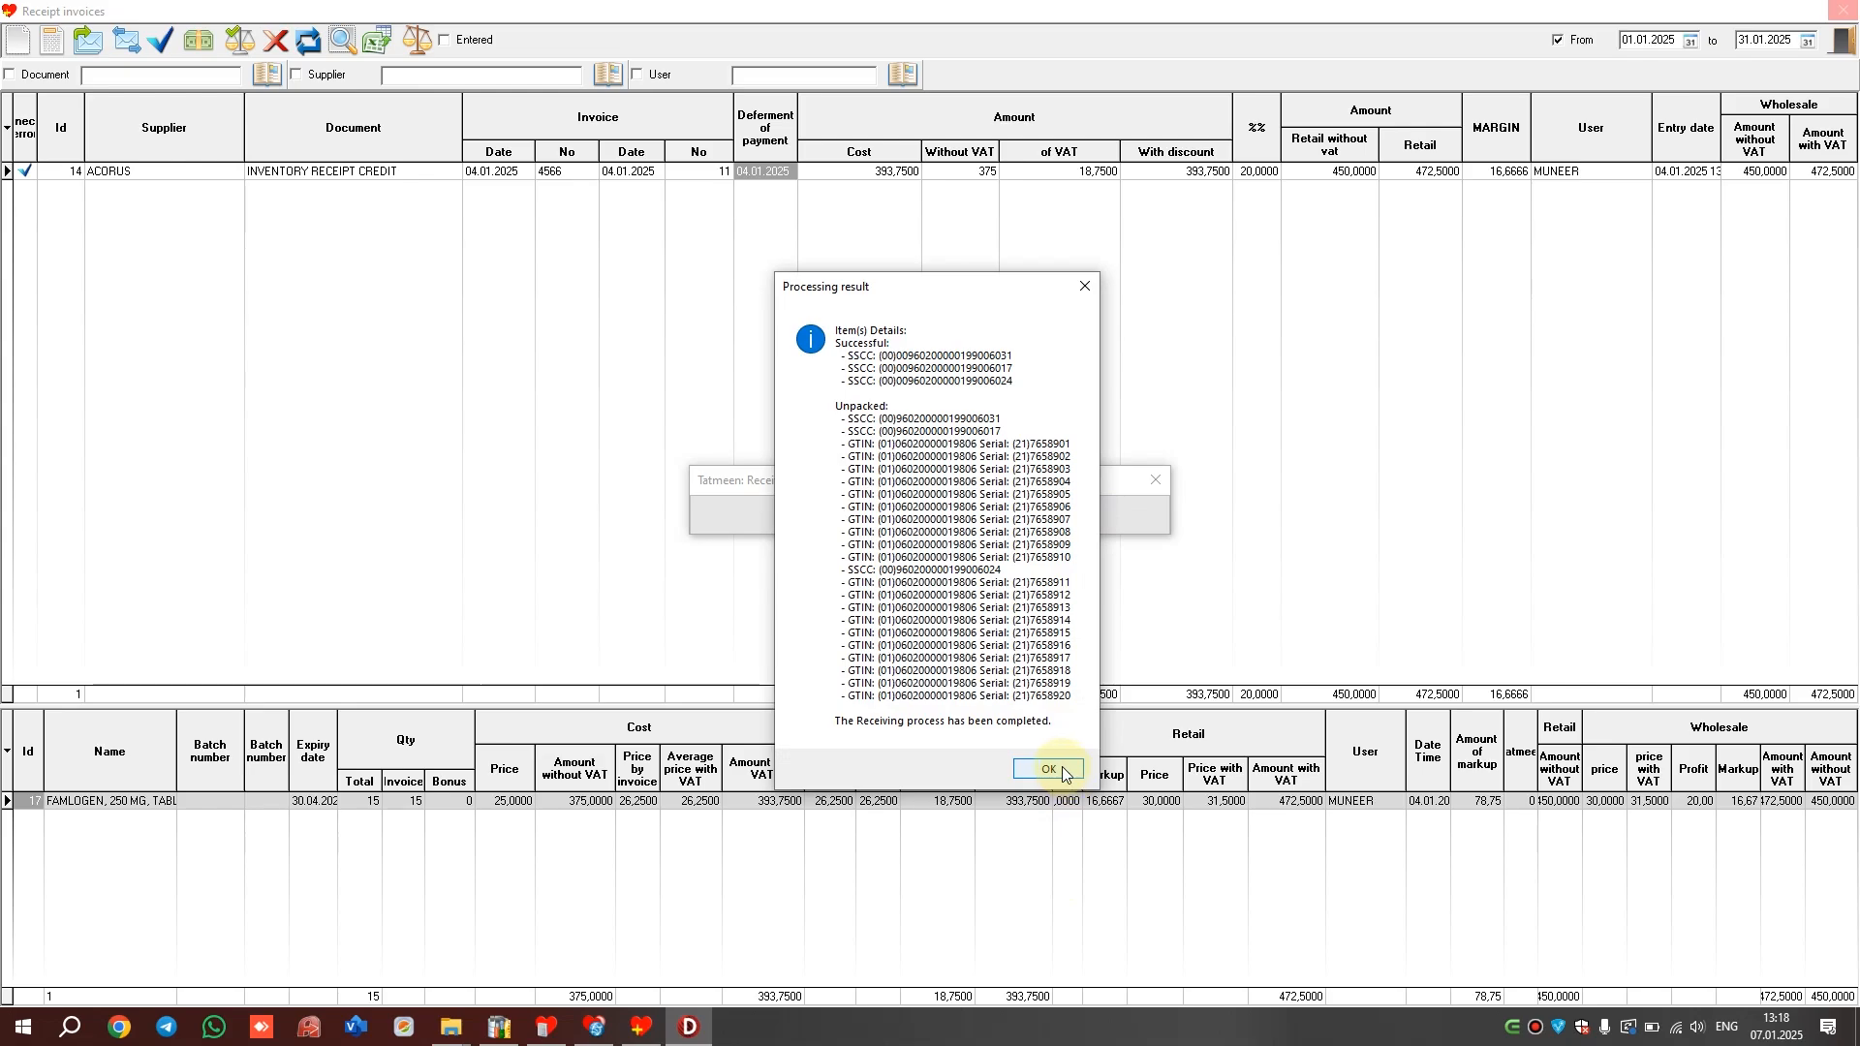
left_click(1052, 768)
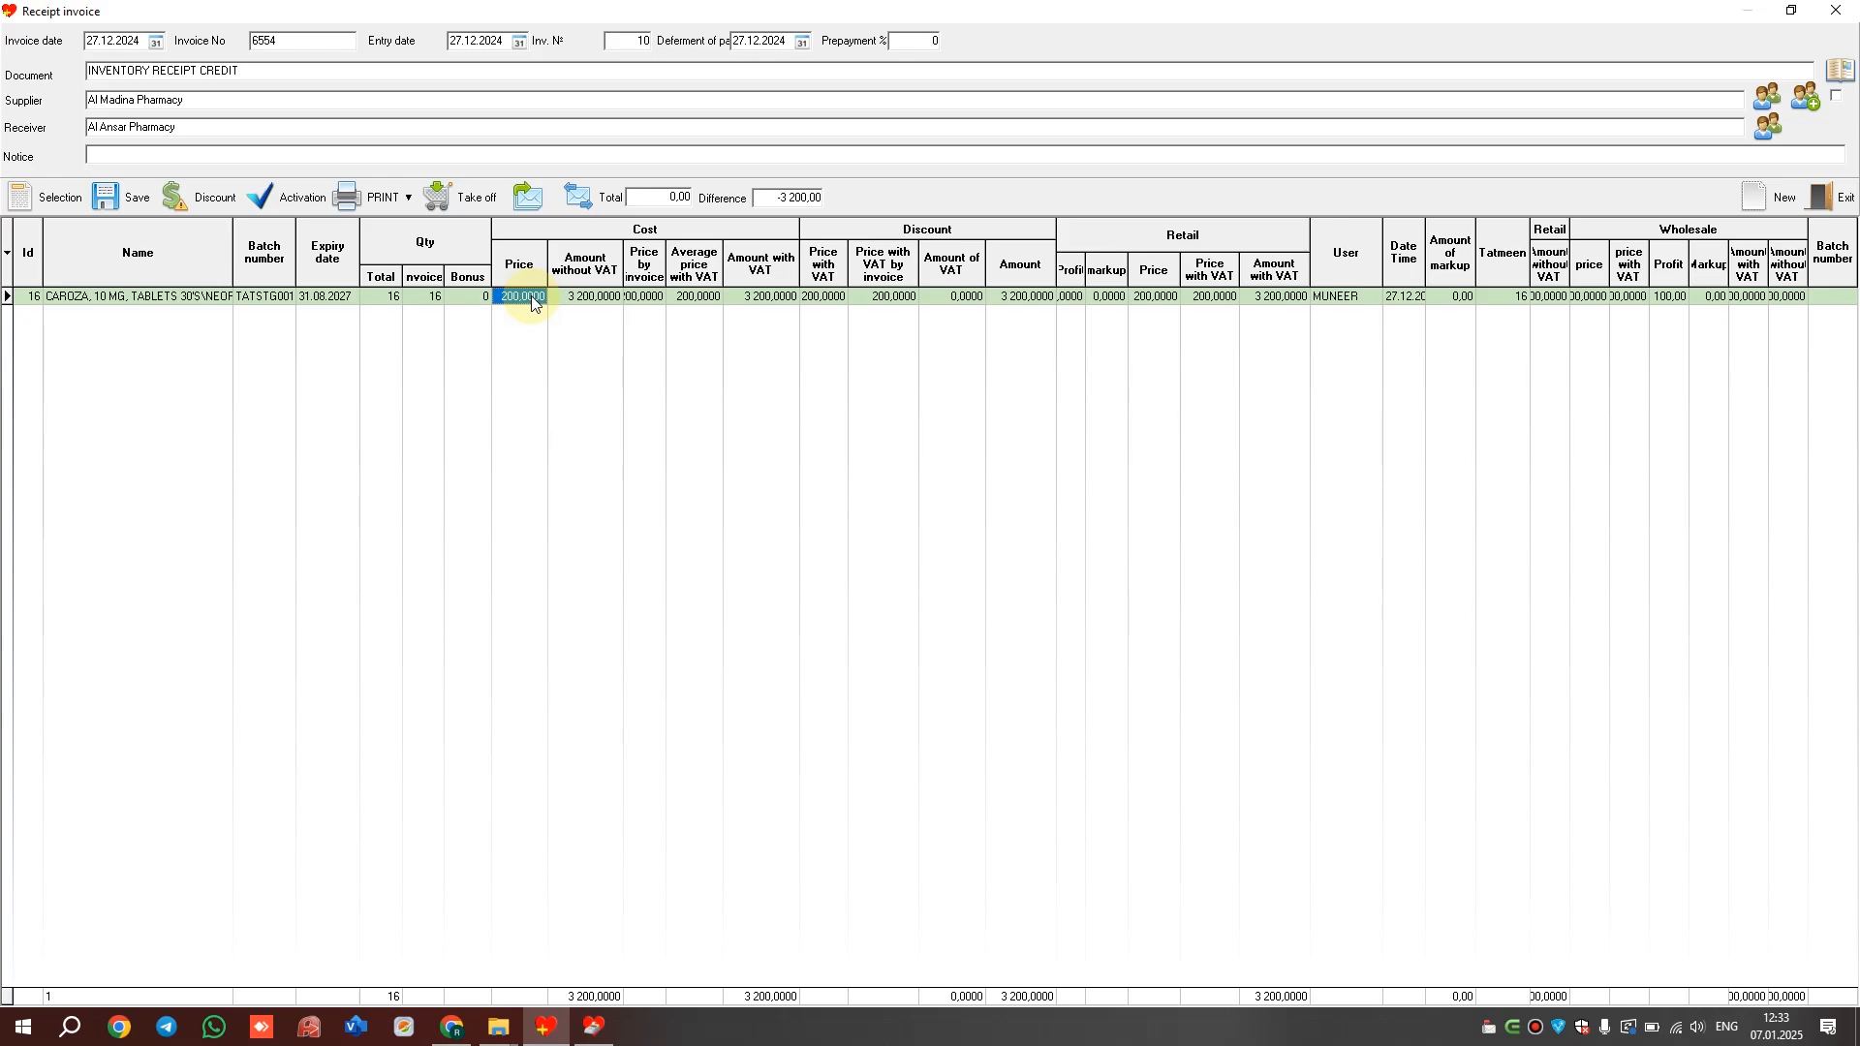
Activate receipt invoice 6554 into stock and close the Receipt invoices list
left_click(287, 204)
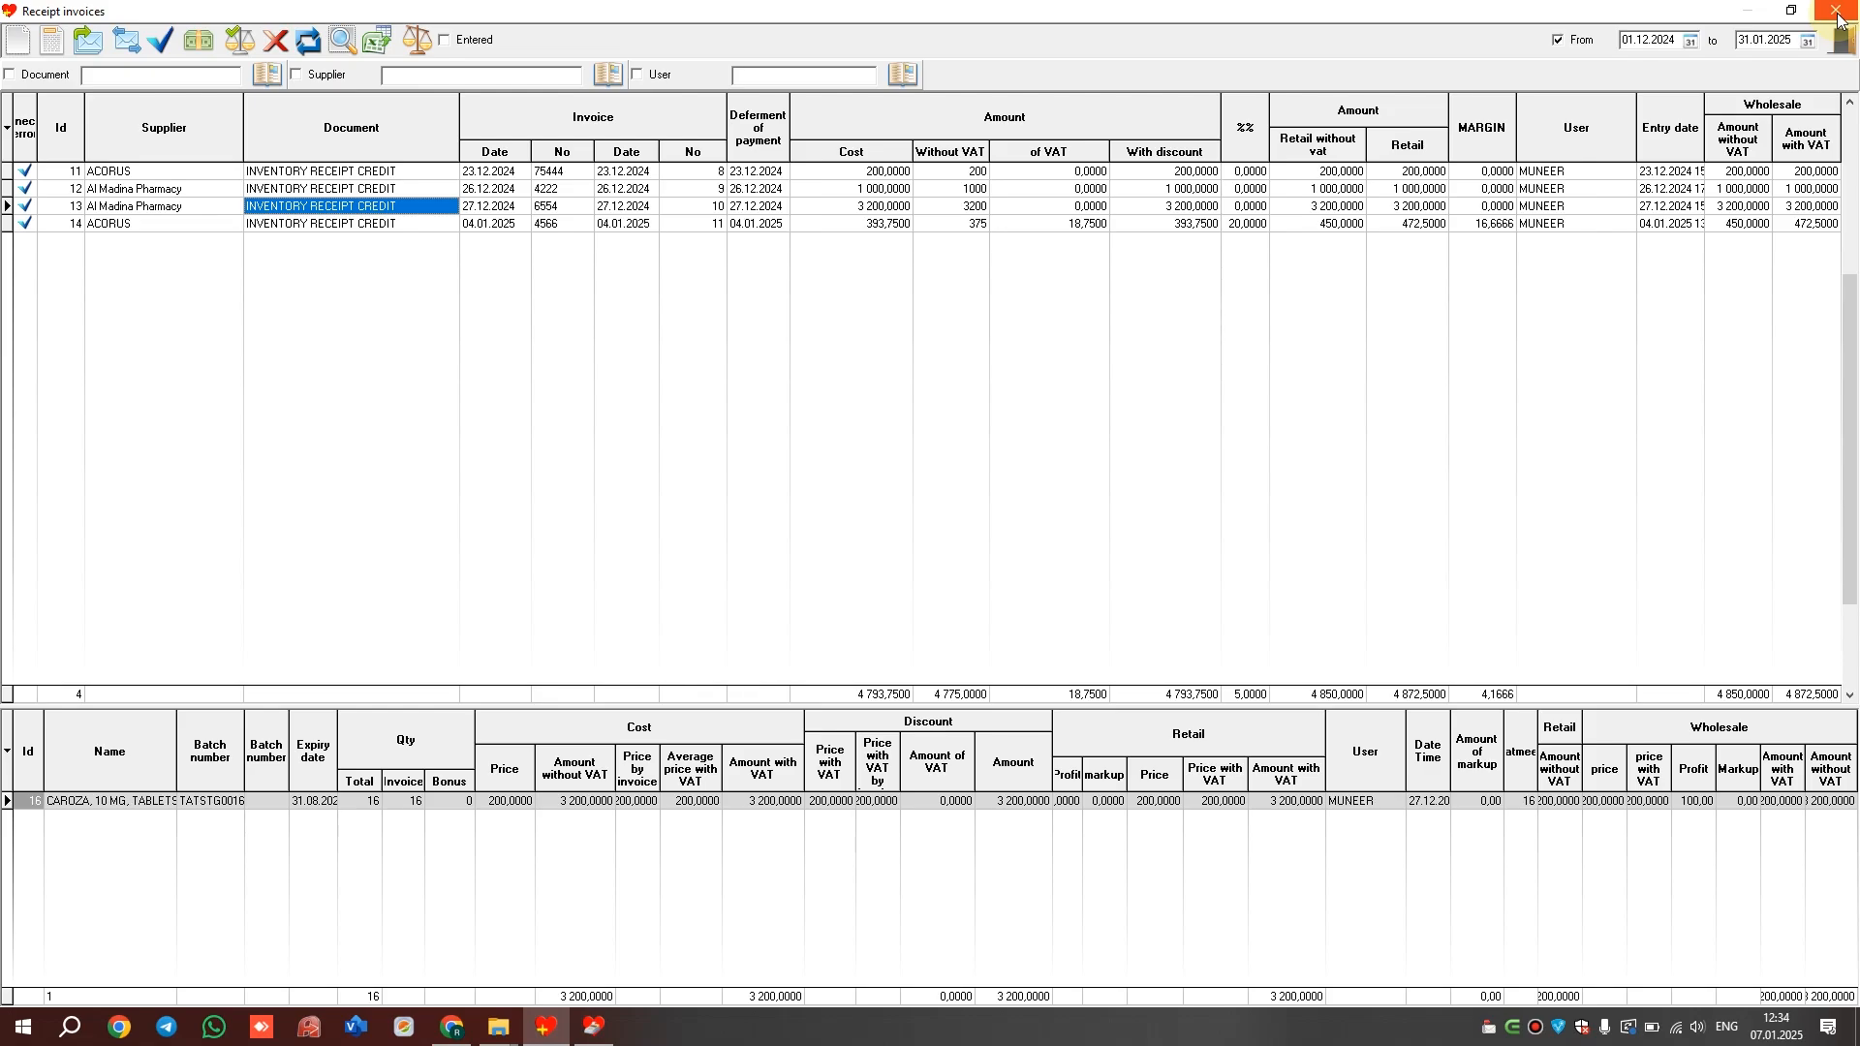
left_click(1839, 13)
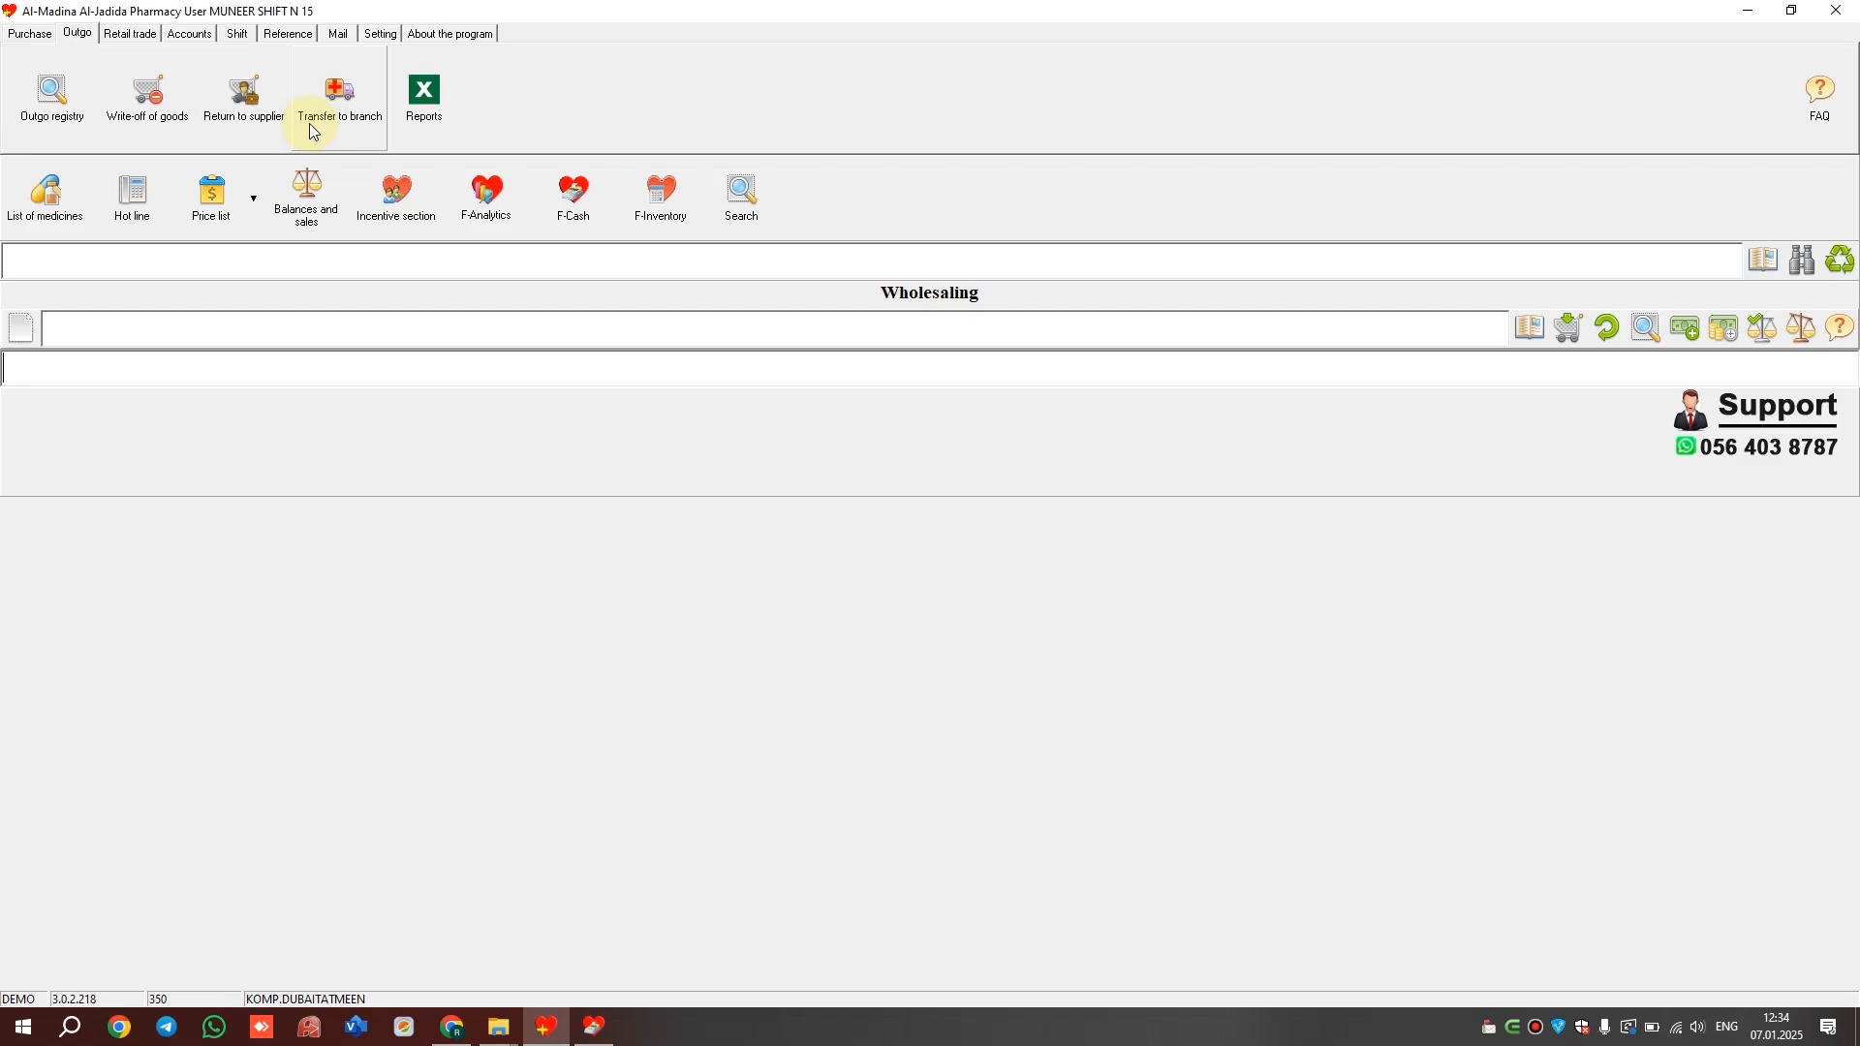
Open a wholesale outgo to BUYER and add one CAROZA 10 MG from batch TATSTG0016 at 200
left_click(222, 120)
left_click(351, 117)
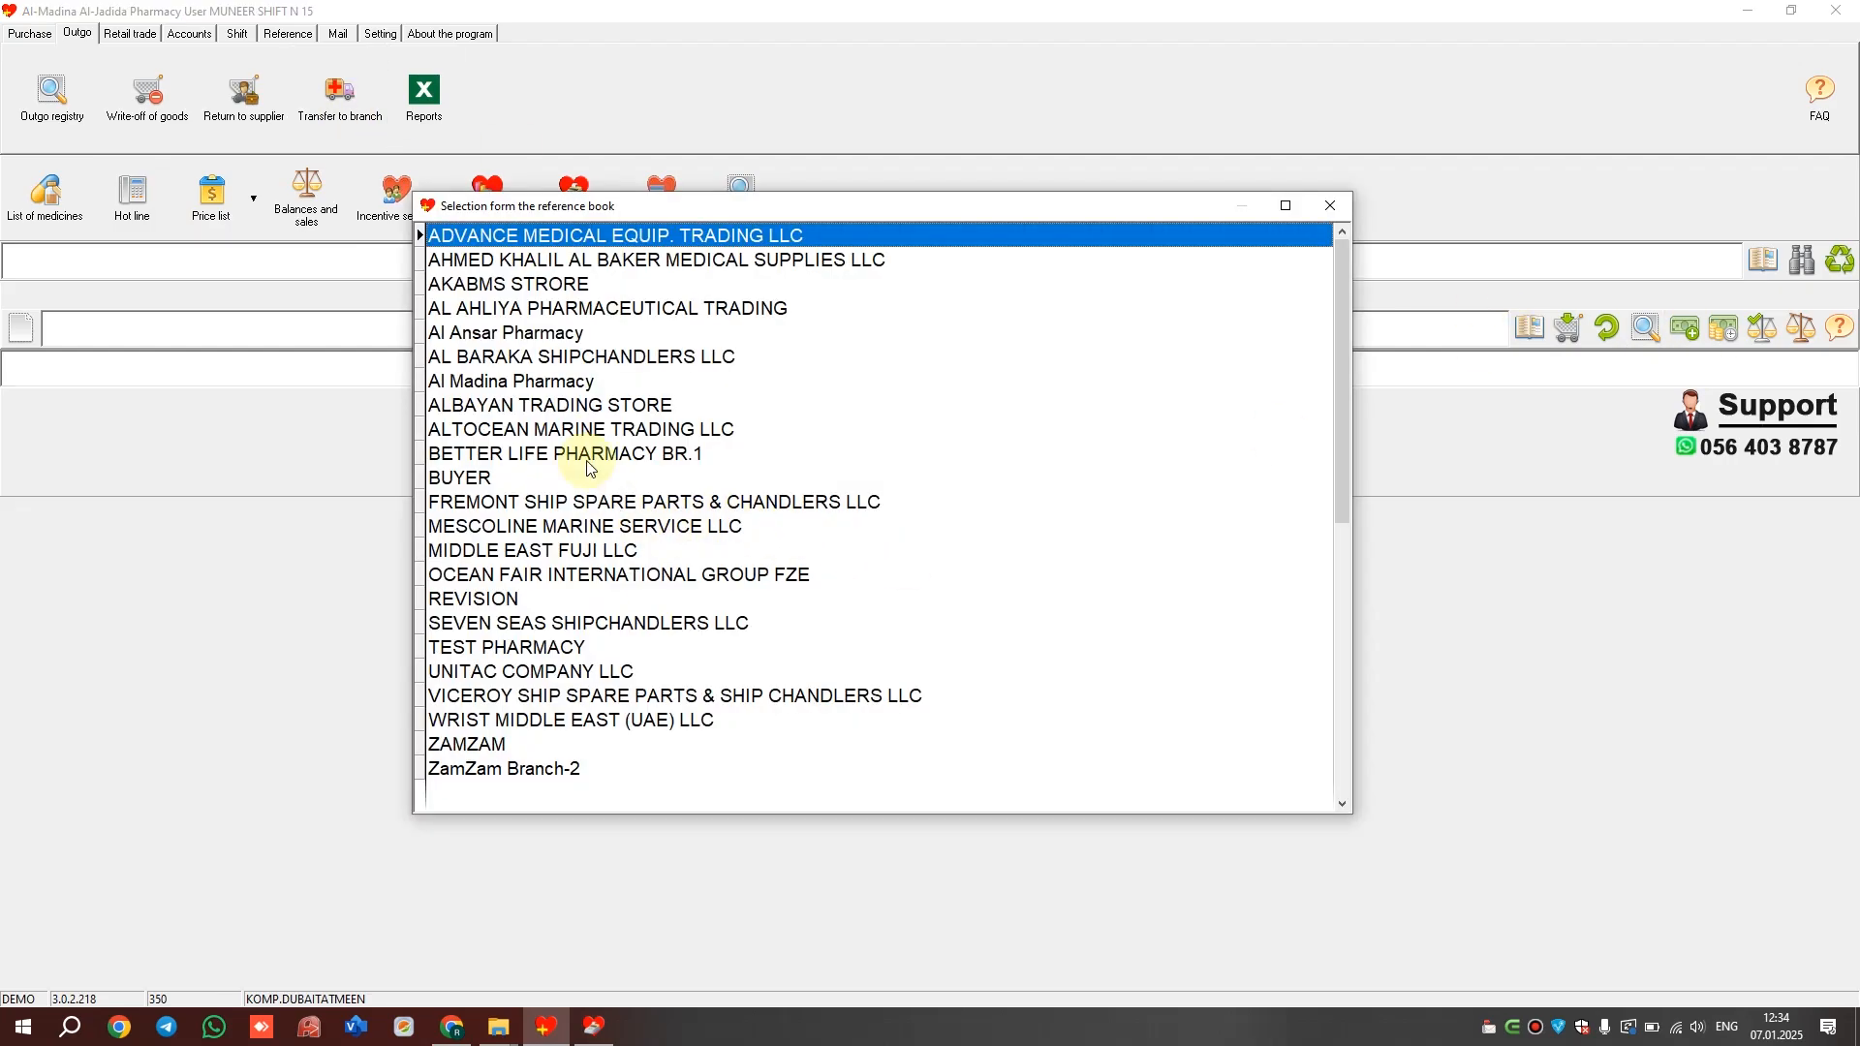
double_click(503, 488)
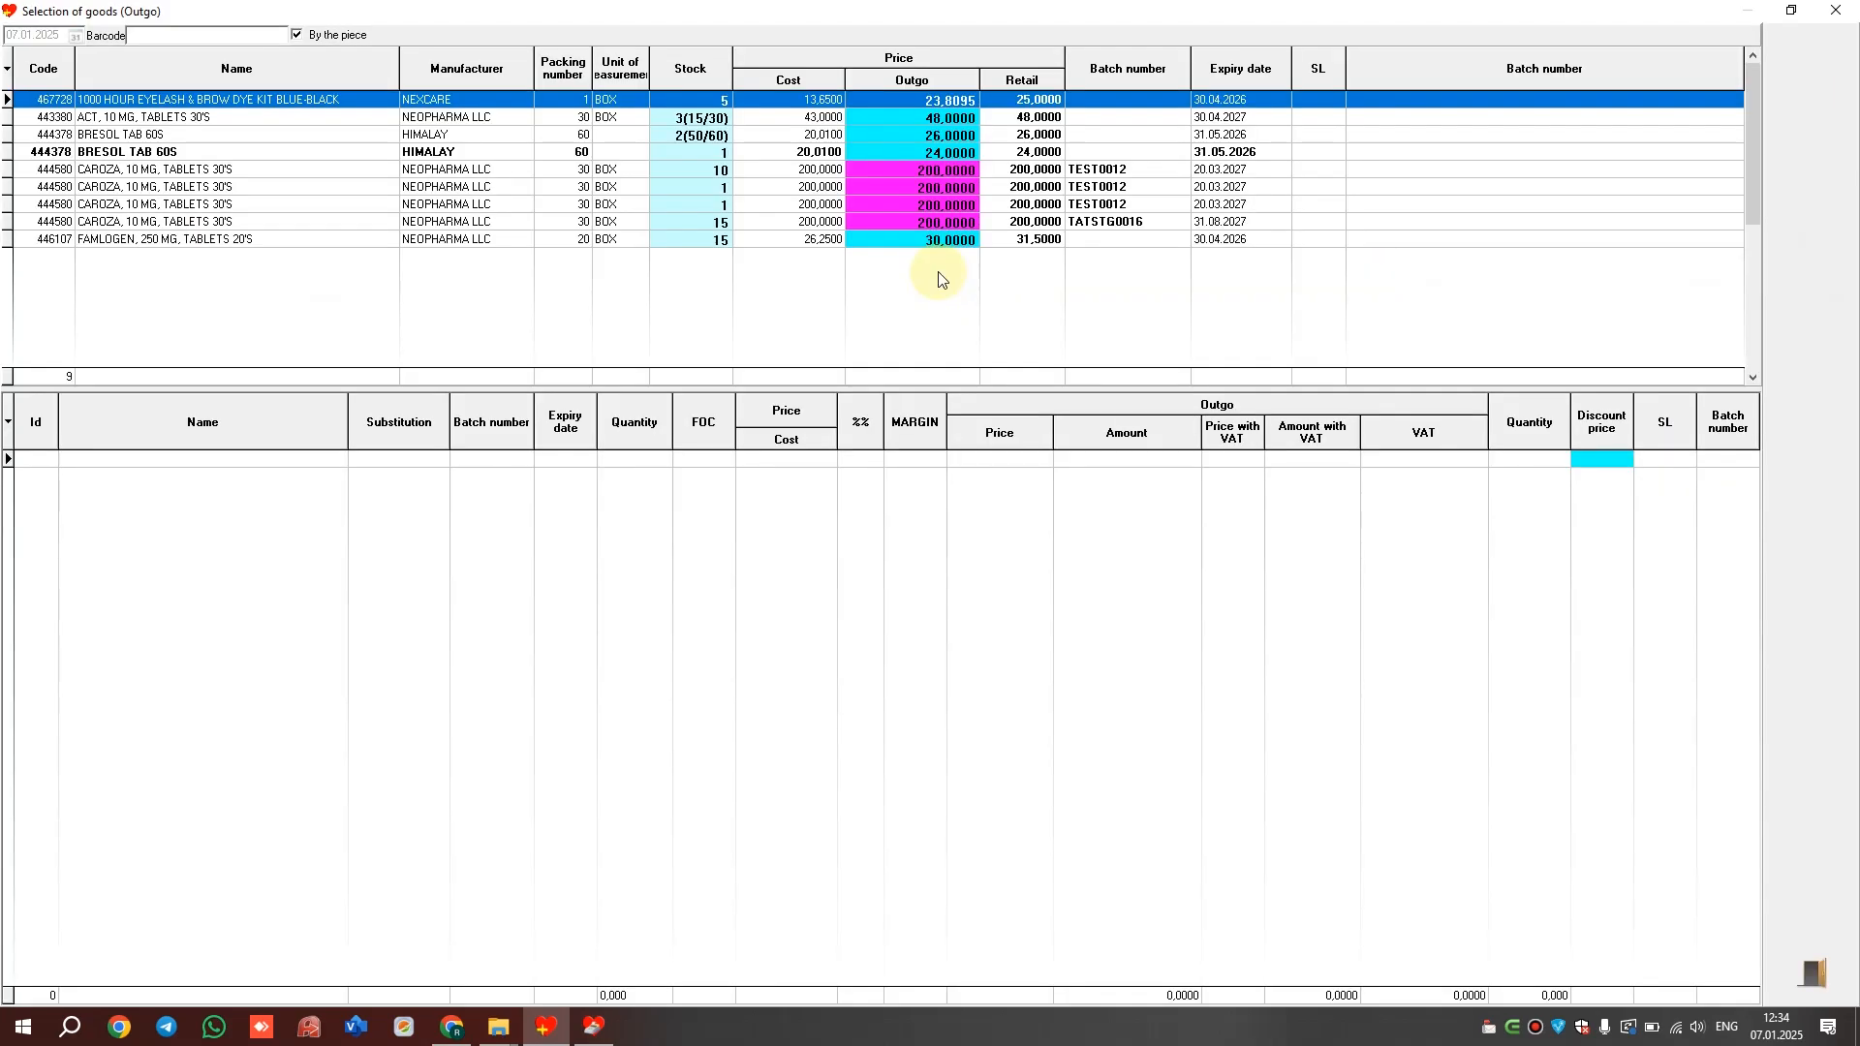
key("Return")
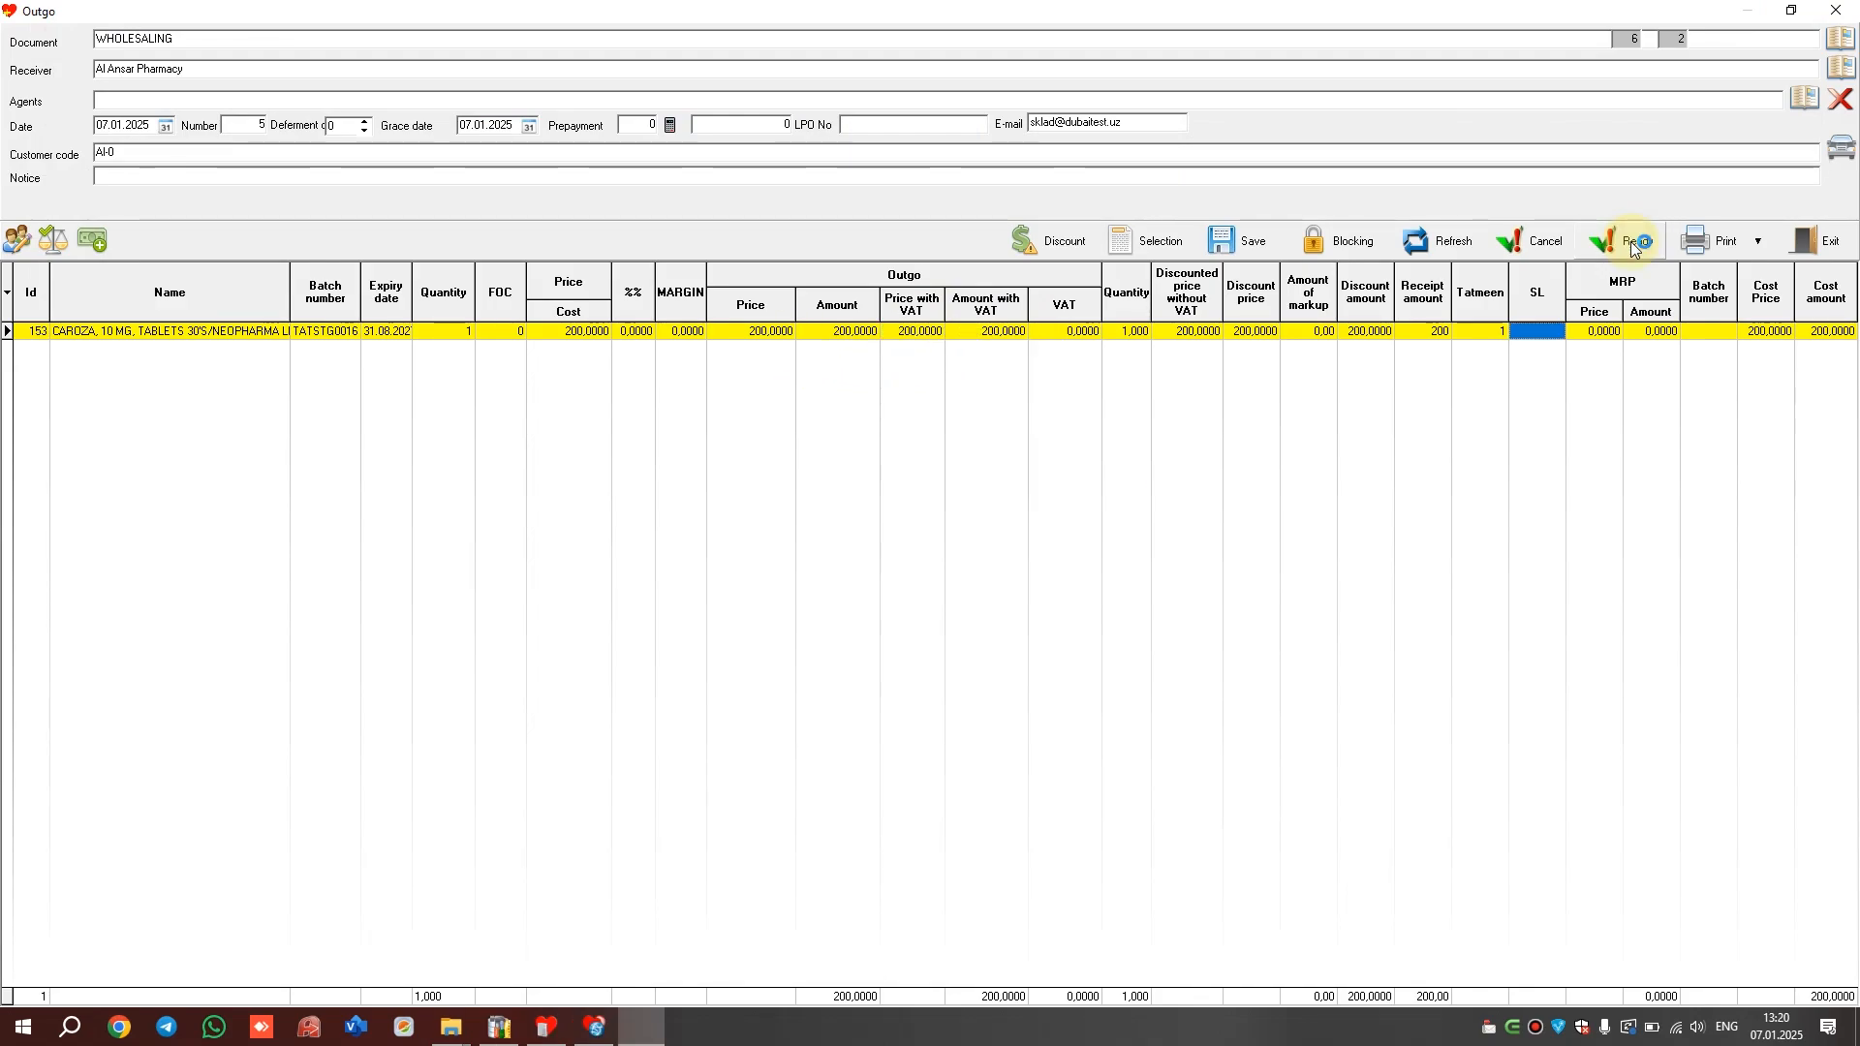
Finalise the CAROZA sale's Tatmeen shipping, then cancel that shipment and acknowledge the success message
left_click(1630, 241)
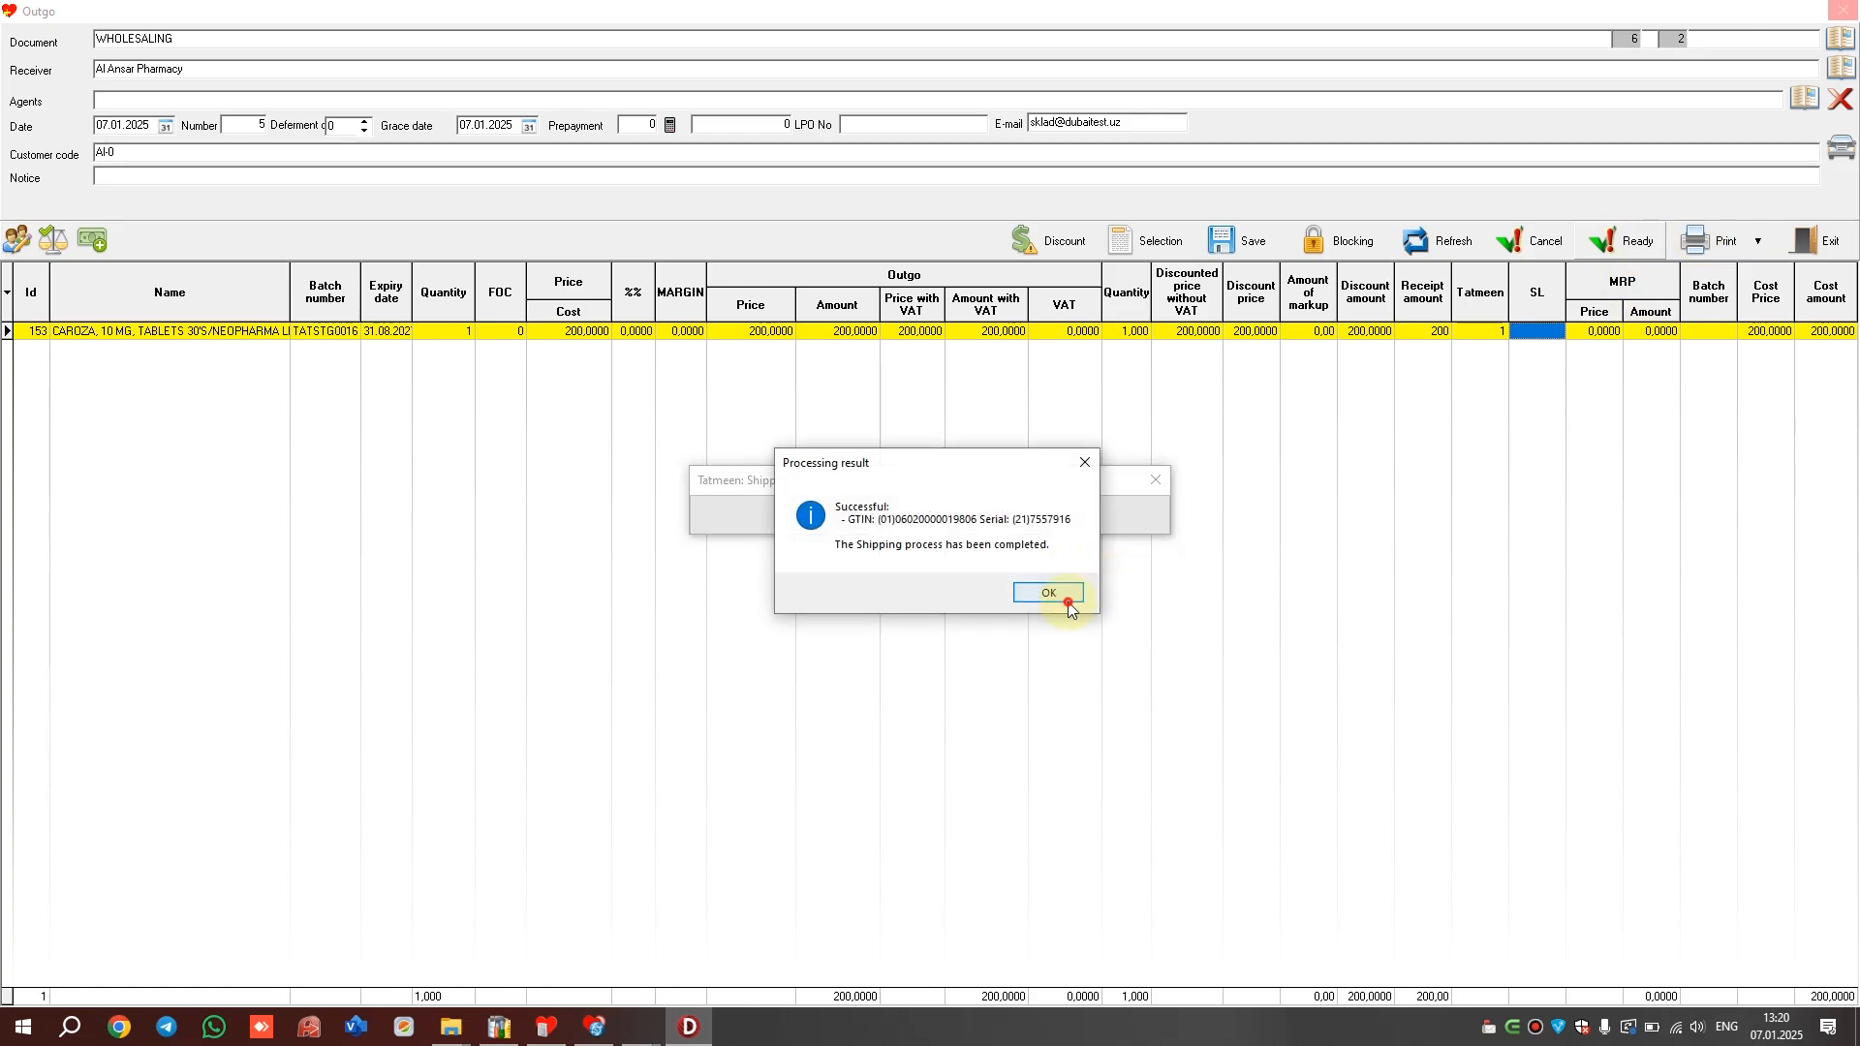
left_click(1068, 603)
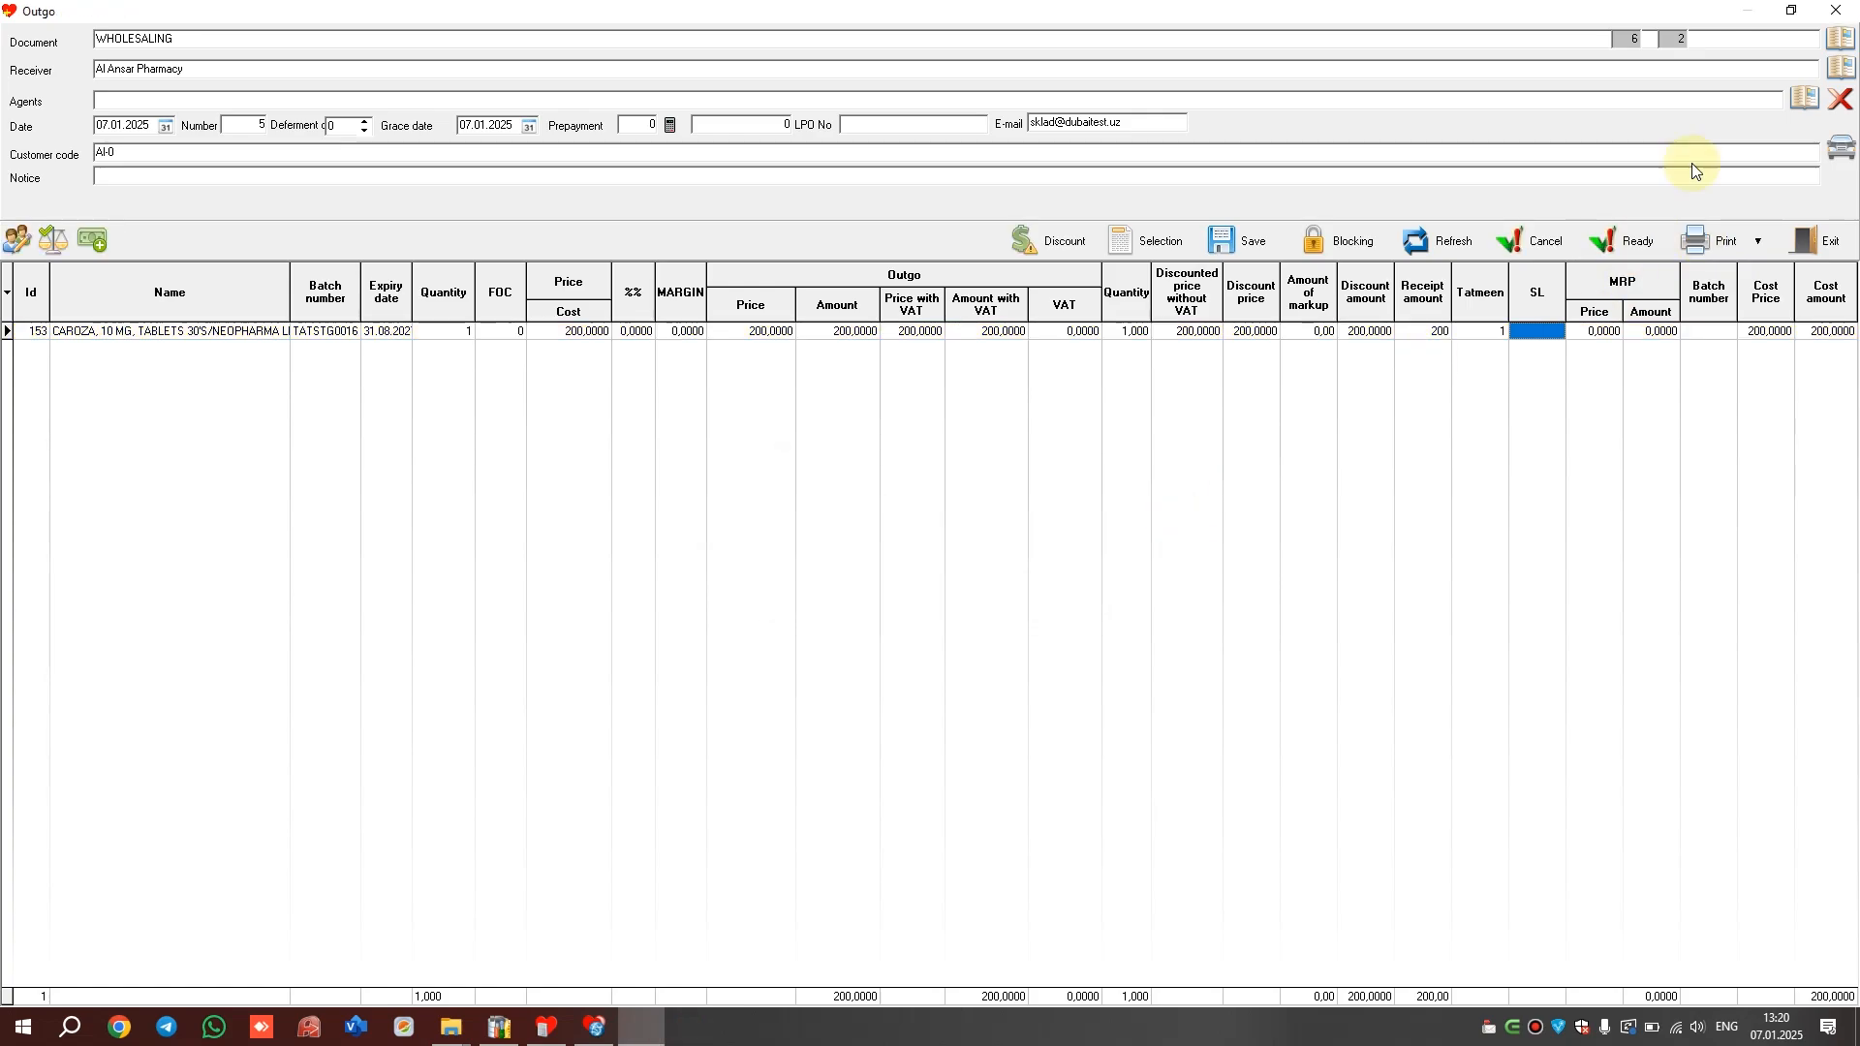
left_click(1532, 248)
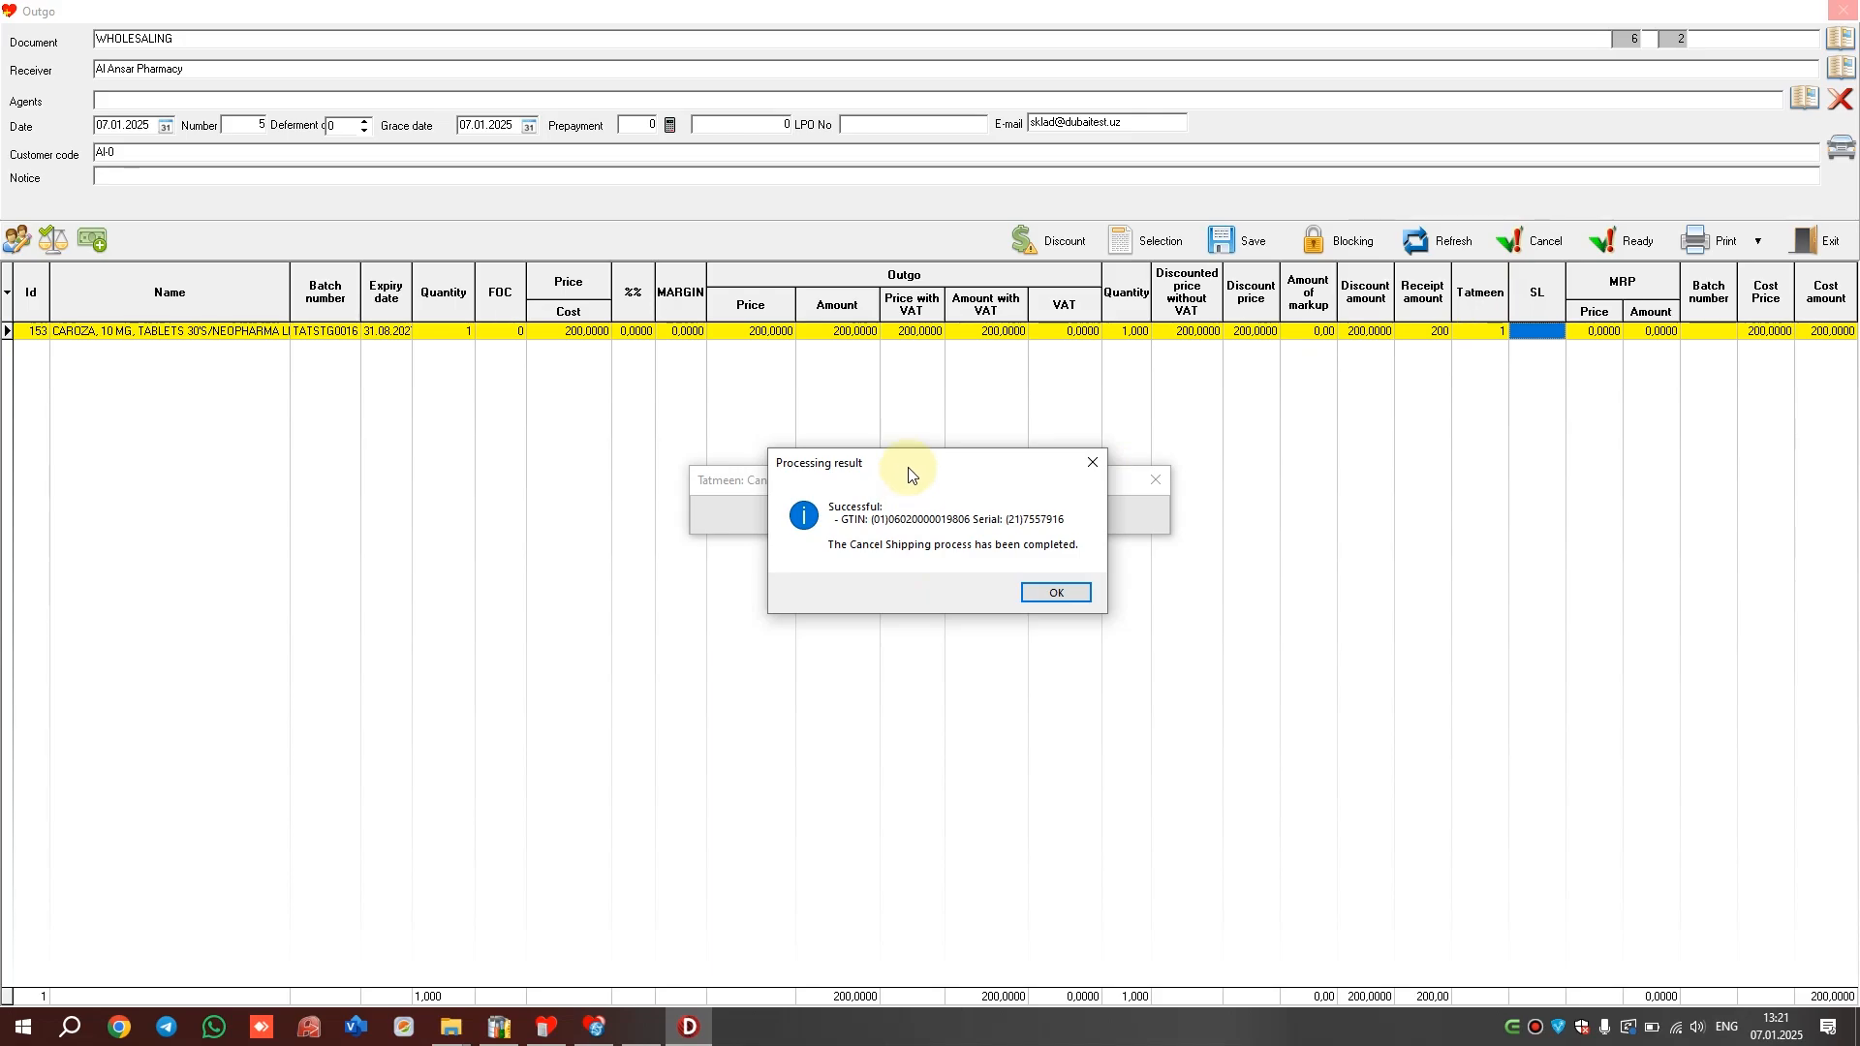
left_click_drag(914, 468, 949, 447)
left_click(1093, 571)
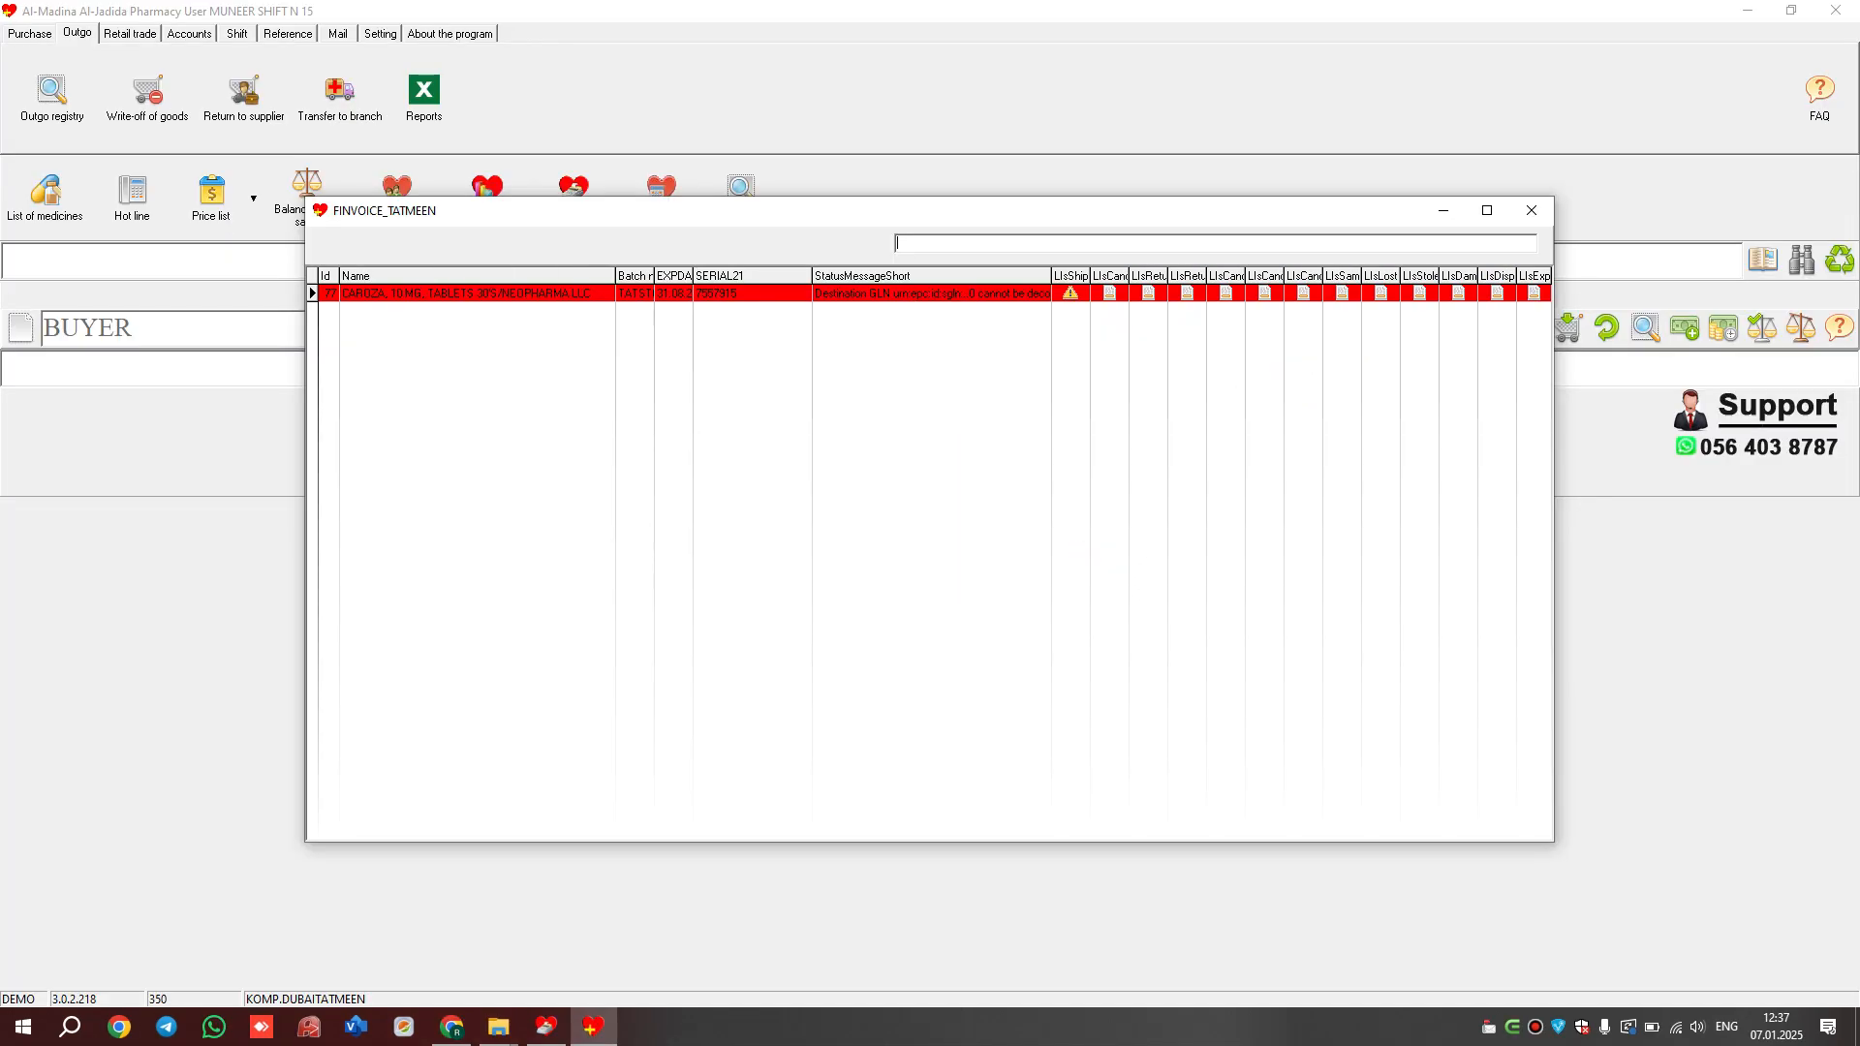
Start a damaged-goods write-off document and set its cause to Smashed
left_click(147, 92)
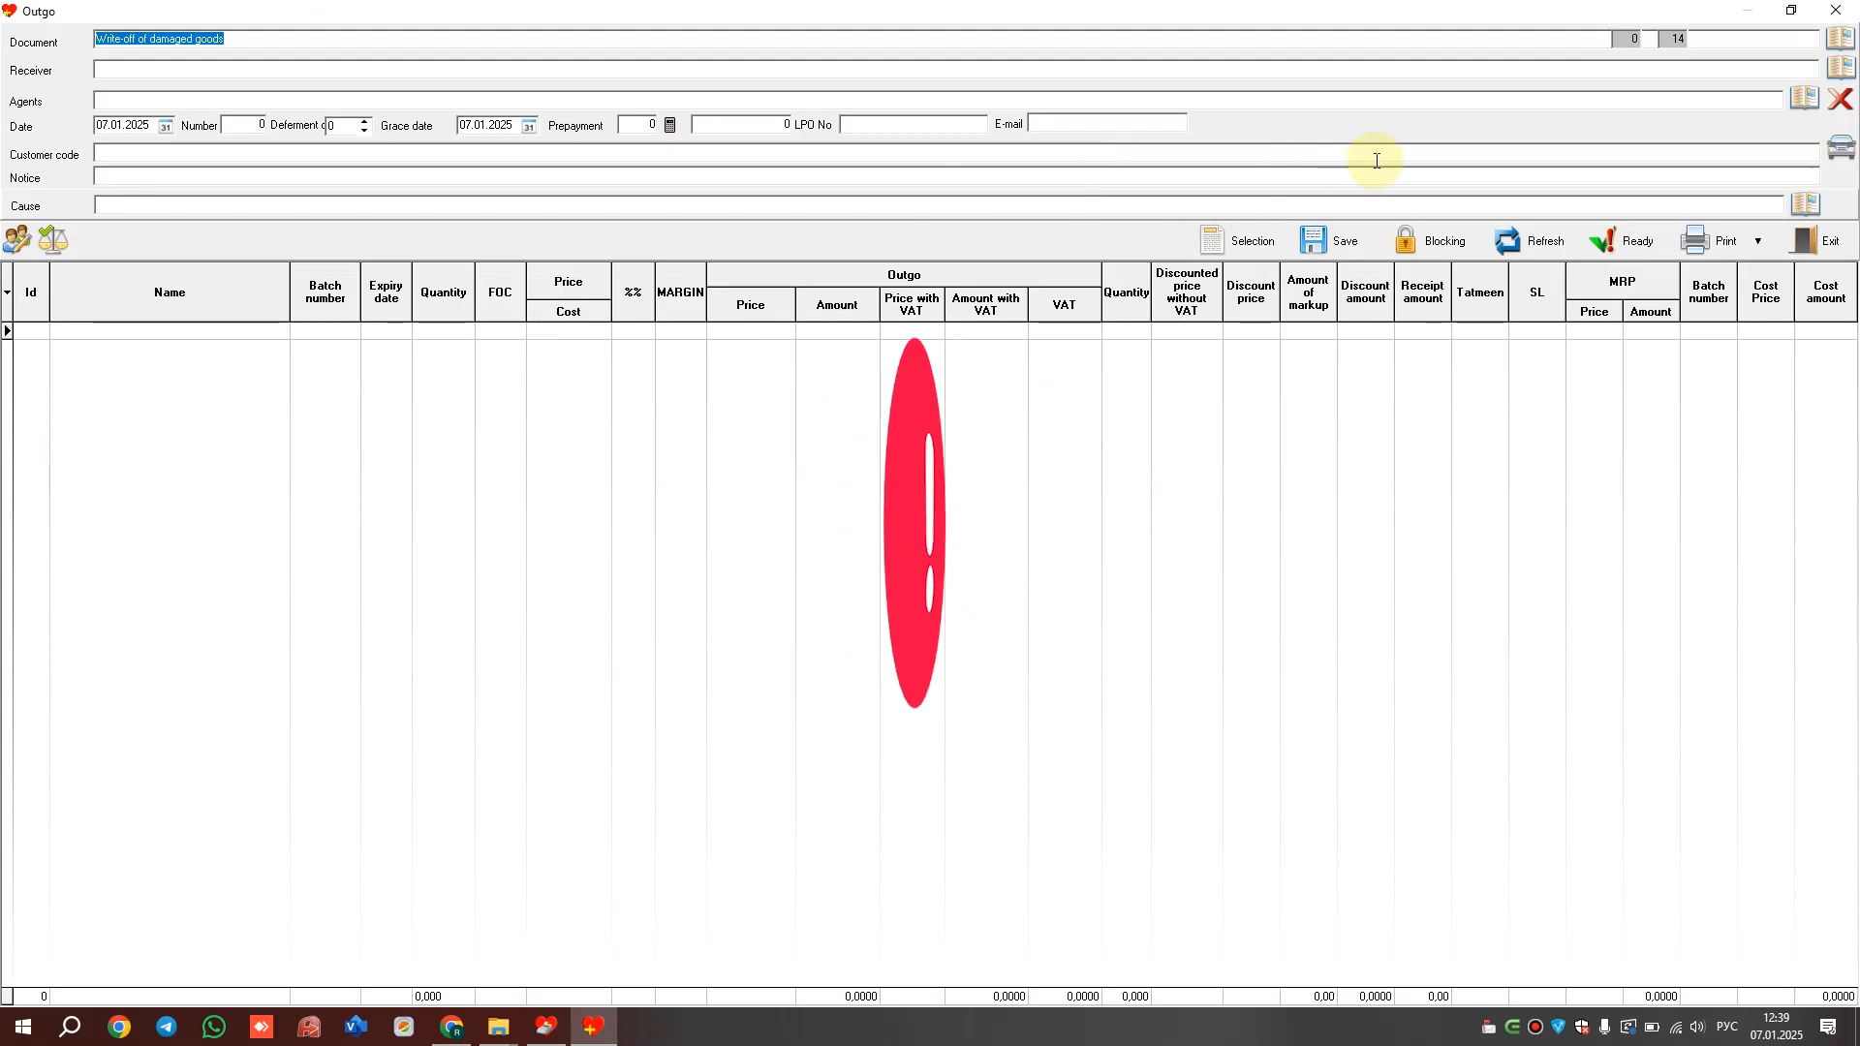
left_click(1808, 206)
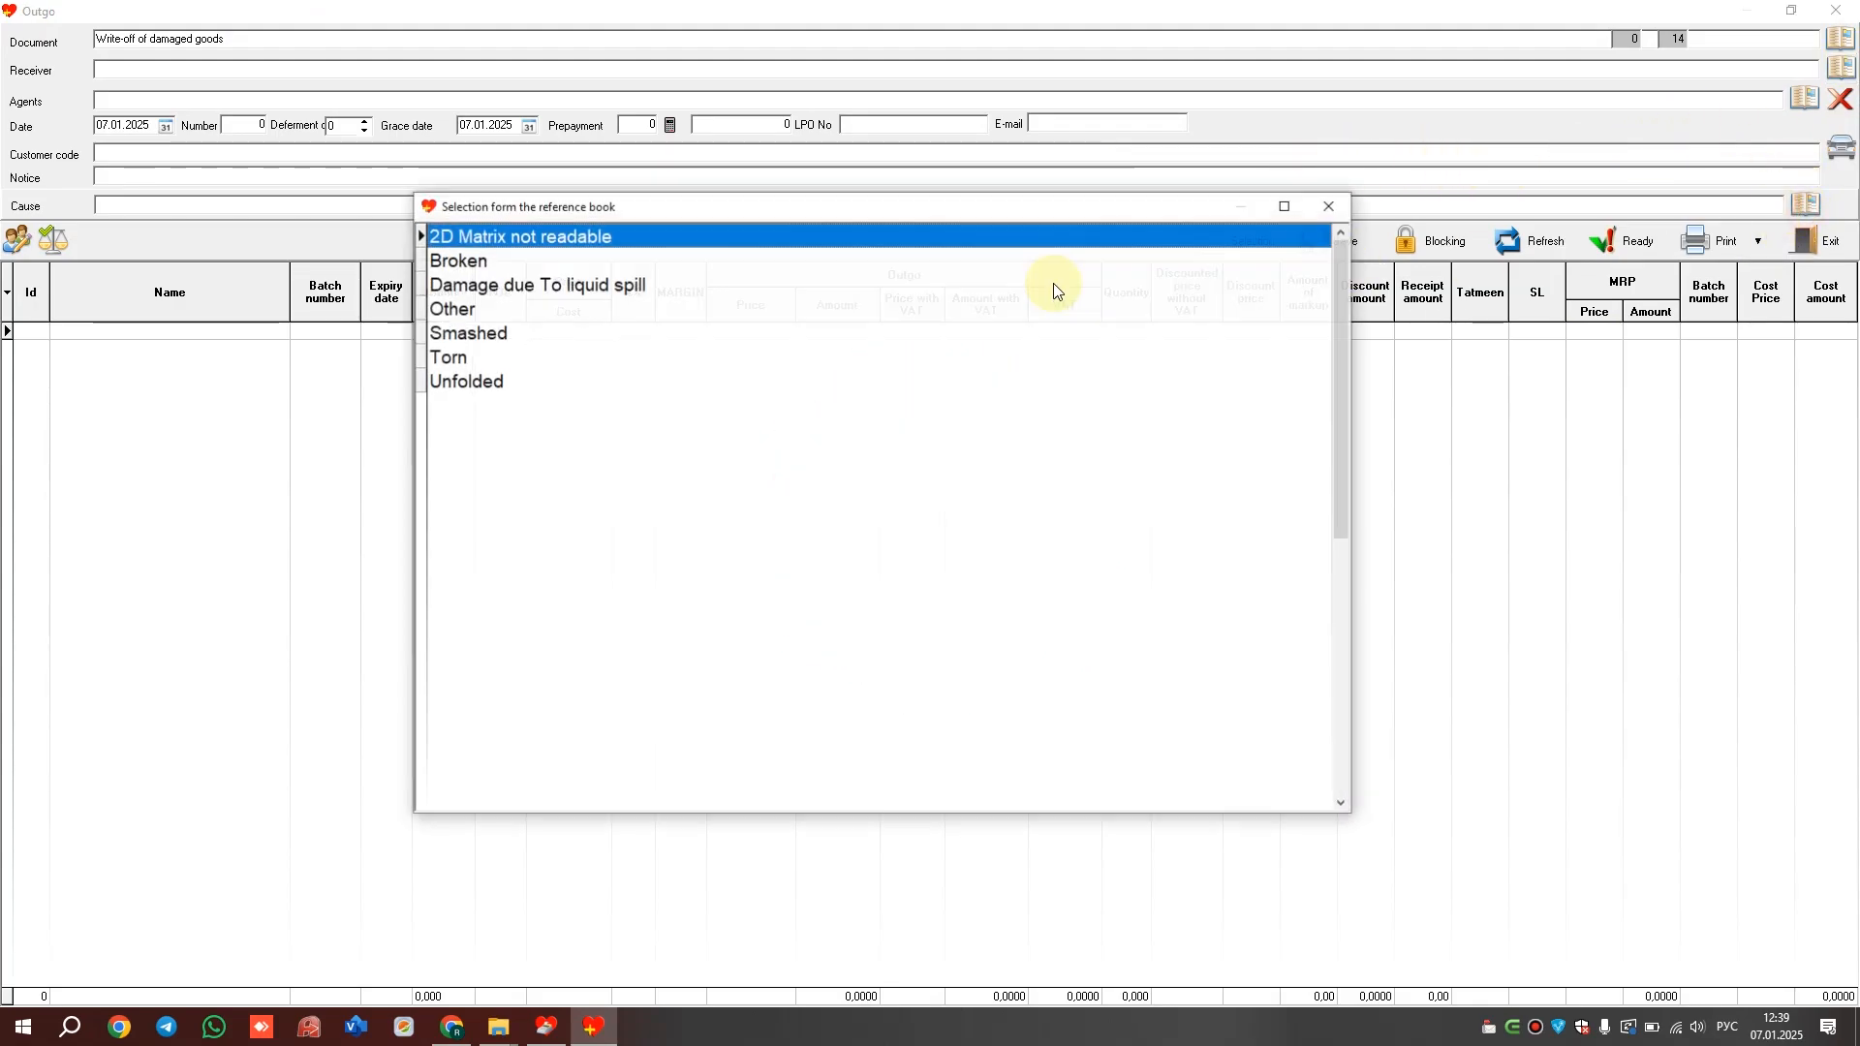
double_click(488, 334)
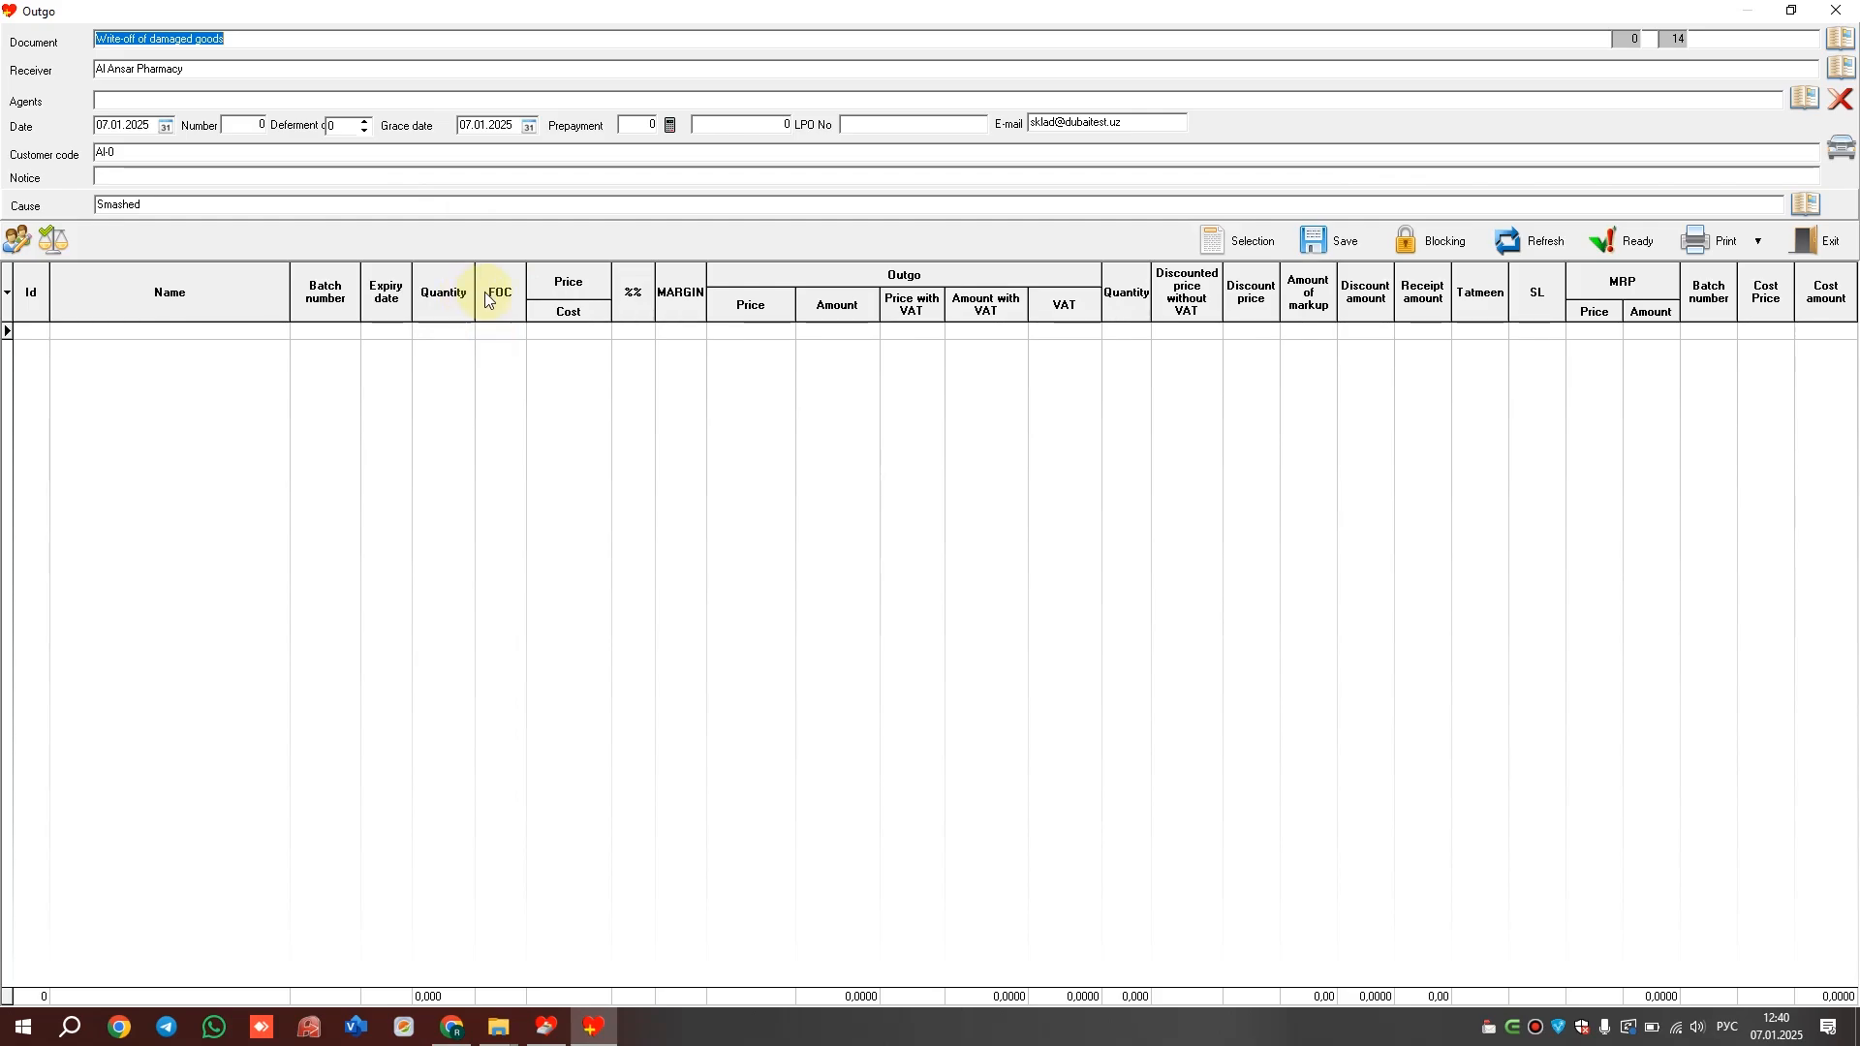
Save the write-off, launch F-Cash, and add a CAROZA pack from batch TATSTG0016 to the bill
left_click(1329, 241)
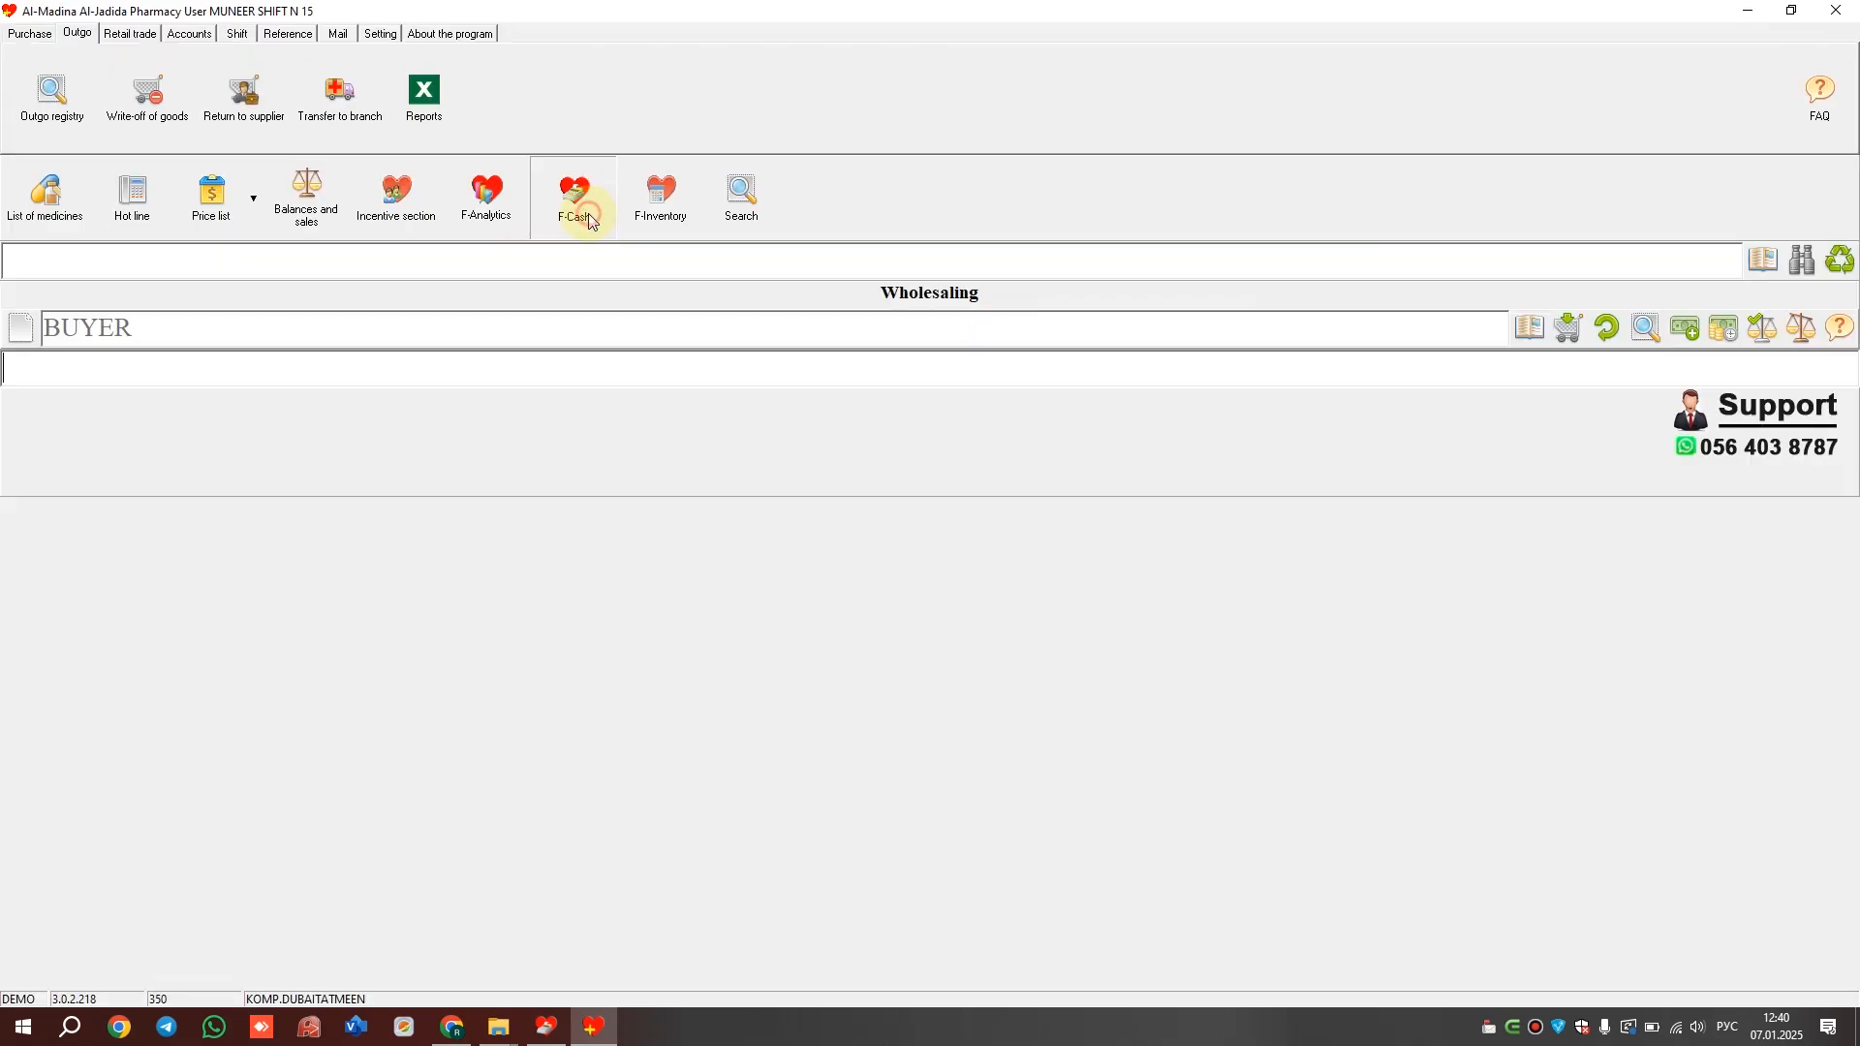
left_click(586, 213)
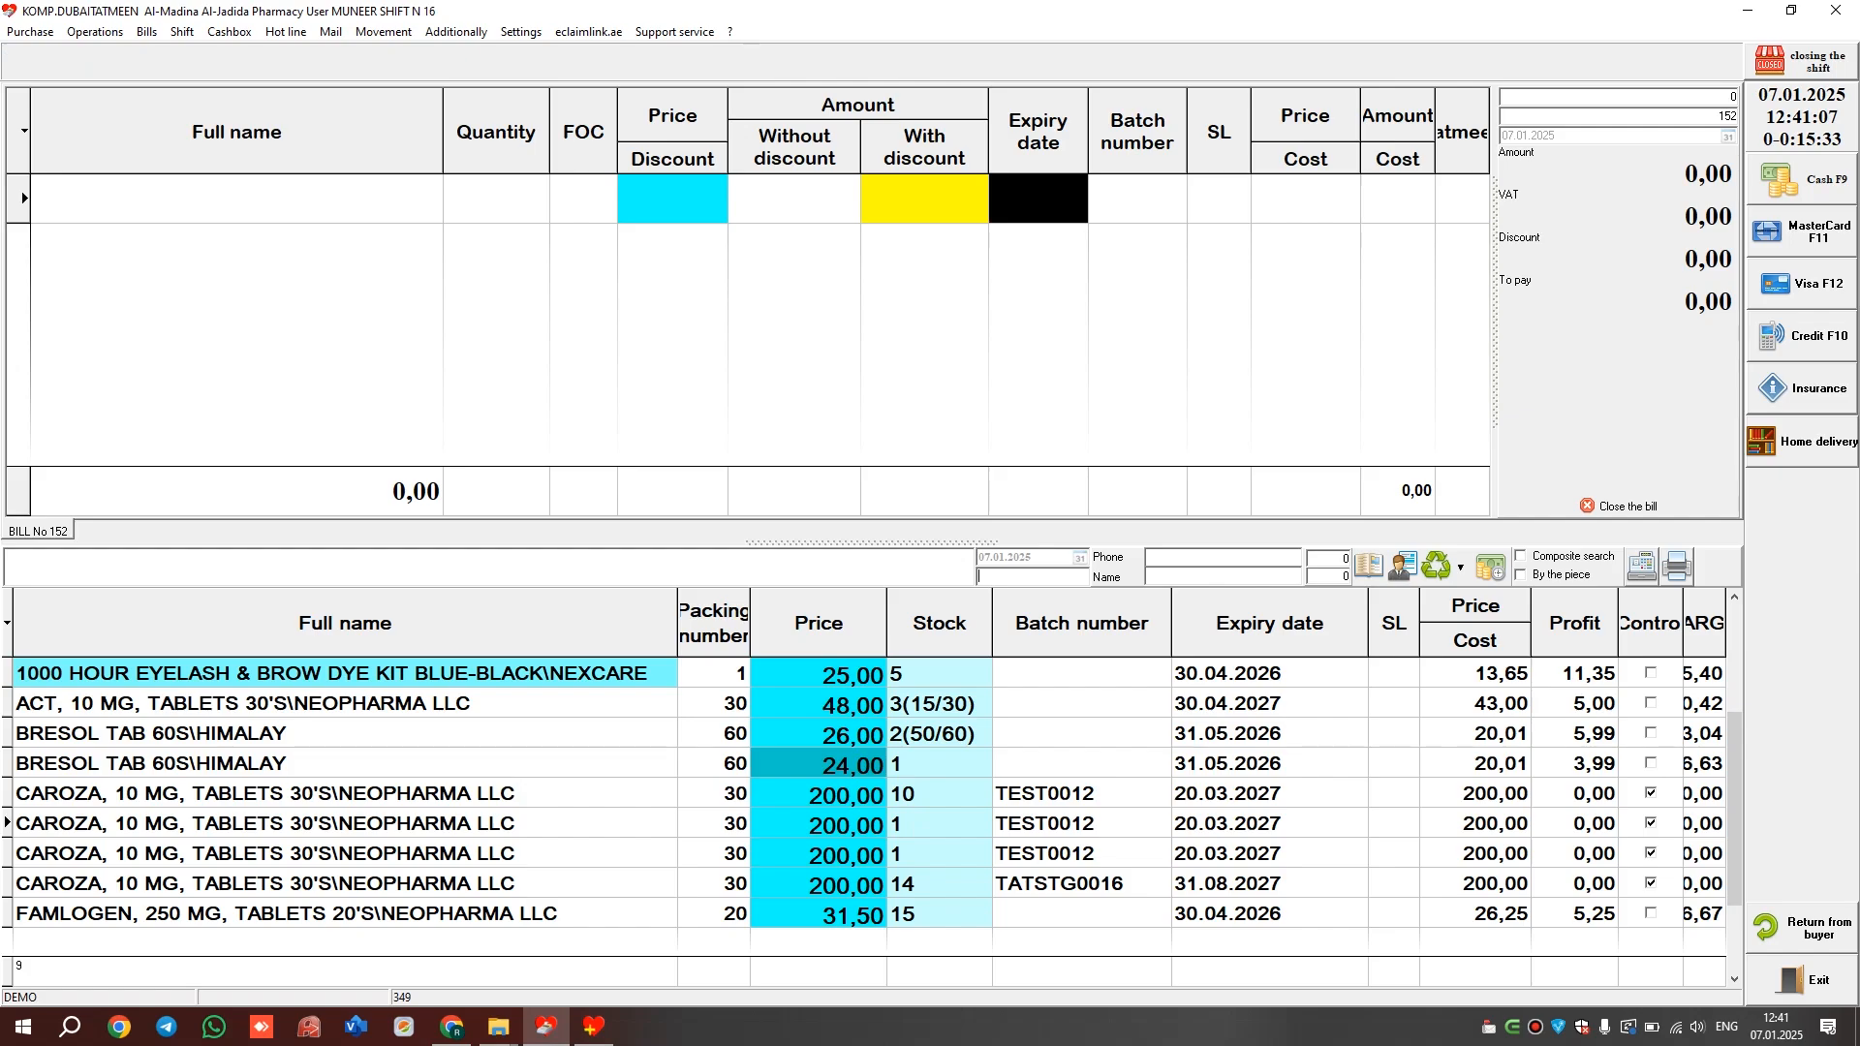
key("Return")
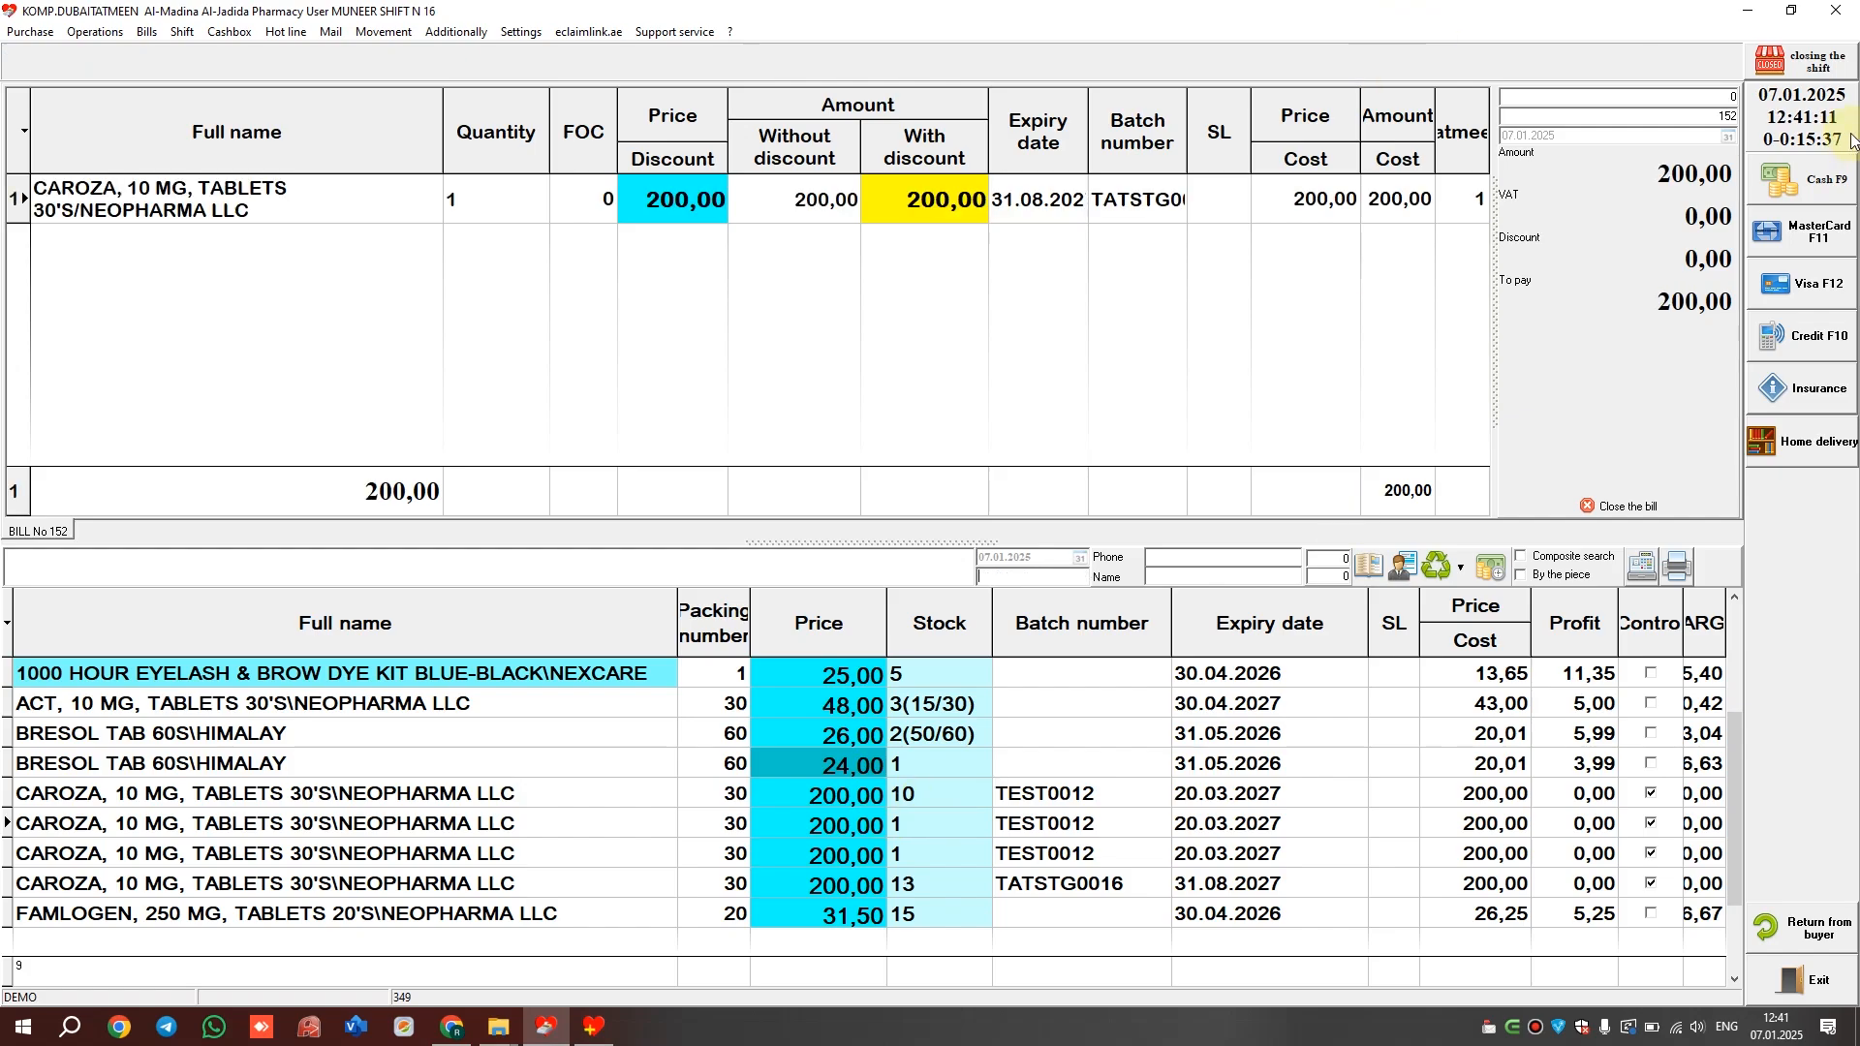
left_click(849, 839)
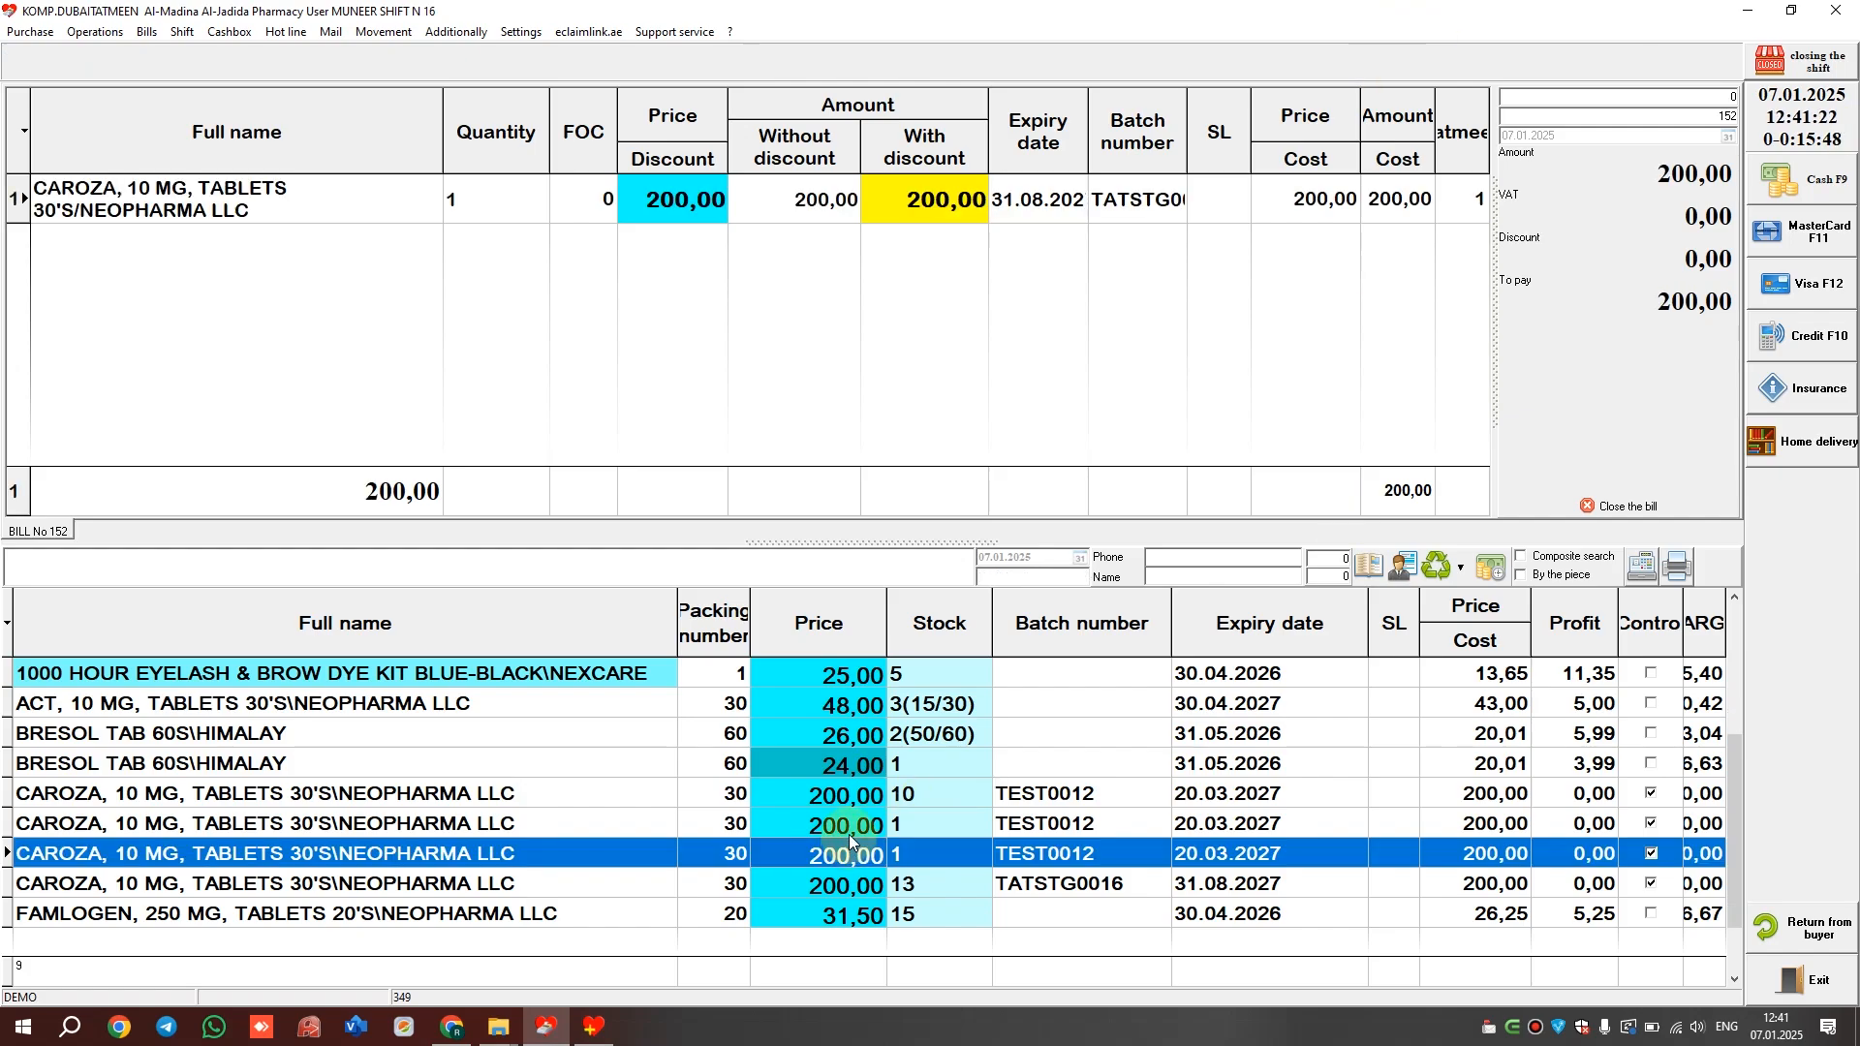
key("Down")
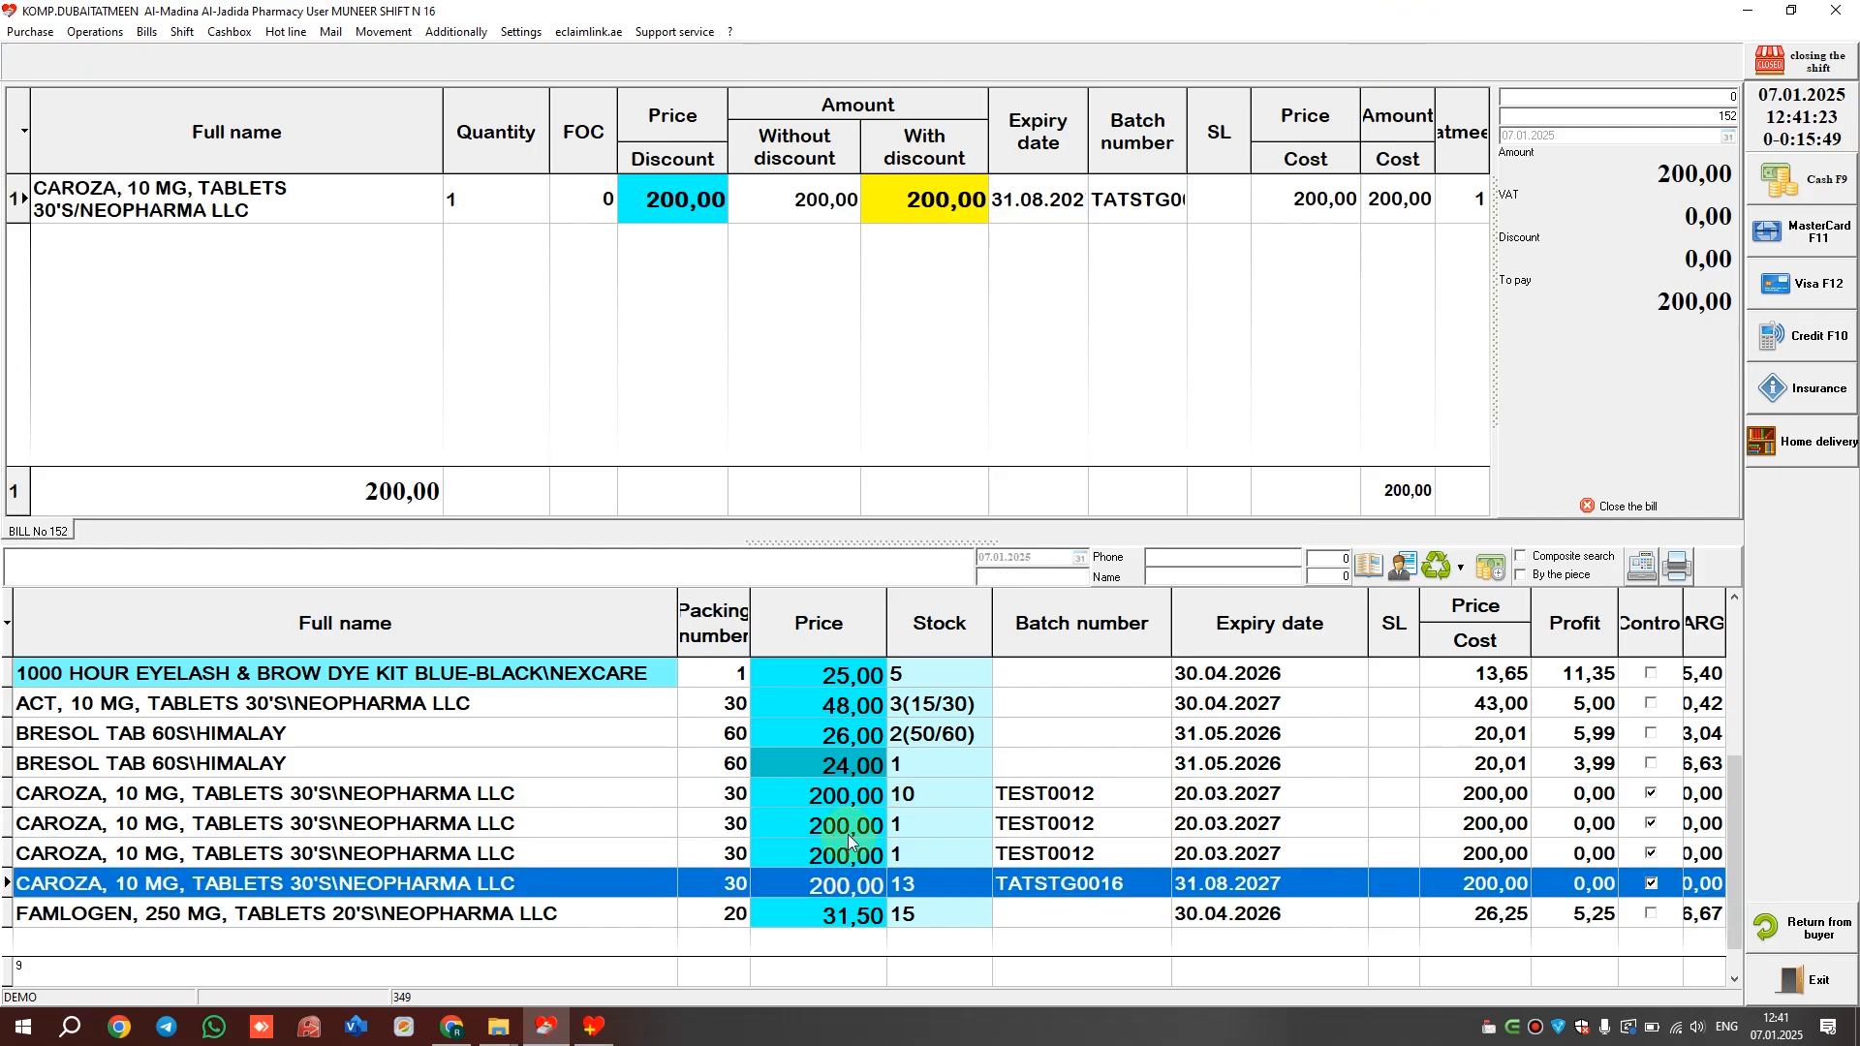
right_click(1205, 205)
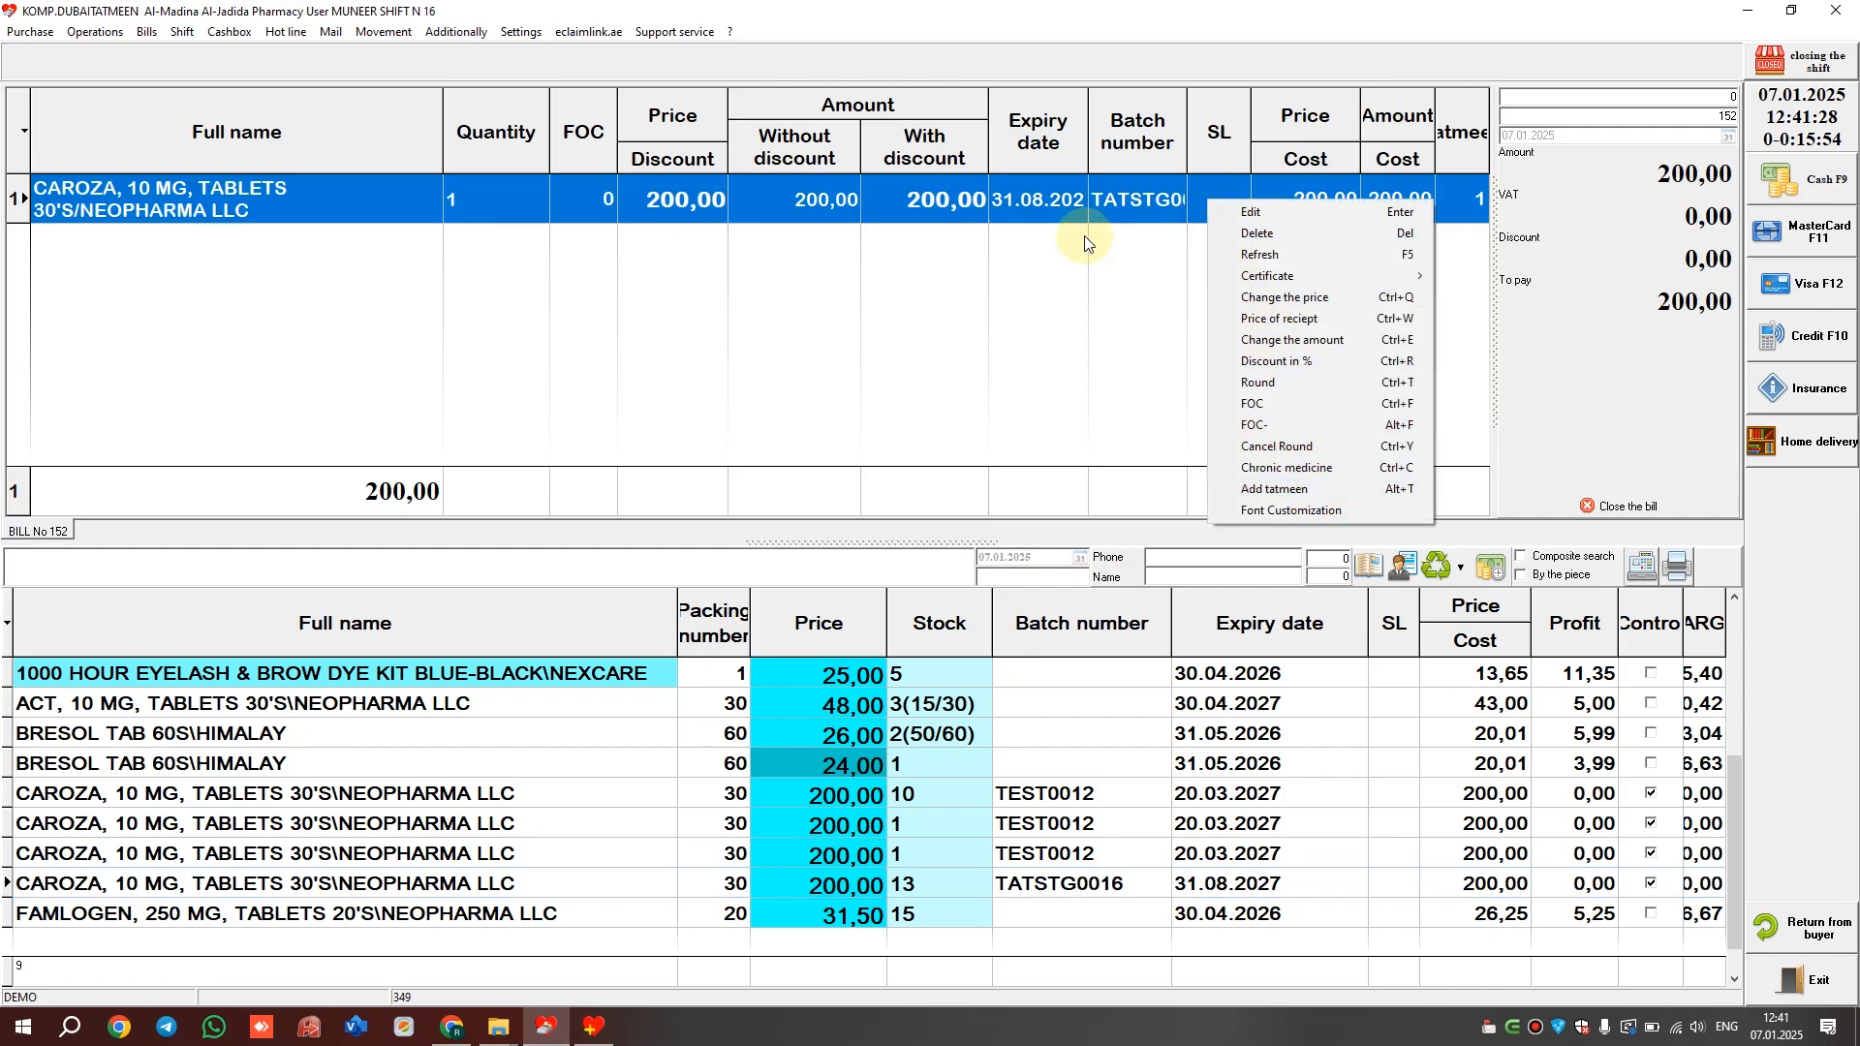
left_click(1124, 215)
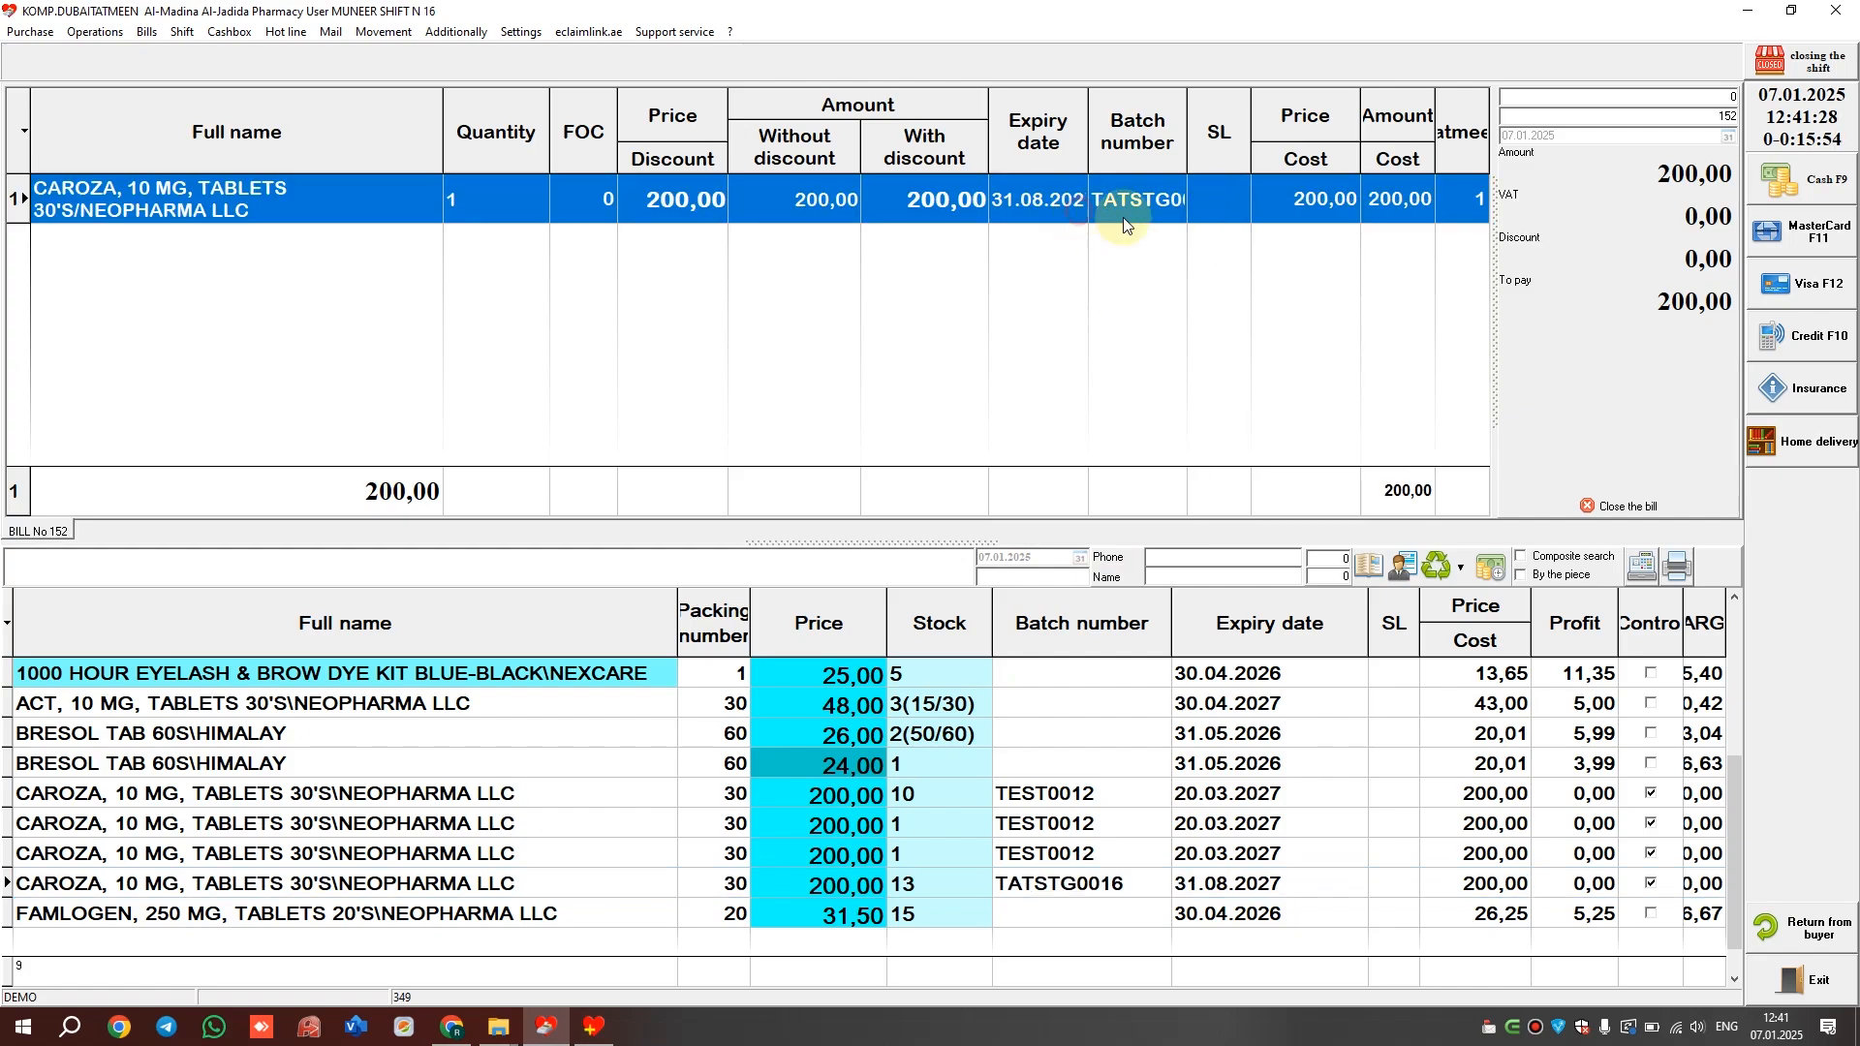
Take 200 in cash for the CAROZA bill and answer the receipt print prompt
left_click(1825, 177)
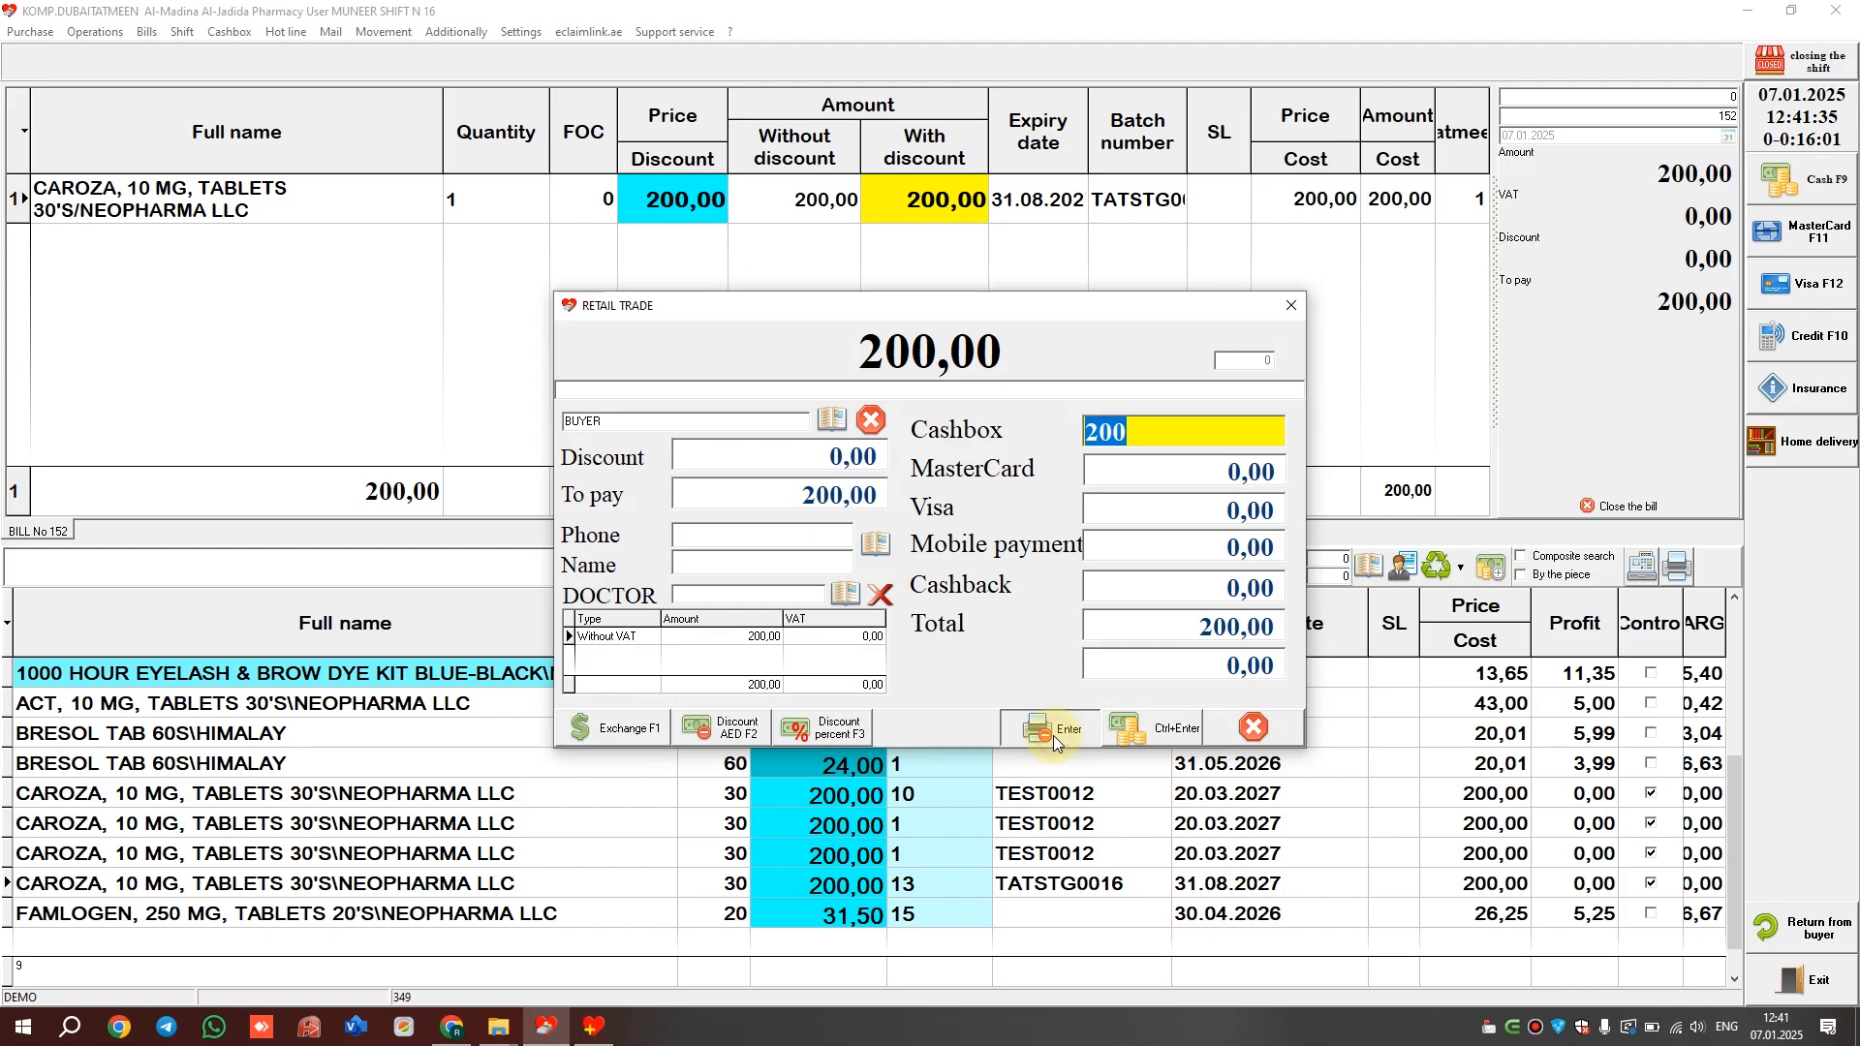
left_click(1054, 735)
left_click(983, 631)
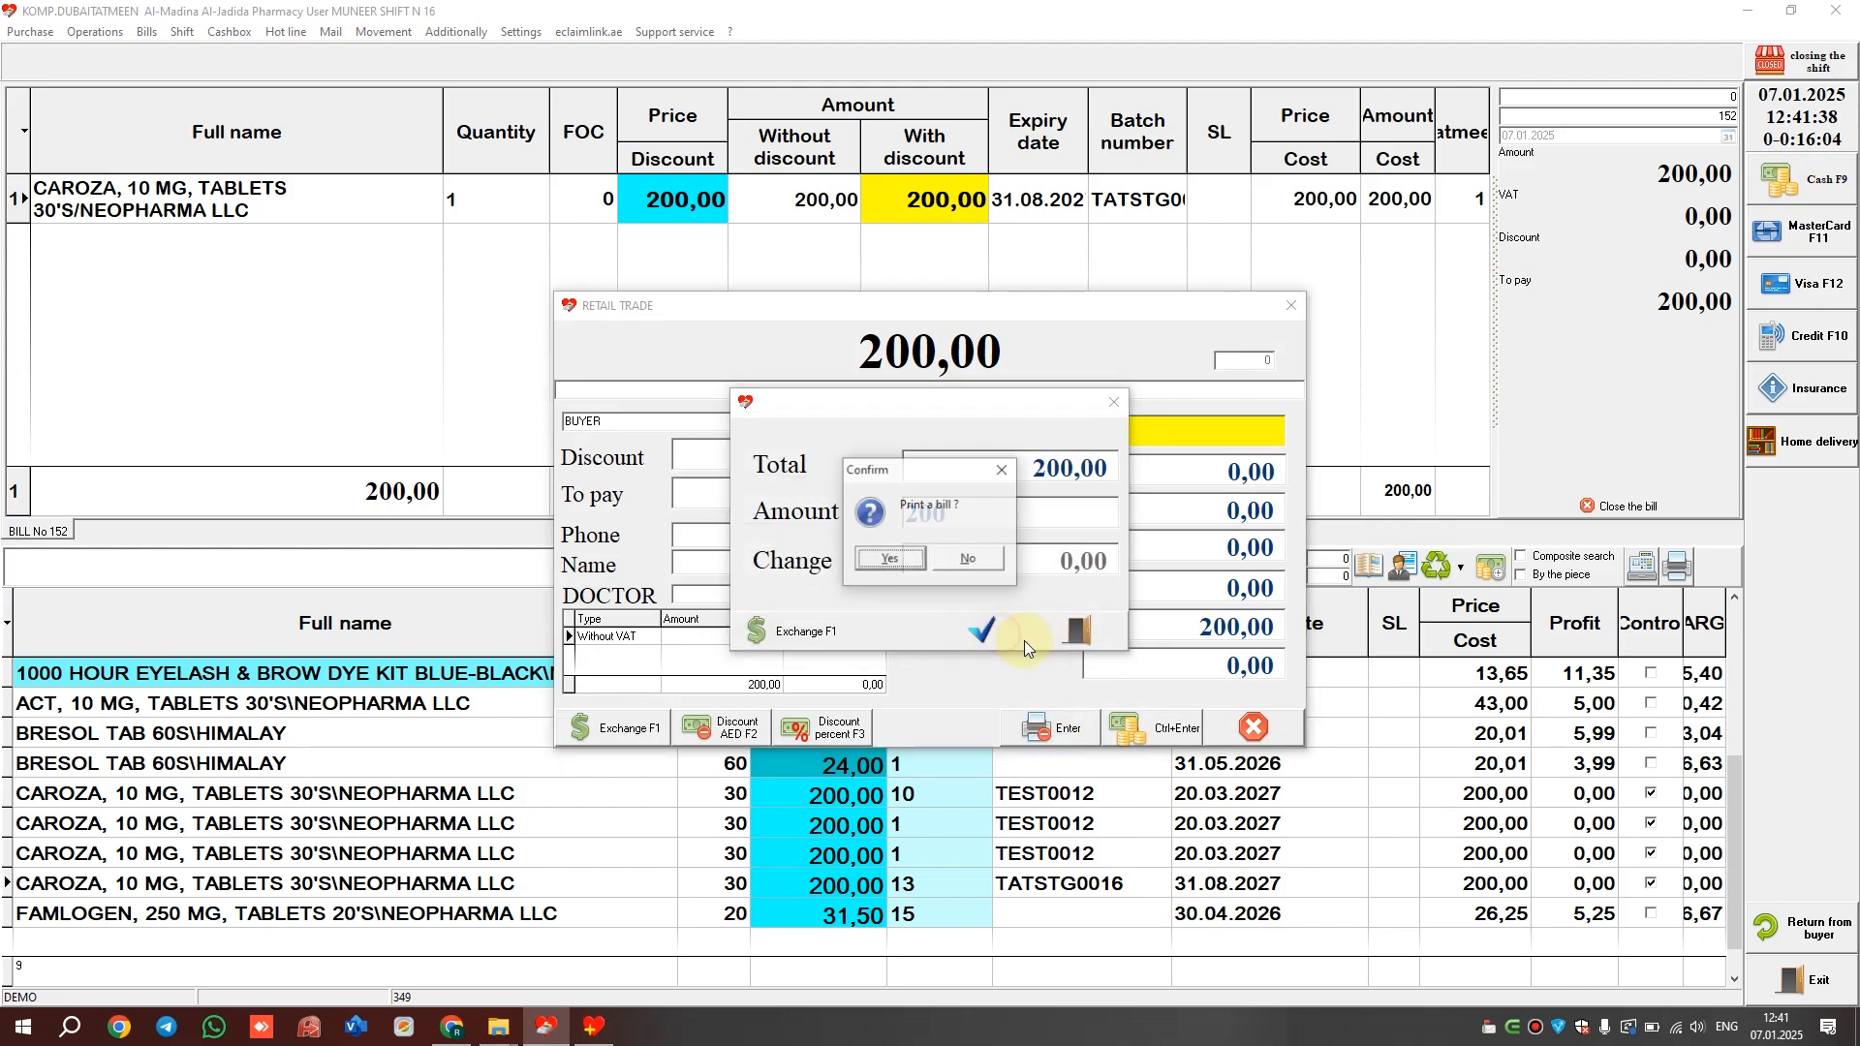
left_click(957, 561)
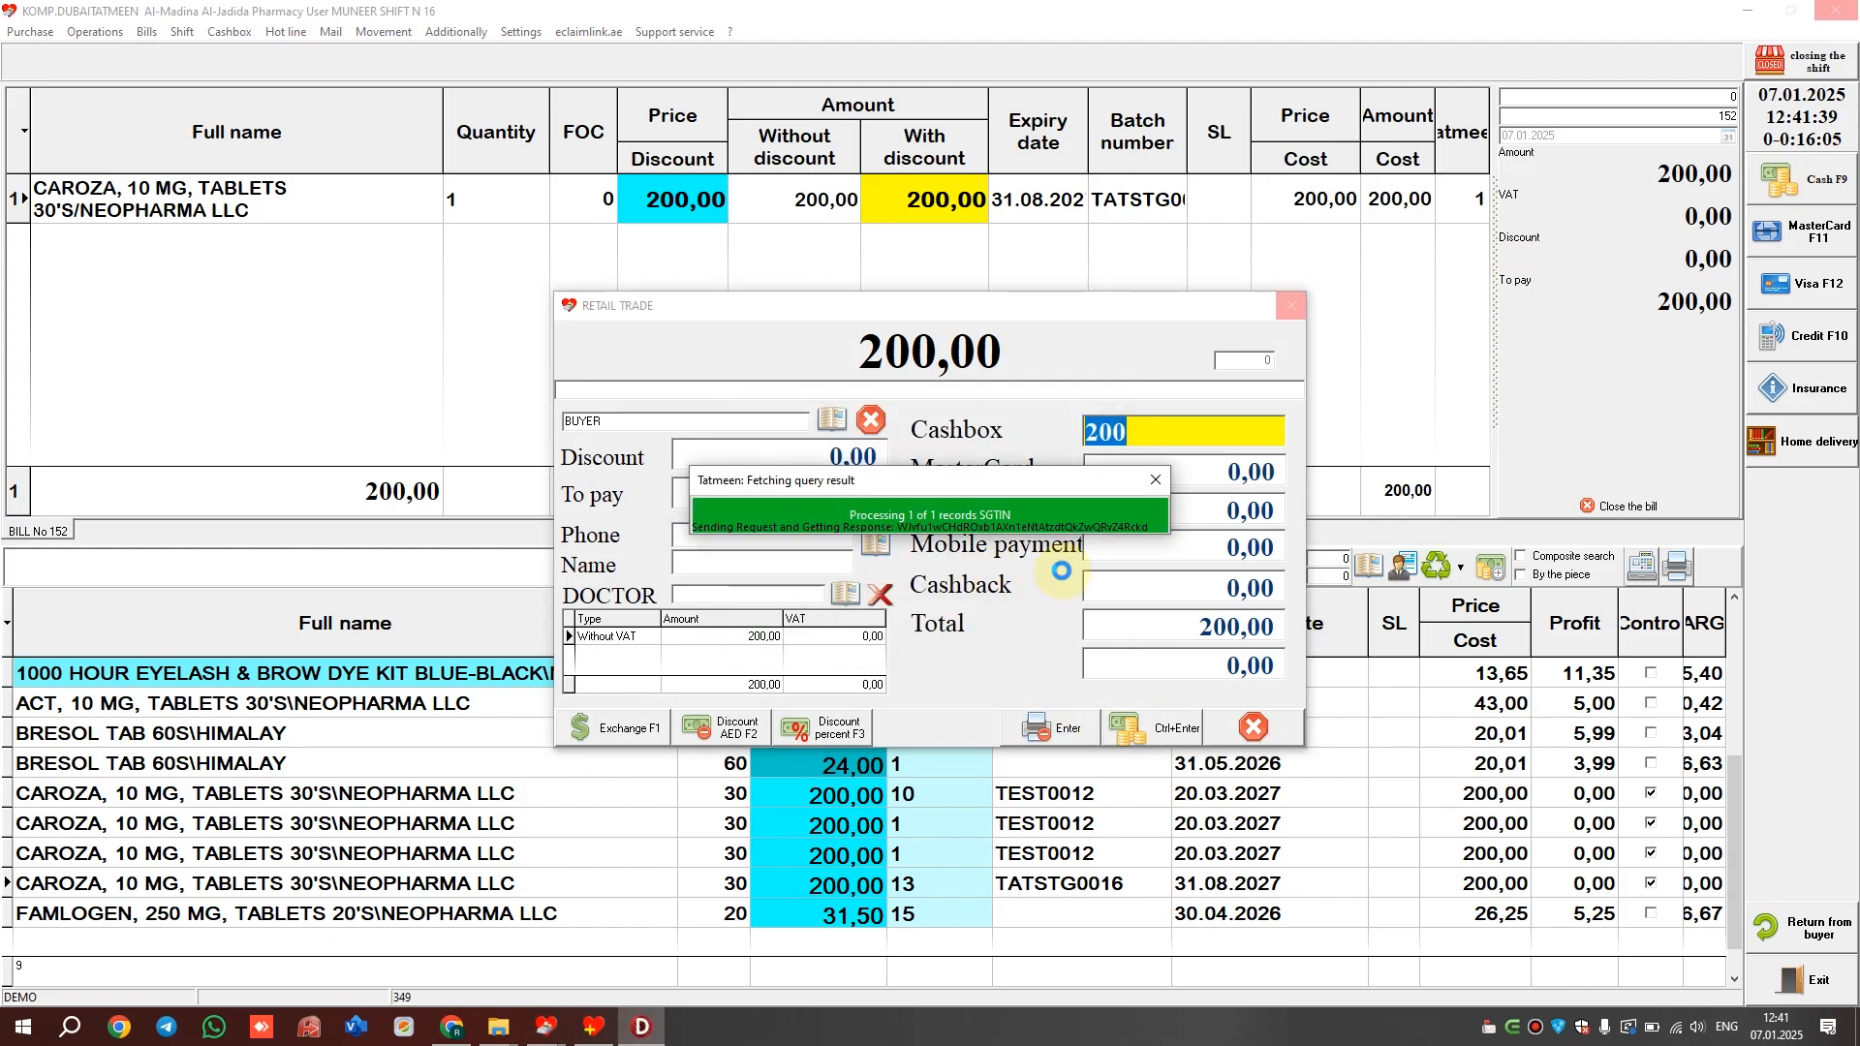
Add one BRESOL pack at 26,00 to the new bill and start its payment
key("Up")
key("Up")
key("Up")
key("Up")
key("Up")
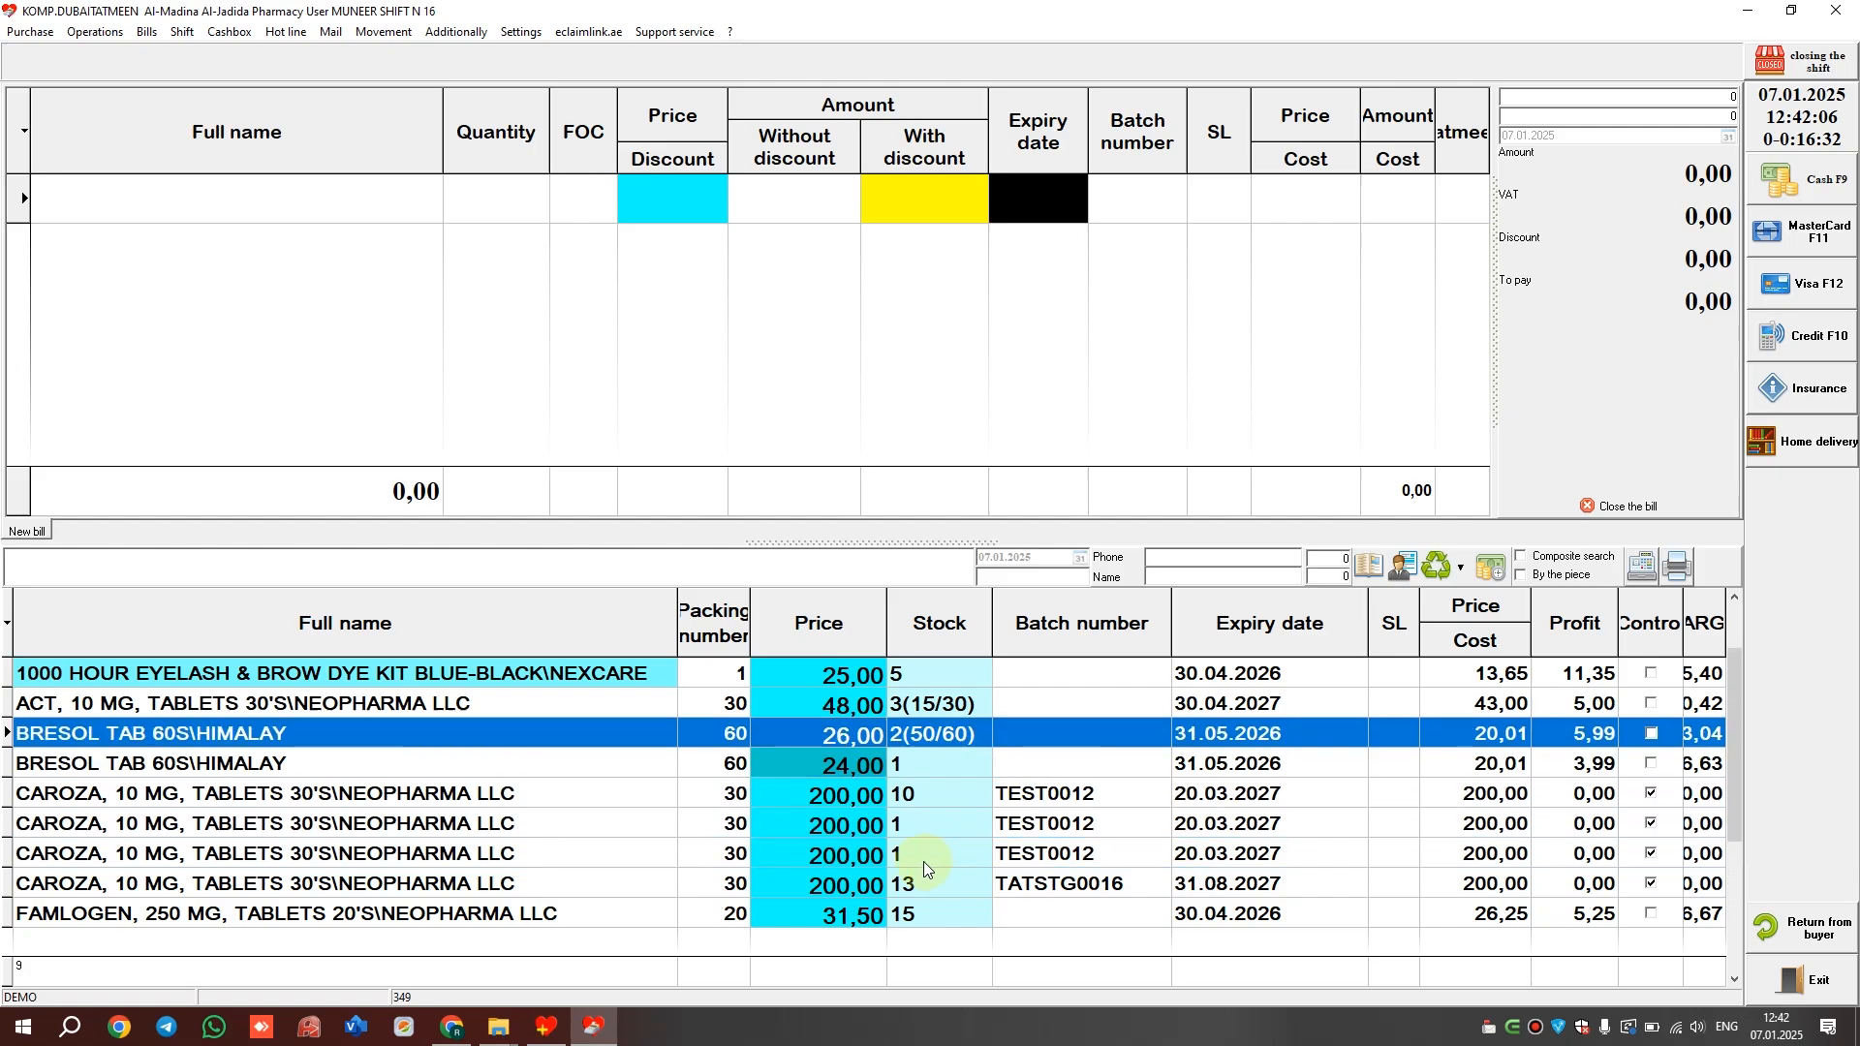
key("Return")
key("Return")
key("F9")
key("Return")
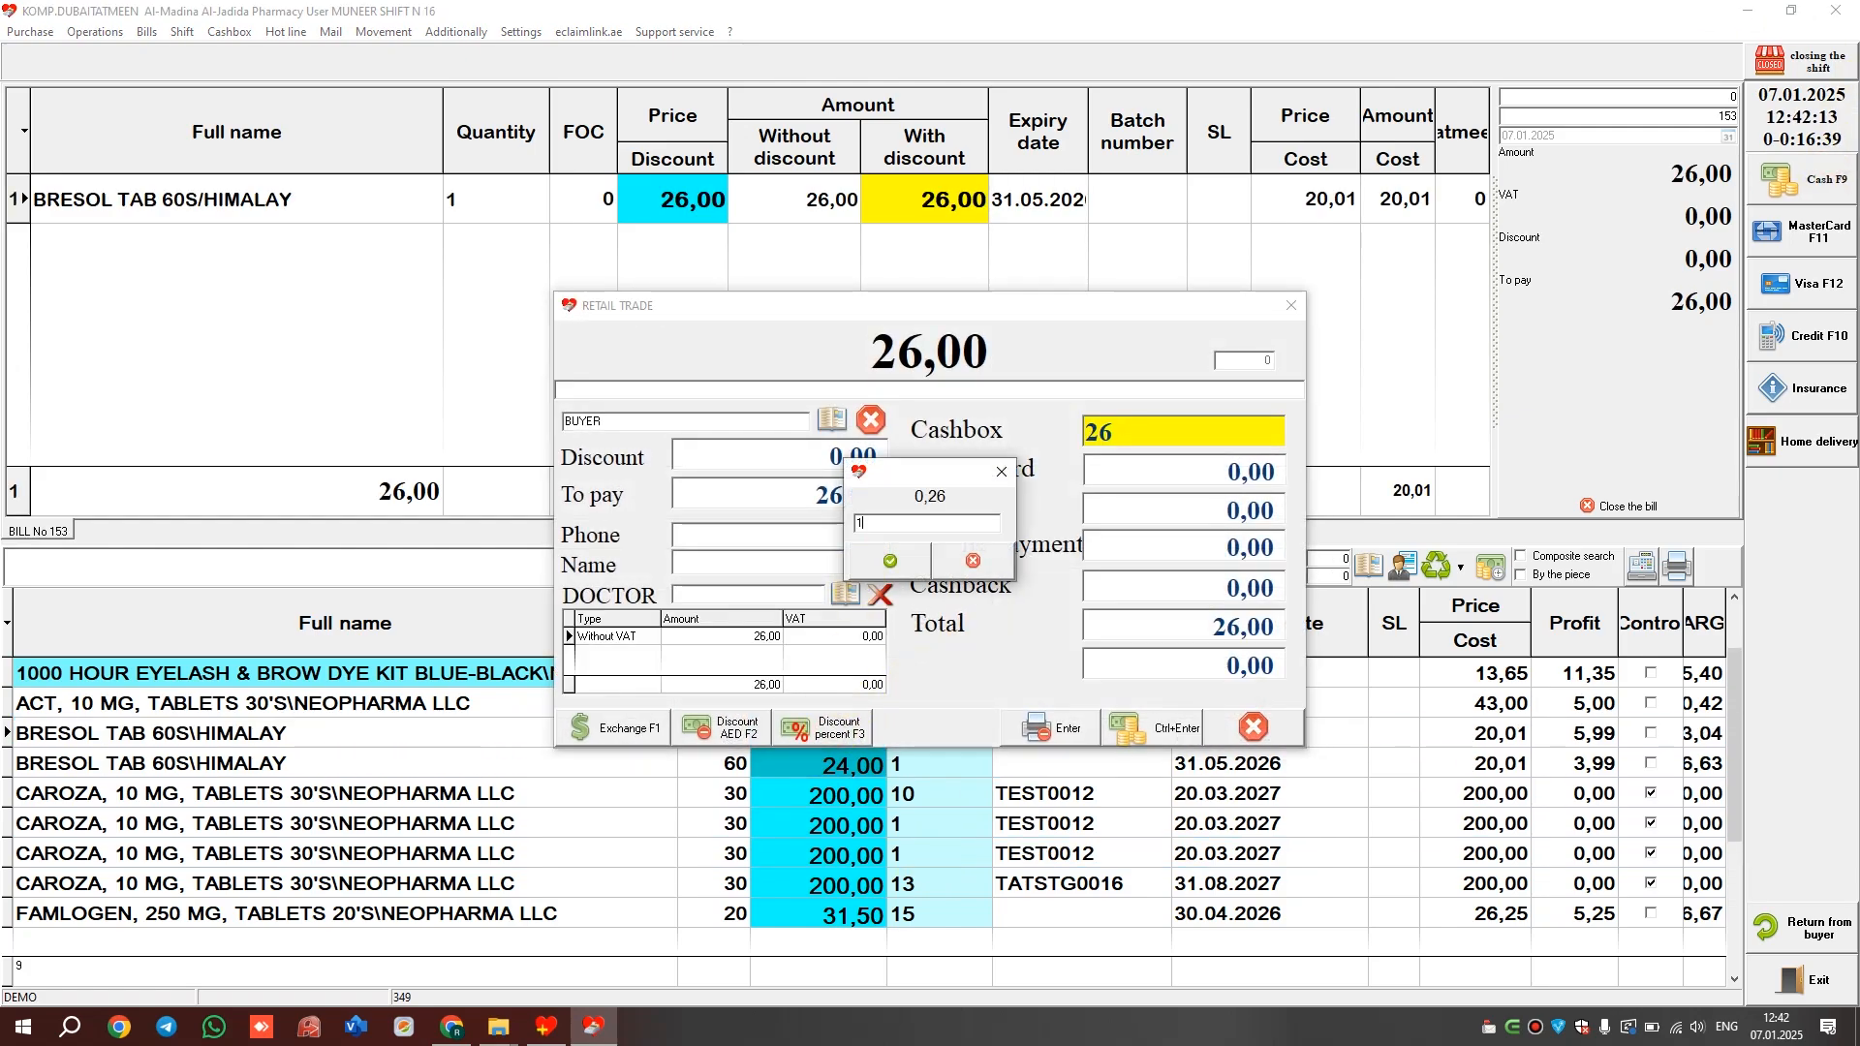
Apply a PIN-authorised 12 percent discount to the ACT 10 MG bill, then close payment unpaid
type("12")
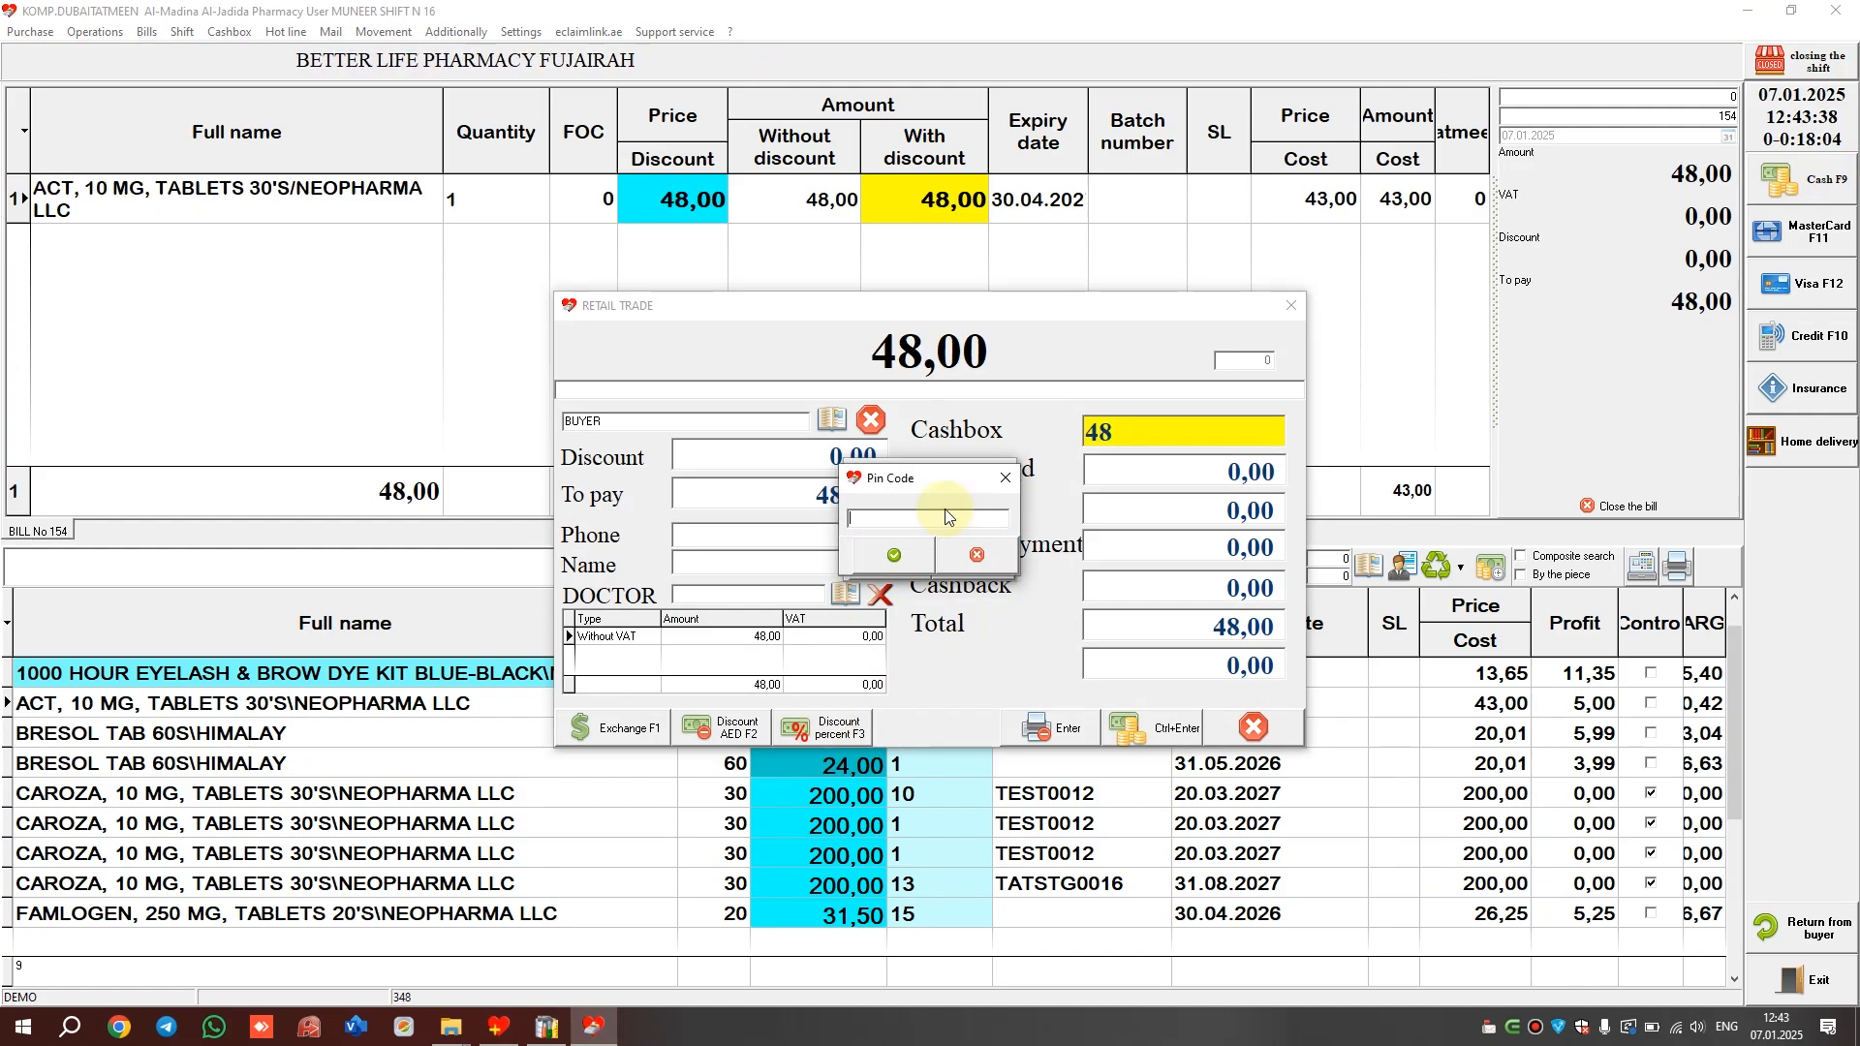
type("*")
key("Return")
type("12")
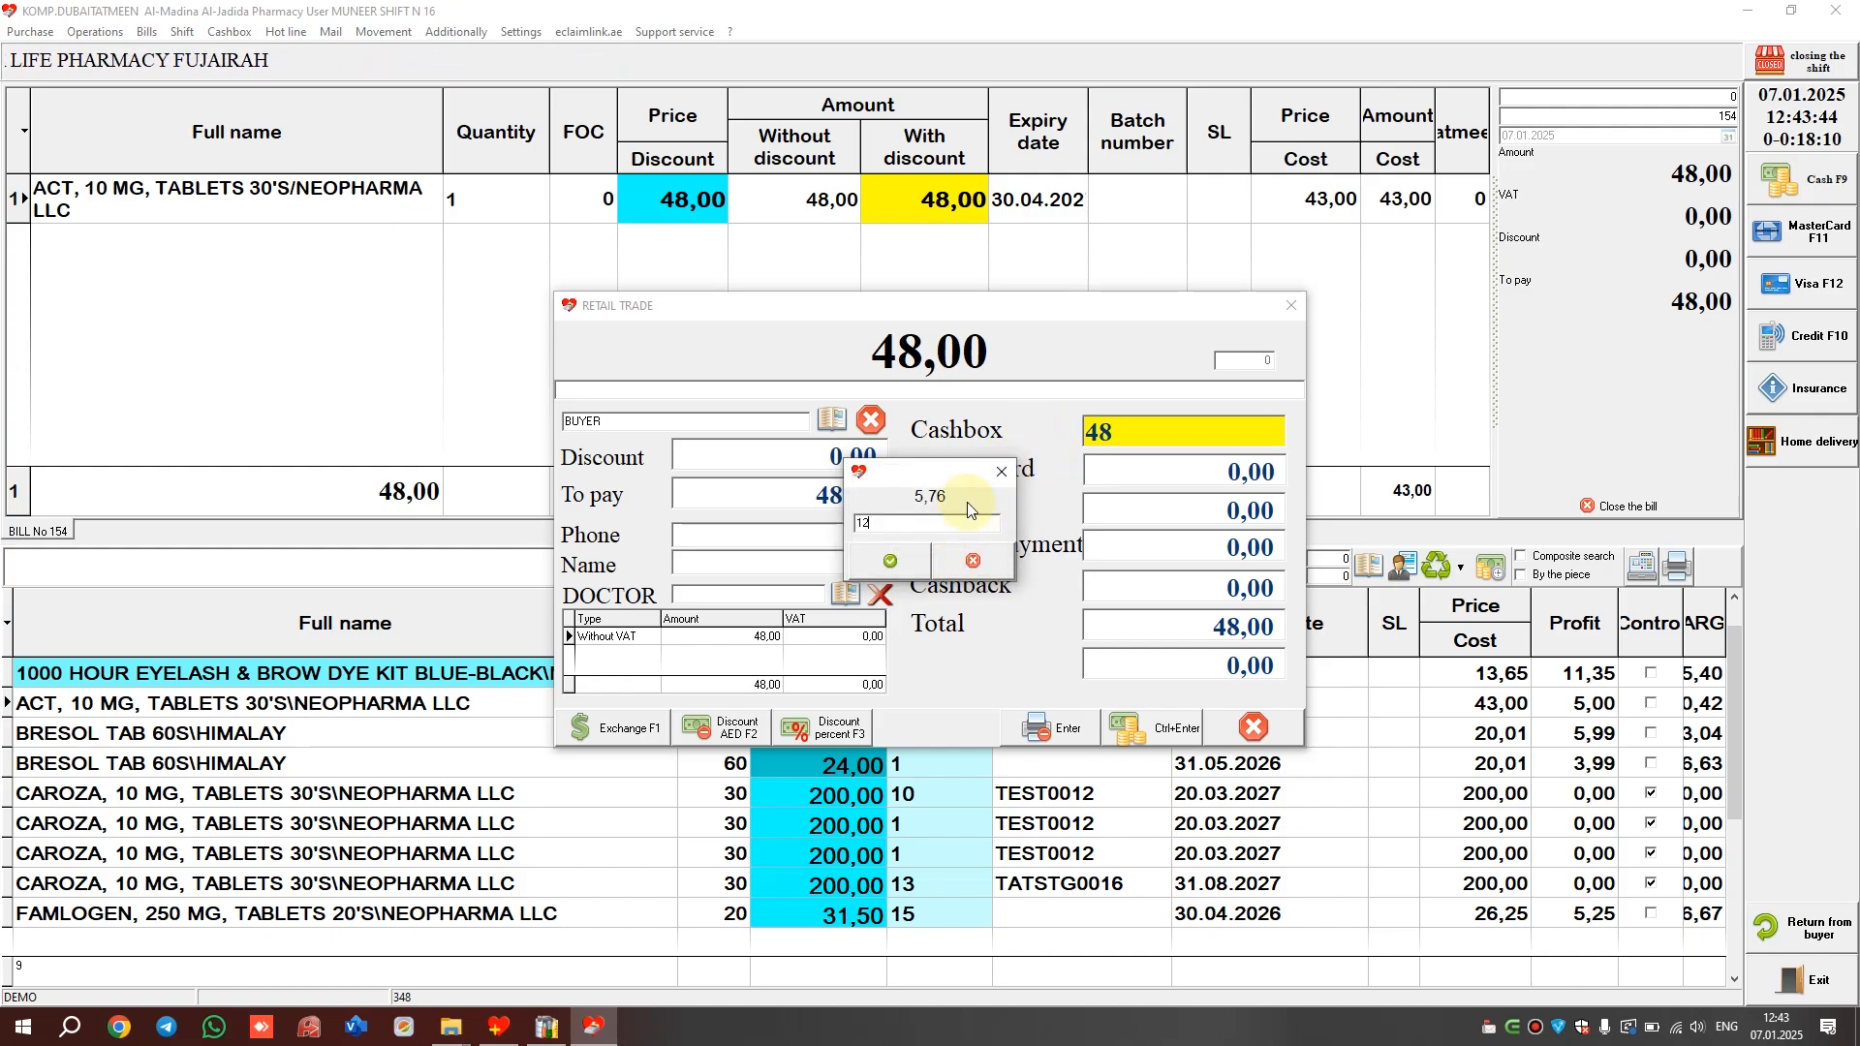
key("Return")
type("*")
key("Return")
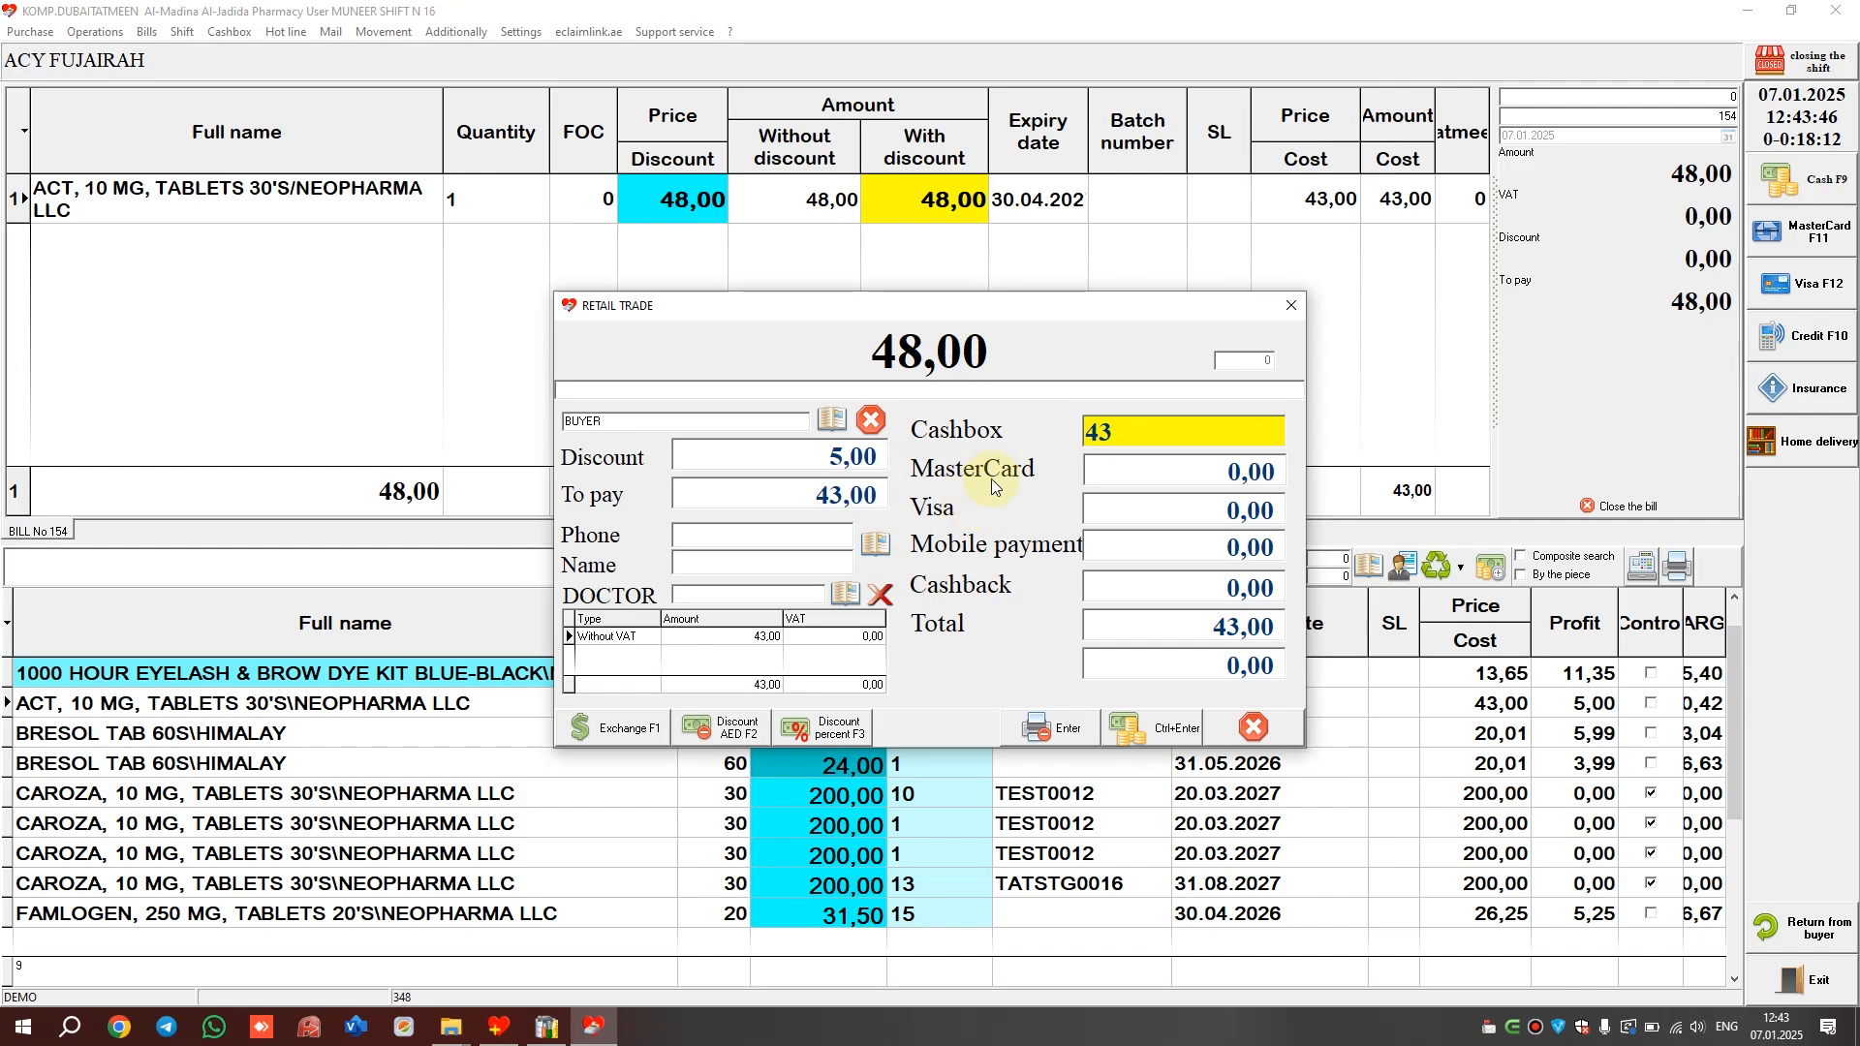
left_click(1290, 311)
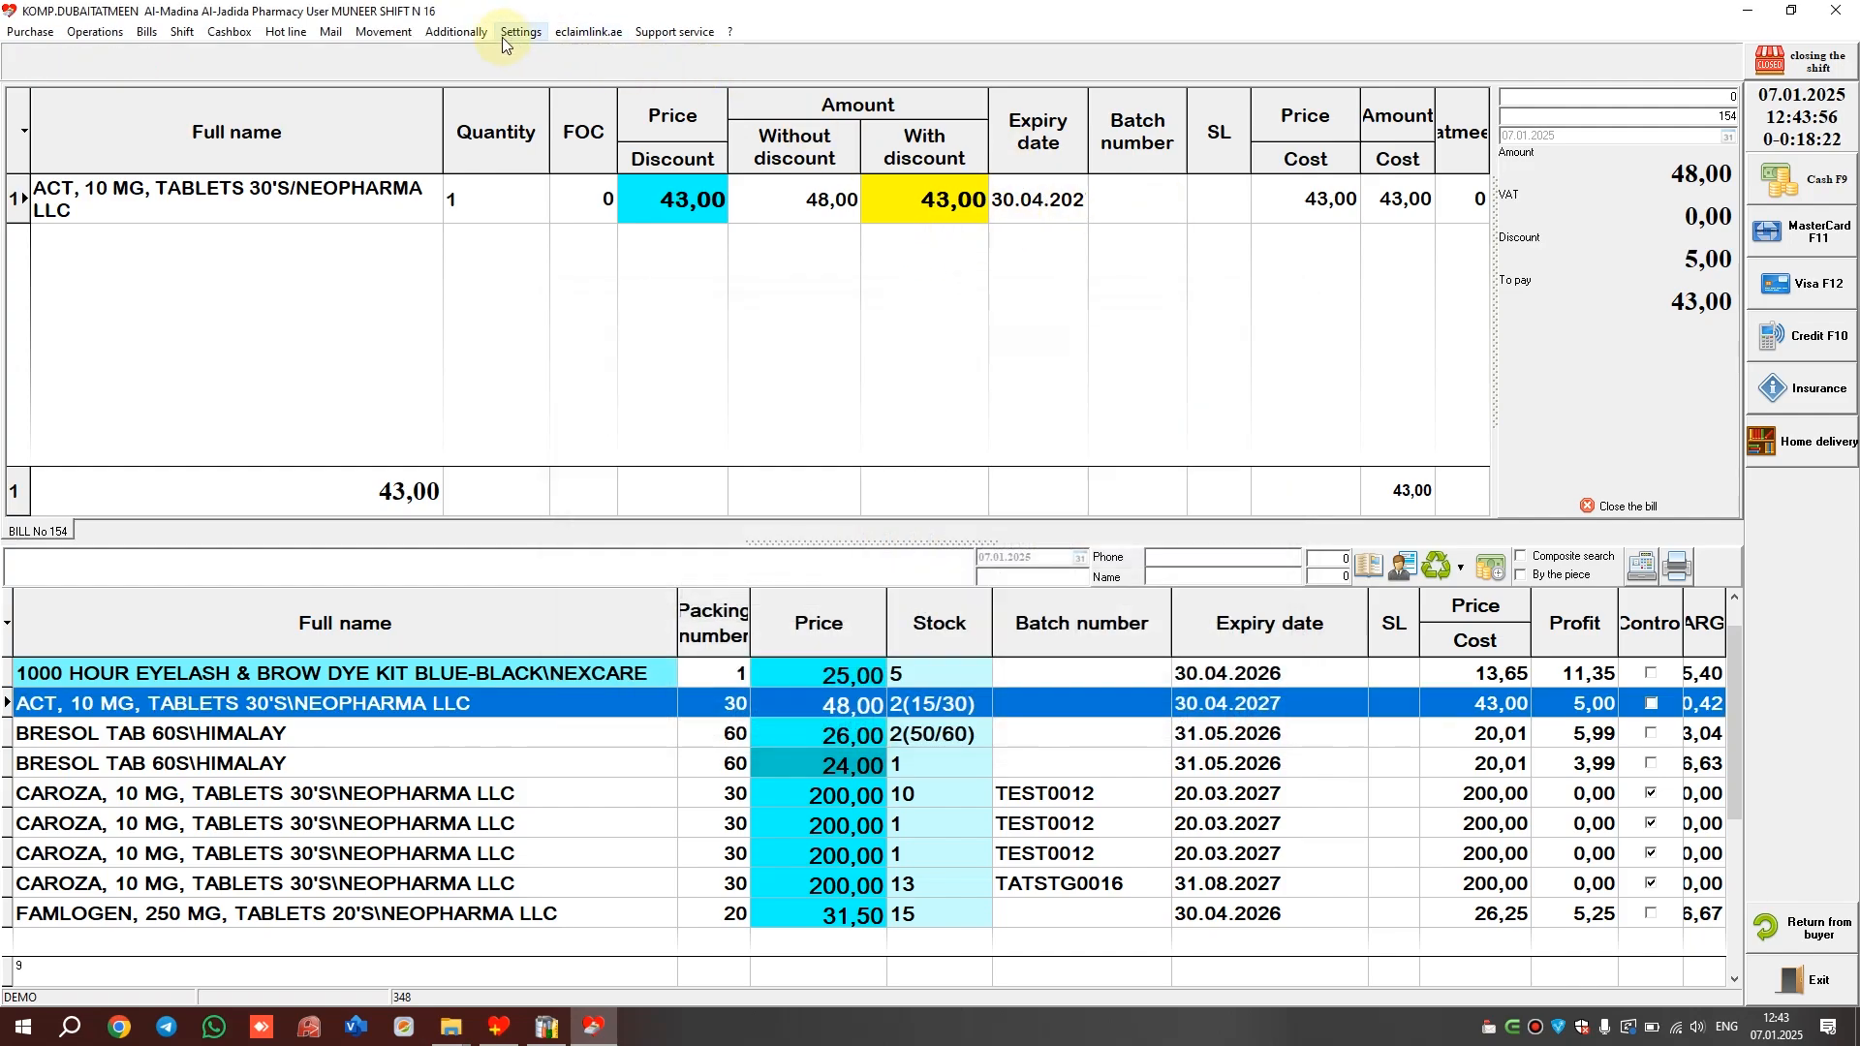
Run the zero-balance stock write-off tool and select the second BRESOL stock line
left_click(463, 34)
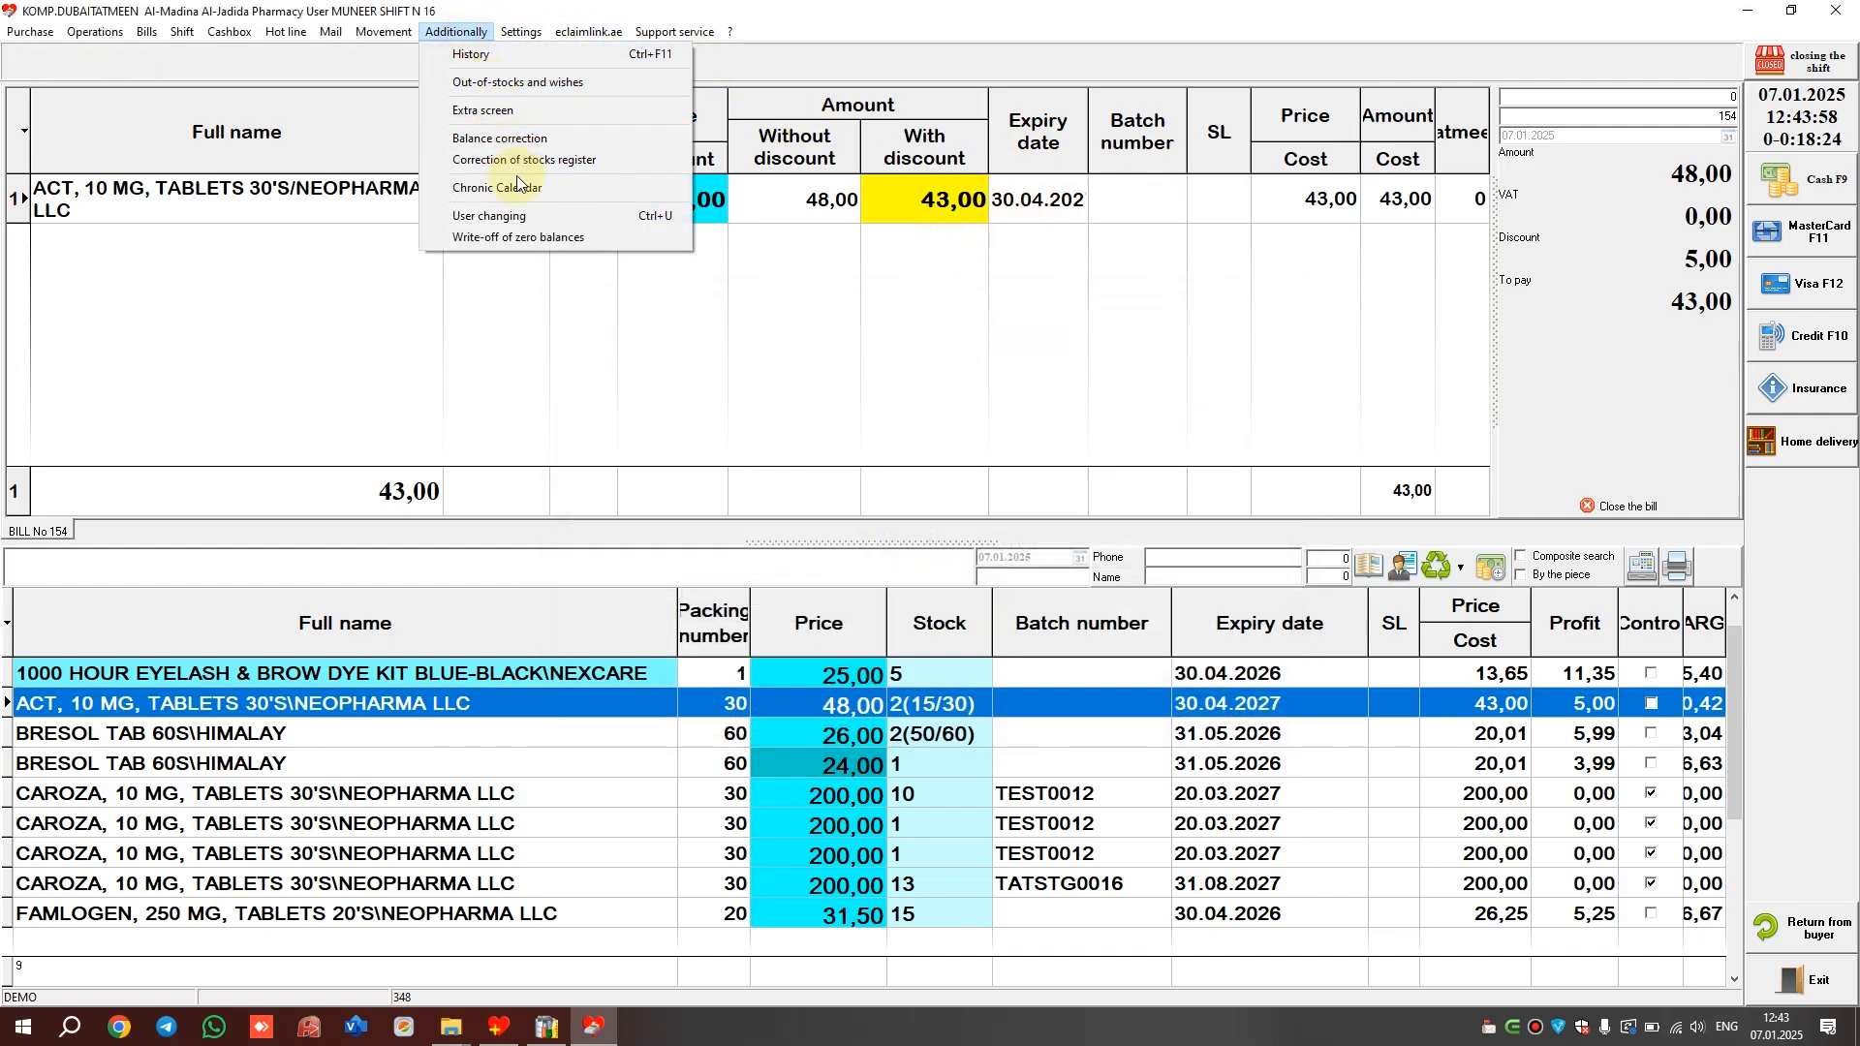
left_click(533, 241)
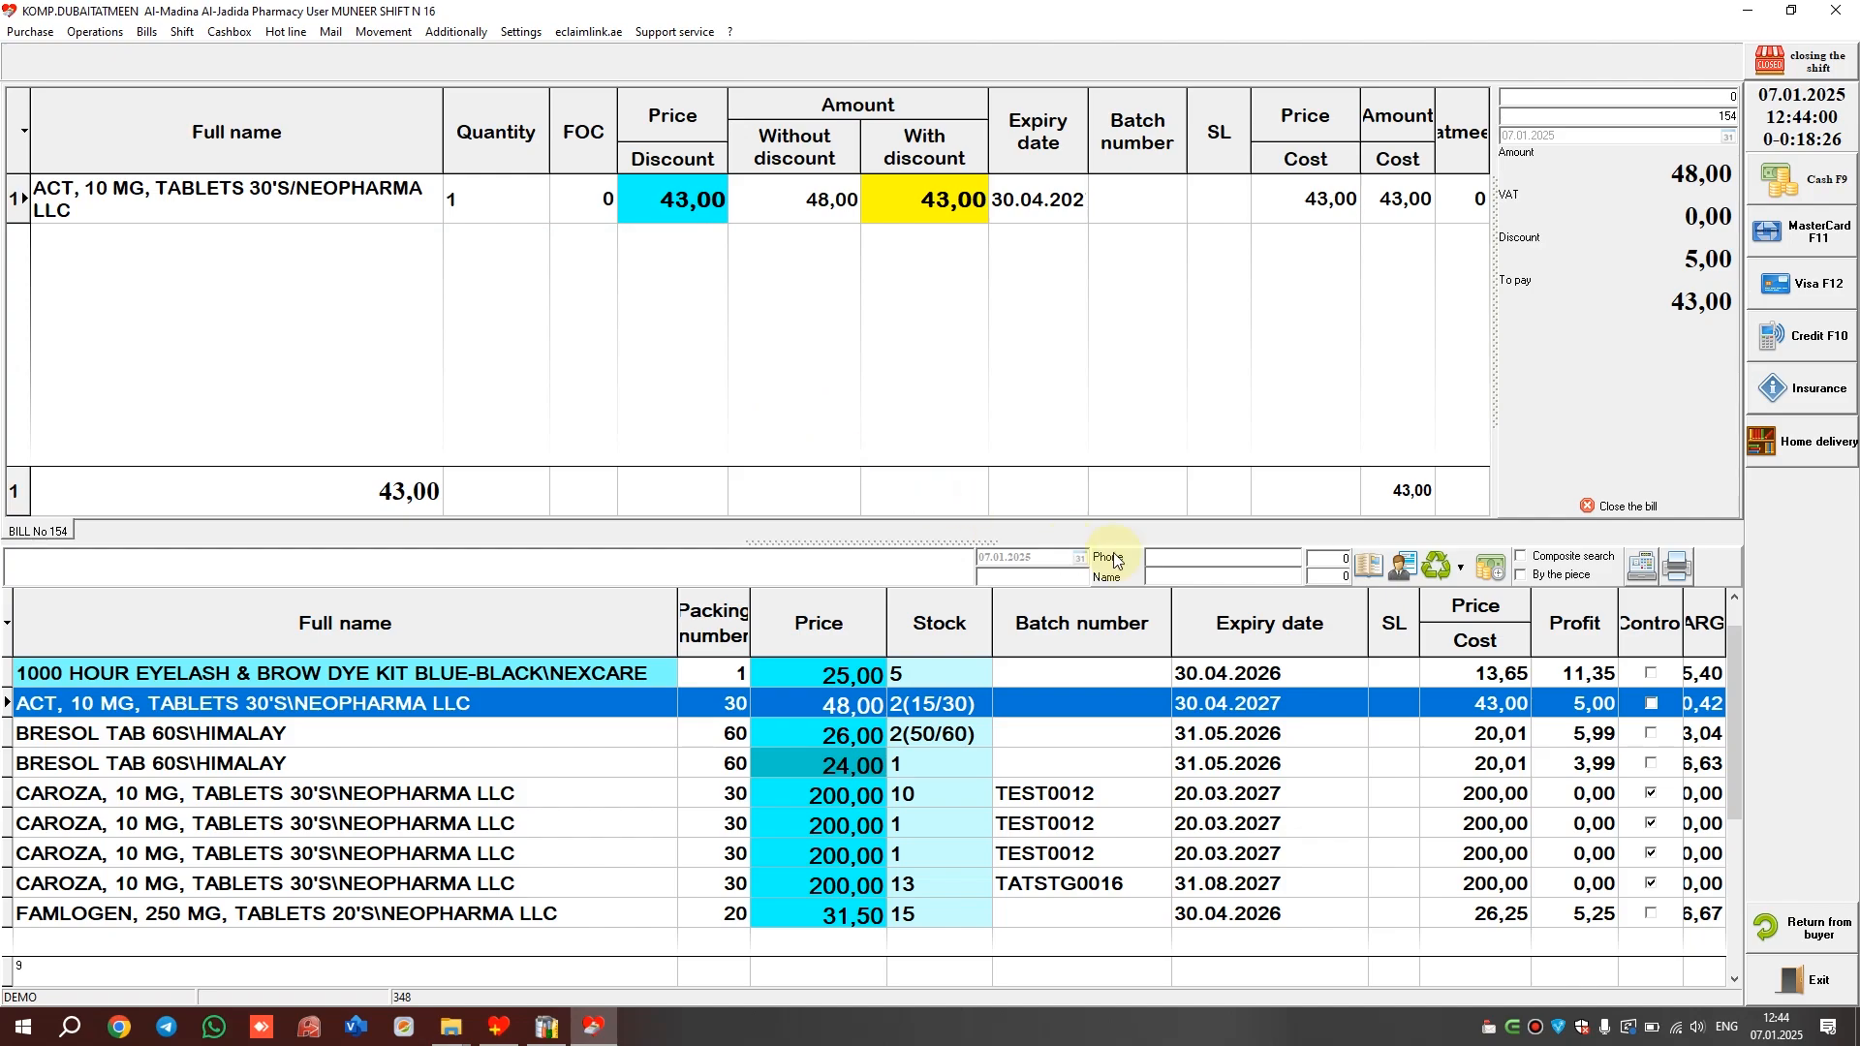
left_click(1002, 757)
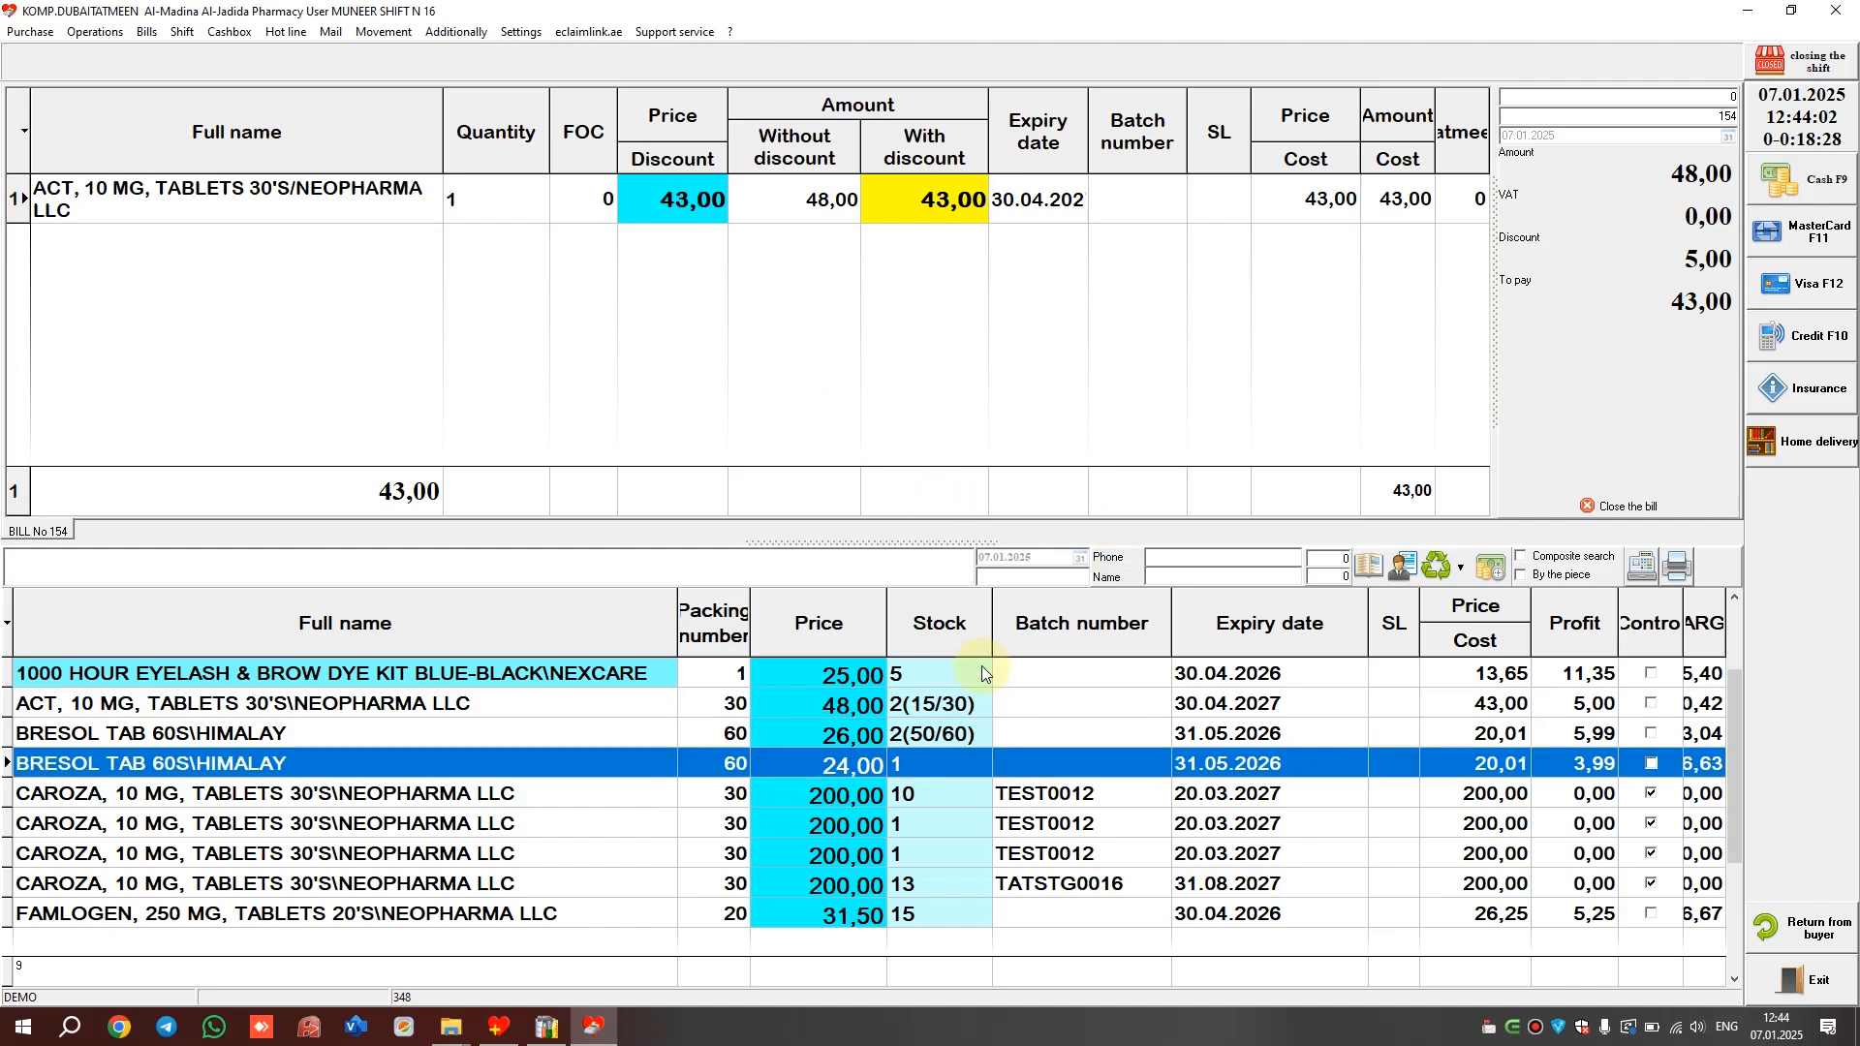
List outgo documents of all statuses, view the Al Ansar Pharmacy document, then return to F-Cash
left_click(498, 1027)
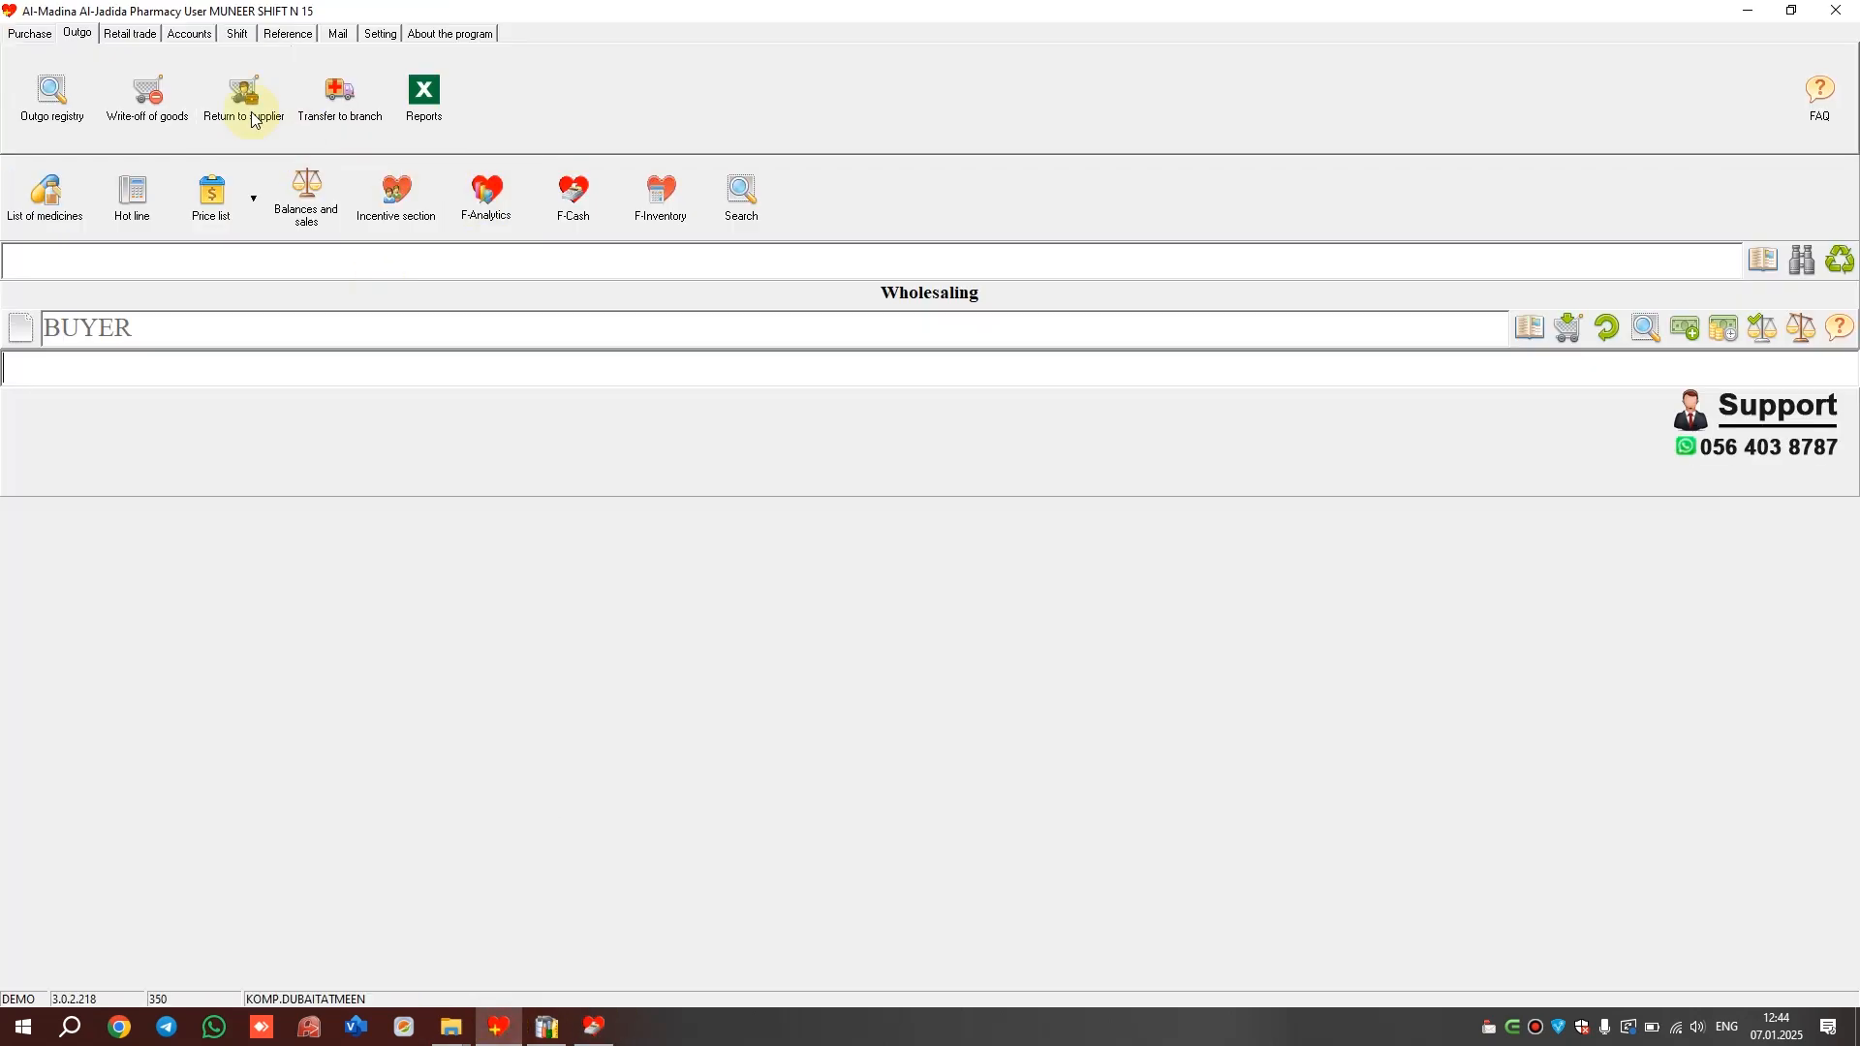
left_click(61, 108)
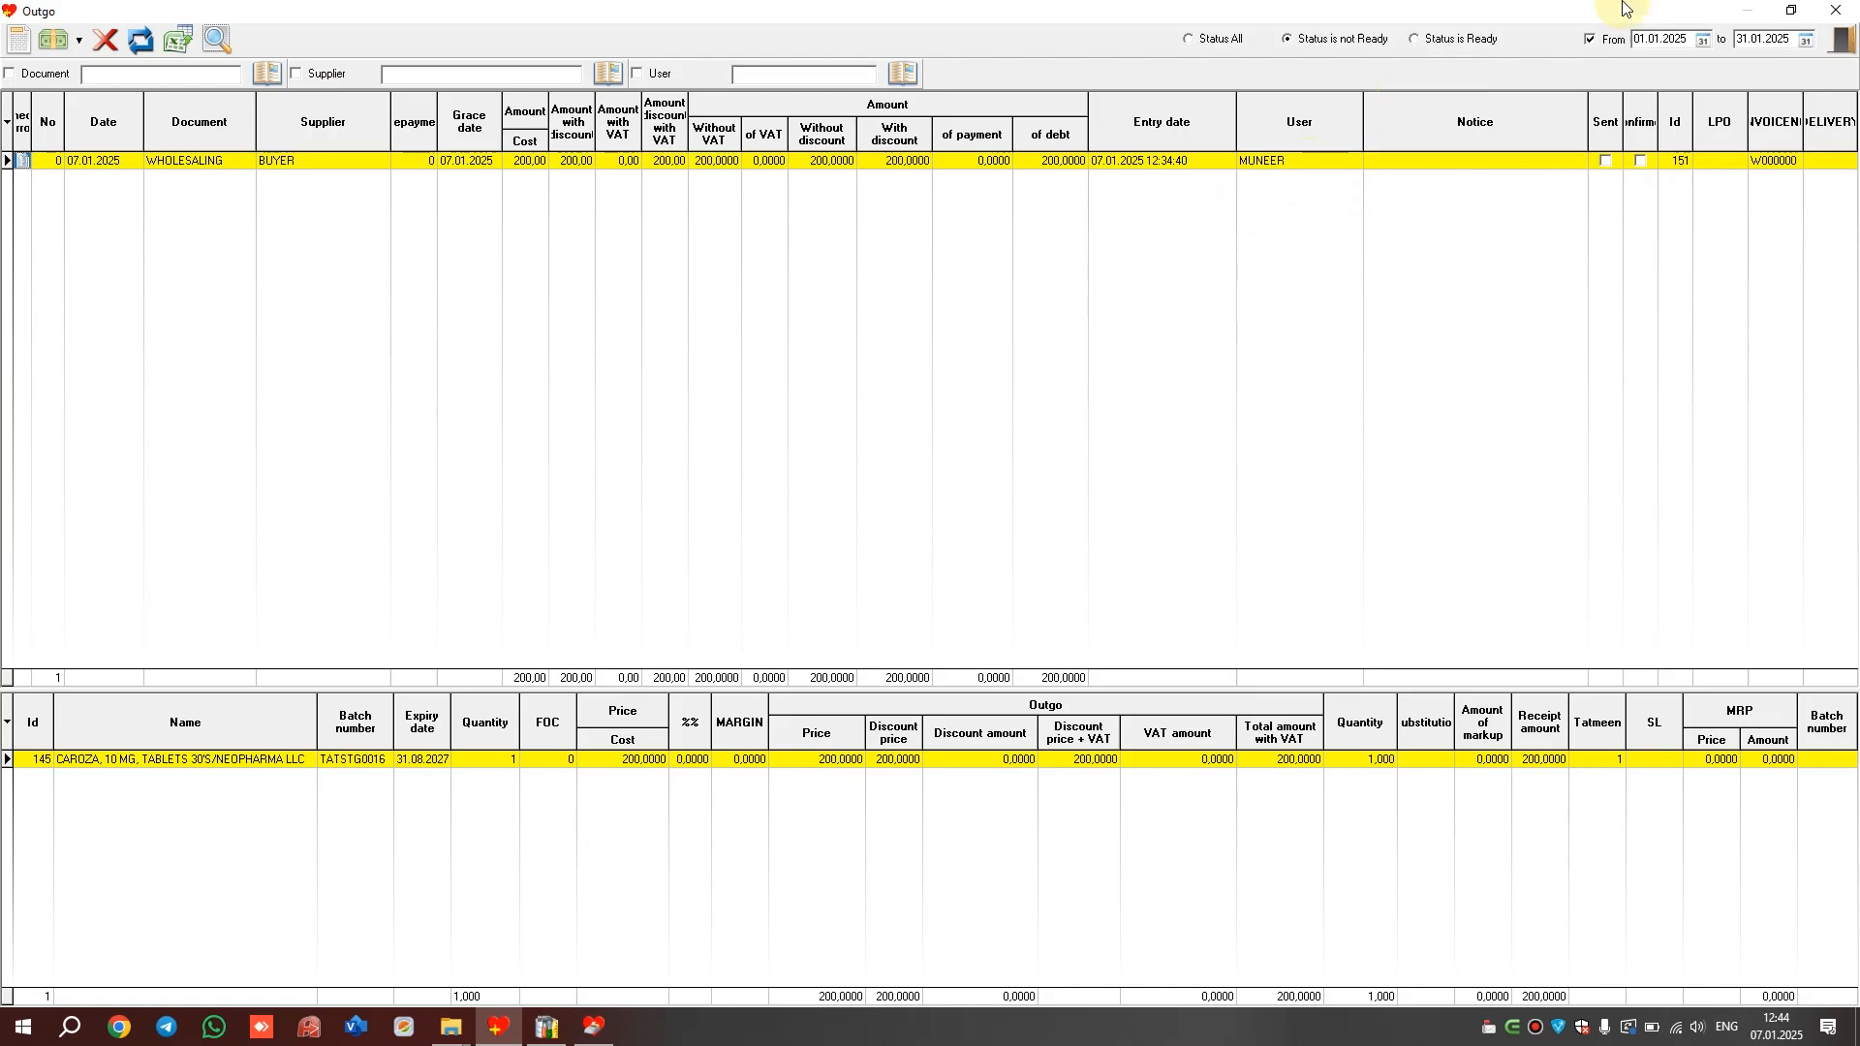
left_click(1191, 38)
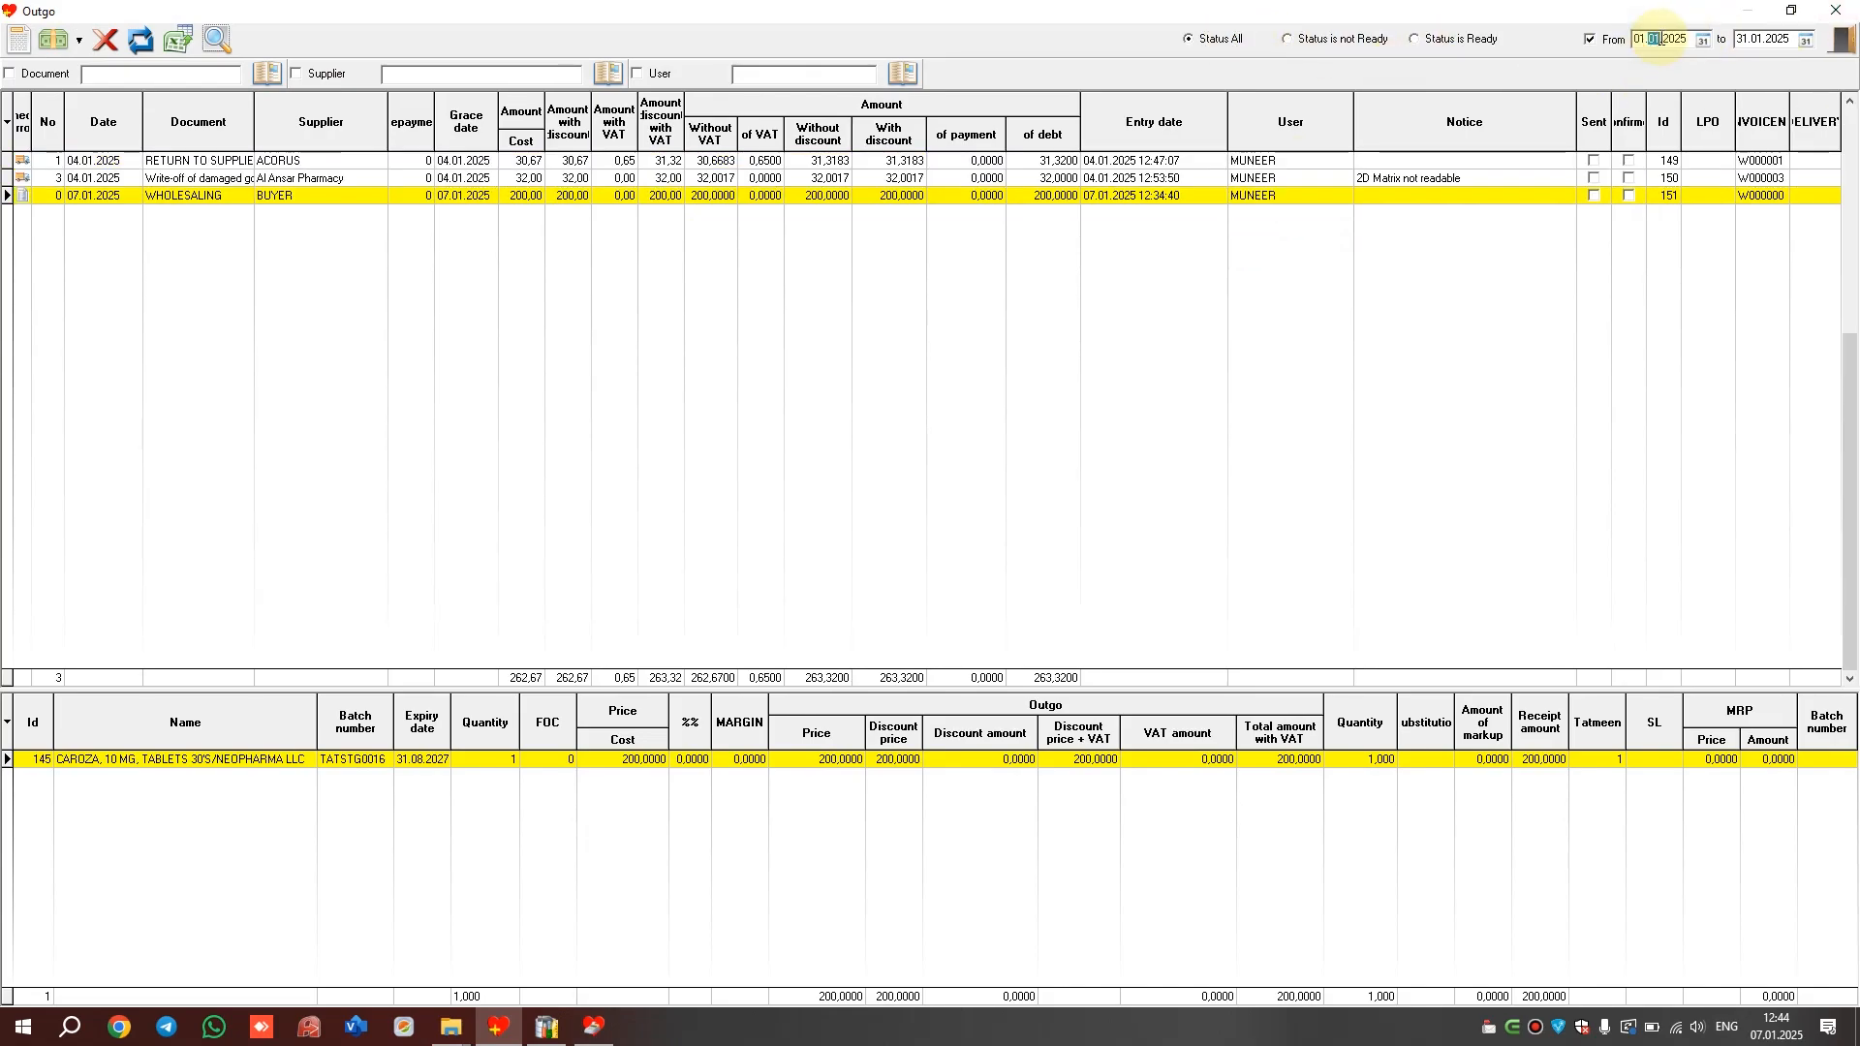
left_click(369, 179)
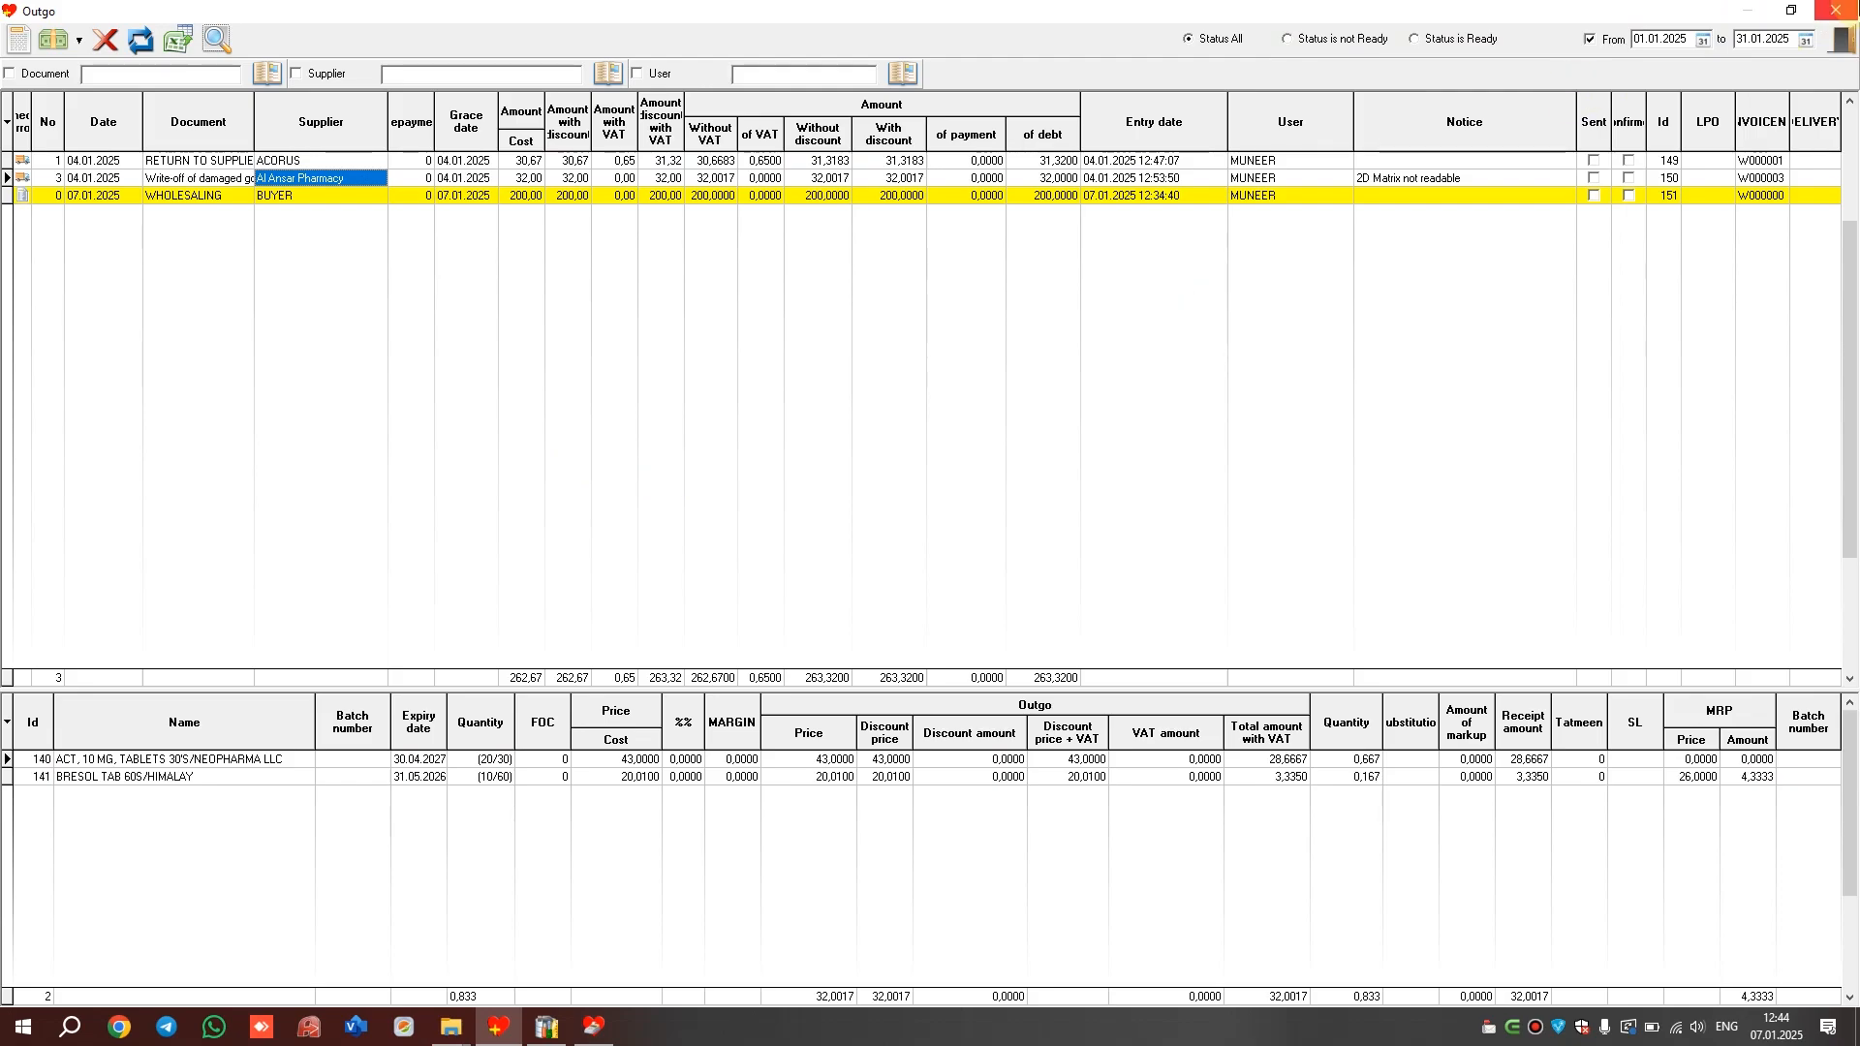
left_click(1836, 9)
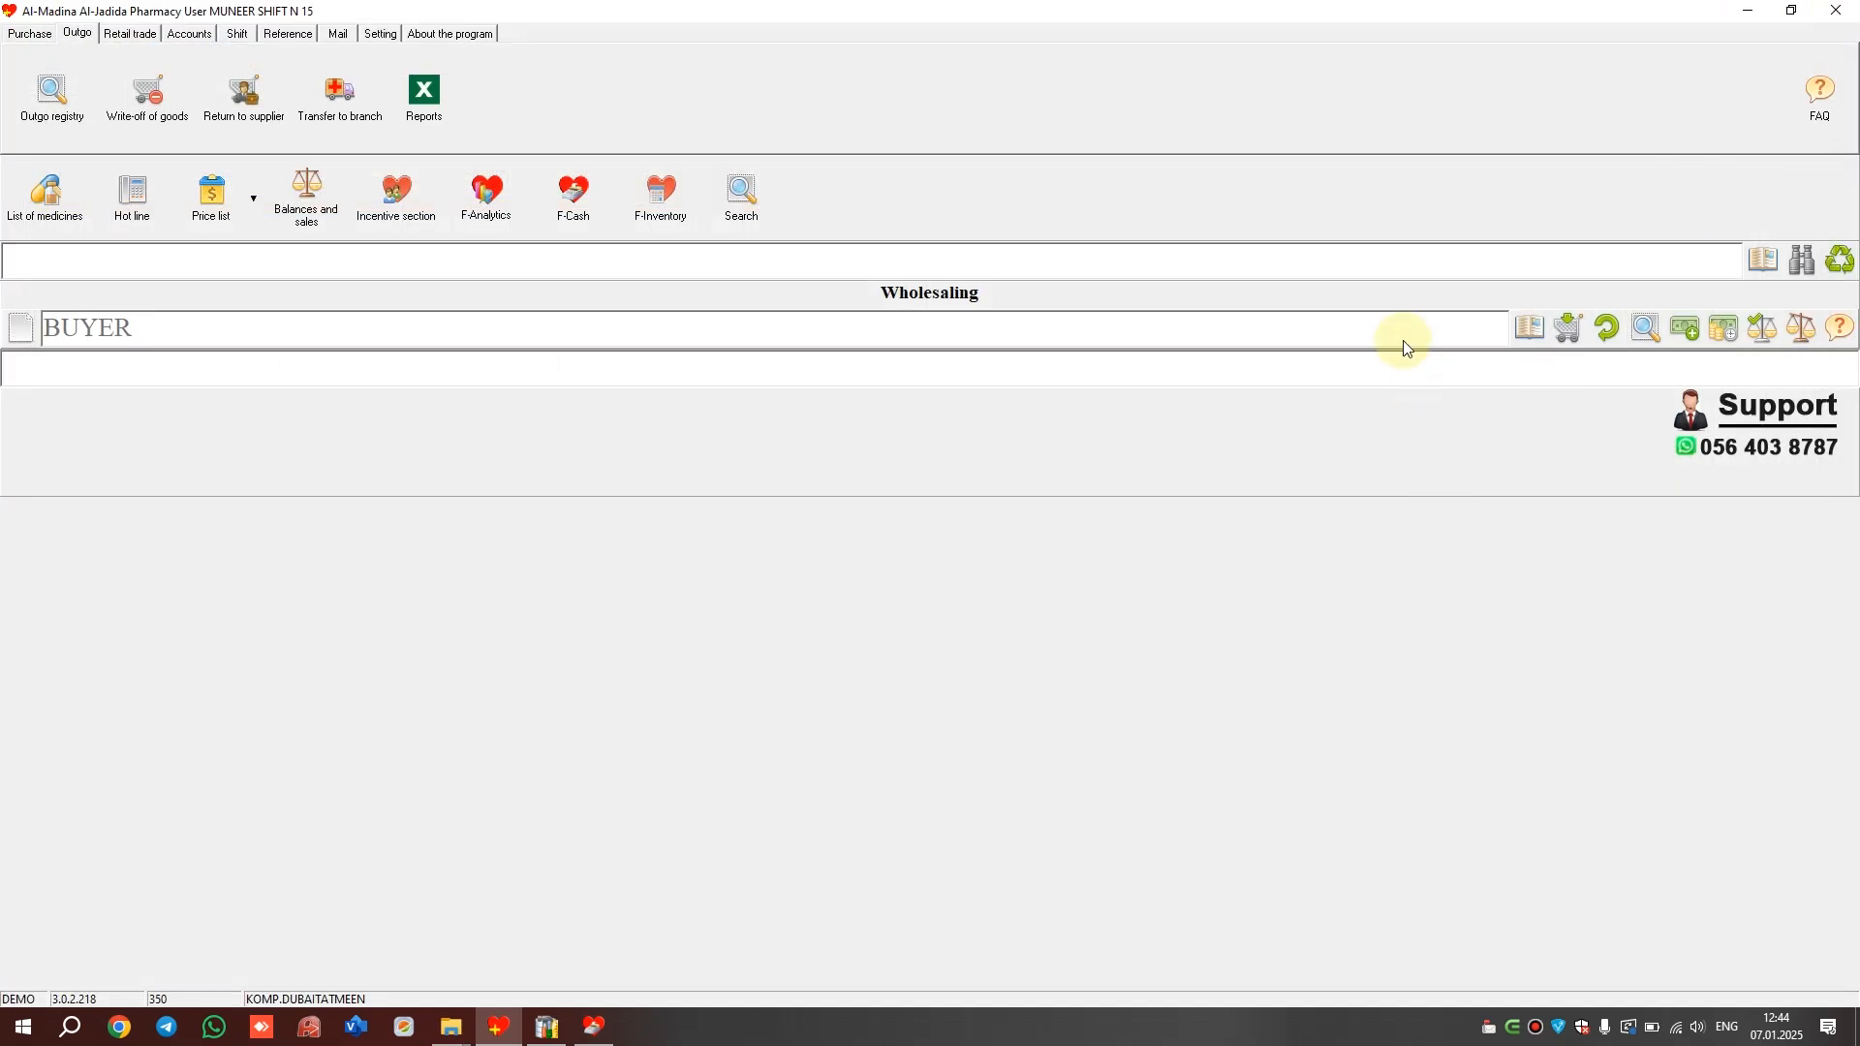
left_click(598, 1028)
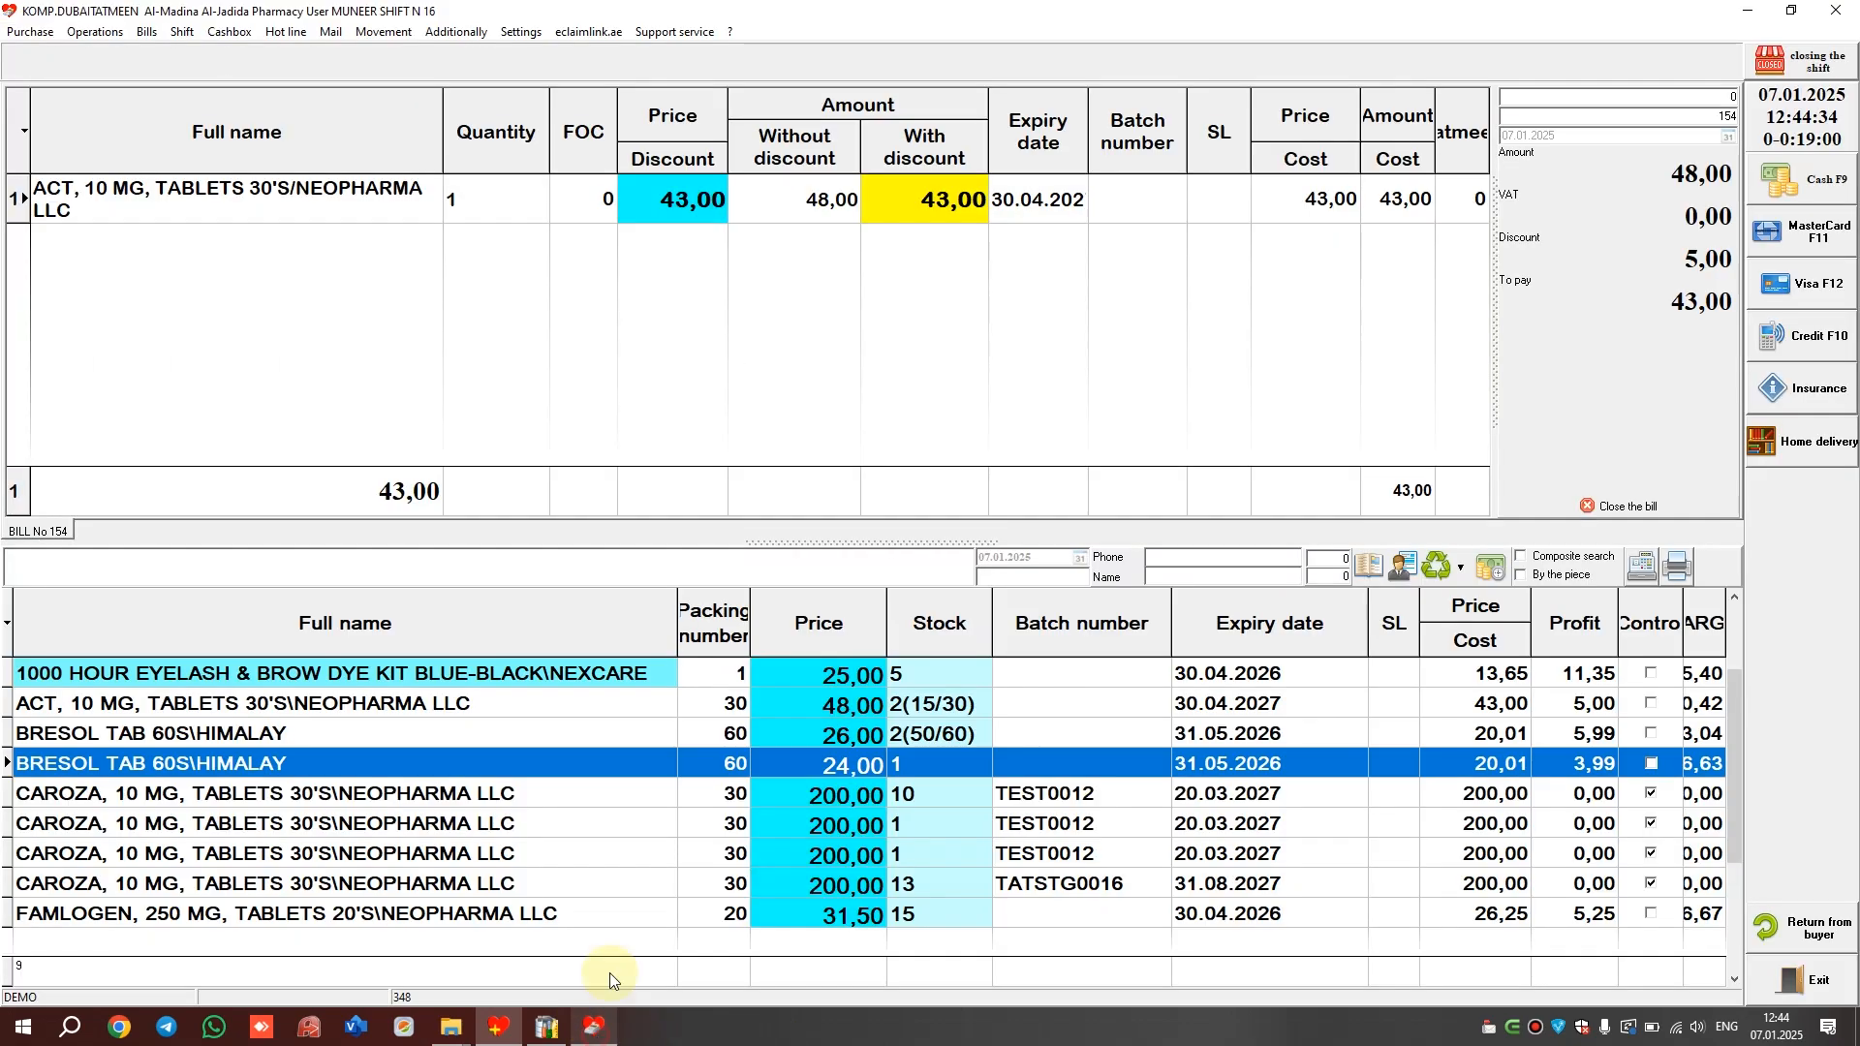
Add 1 BRESOL TAB 60S to the bill as a free-of-charge item
right_click(758, 740)
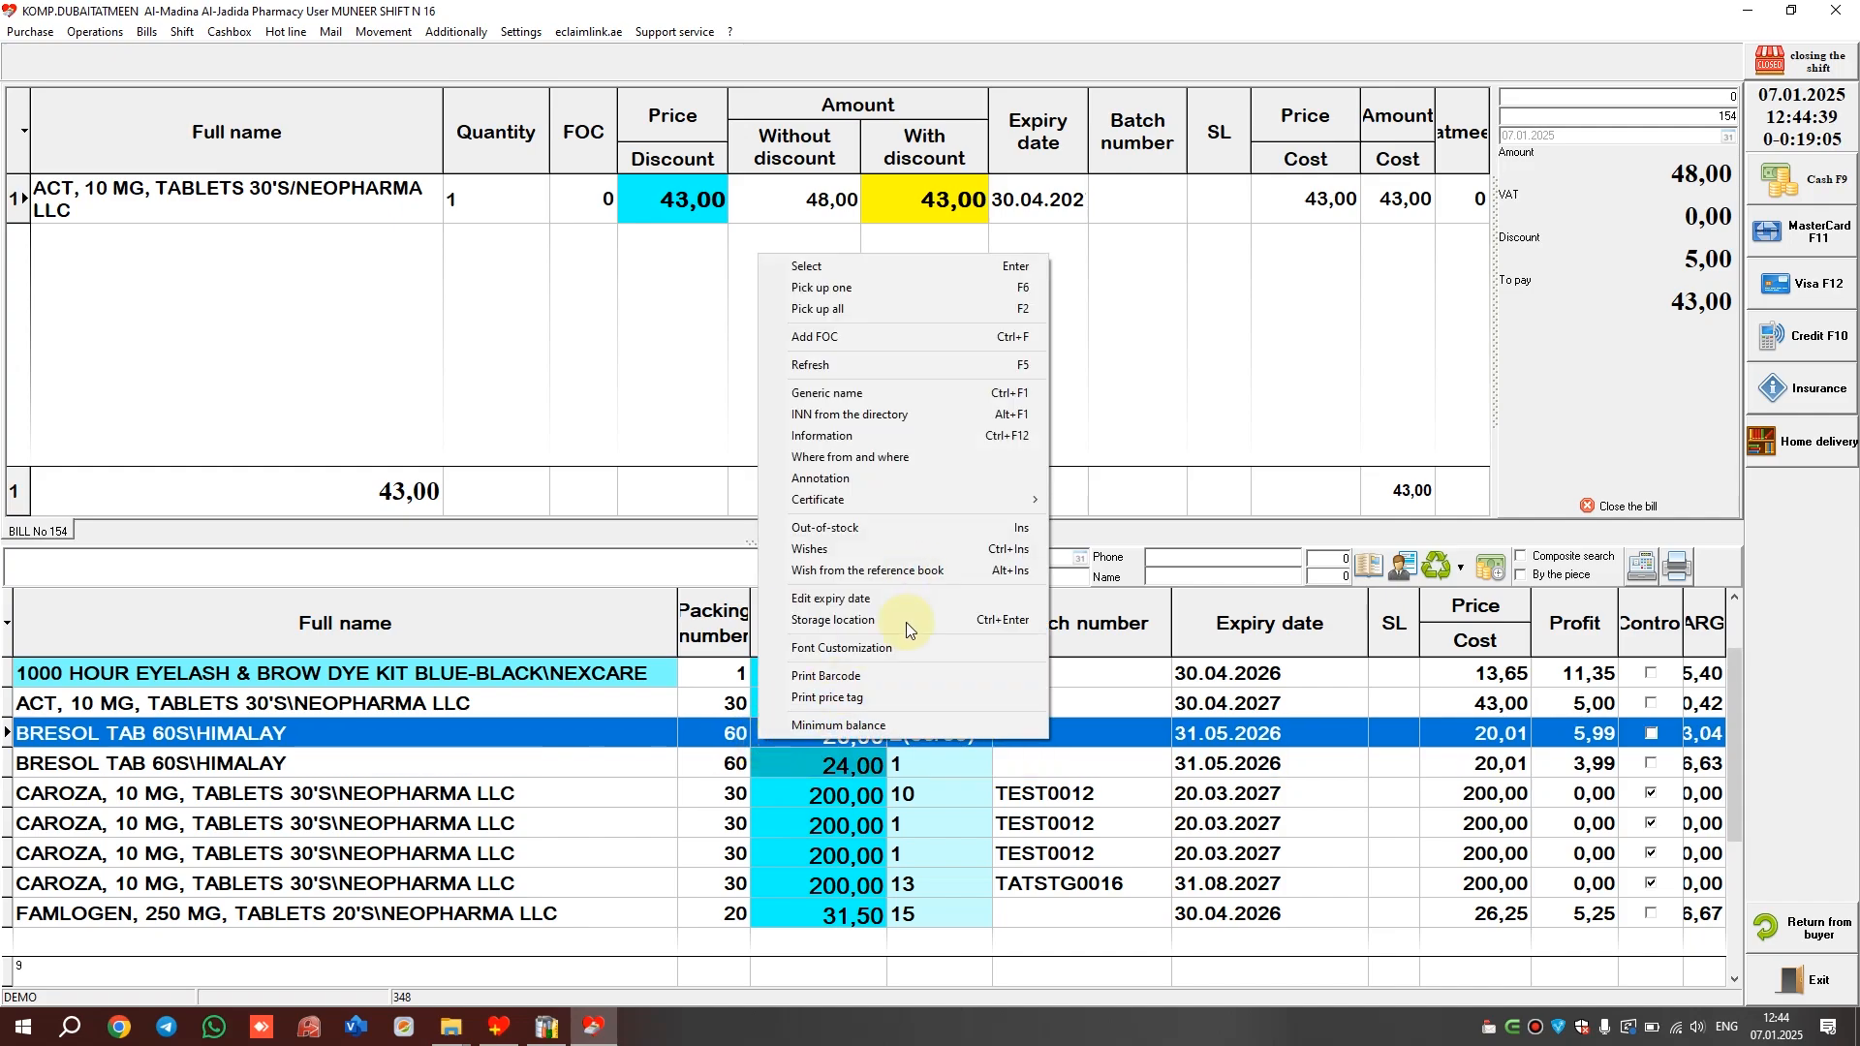
left_click(949, 337)
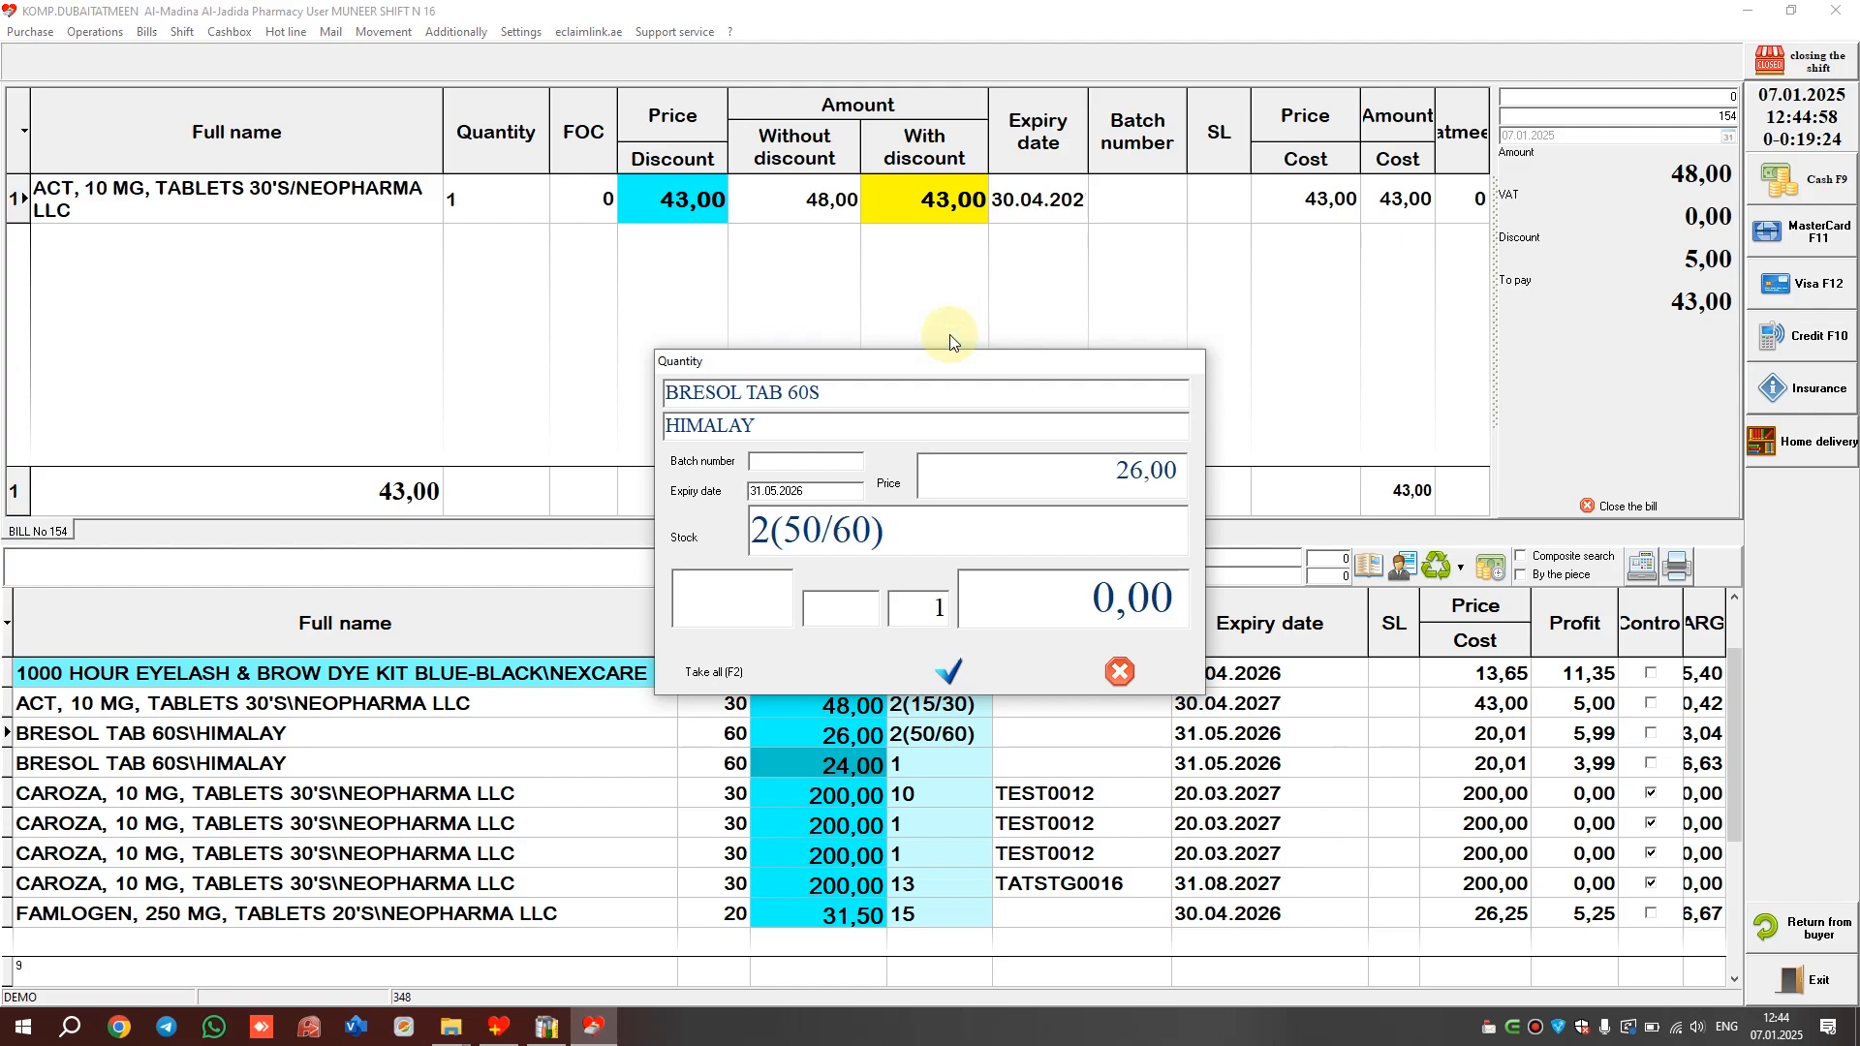
left_click(754, 601)
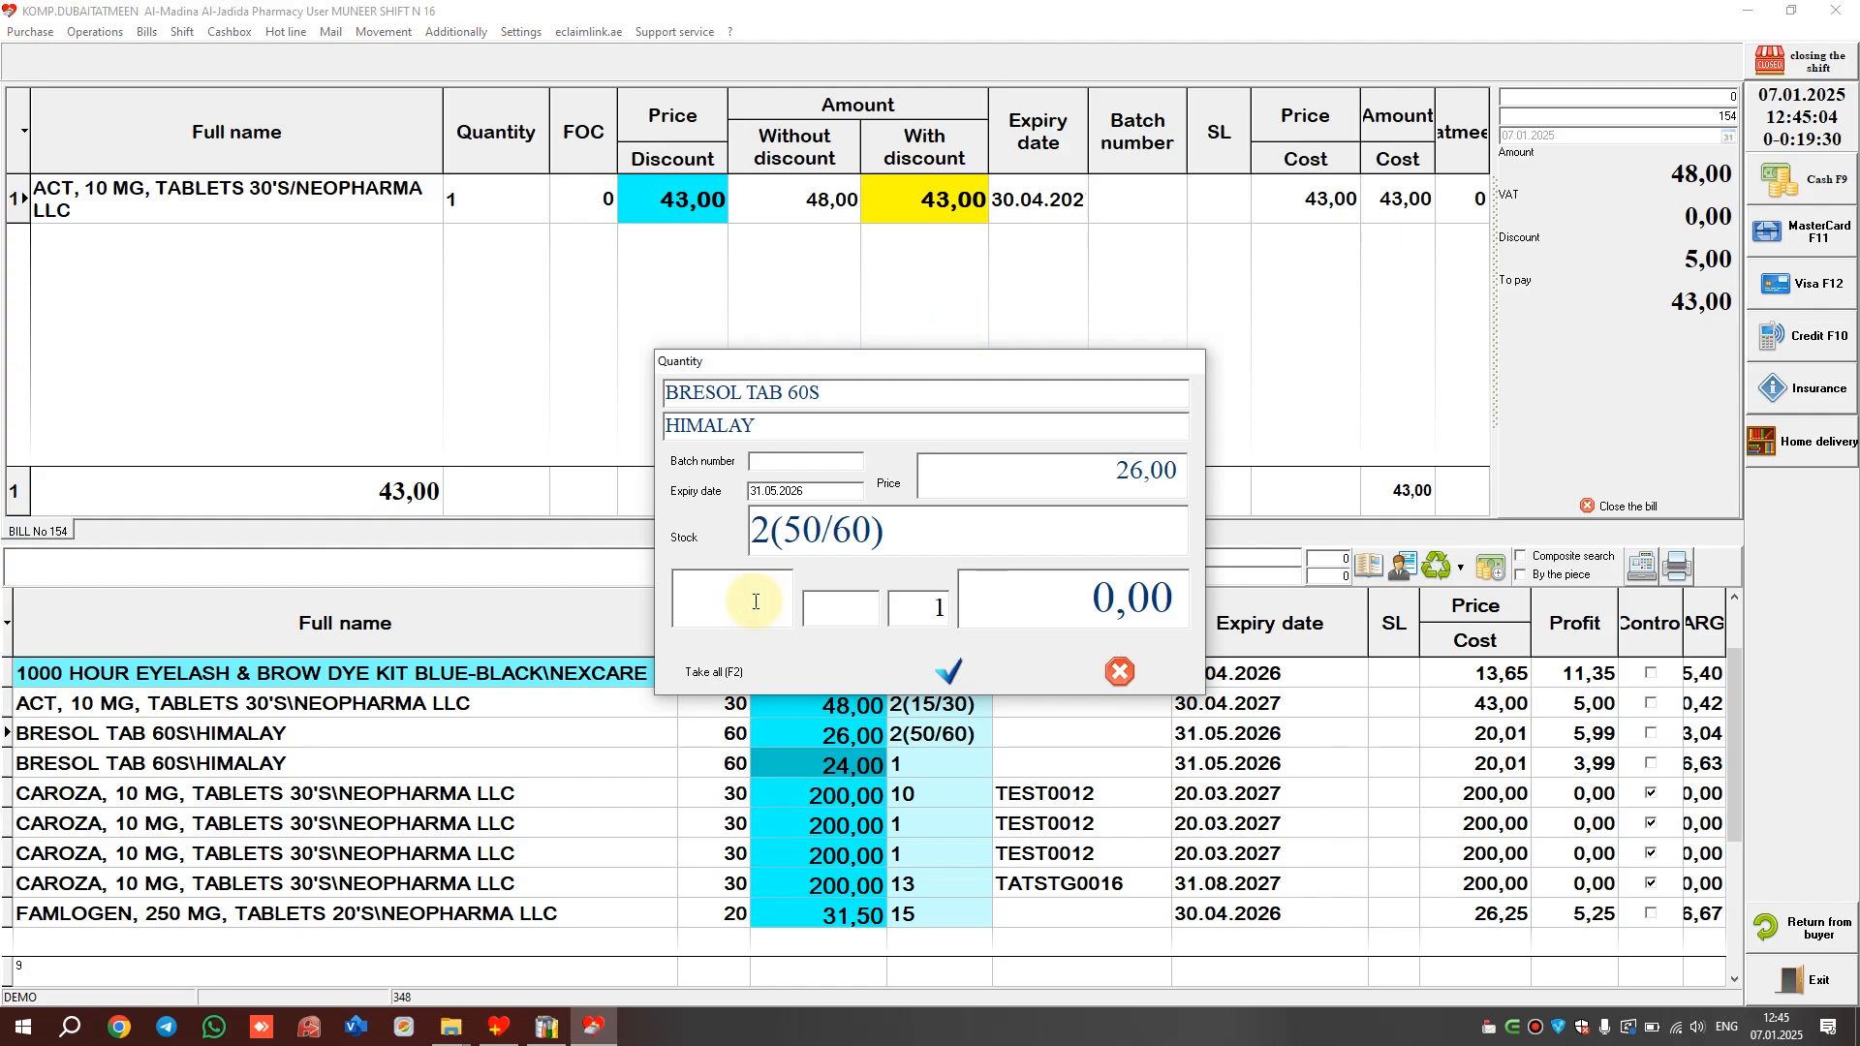
type("1")
key("Return")
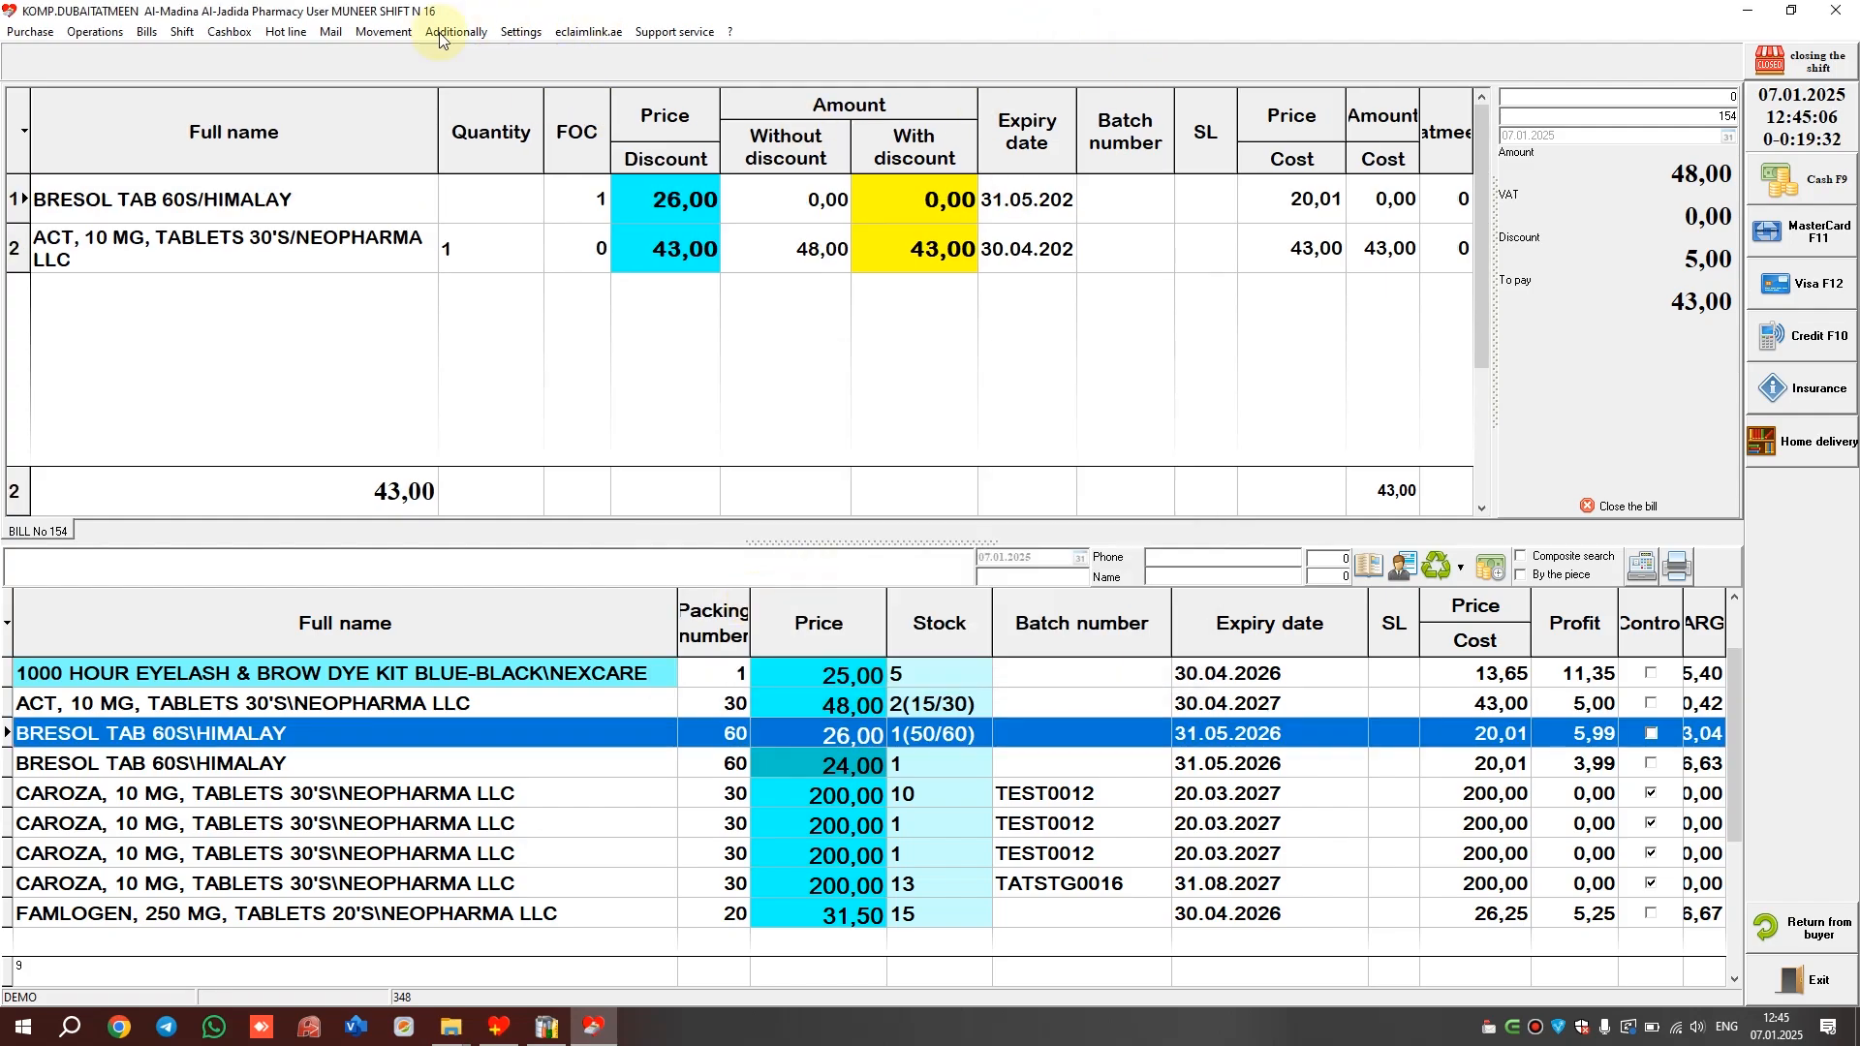
Confirm the sale date and pay the bill in cash
left_click(112, 39)
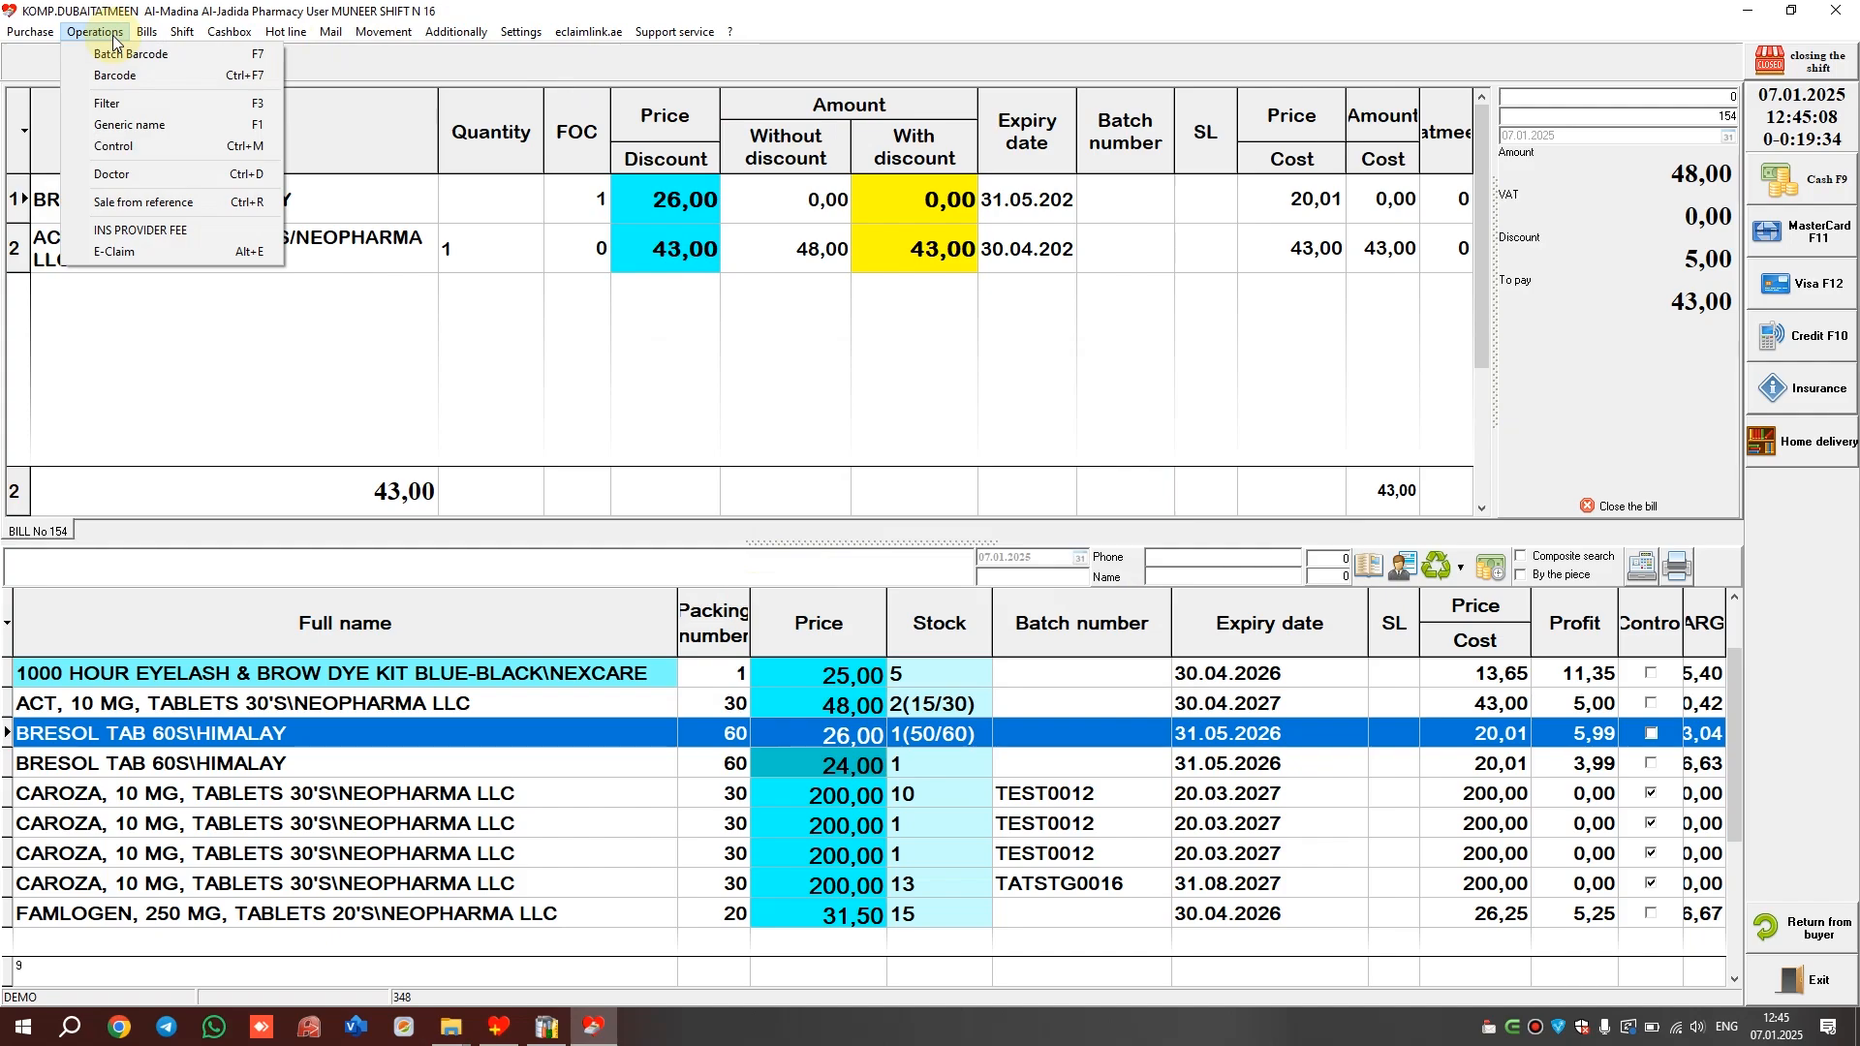
left_click(181, 209)
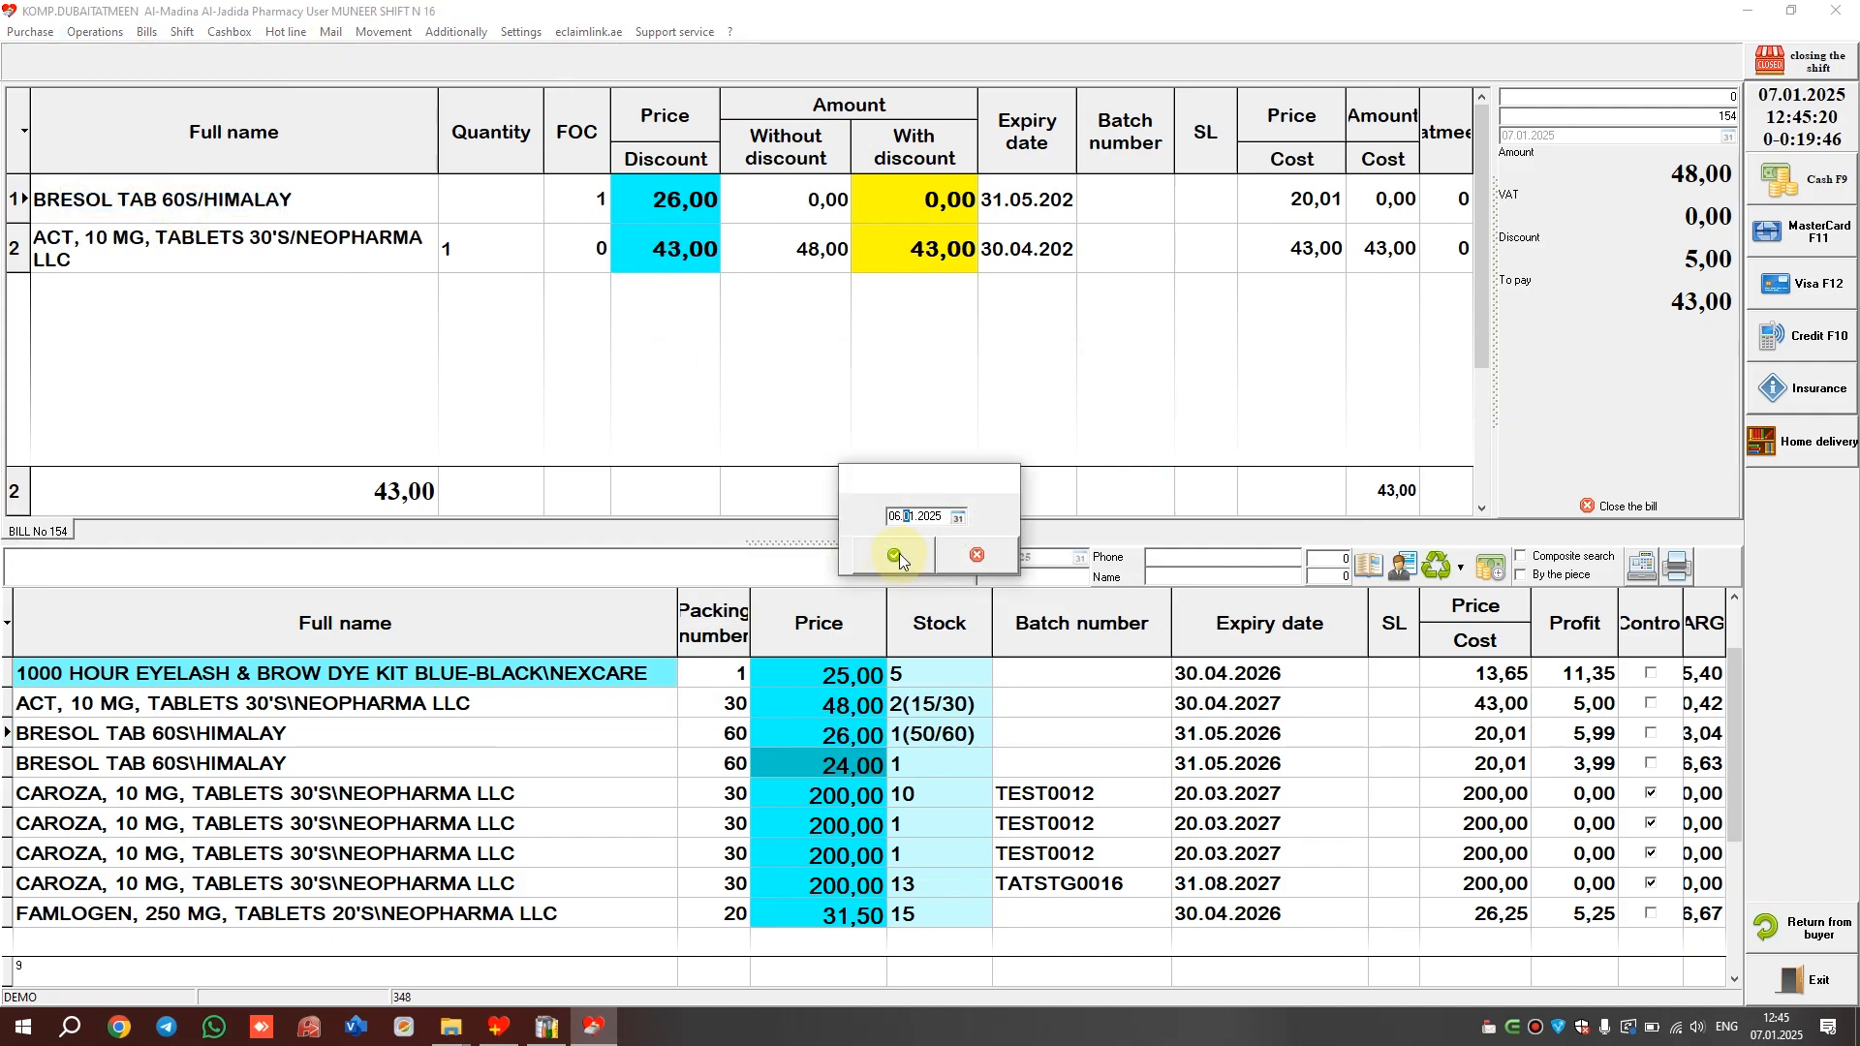
left_click(896, 518)
left_click(911, 557)
left_click(1248, 233)
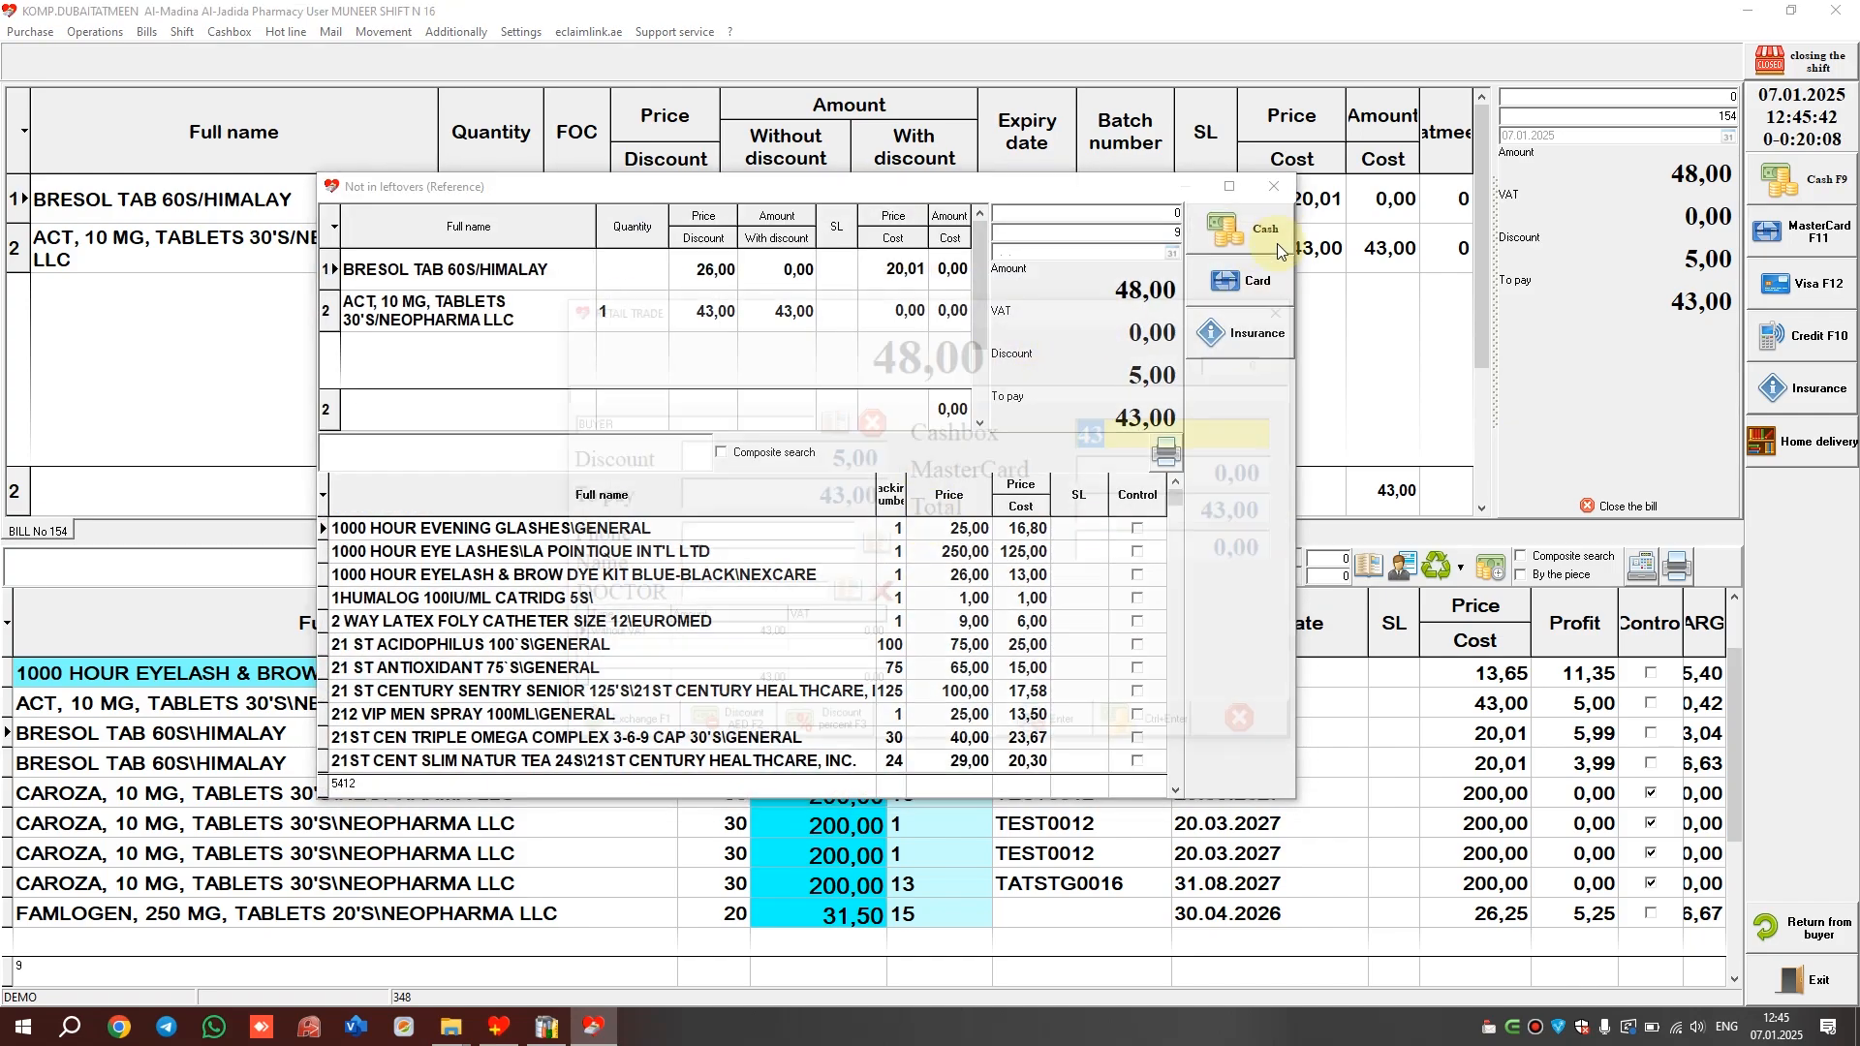
left_click(1073, 730)
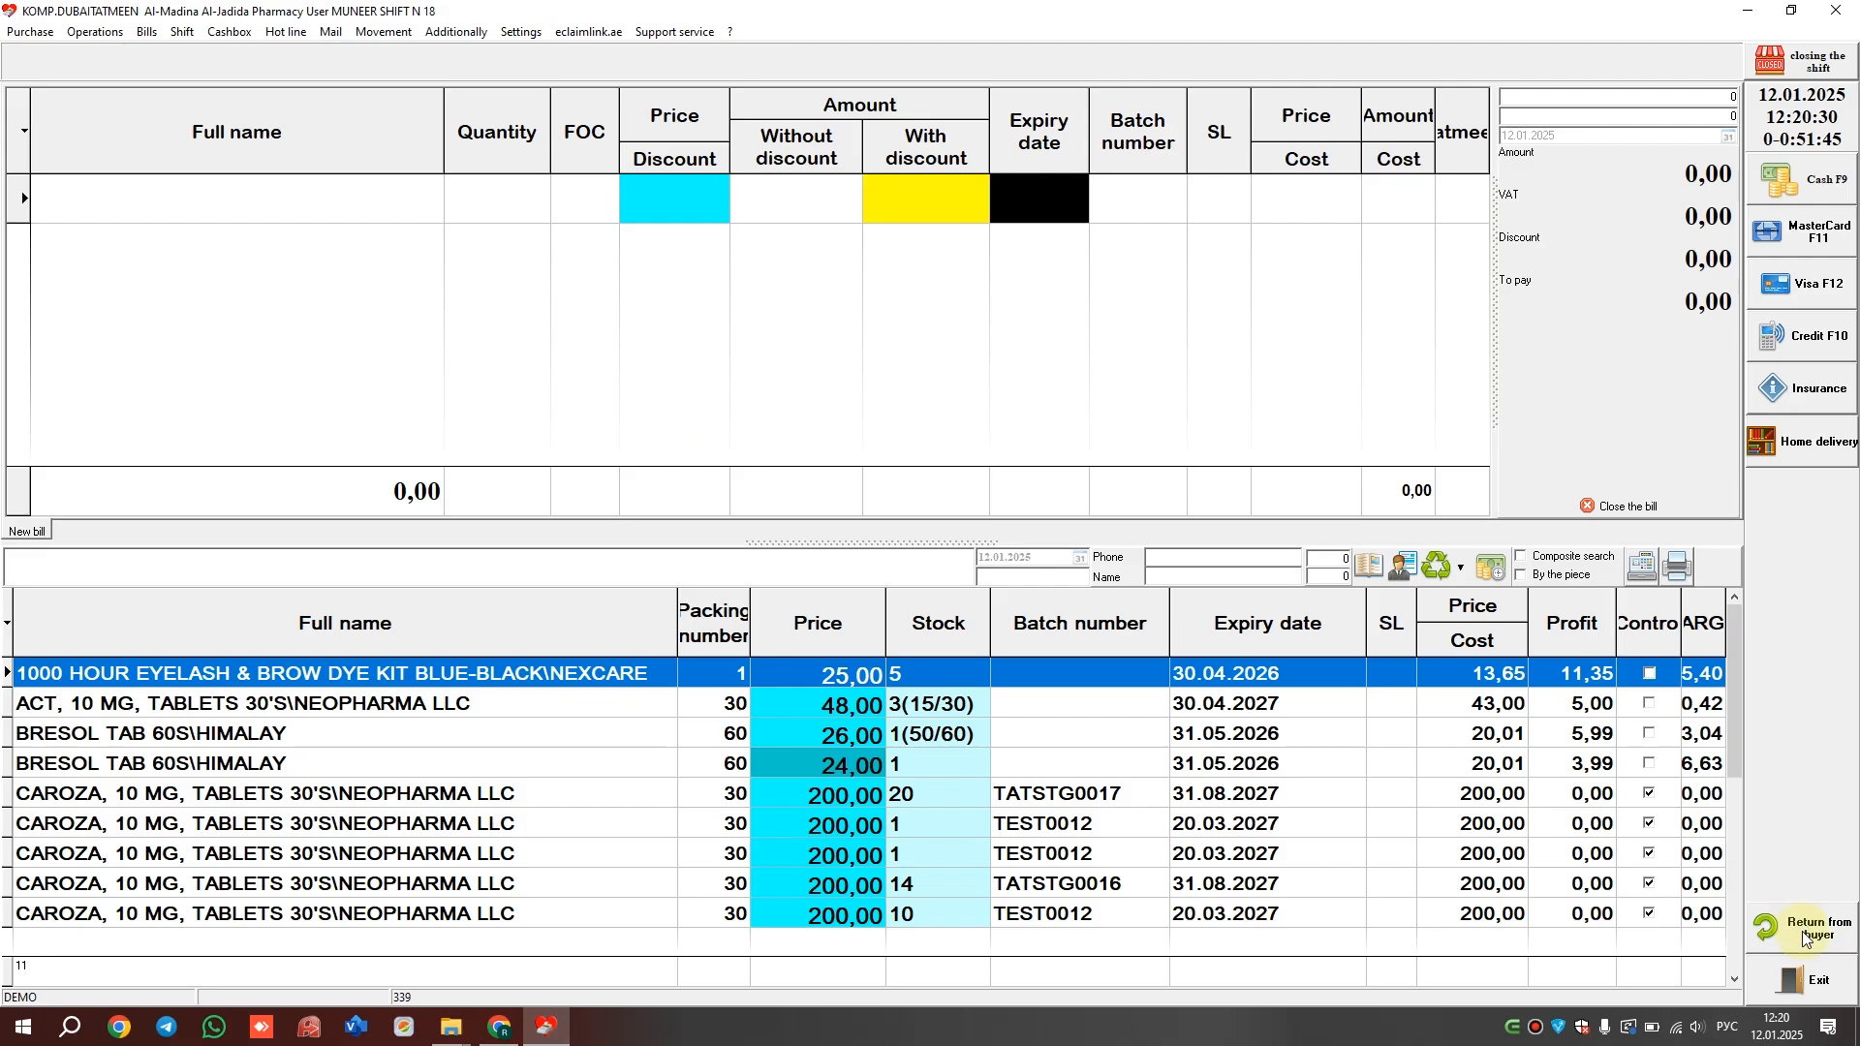
Start a buyer return for 01.01.2025–12.01.2025 and pick the CAROZA and BRESOL sale lines
left_click(1807, 932)
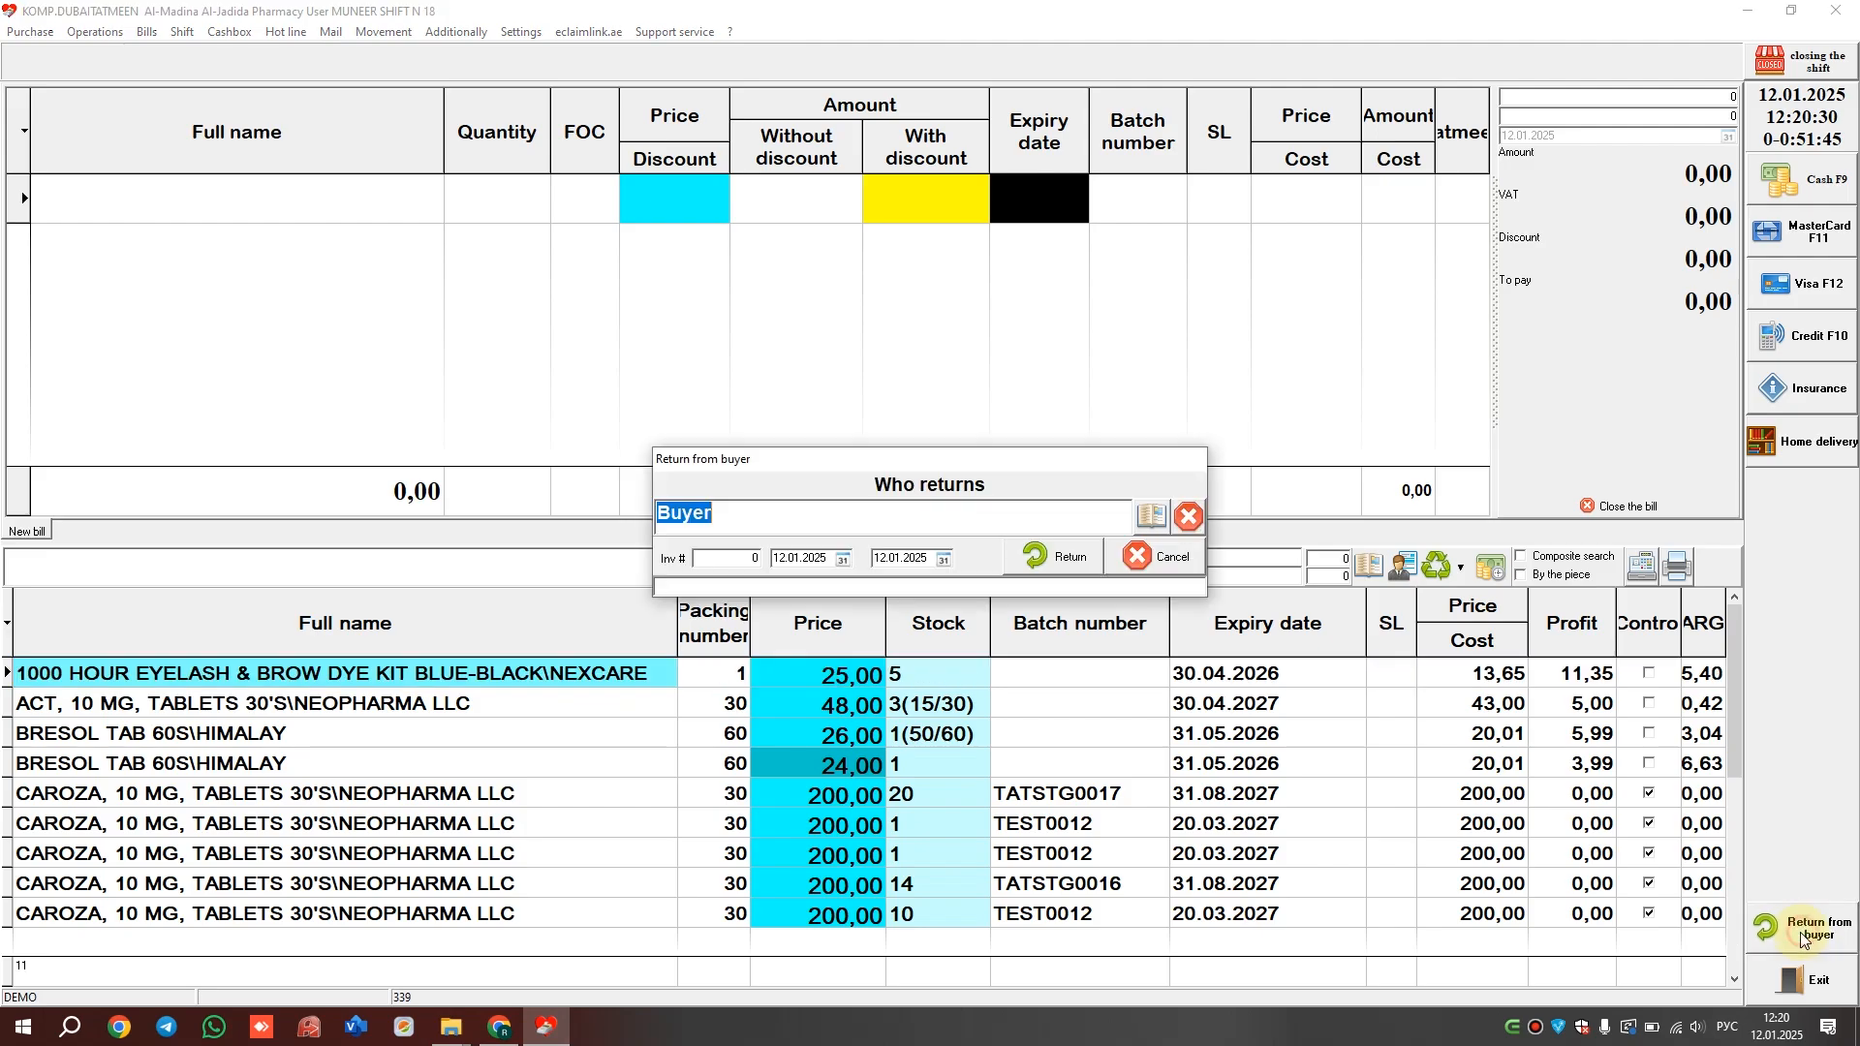
left_click(775, 559)
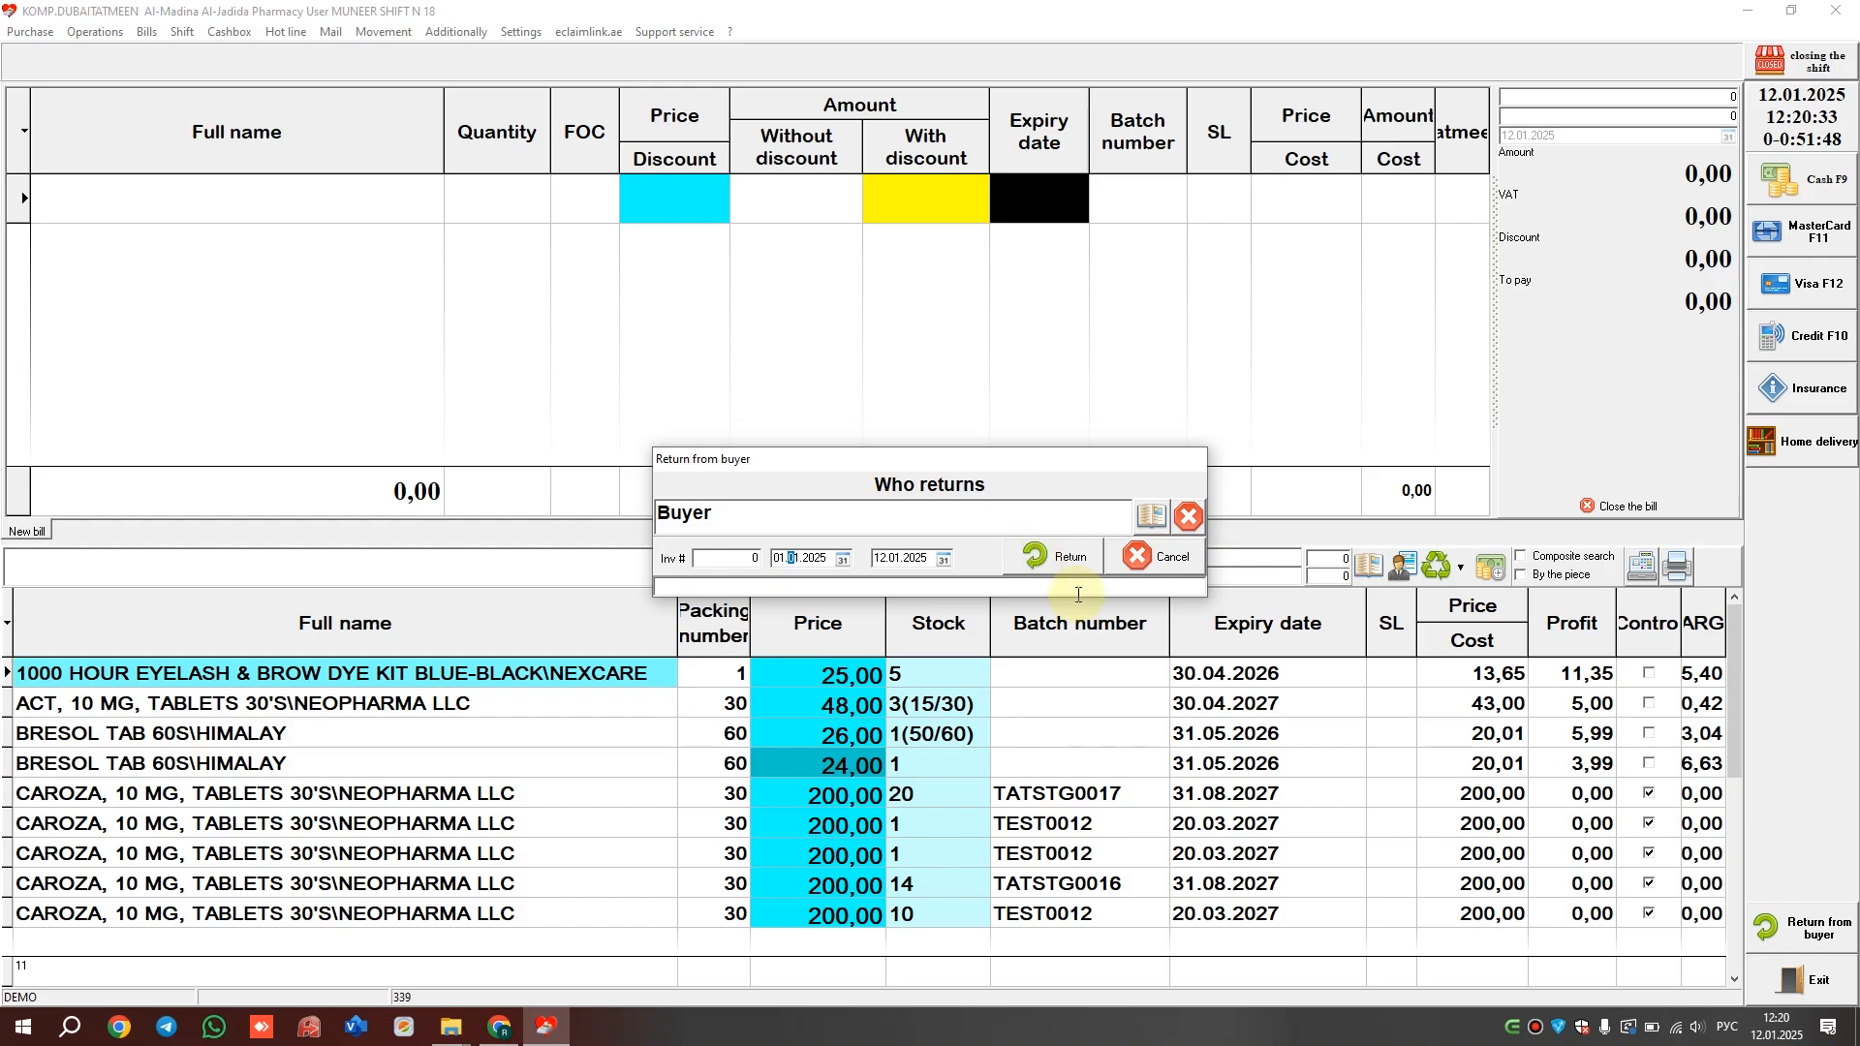
left_click(1068, 556)
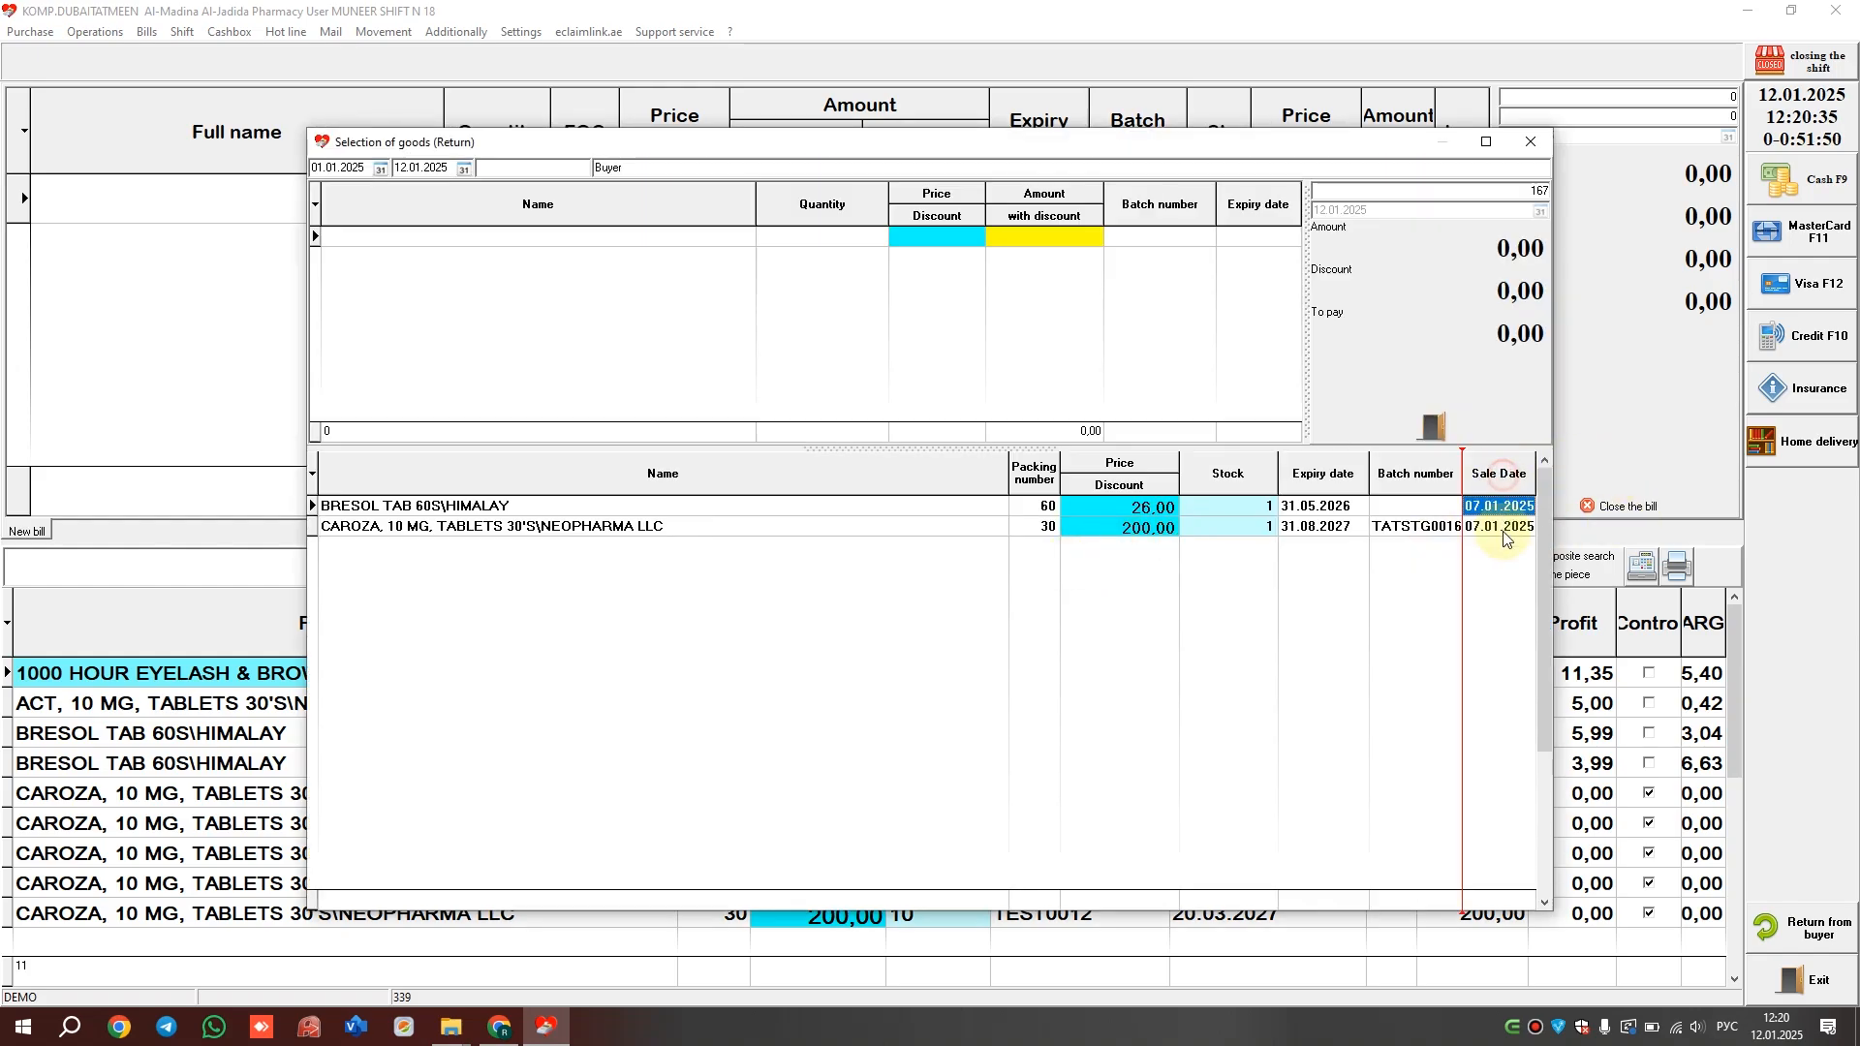
left_click(1508, 526)
left_click(1510, 505)
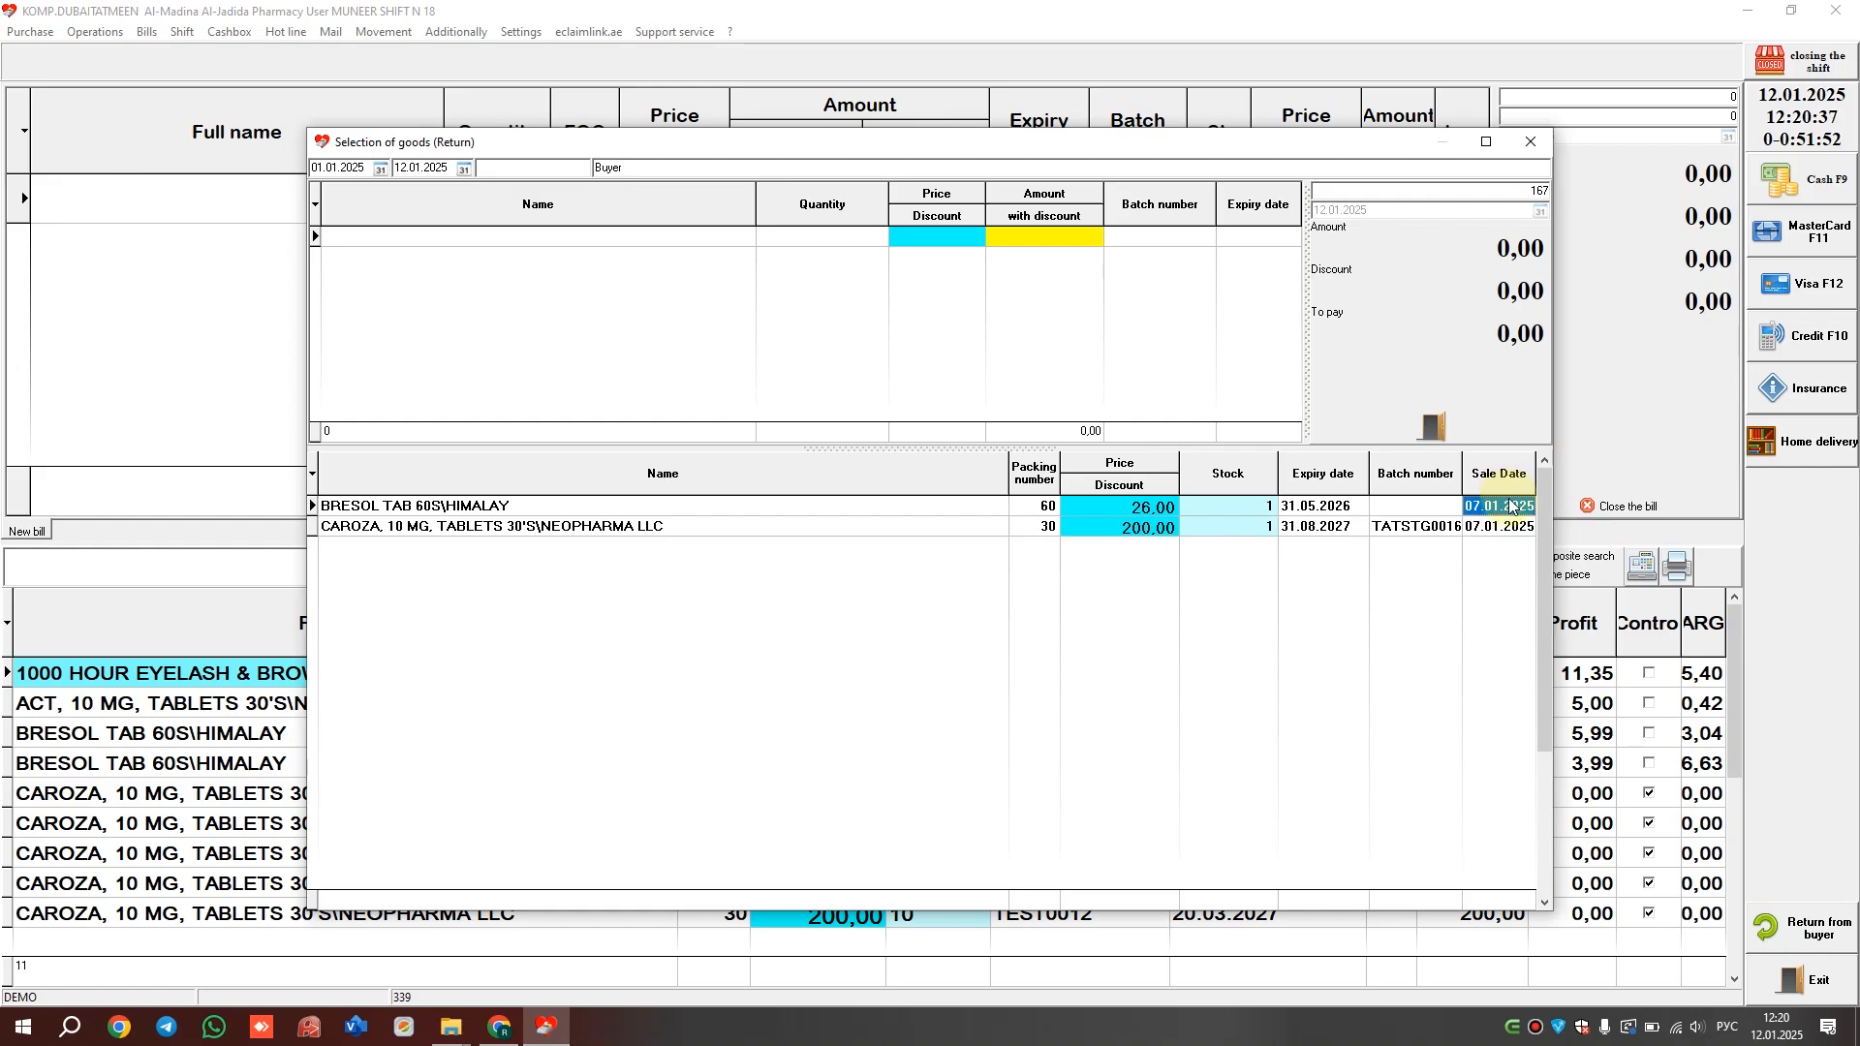
left_click(1509, 472)
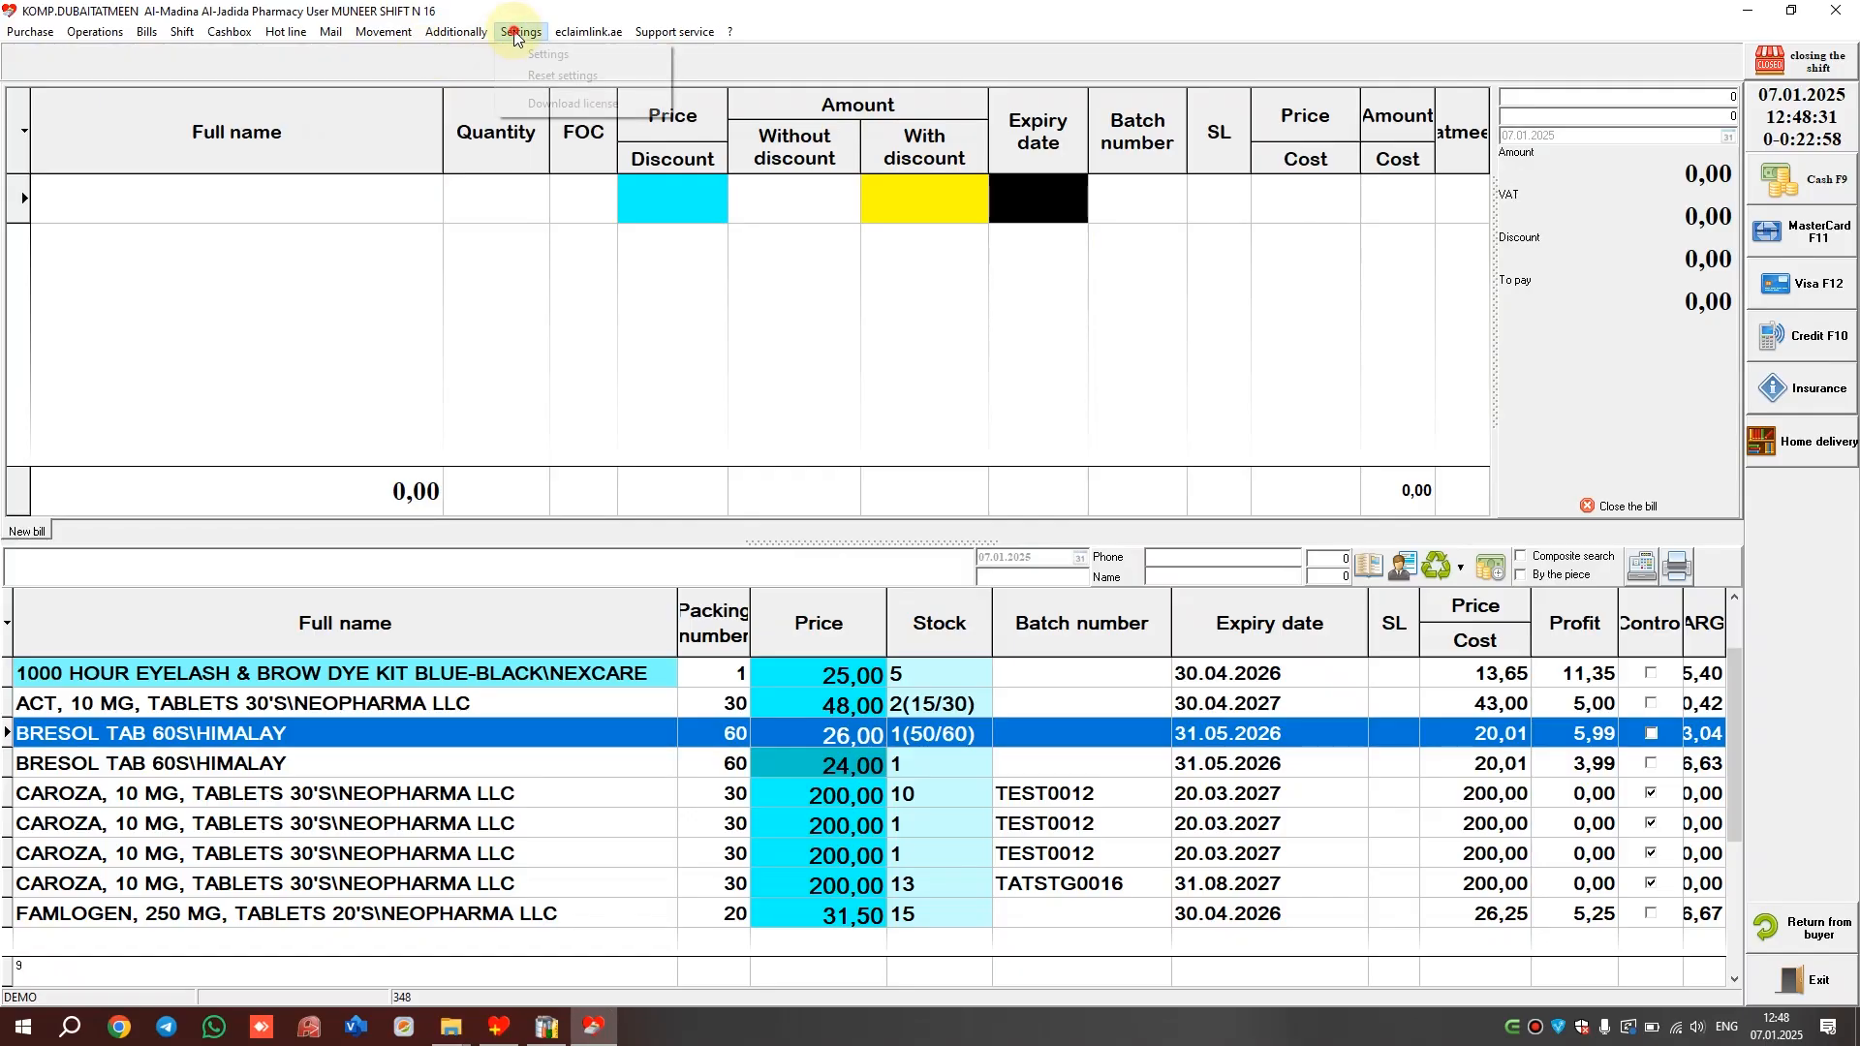
Enable Shift closure control in settings, then send the 26,00 BRESOL bill to home delivery
left_click(520, 32)
left_click(539, 55)
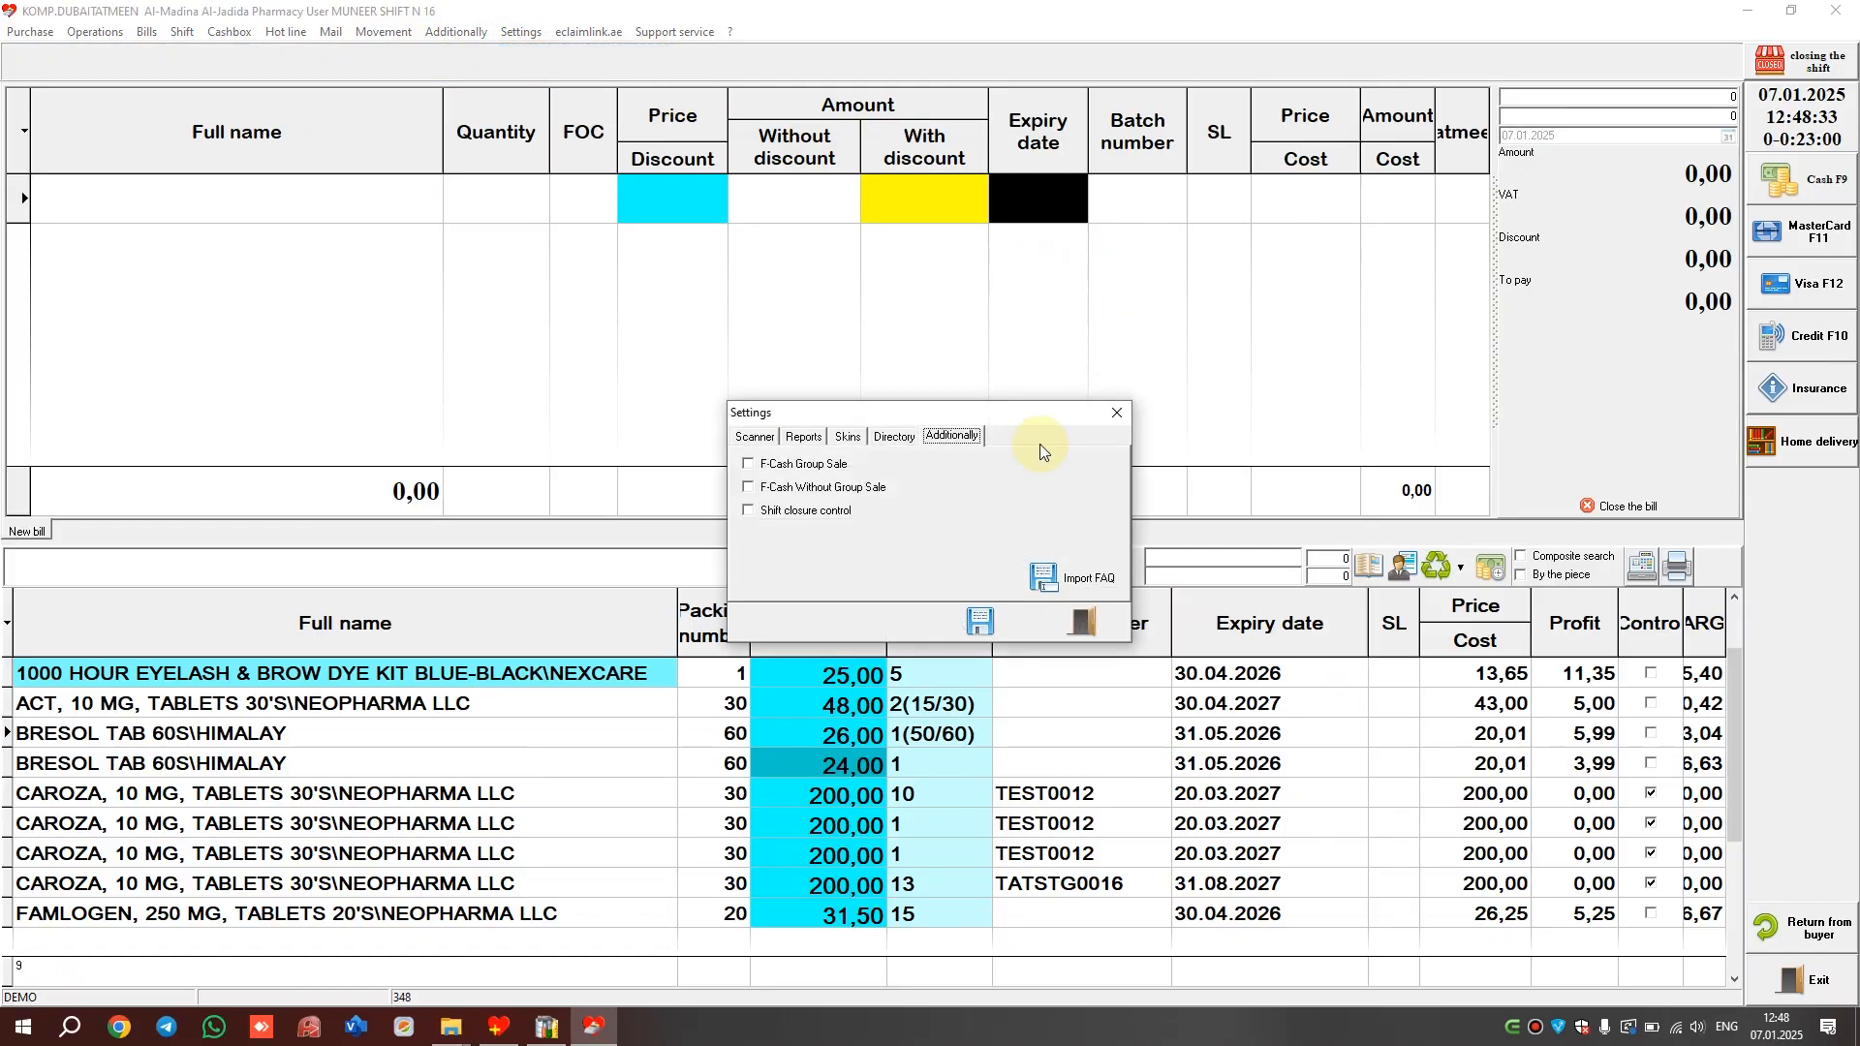
left_click(798, 513)
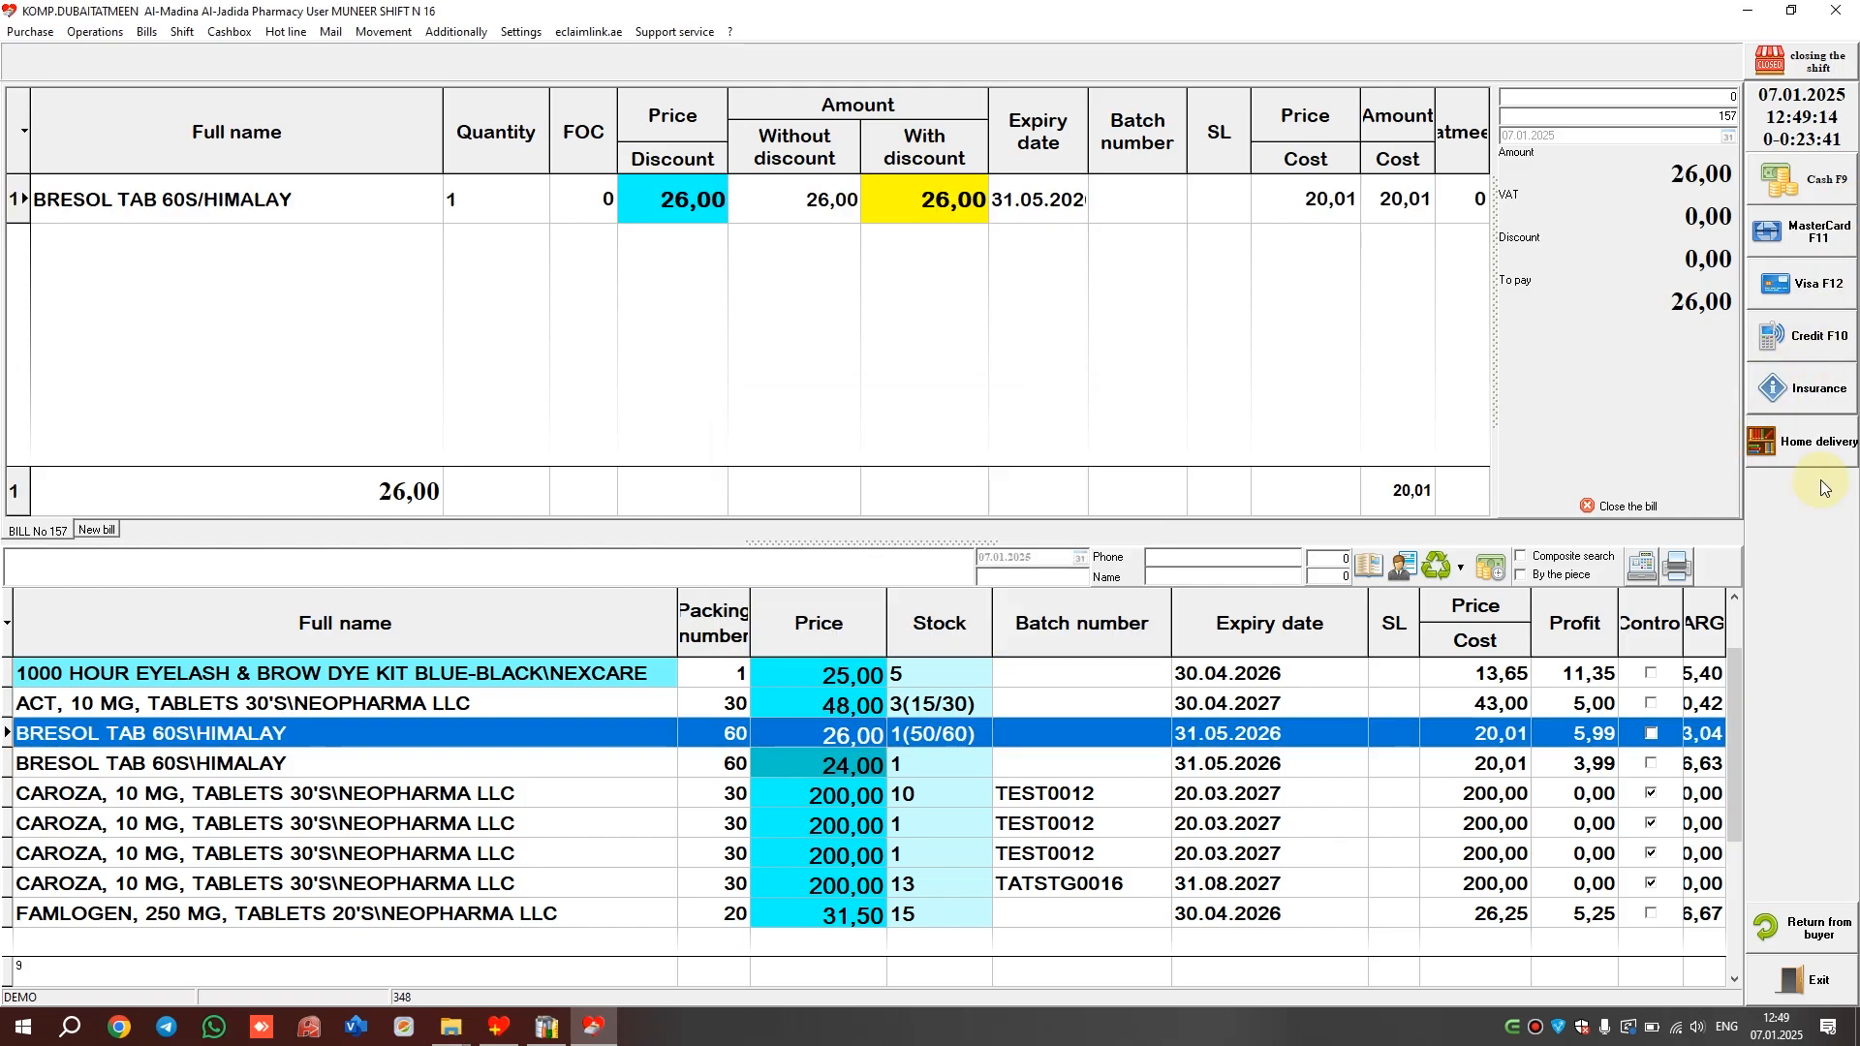
left_click(1804, 443)
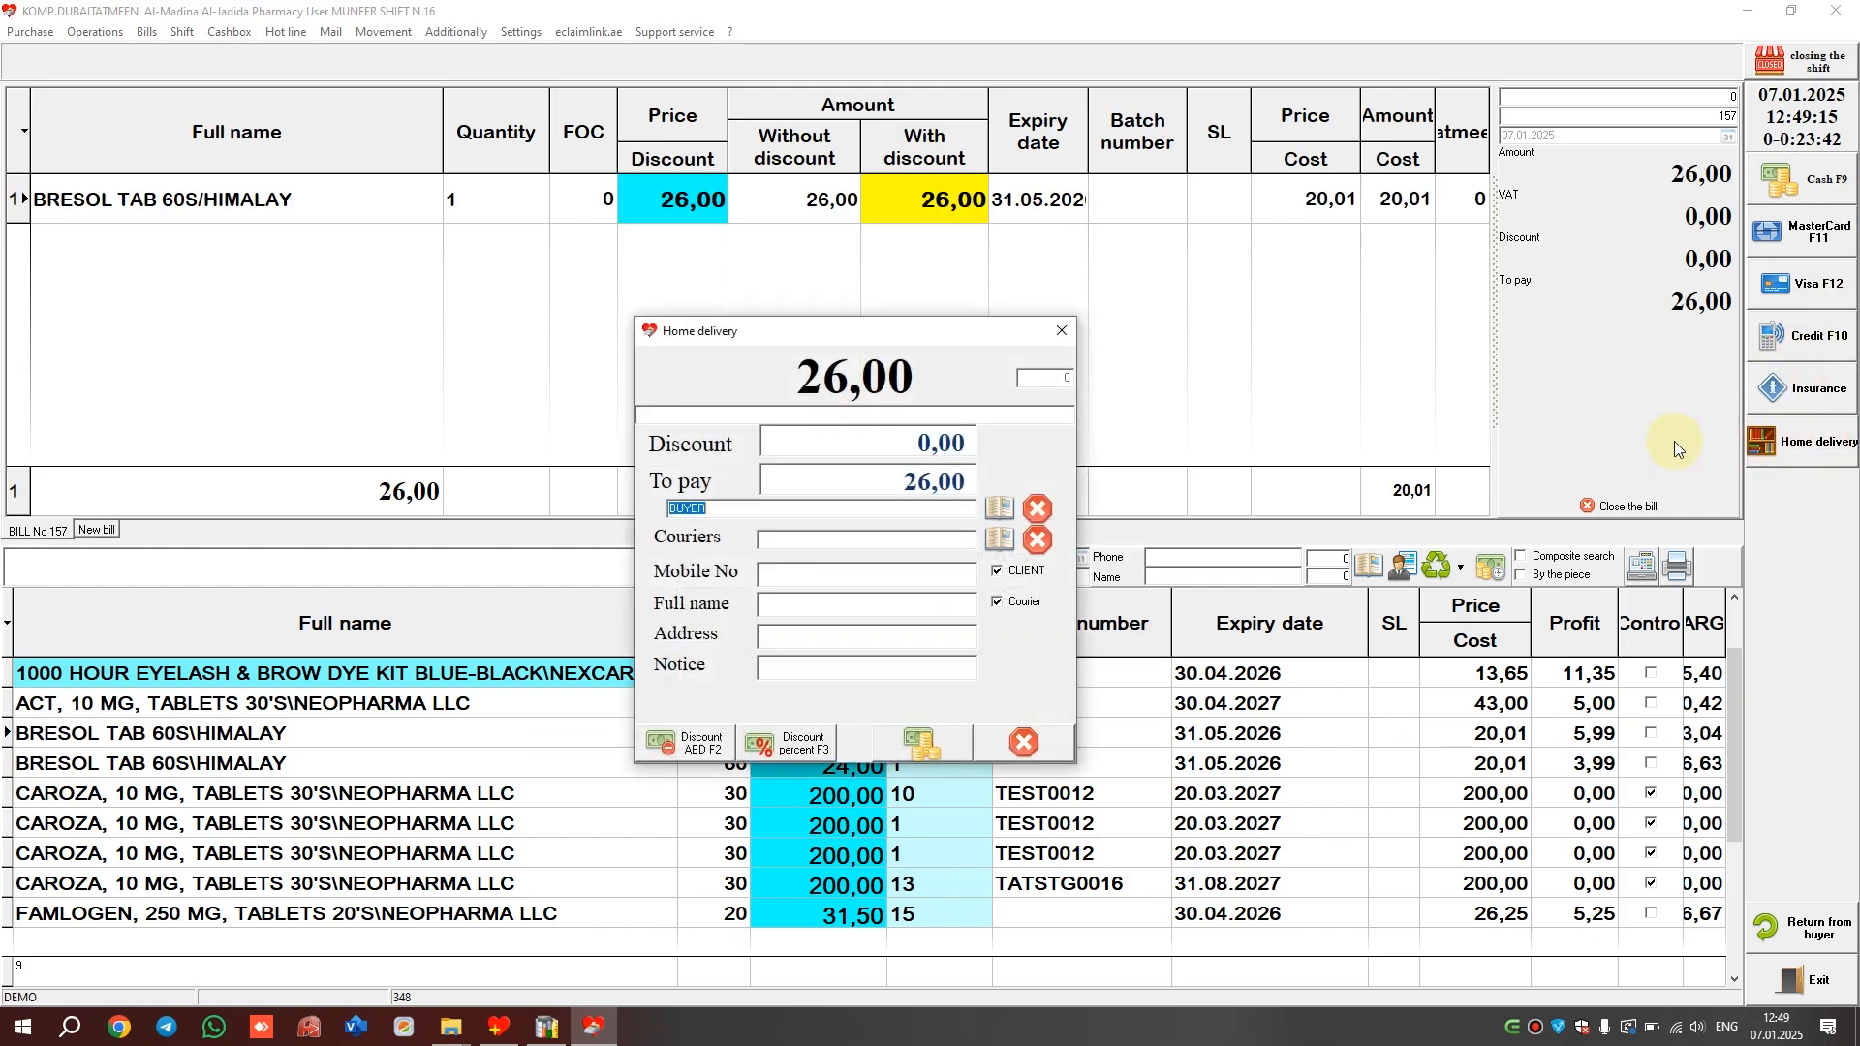
Pay the home-delivery bill without a receipt, then attempt to close the shift and acknowledge the refusal
left_click(923, 743)
left_click(968, 559)
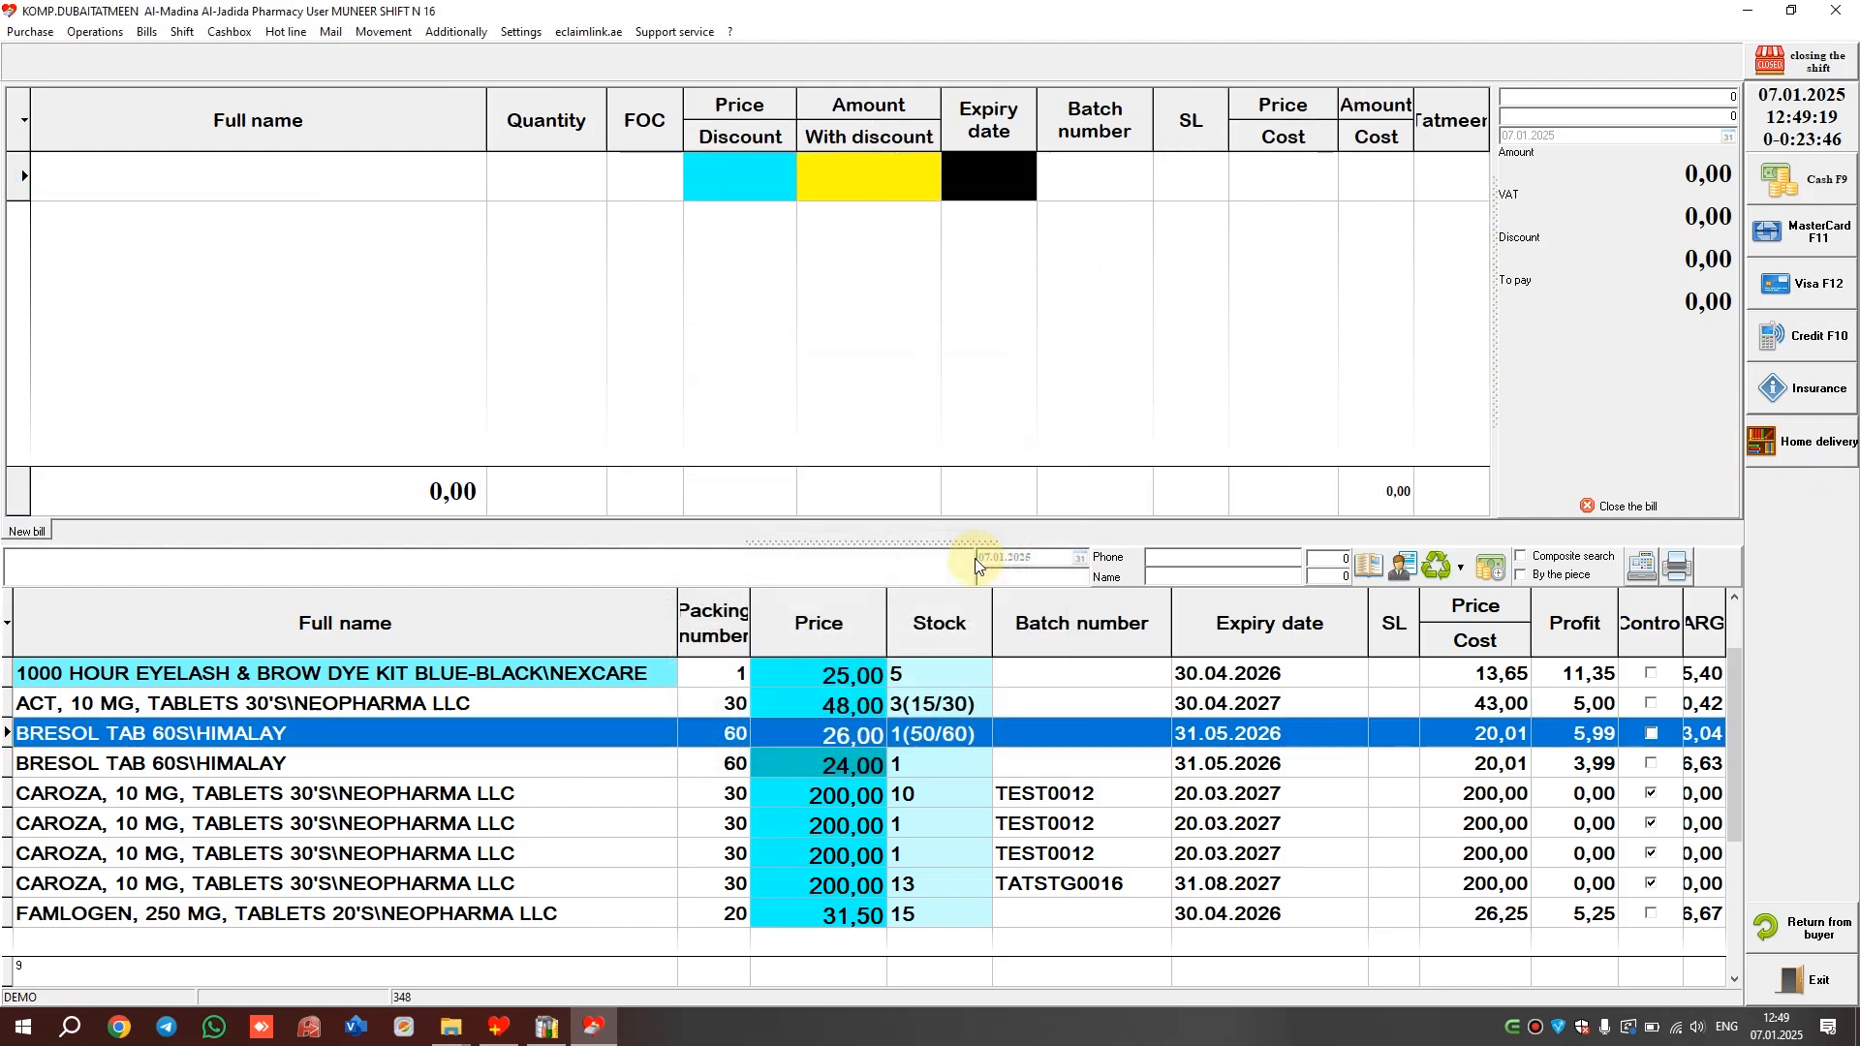
left_click(1812, 60)
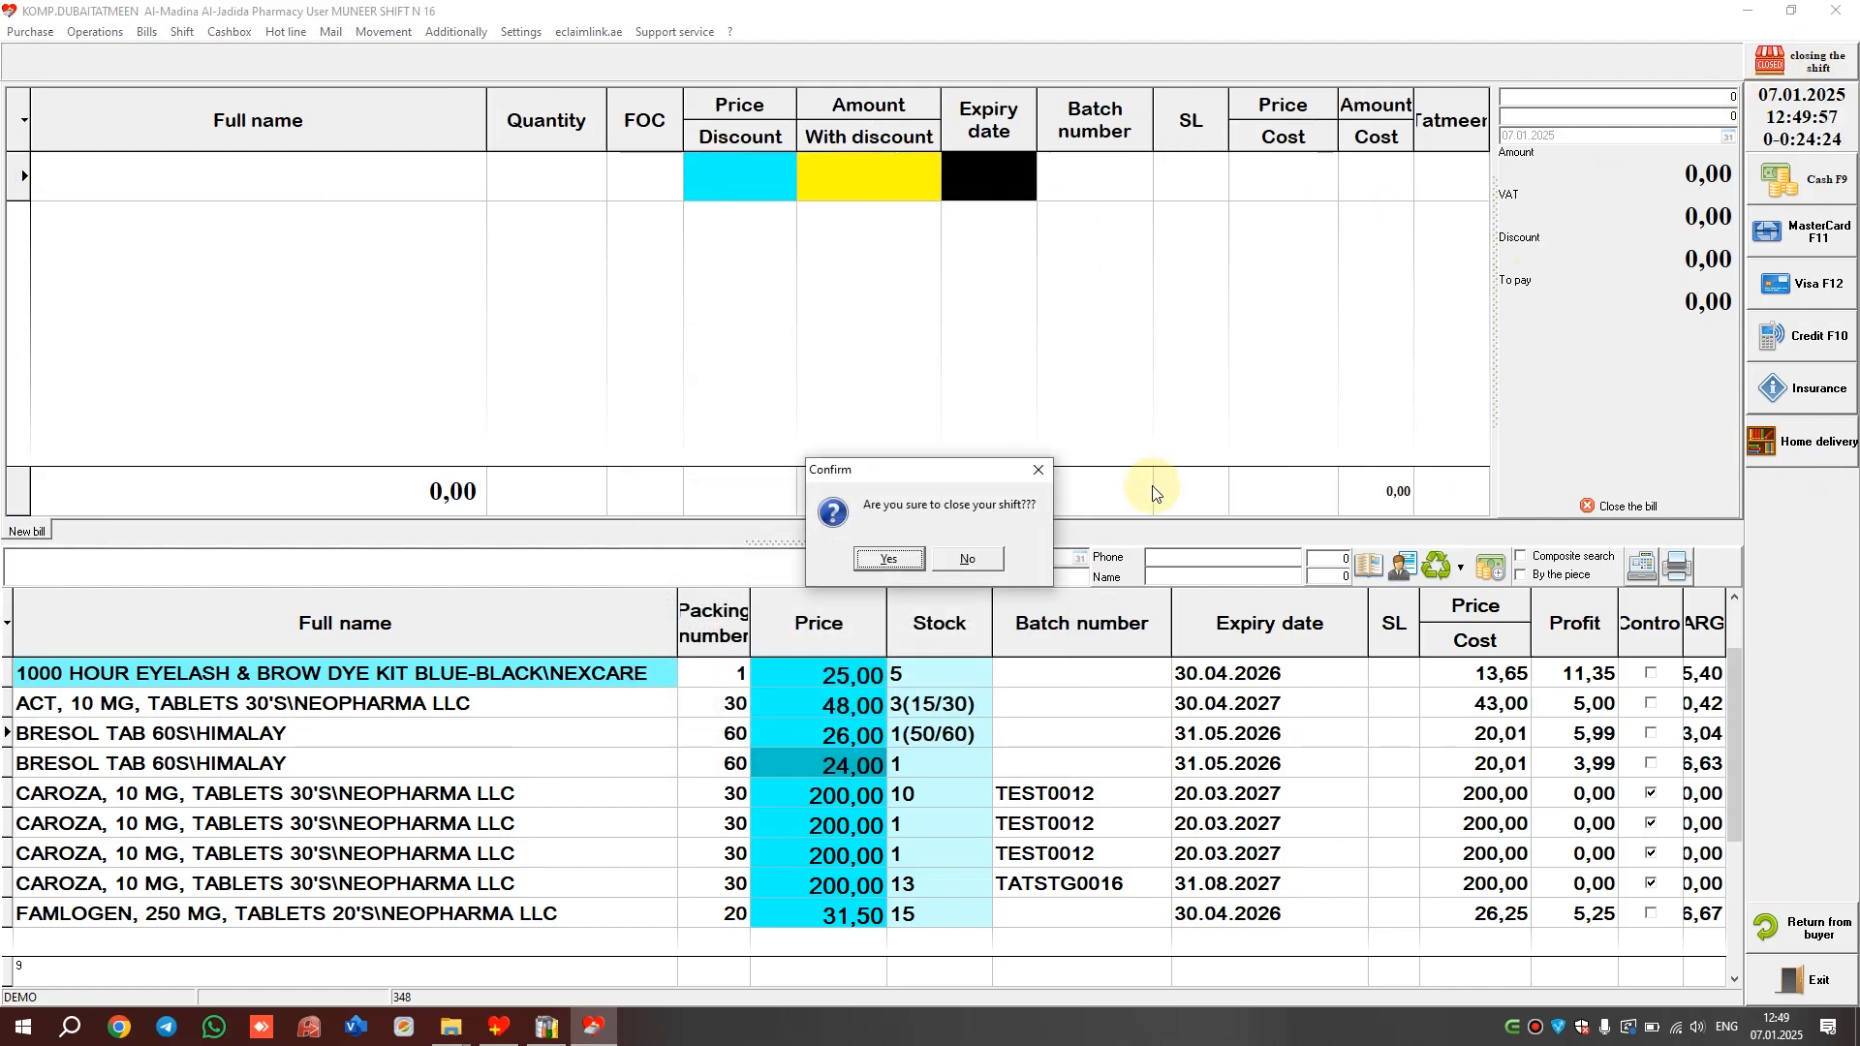
left_click(899, 562)
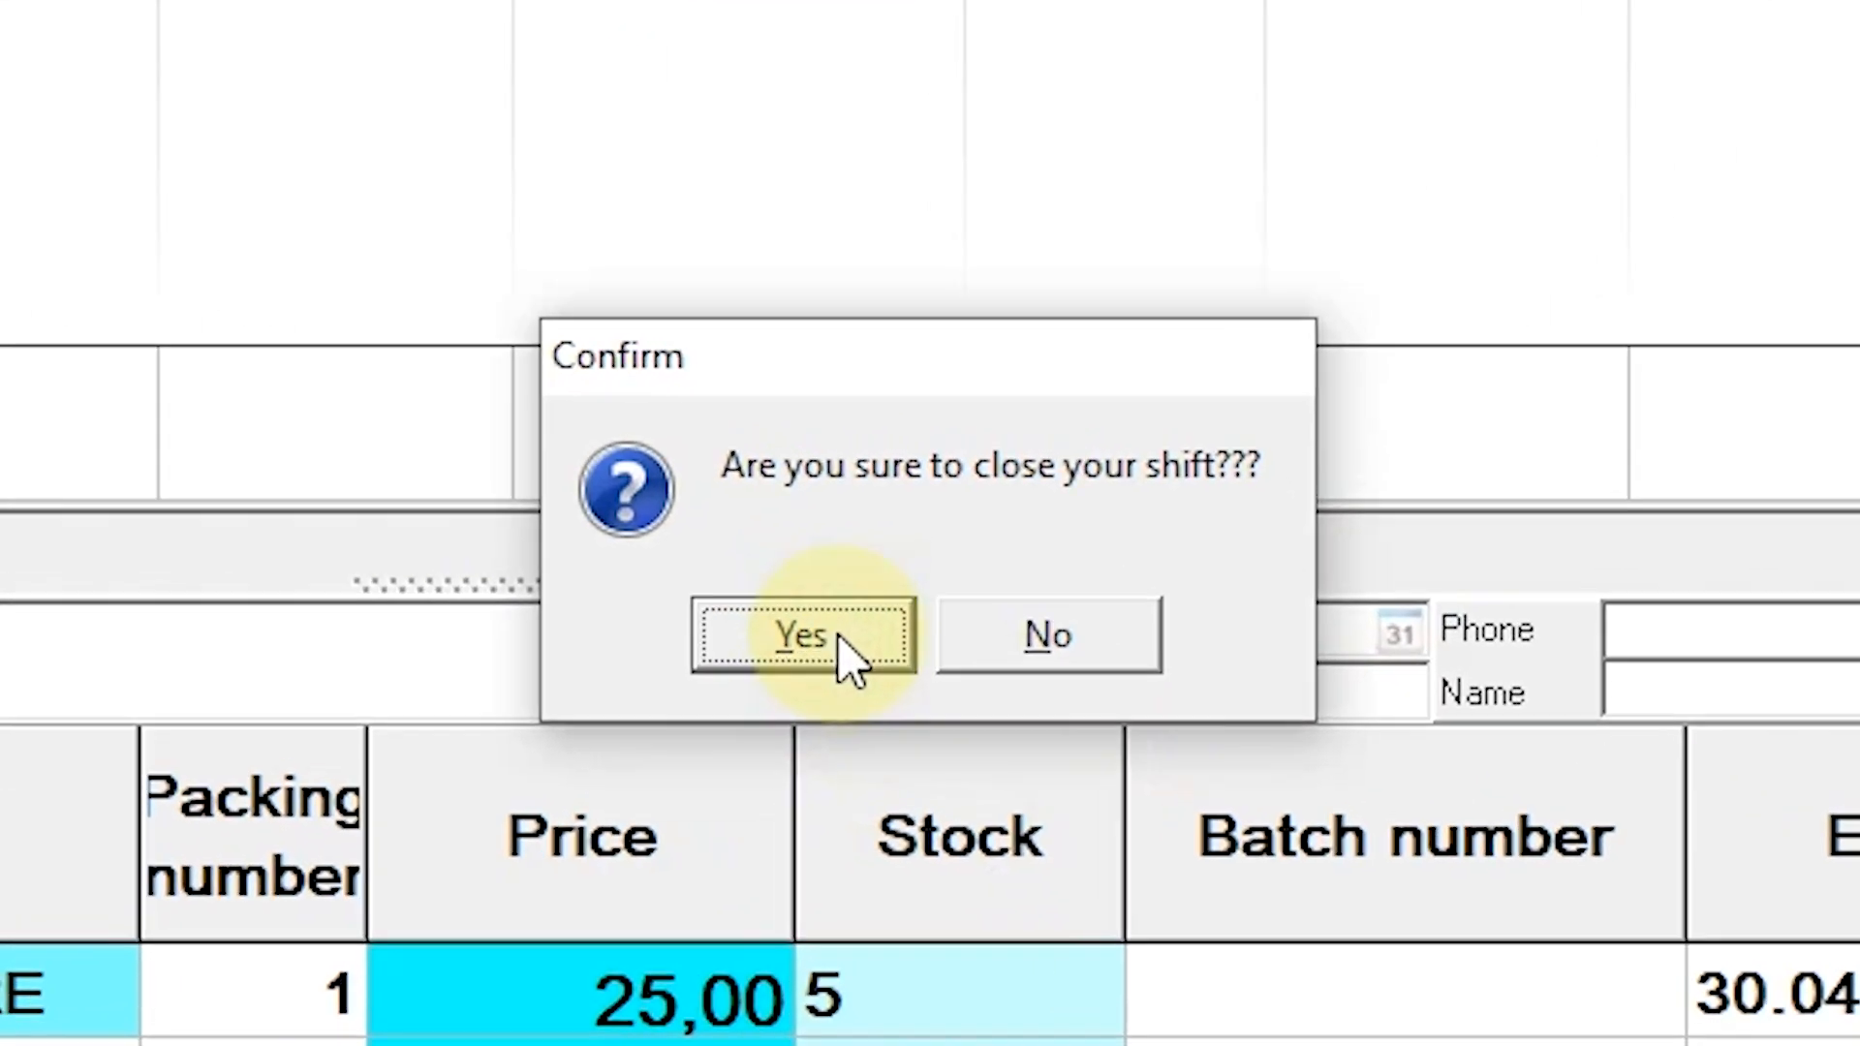
left_click(981, 616)
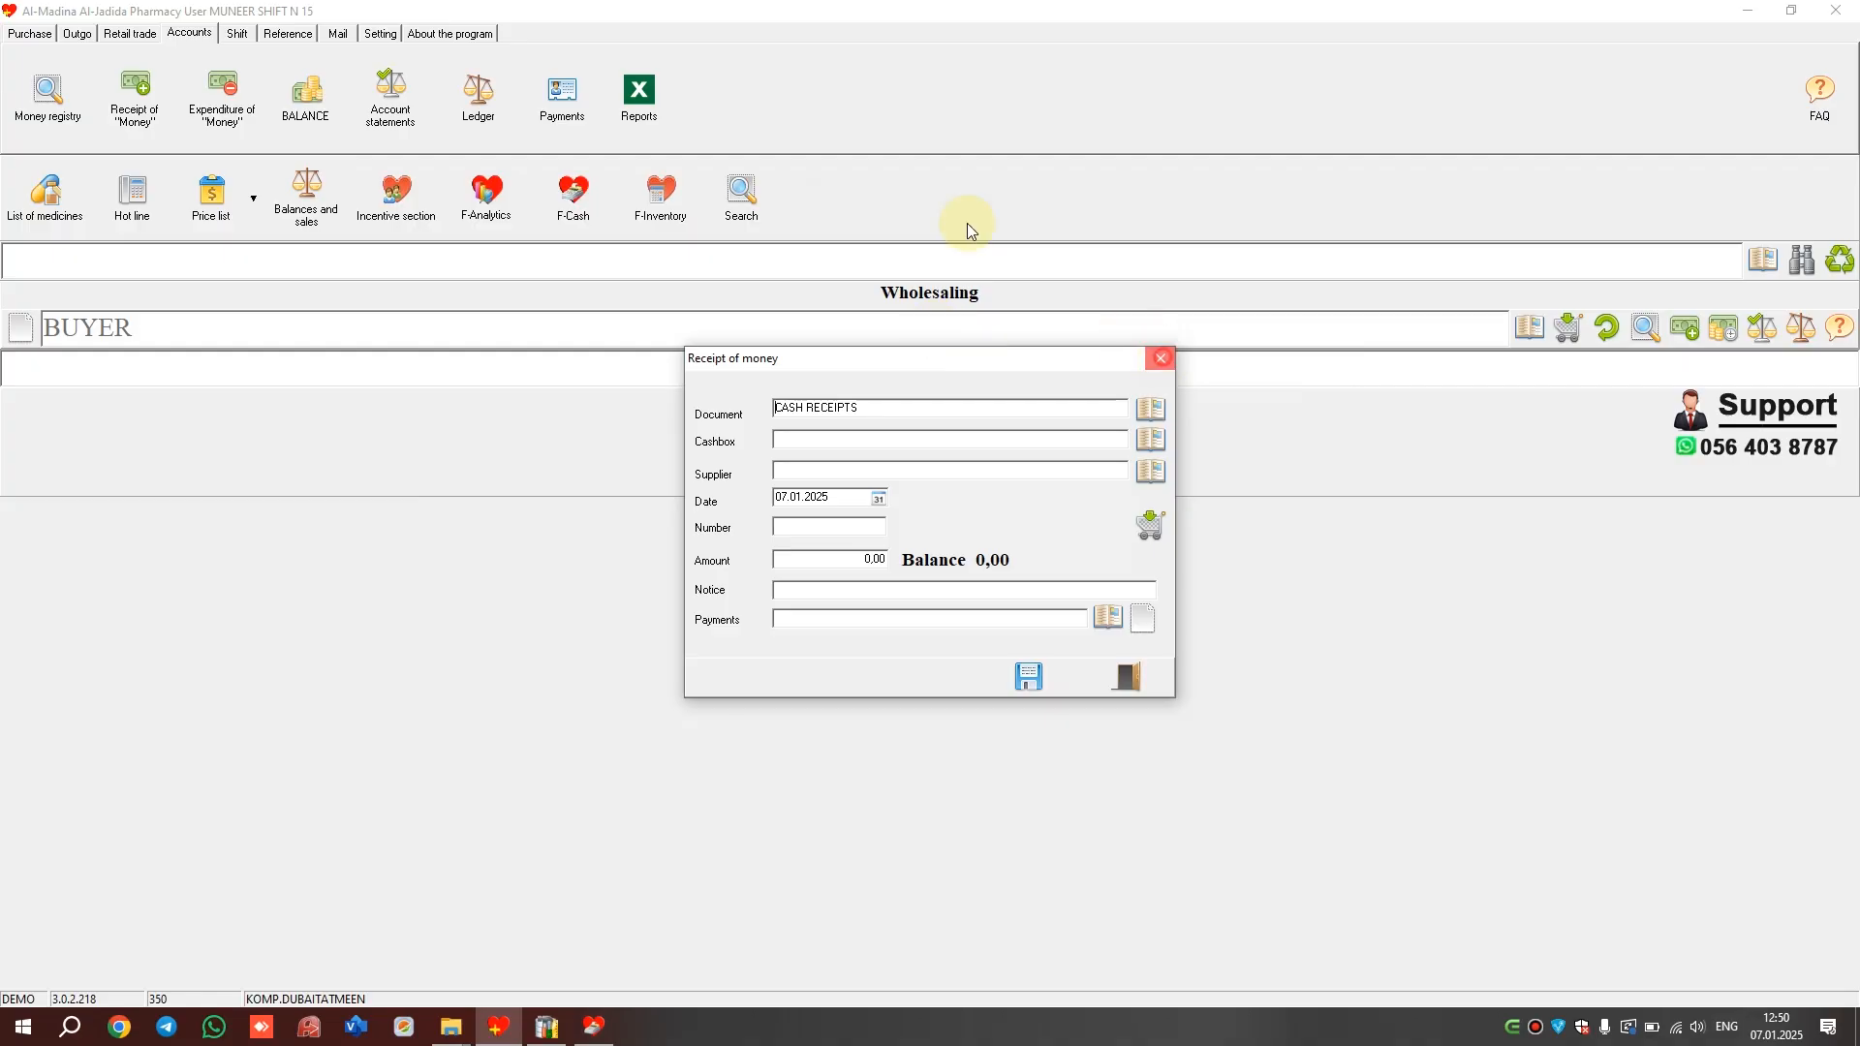
Start a SPENDING OF MONEY document with a new SALARY payment category
key("Escape")
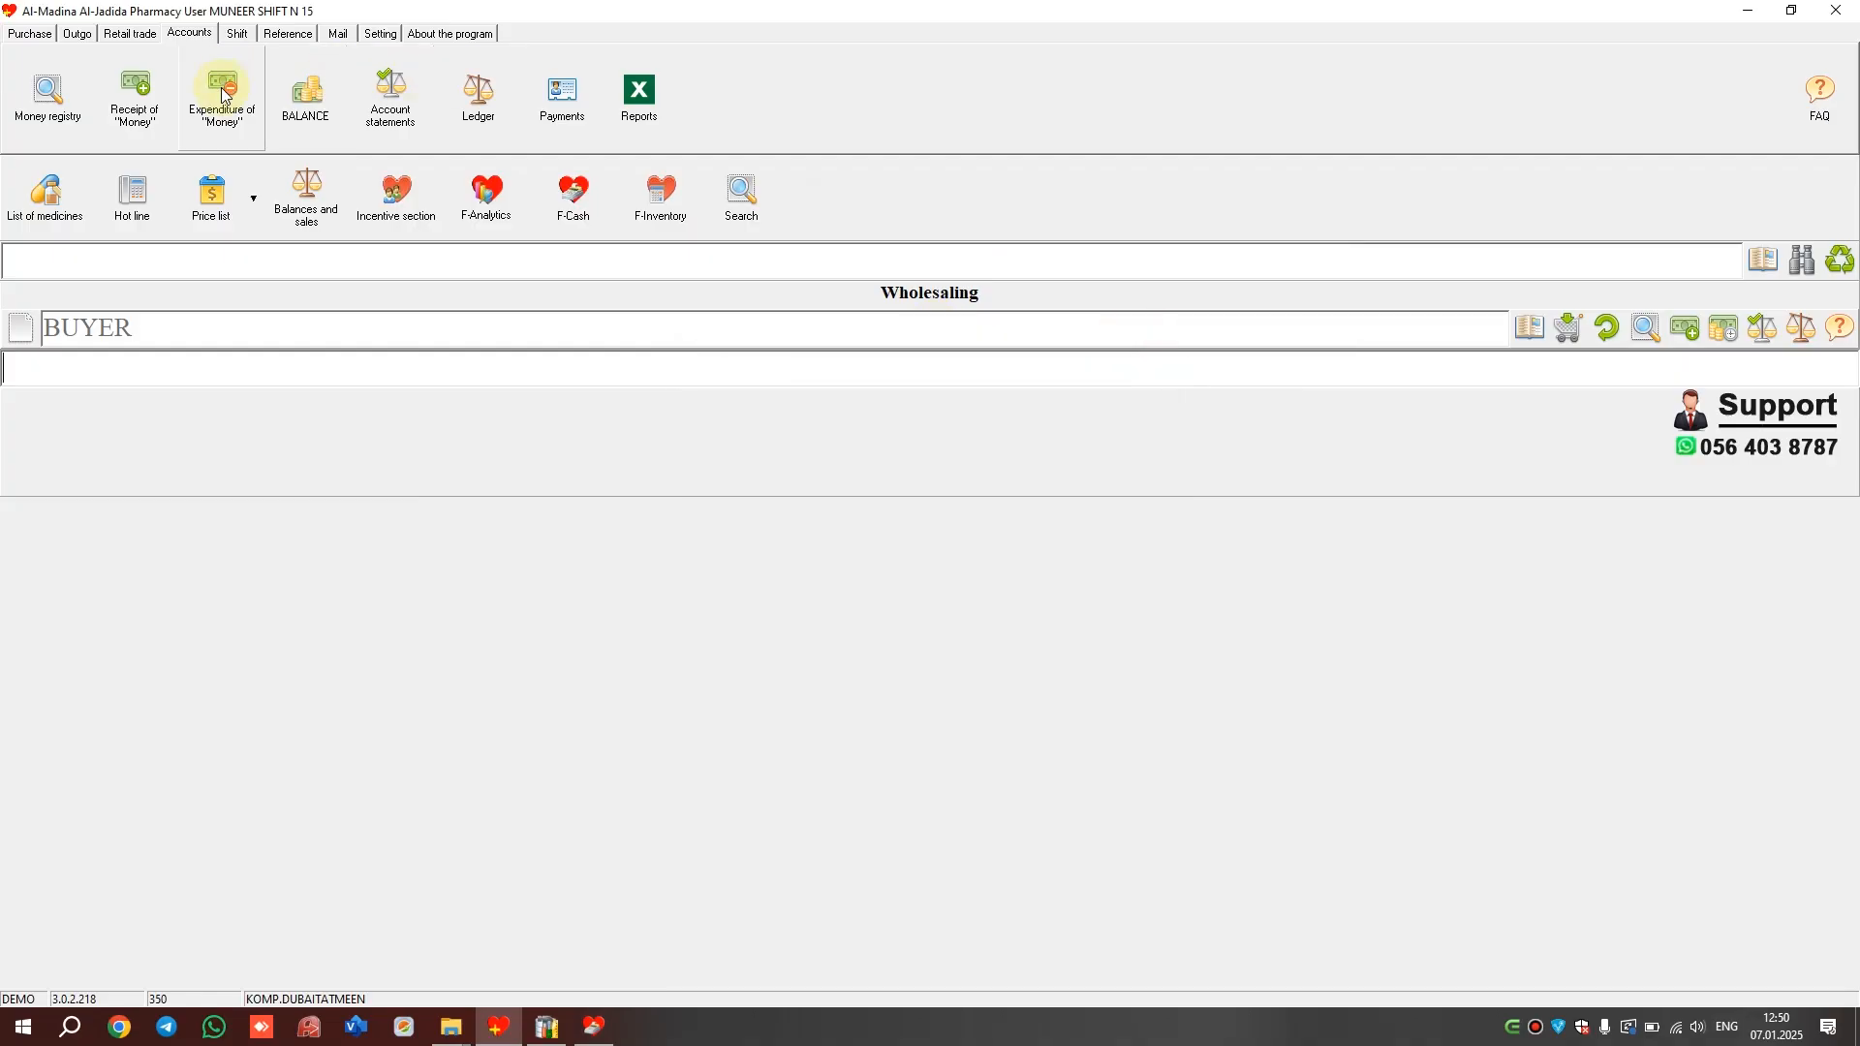
left_click(222, 92)
left_click(1150, 408)
double_click(639, 309)
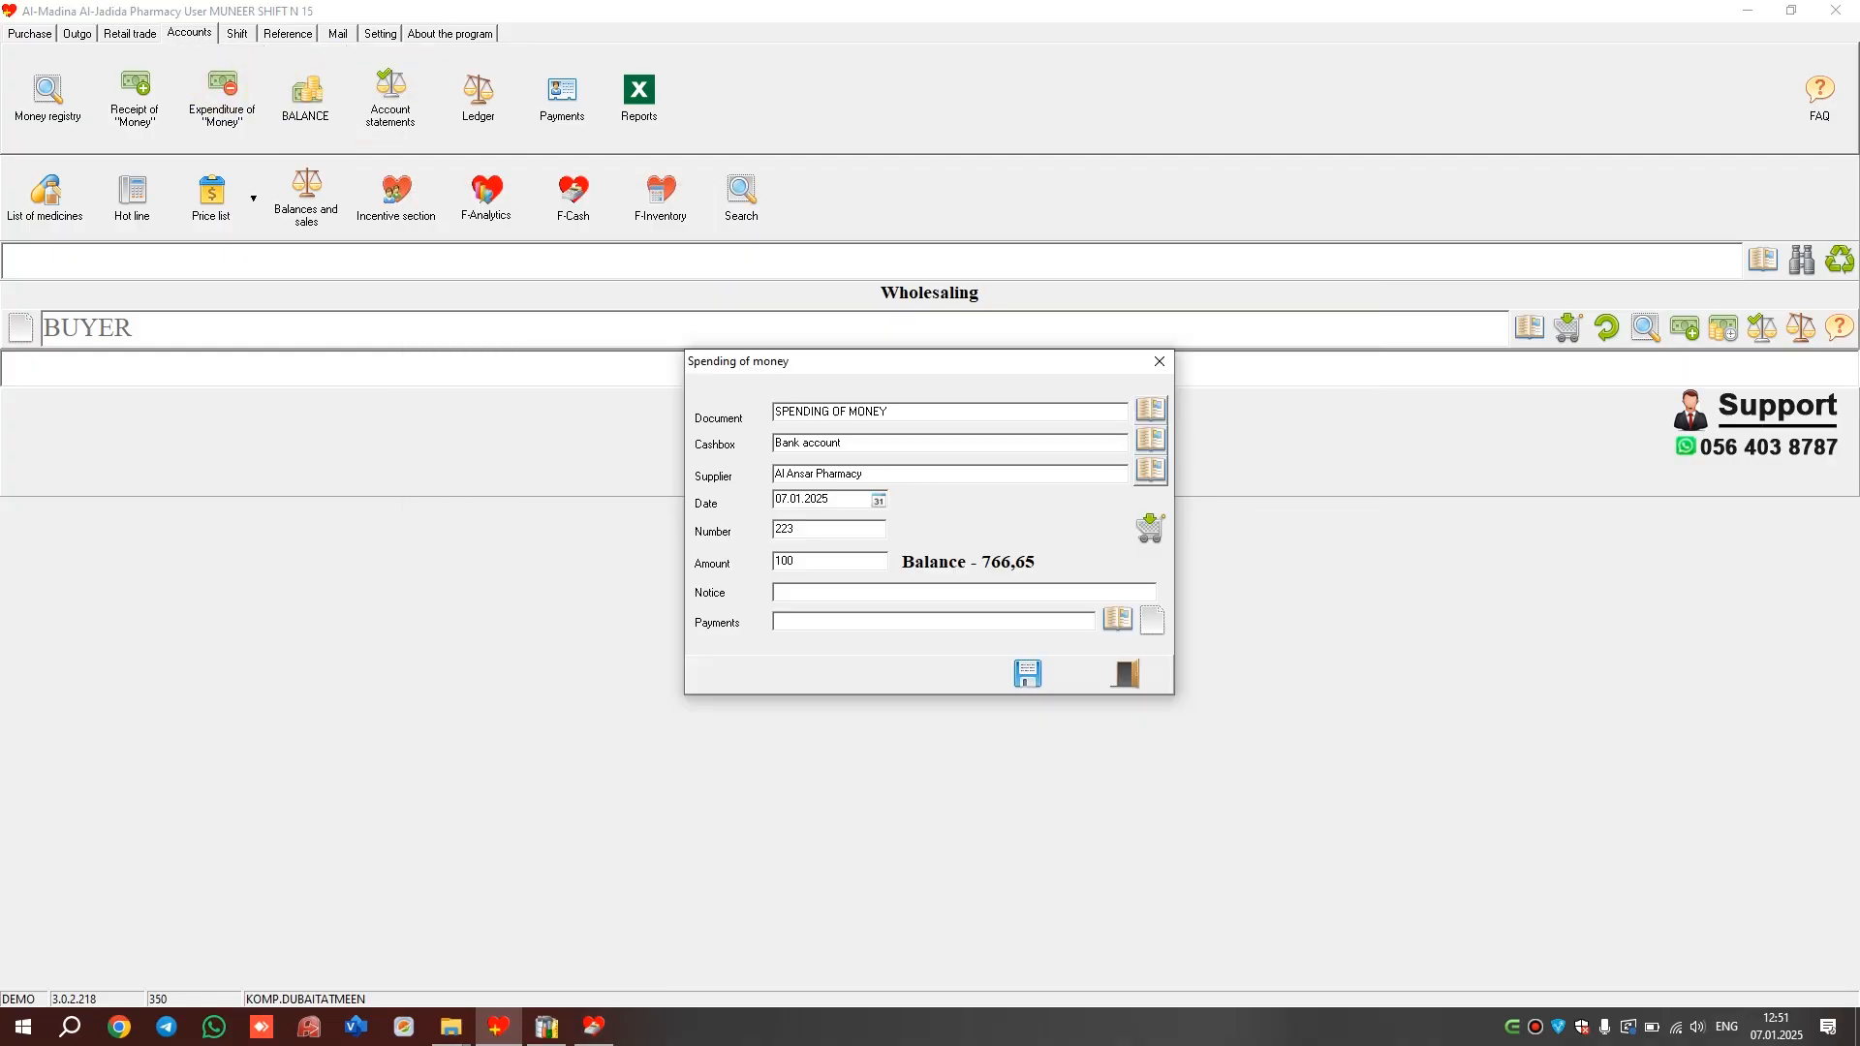
left_click(1154, 628)
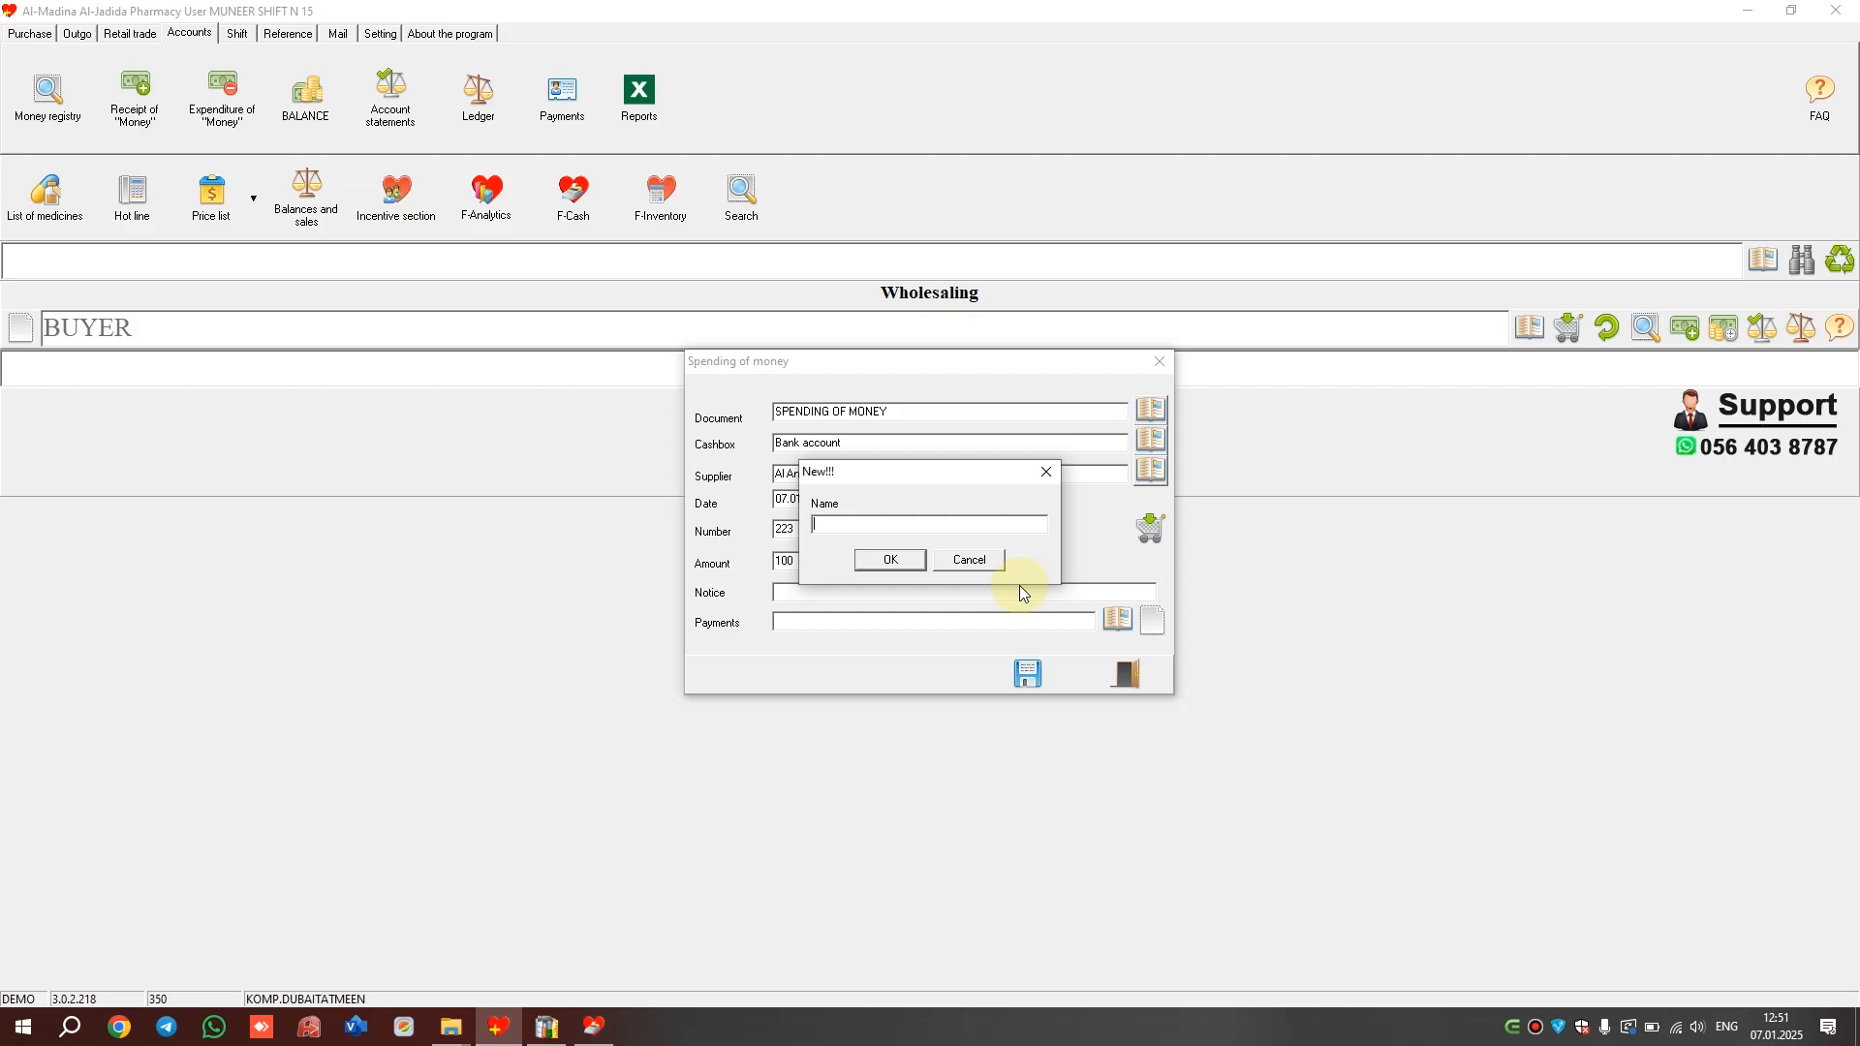
type("SALARY")
left_click(889, 560)
Pay both ACORUS invoices, 593,75 in total, from the Bank account
left_click(1151, 439)
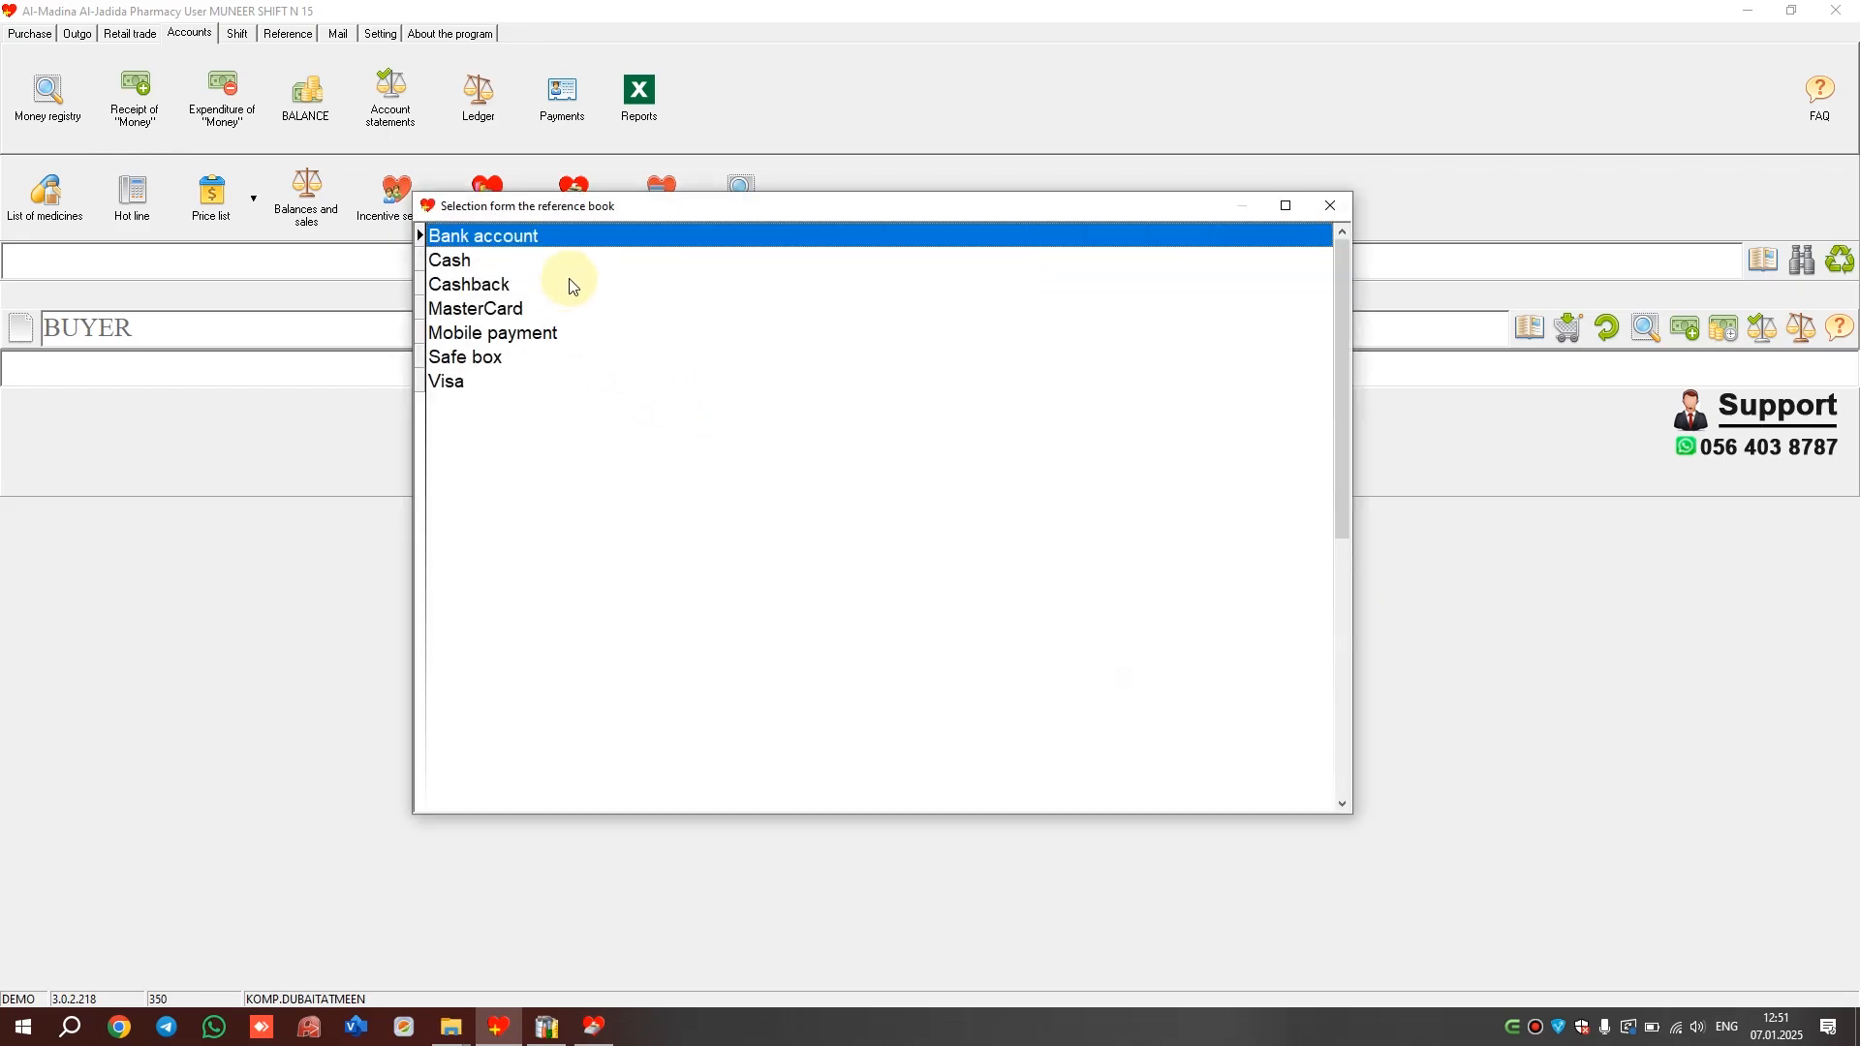
key("Return")
left_click(1151, 471)
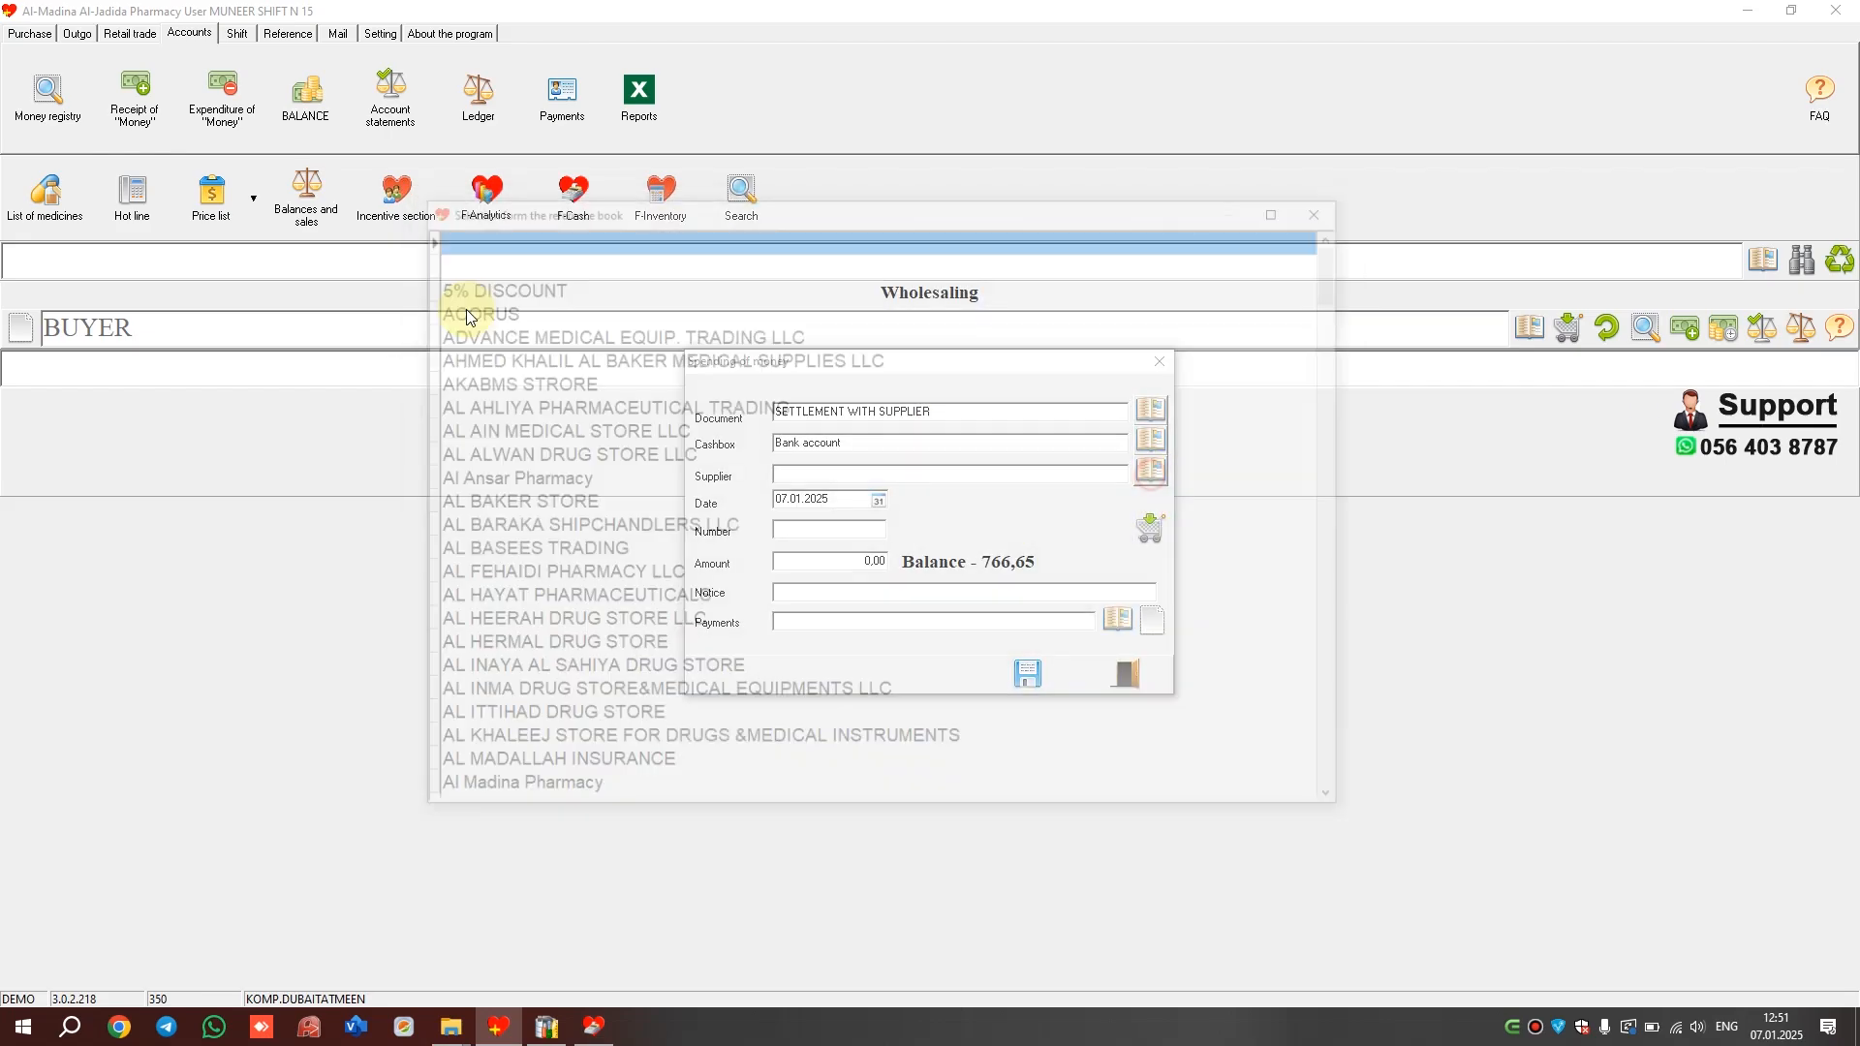
double_click(457, 306)
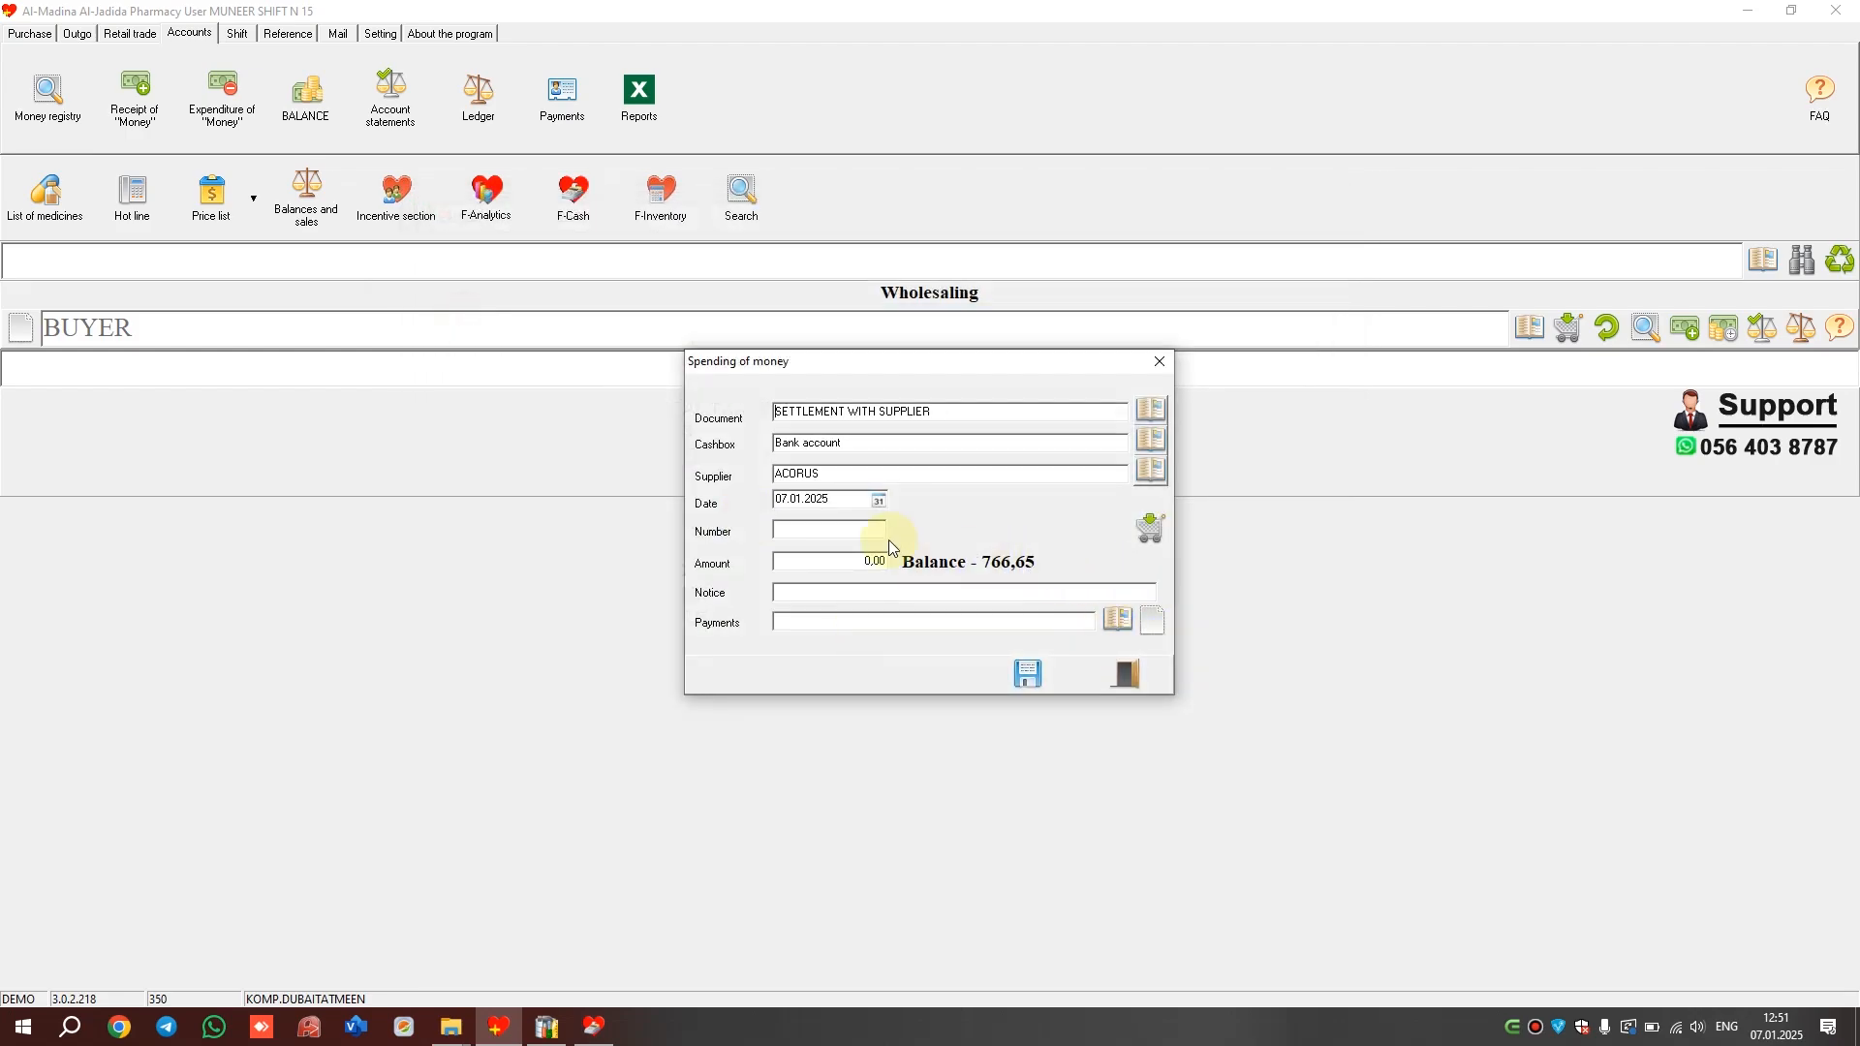
left_click(1151, 530)
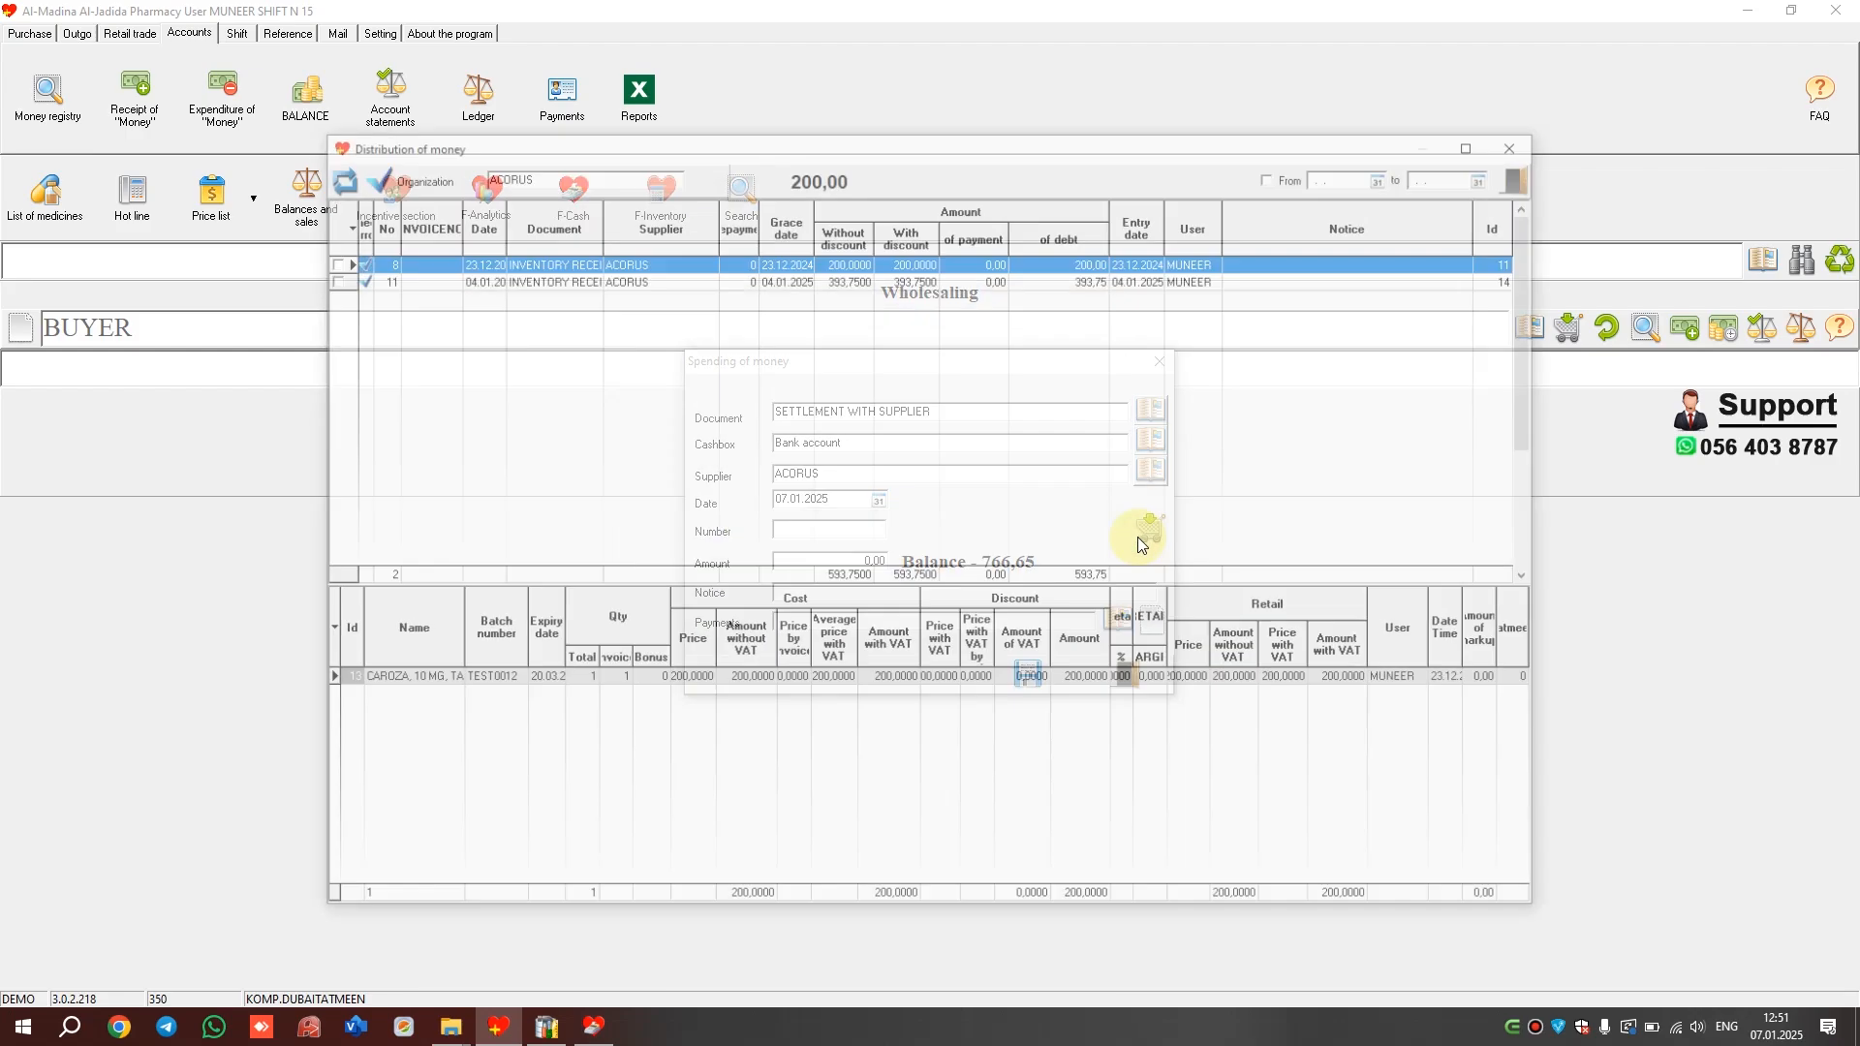
left_click(326, 278)
left_click(326, 261)
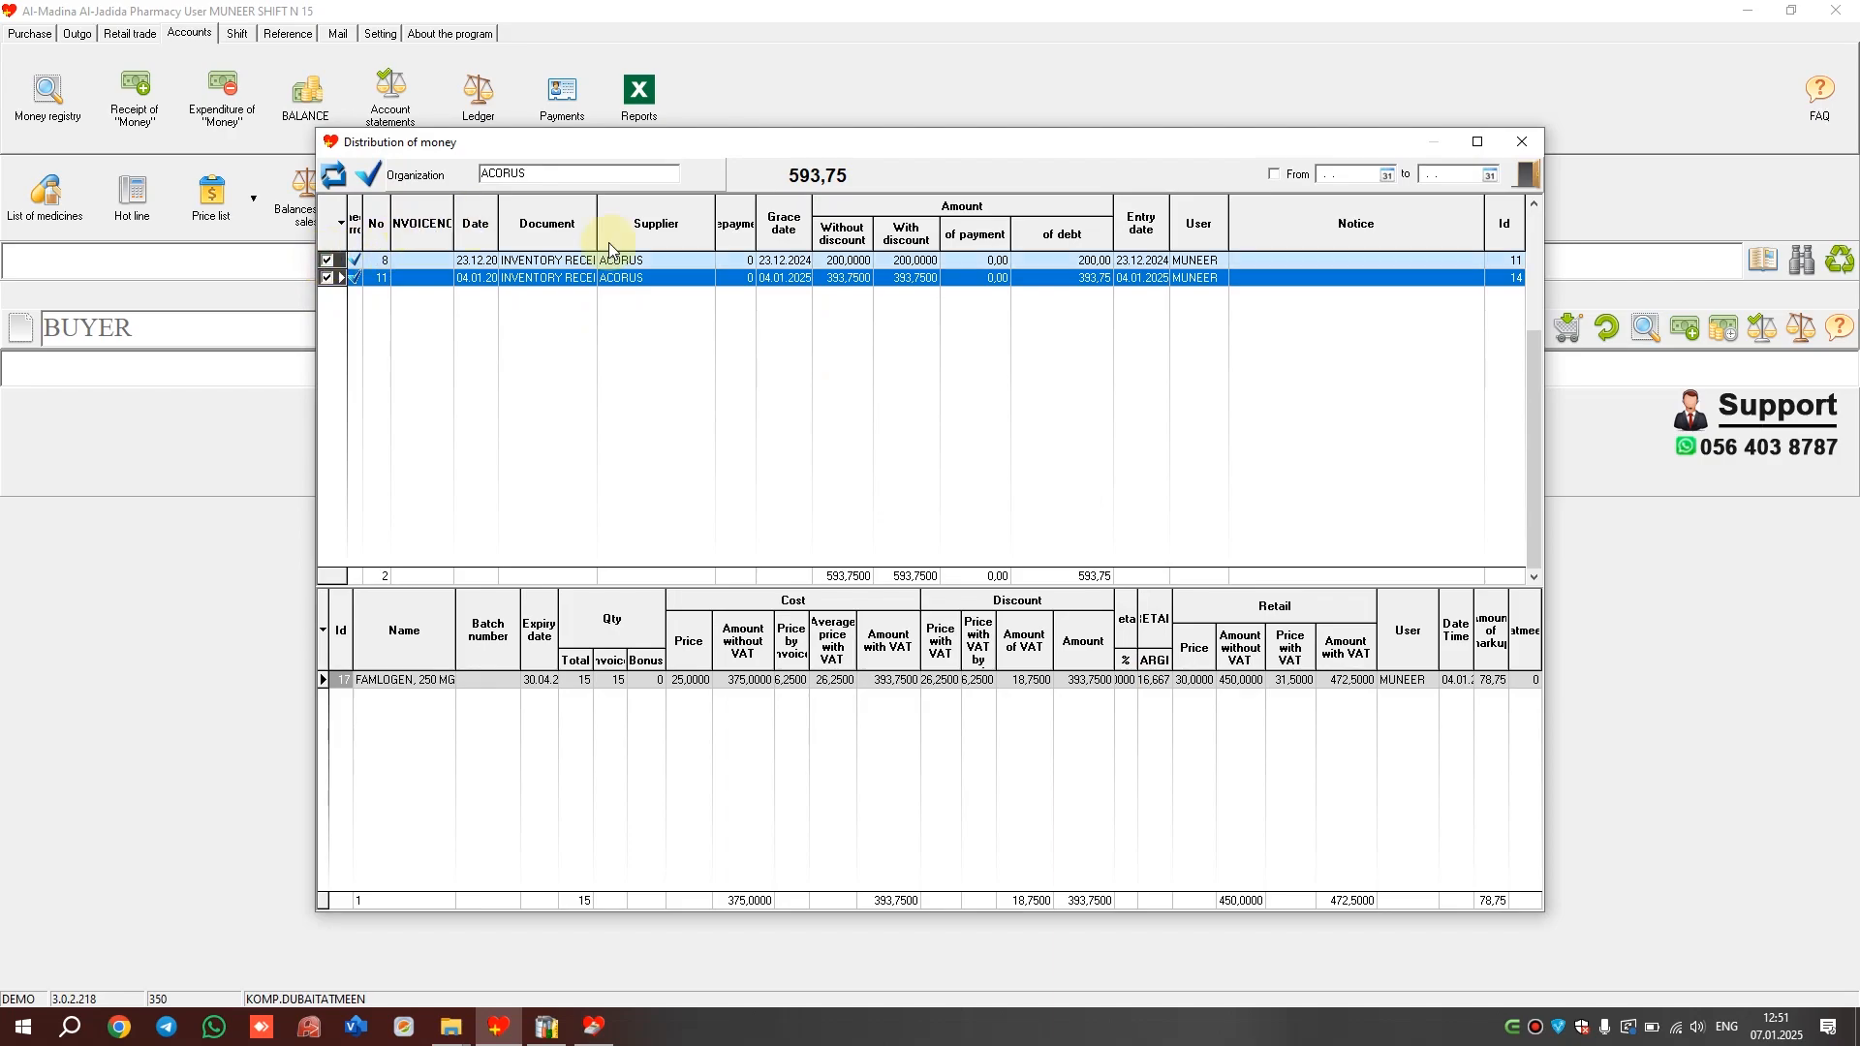
left_click(369, 179)
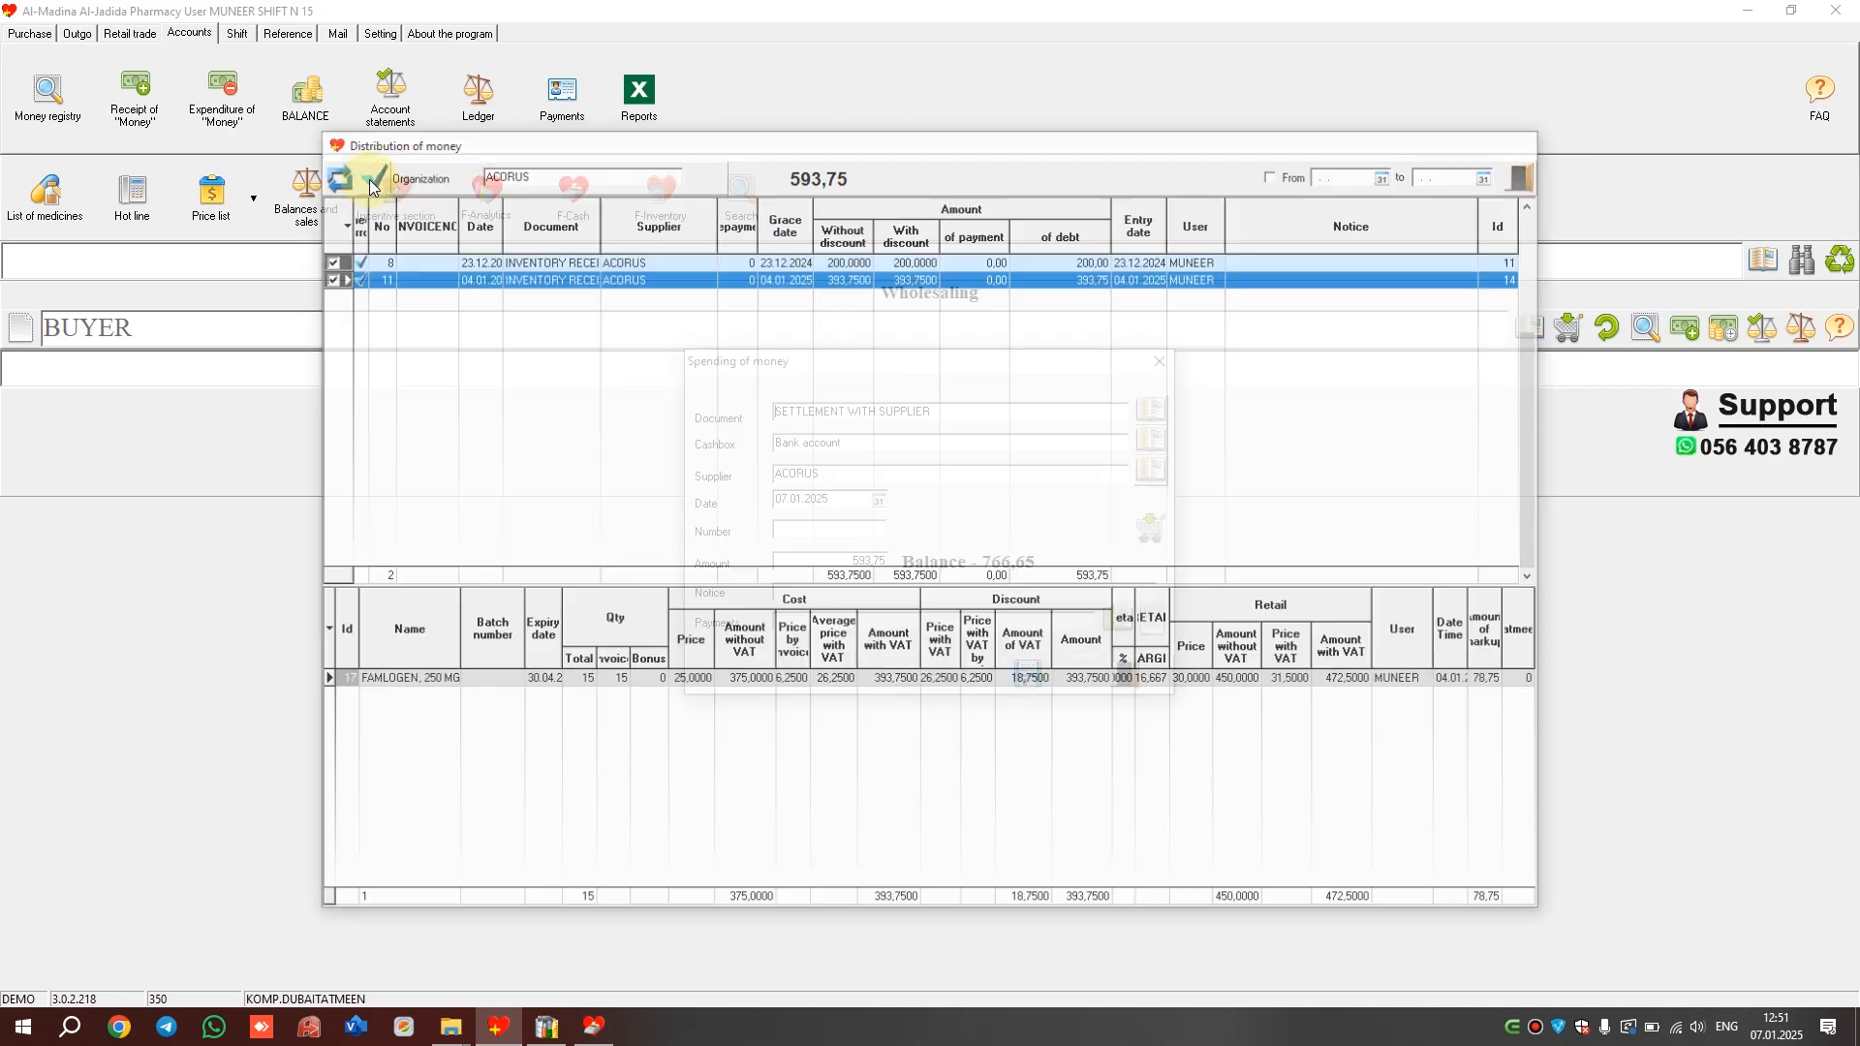
Fill in and save a new Dubai courier card with incentive 3
left_click(858, 560)
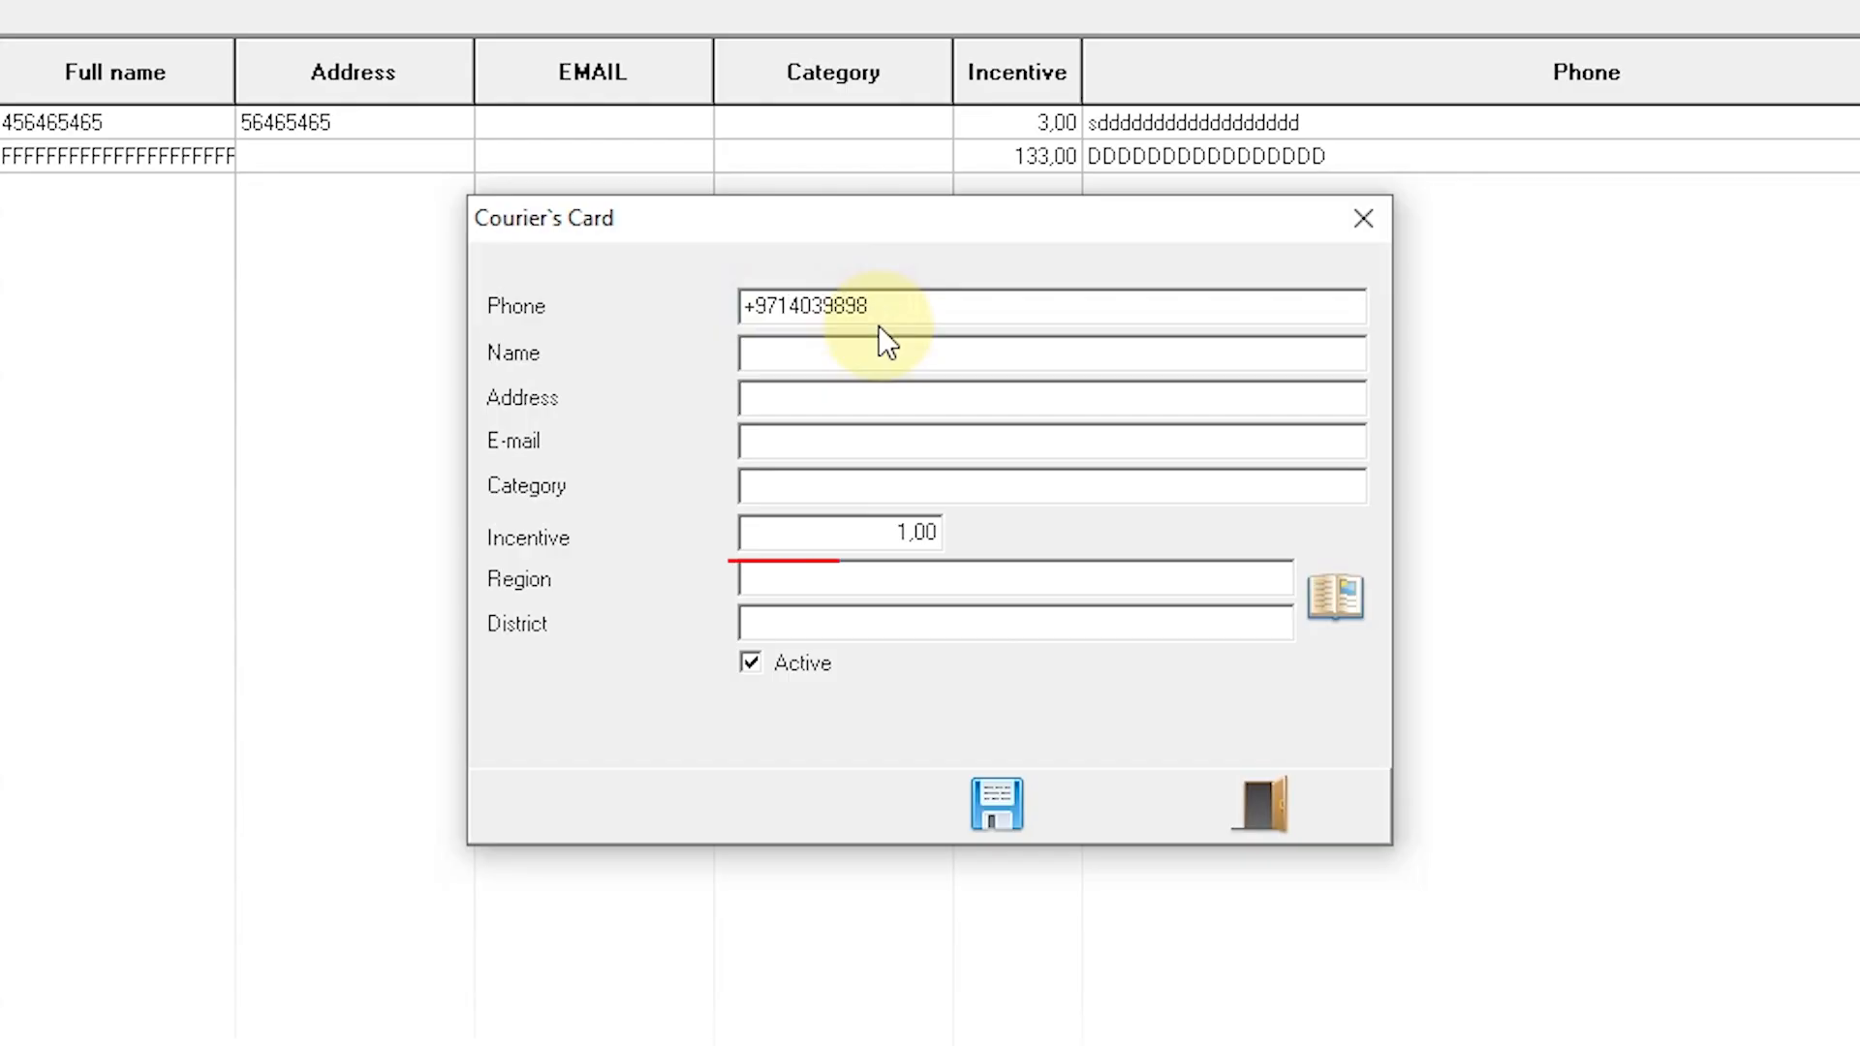
type("NibalDubai3")
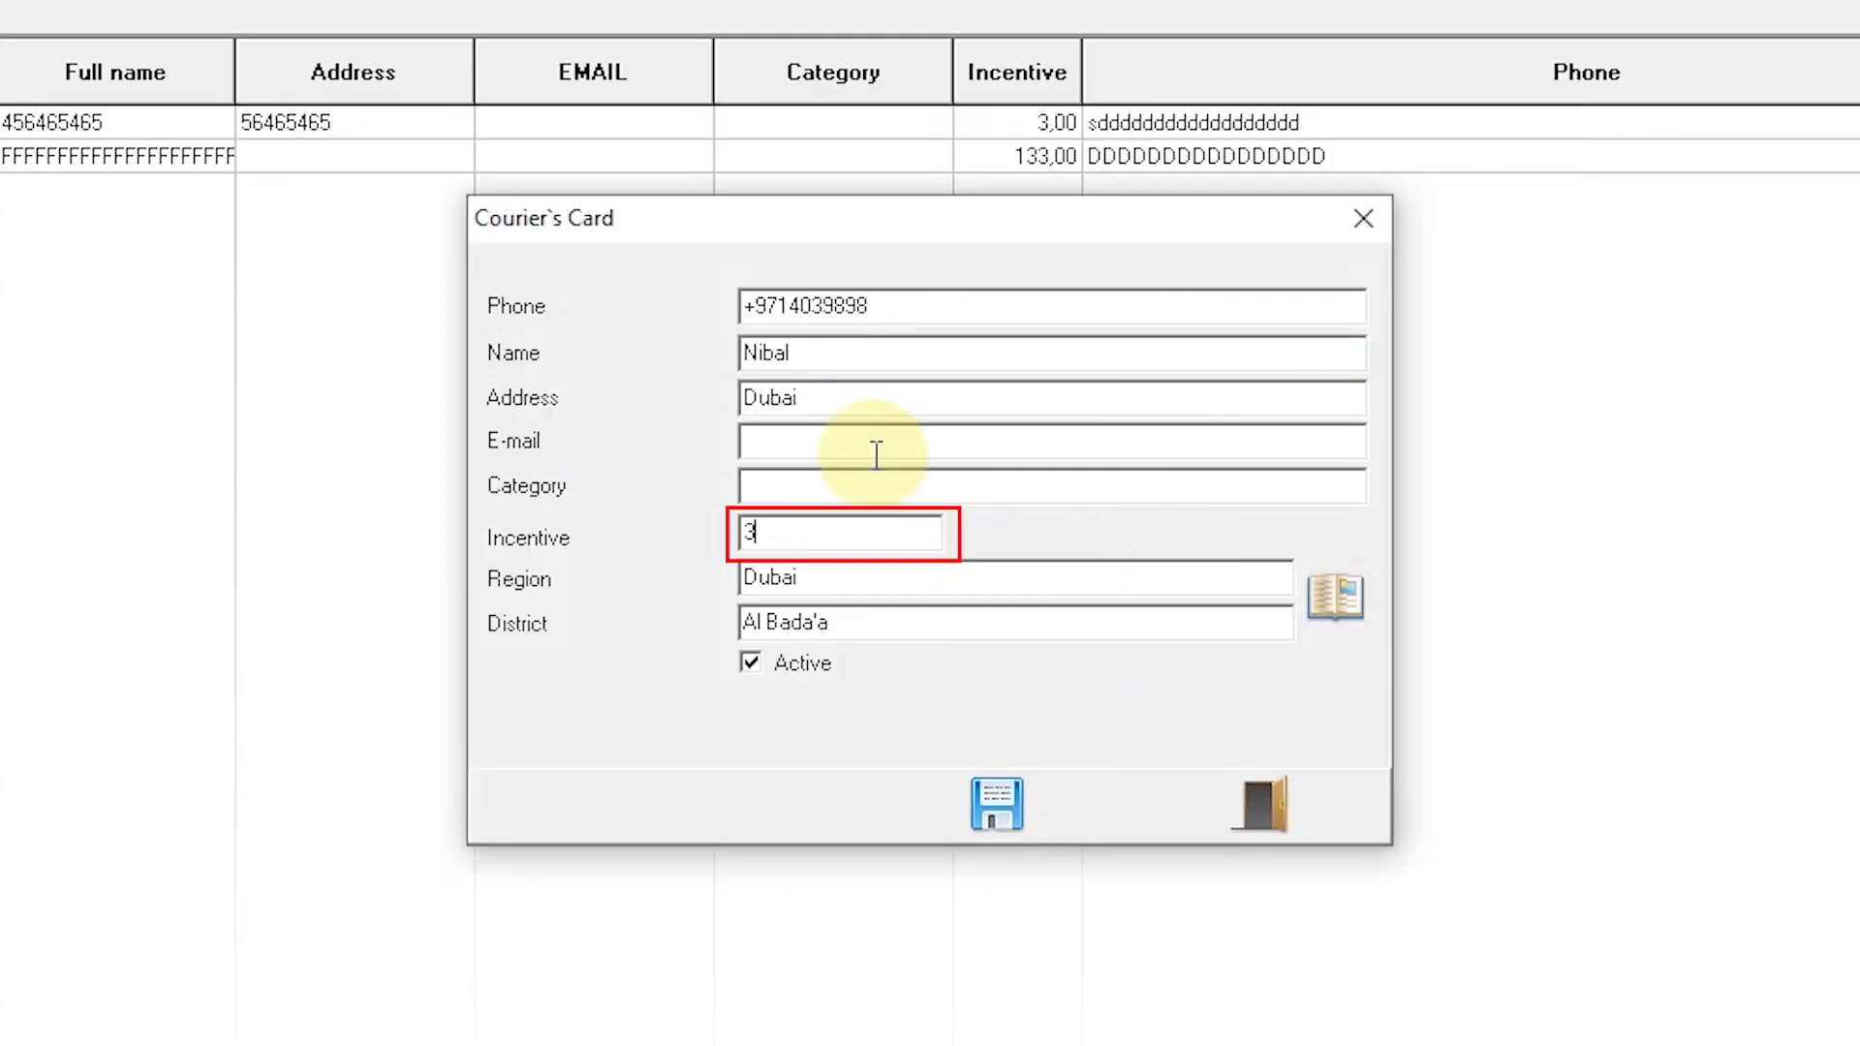
left_click(1032, 808)
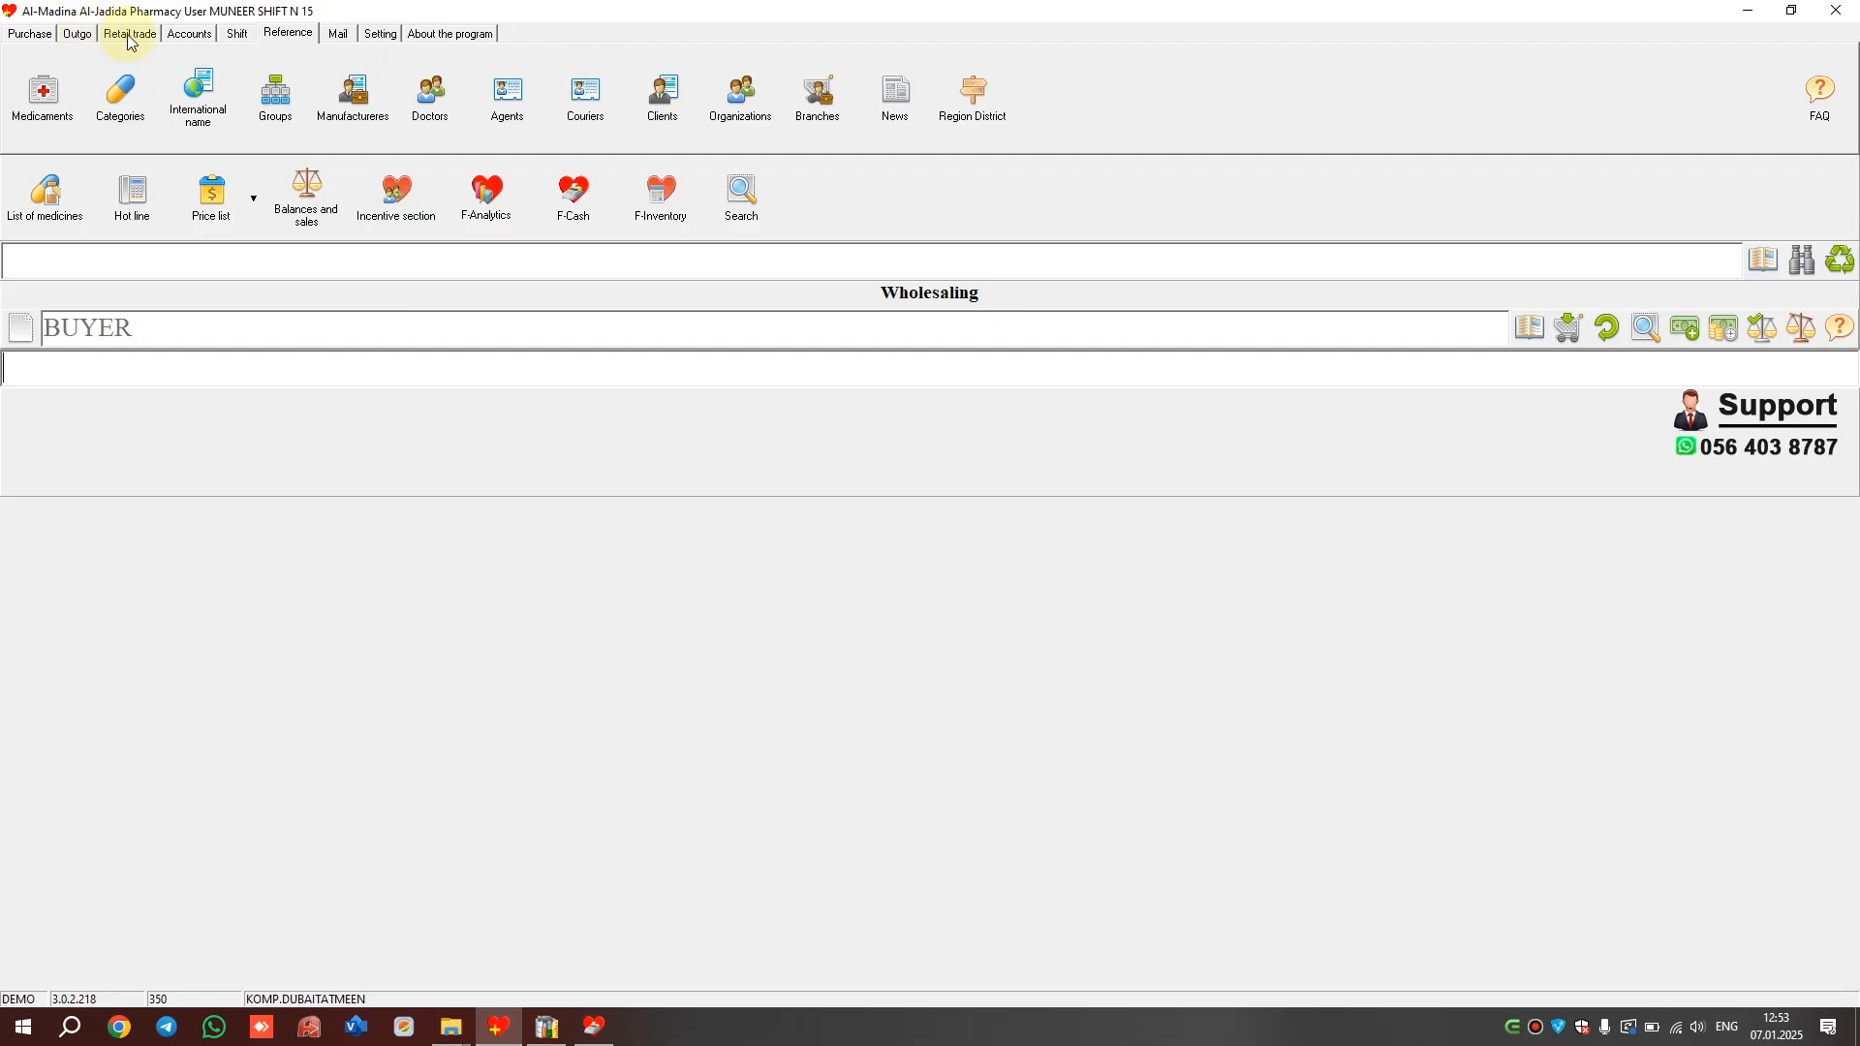
left_click(130, 32)
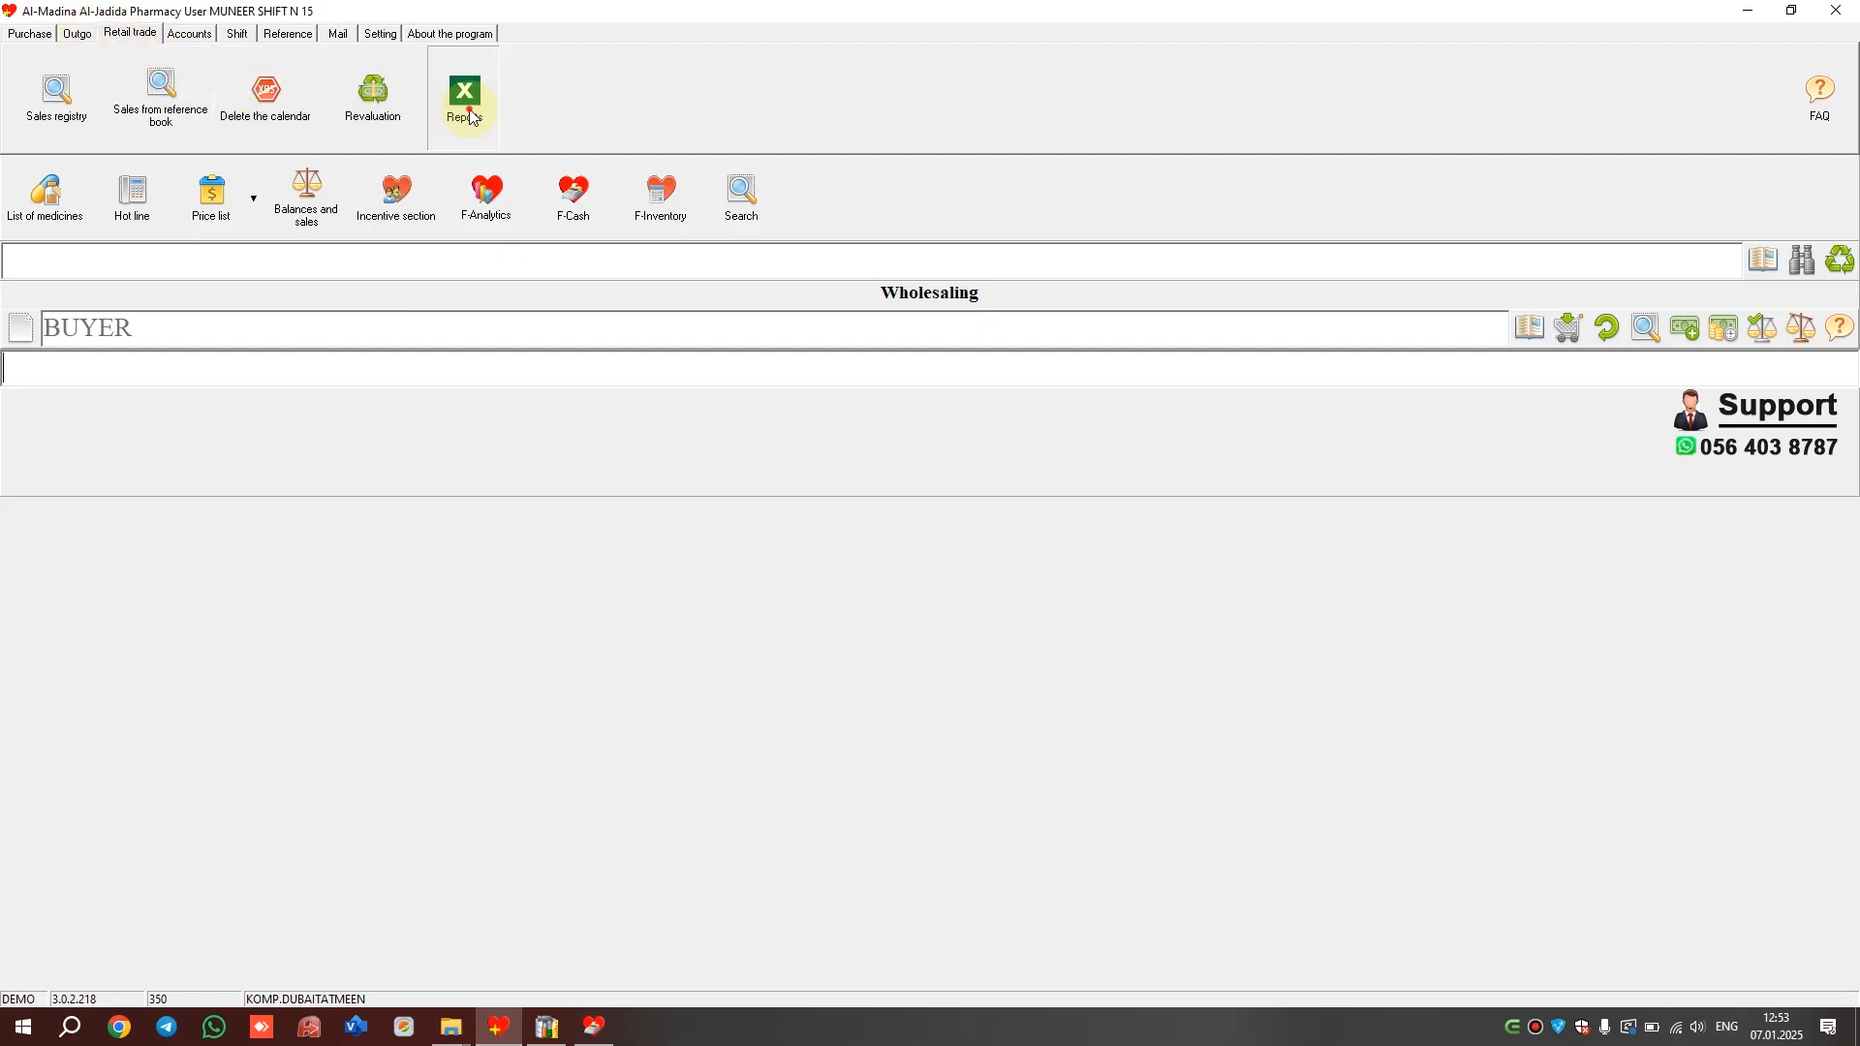
Export the SALES BY COURIERS report from 01.01.2024 to 07.01.2025 to Excel, then close Excel
left_click(463, 97)
left_click(854, 469)
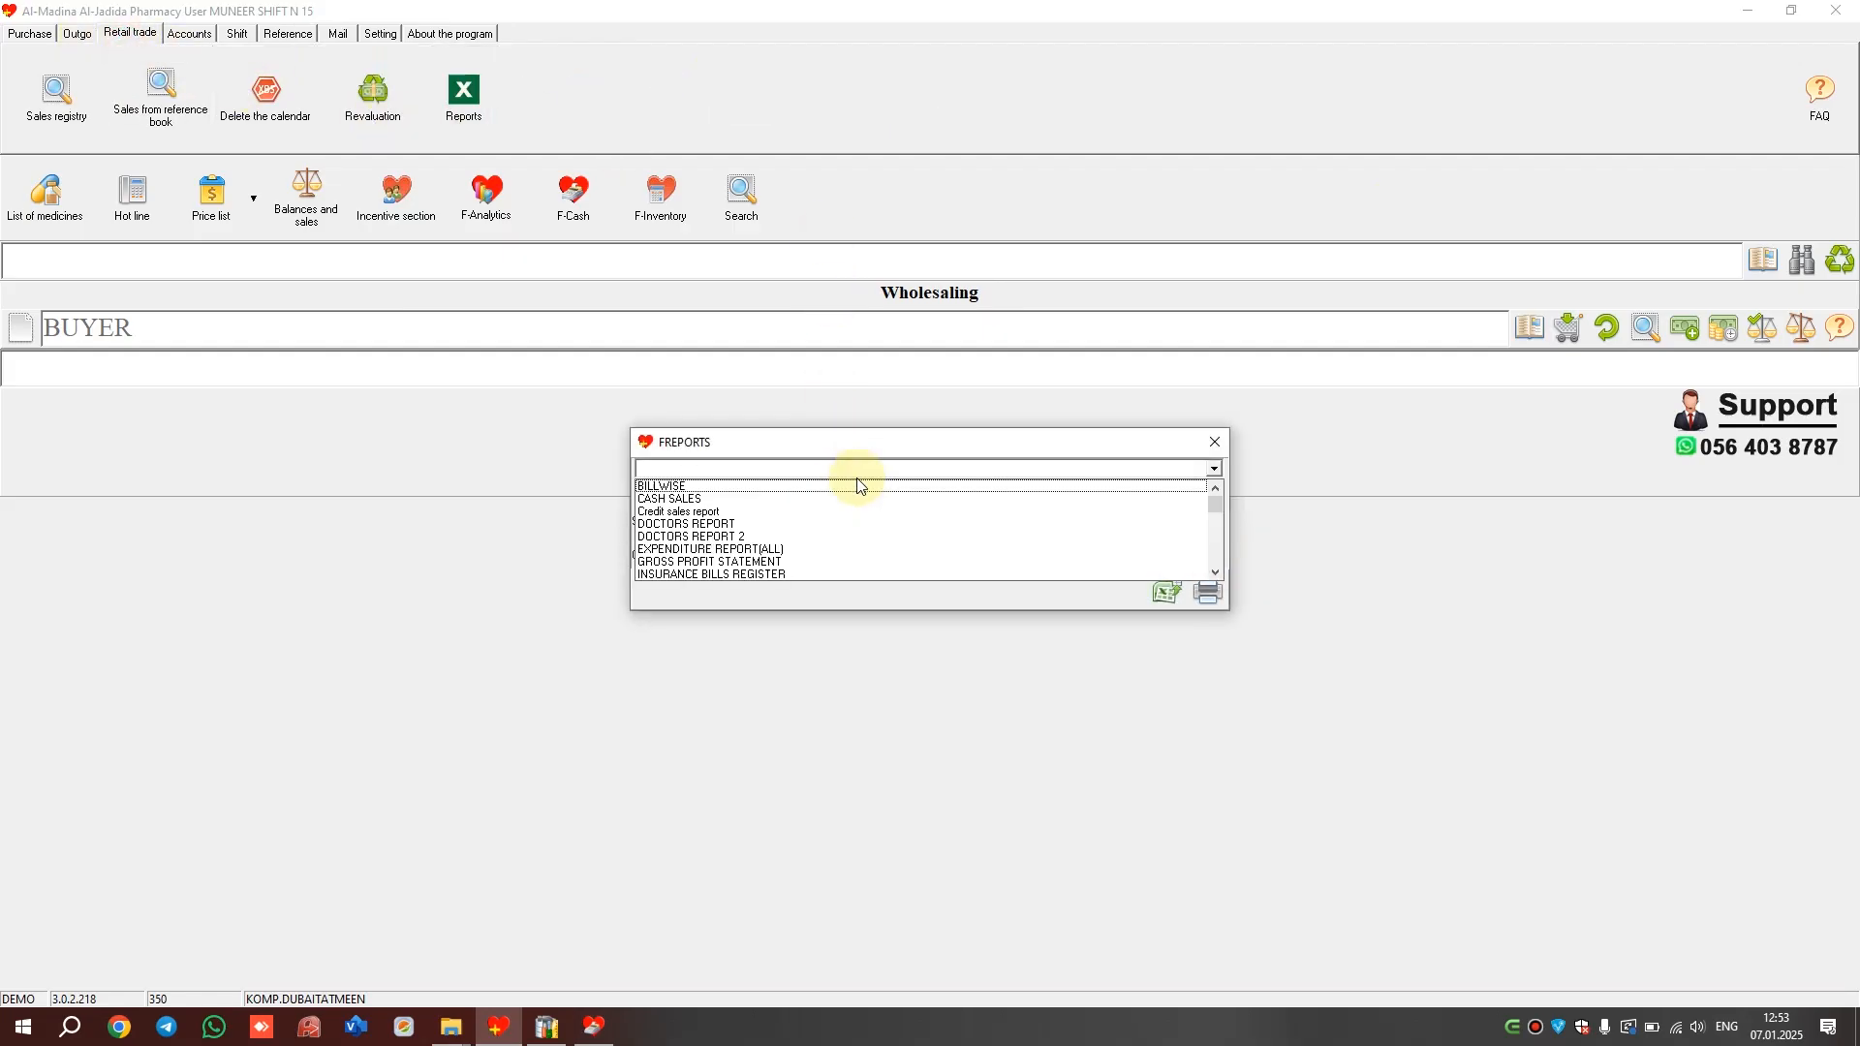
scroll(858, 484, "down", 5)
left_click(759, 529)
left_click(683, 497)
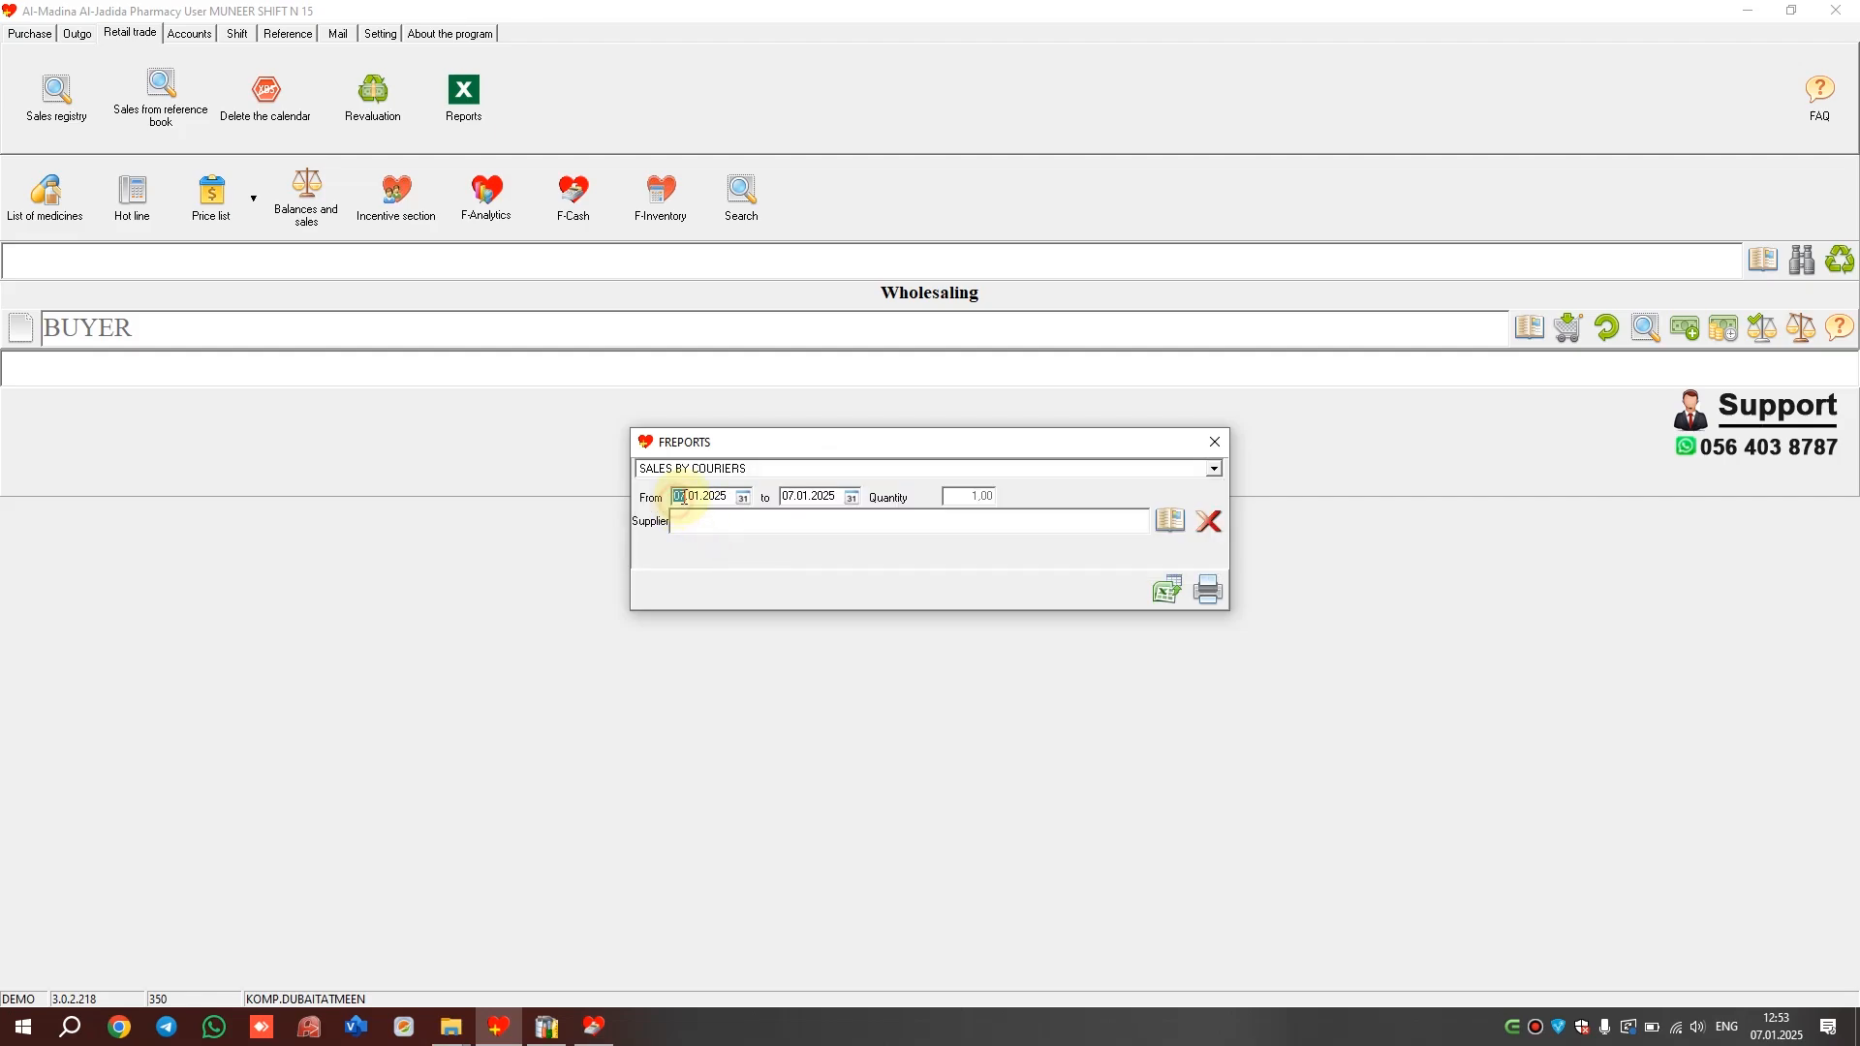
type("01.01.2024")
left_click(1167, 592)
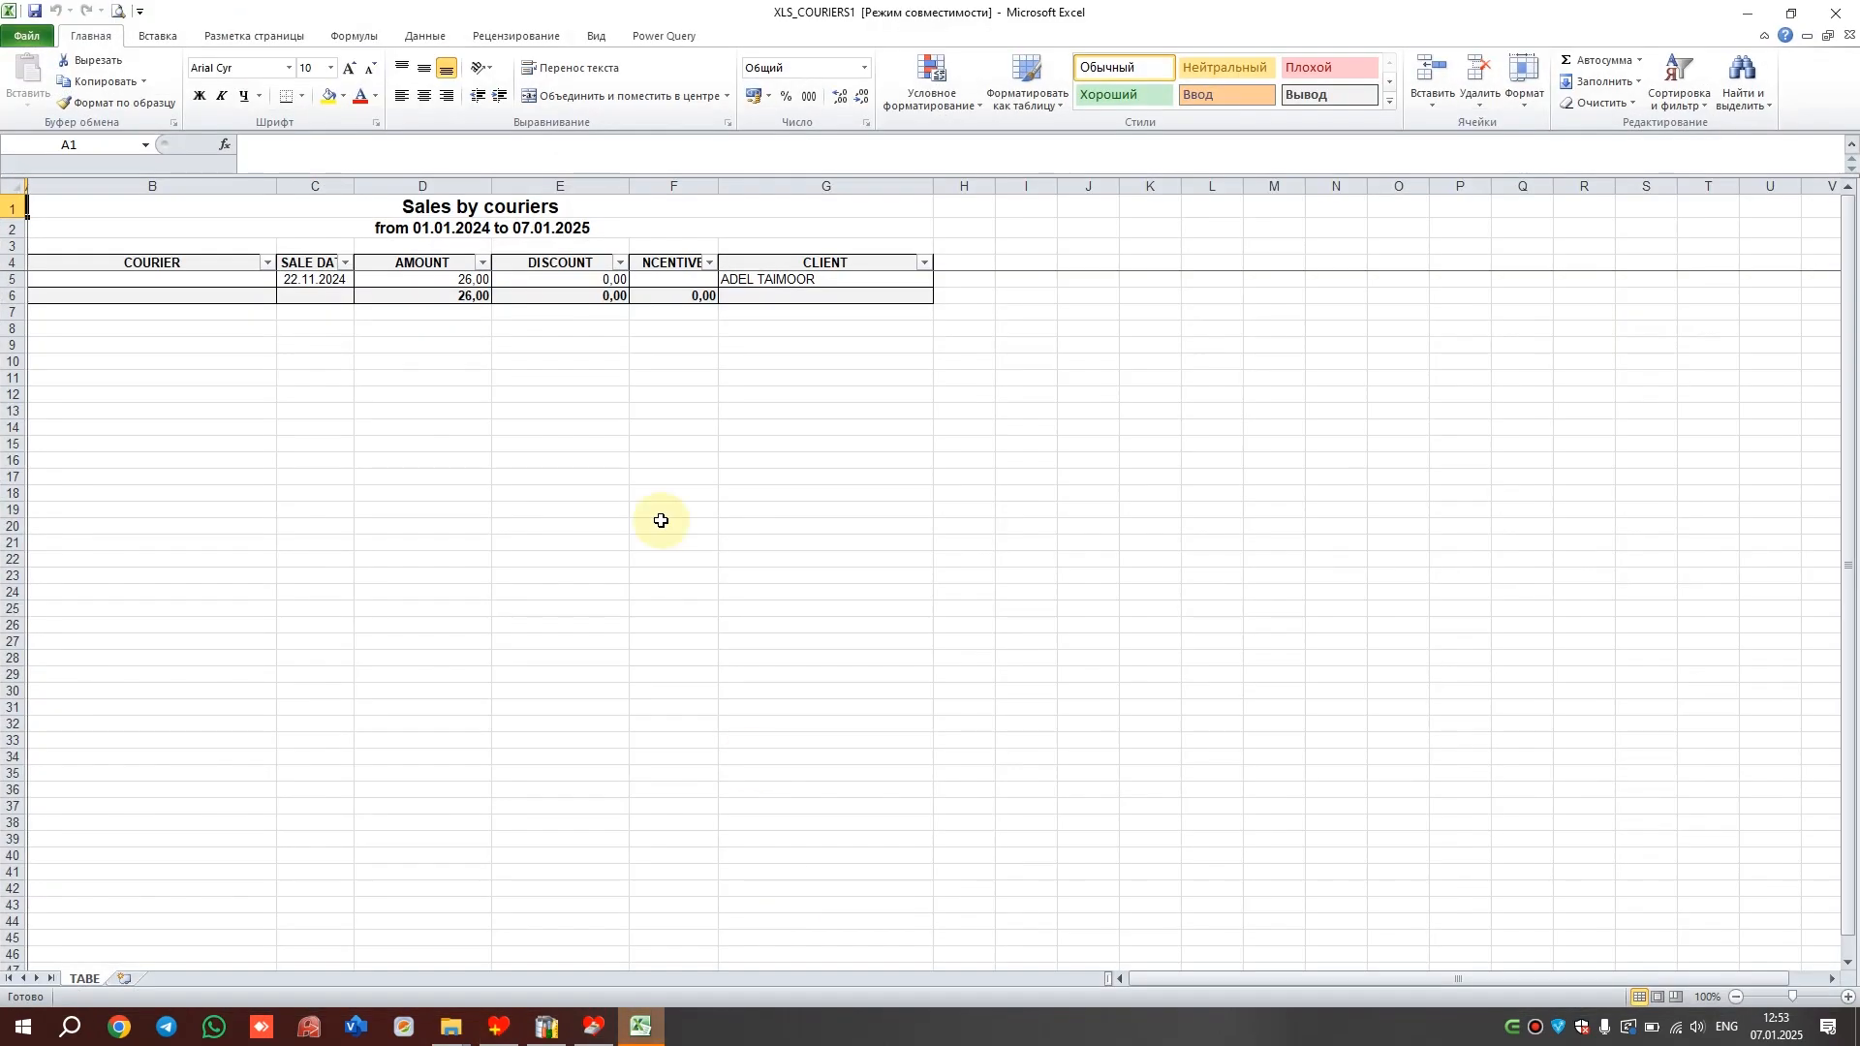
left_click(1836, 12)
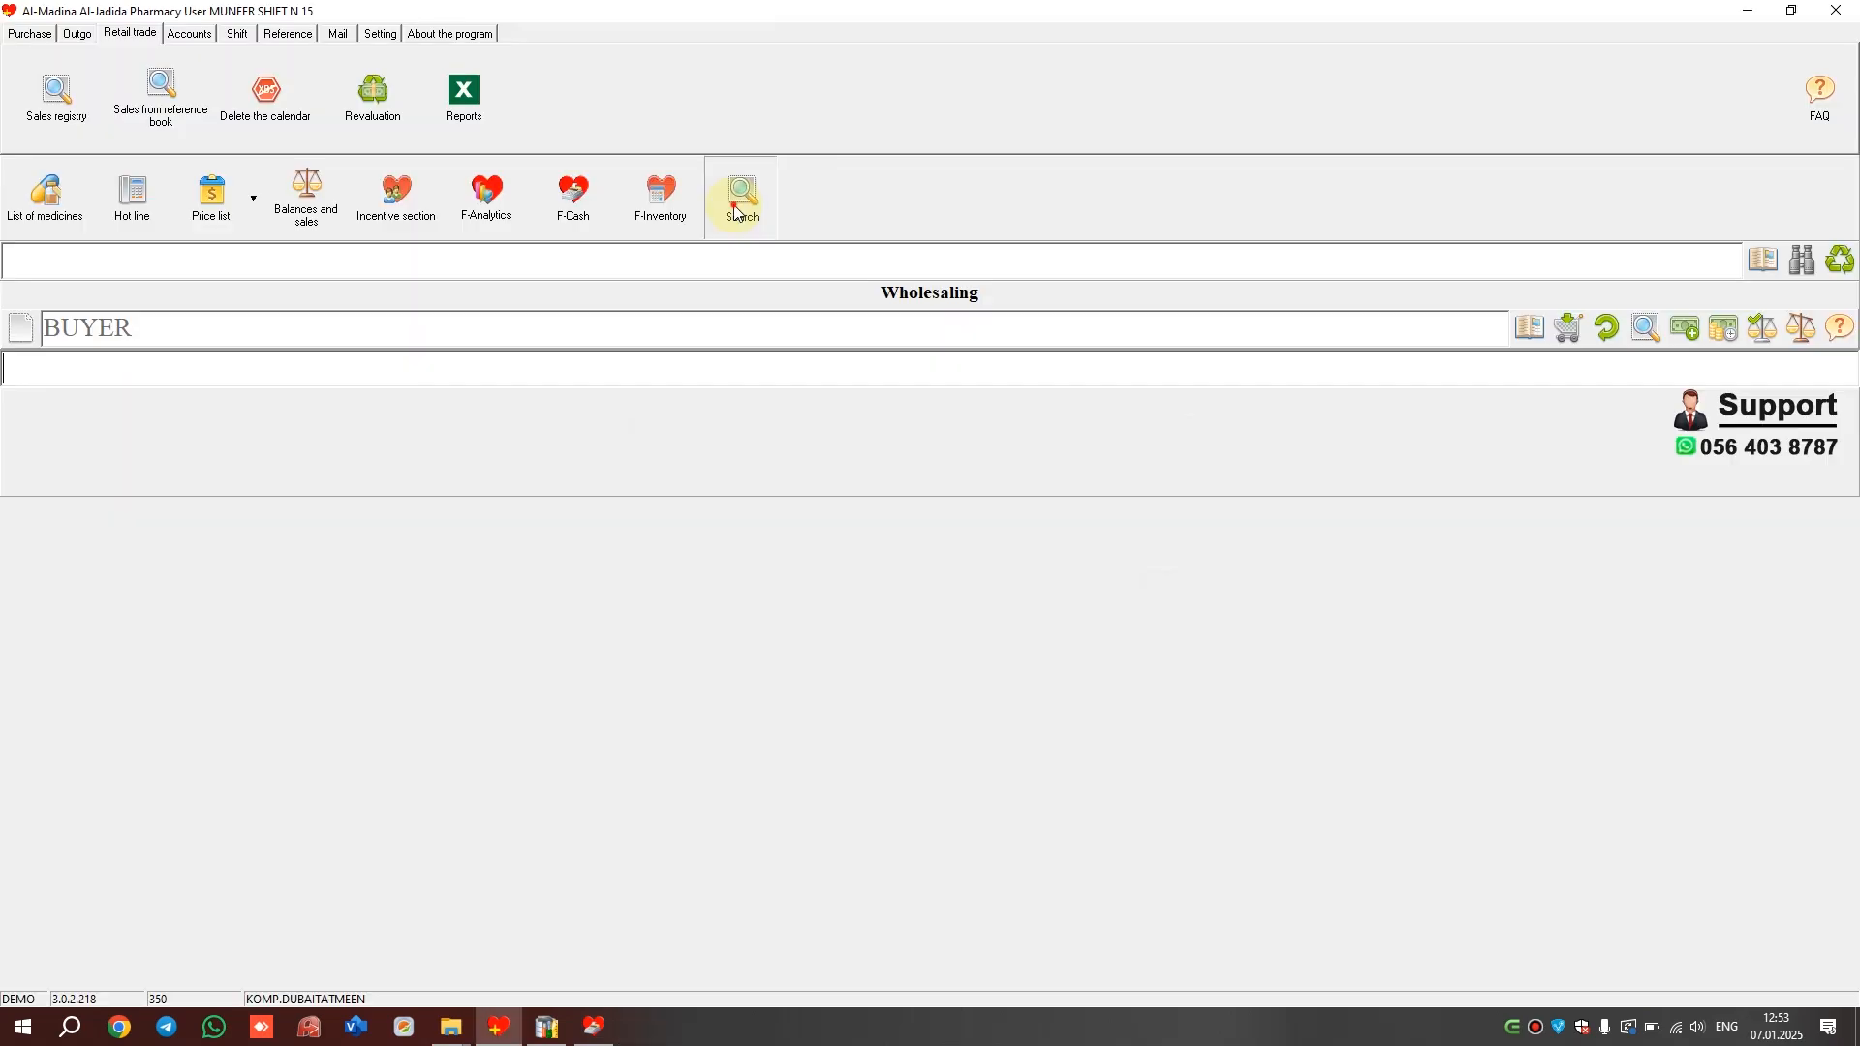
Search the FAQ for 'stock', play one answer's tutorial video, then go to Reference
left_click(738, 205)
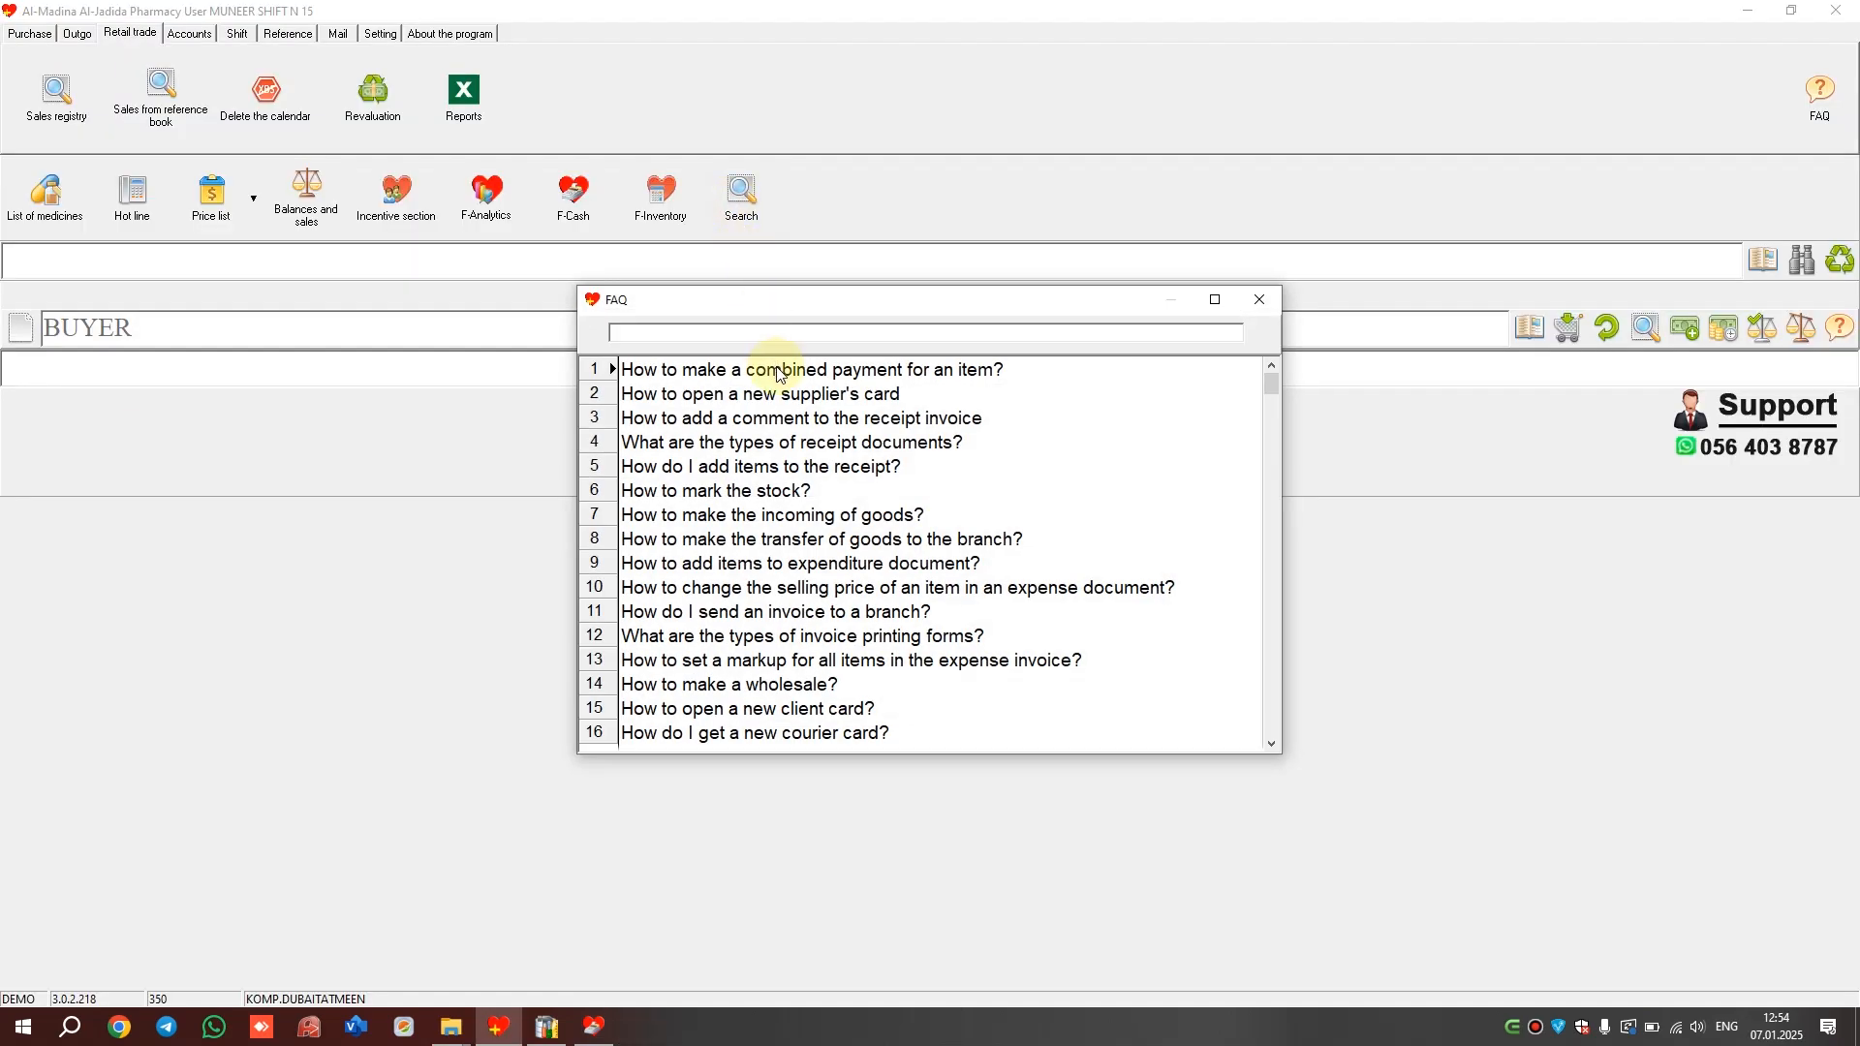
type("stock")
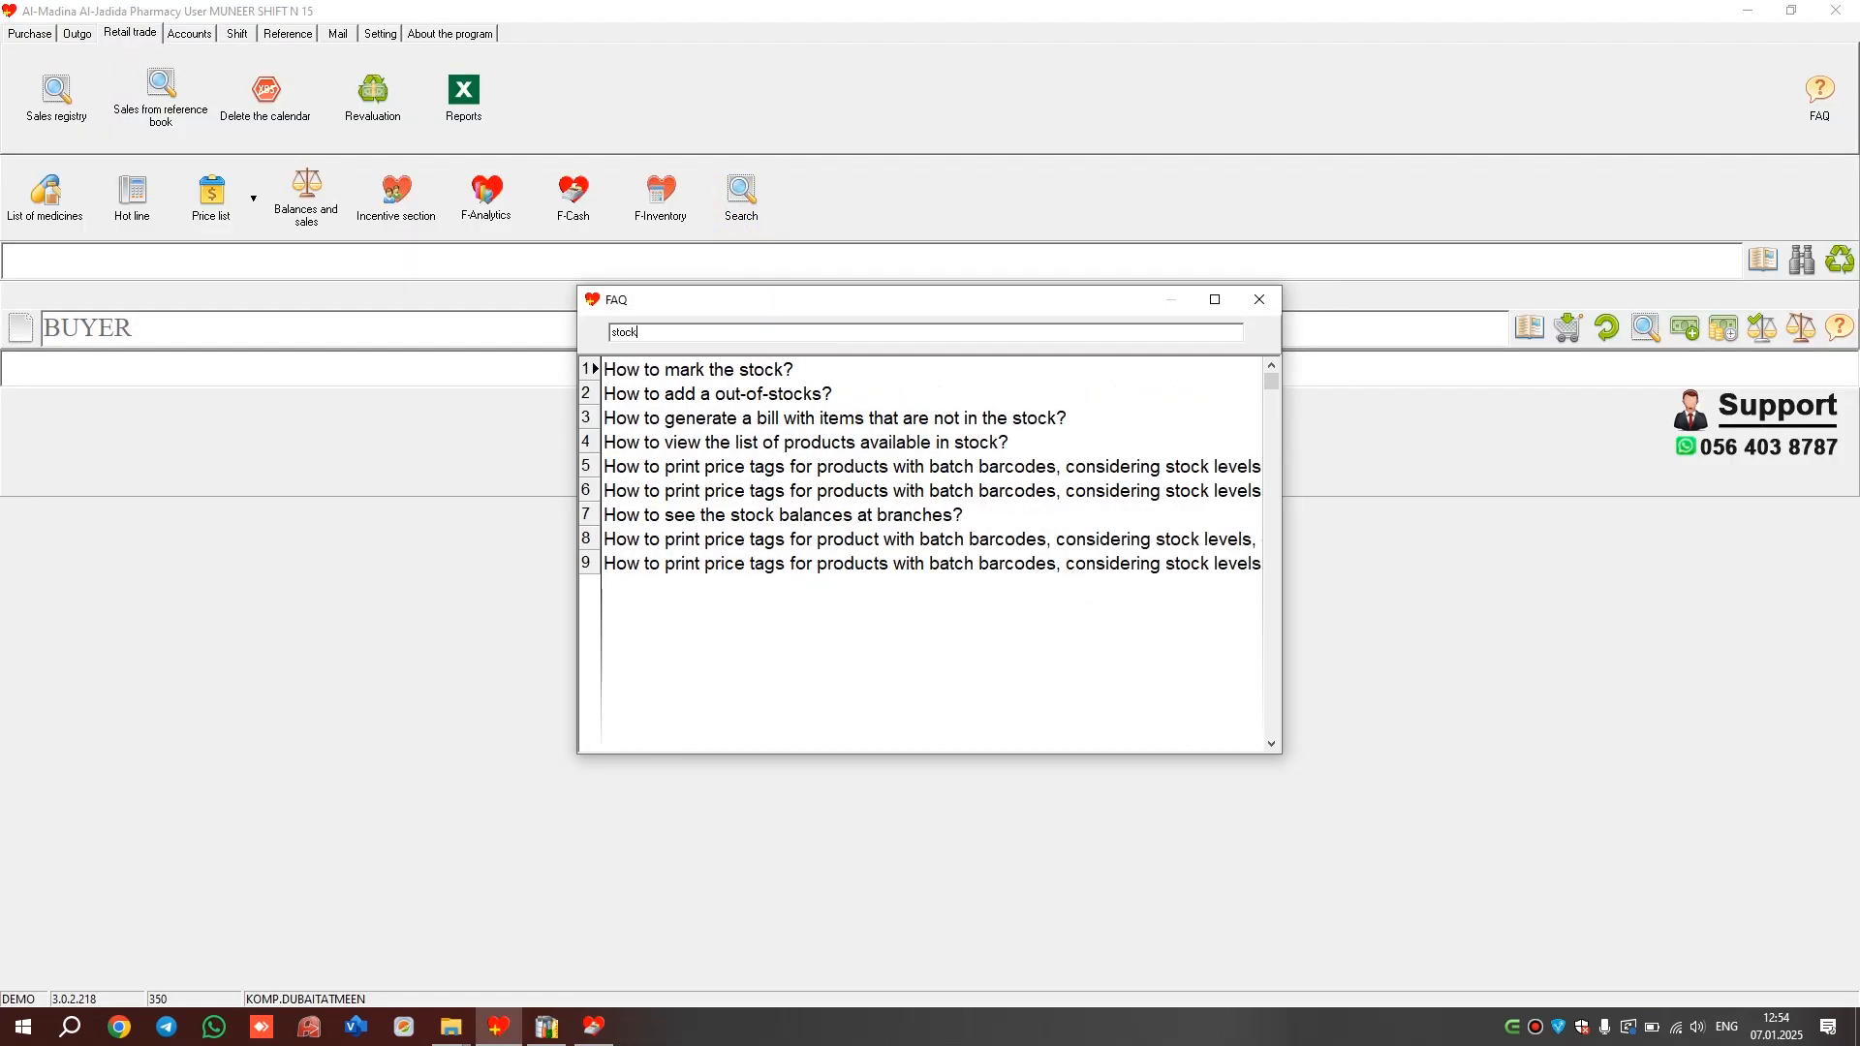
left_click(892, 438)
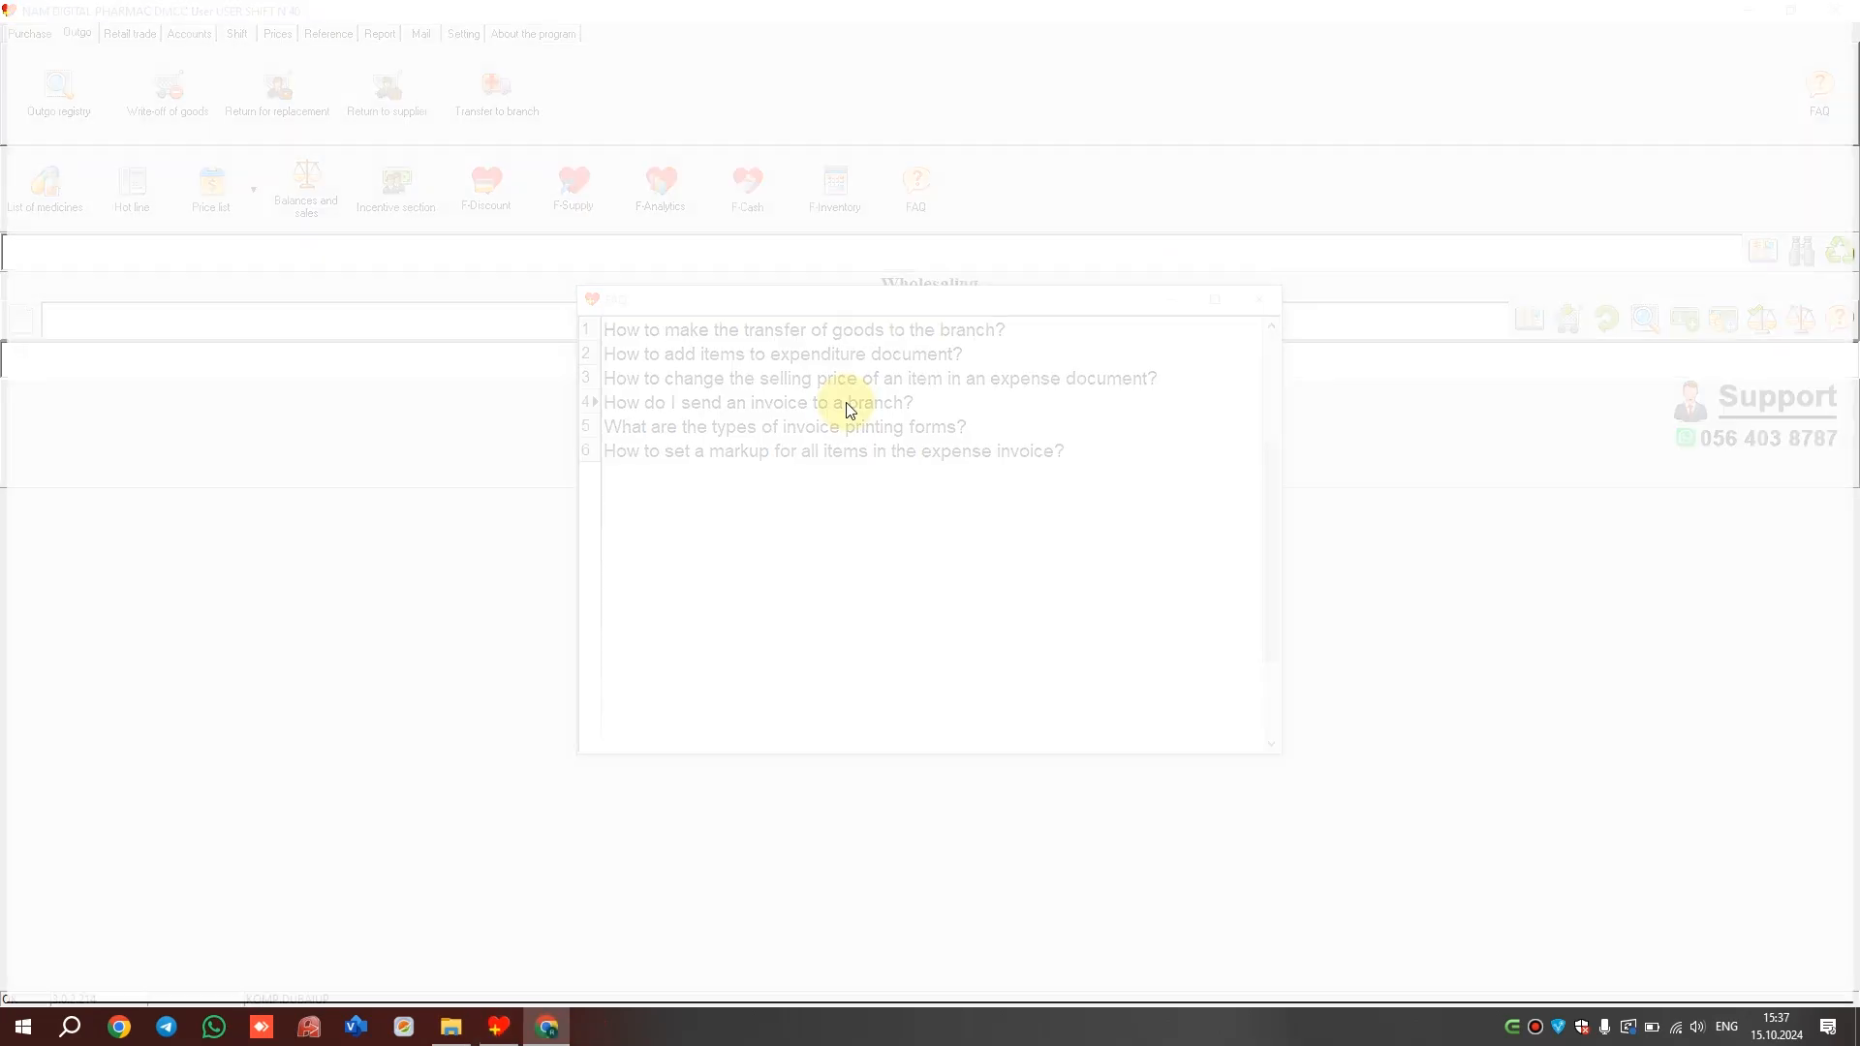
double_click(849, 409)
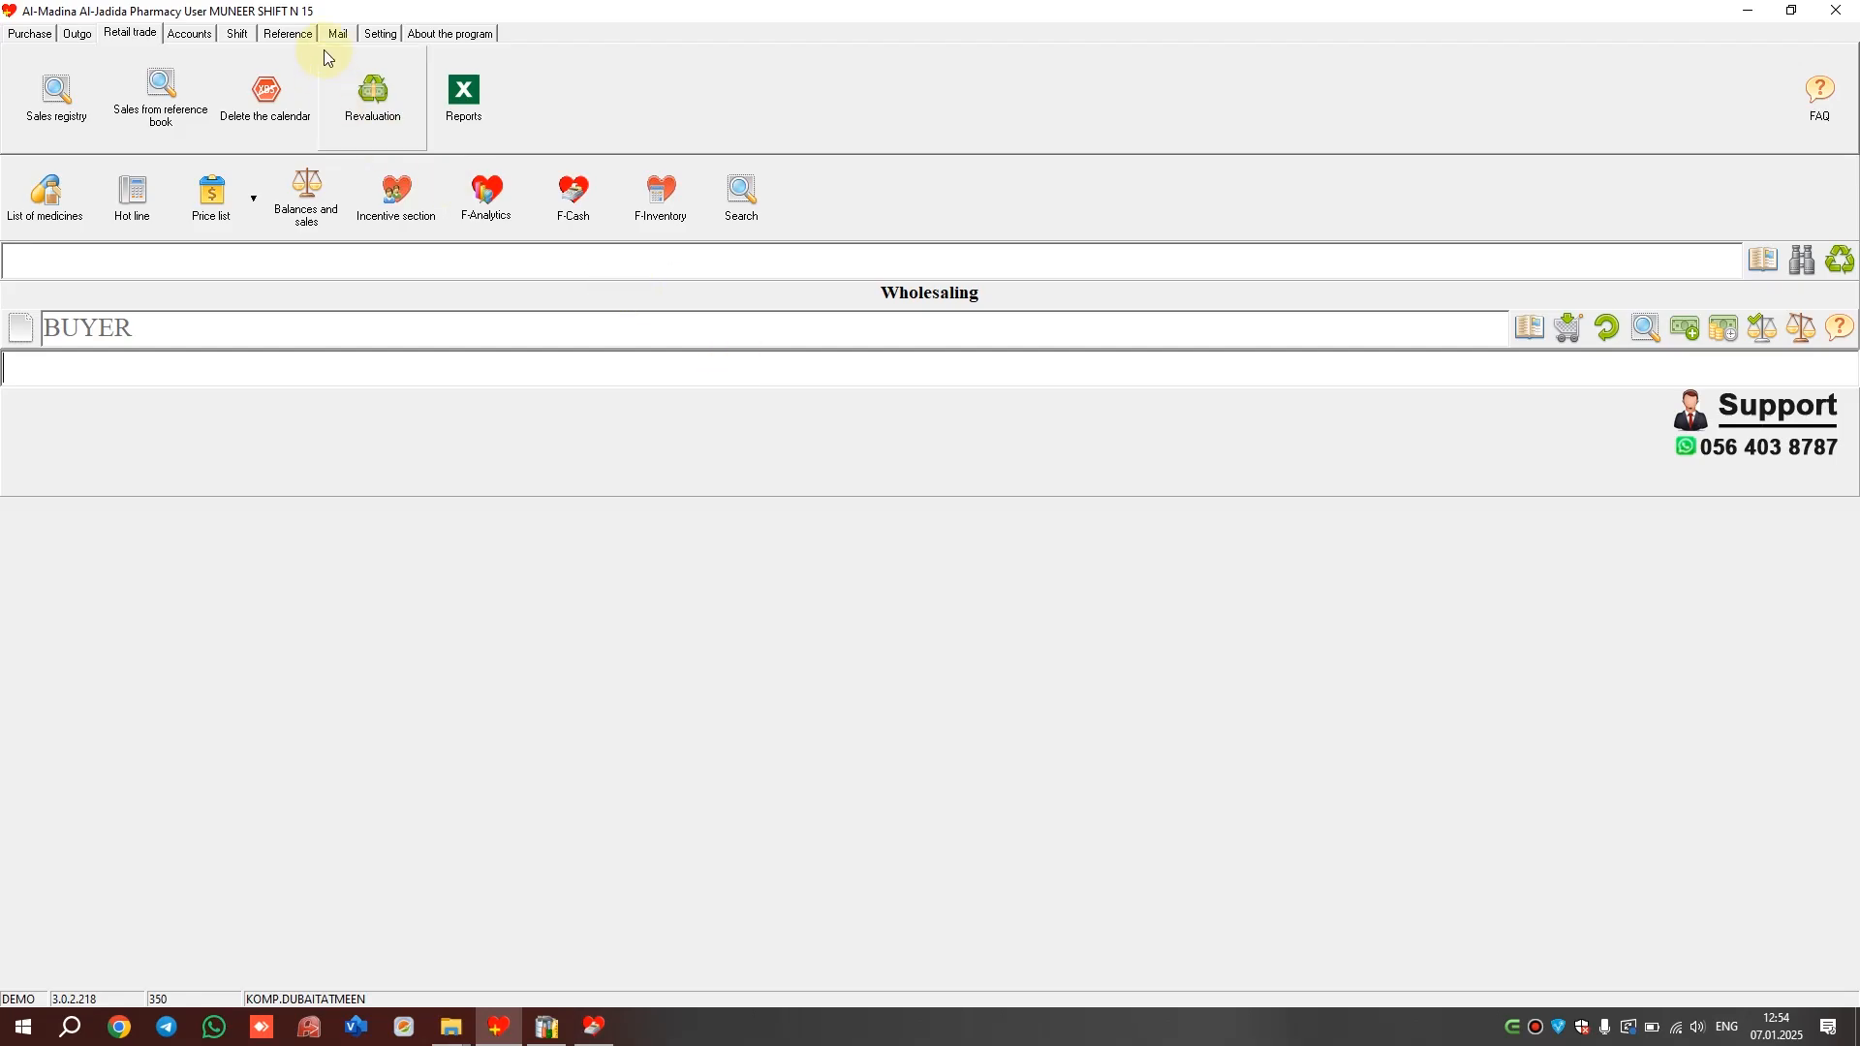
left_click(295, 34)
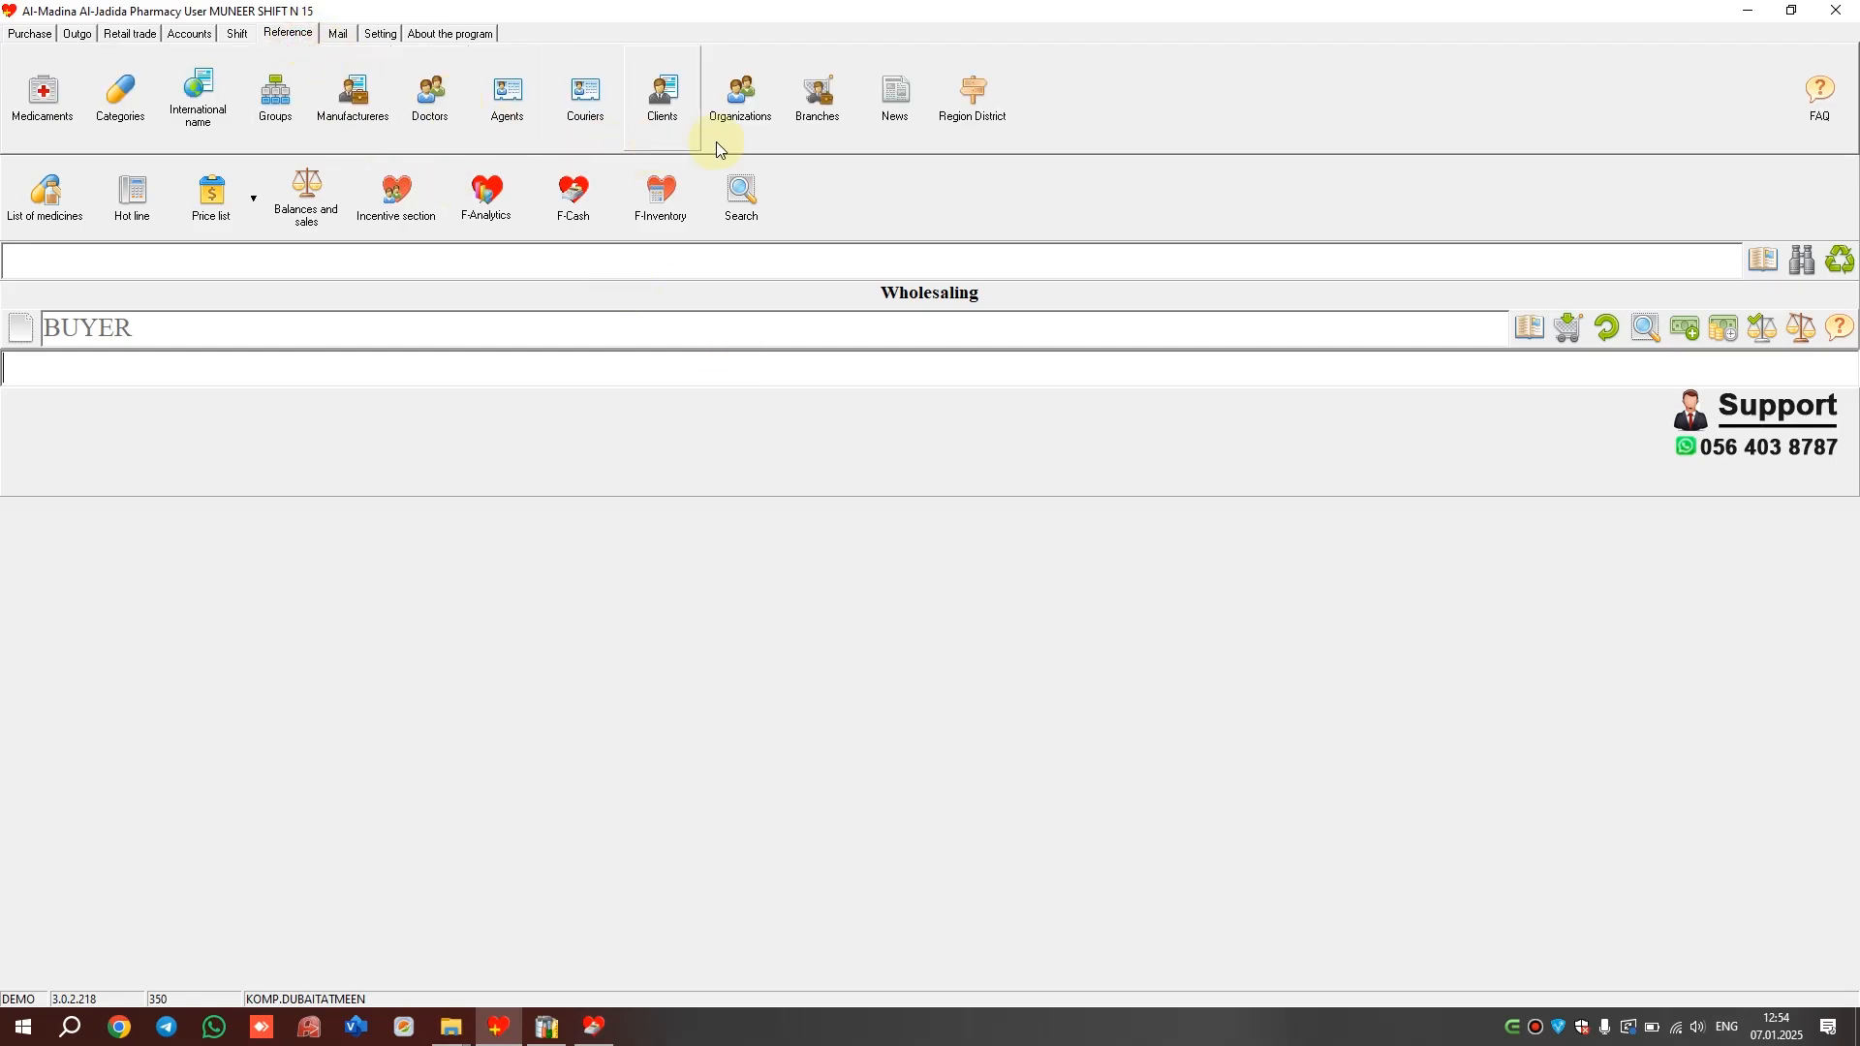
Open the organizations list, look at the Id column filter, then close it
left_click(744, 130)
left_click(321, 279)
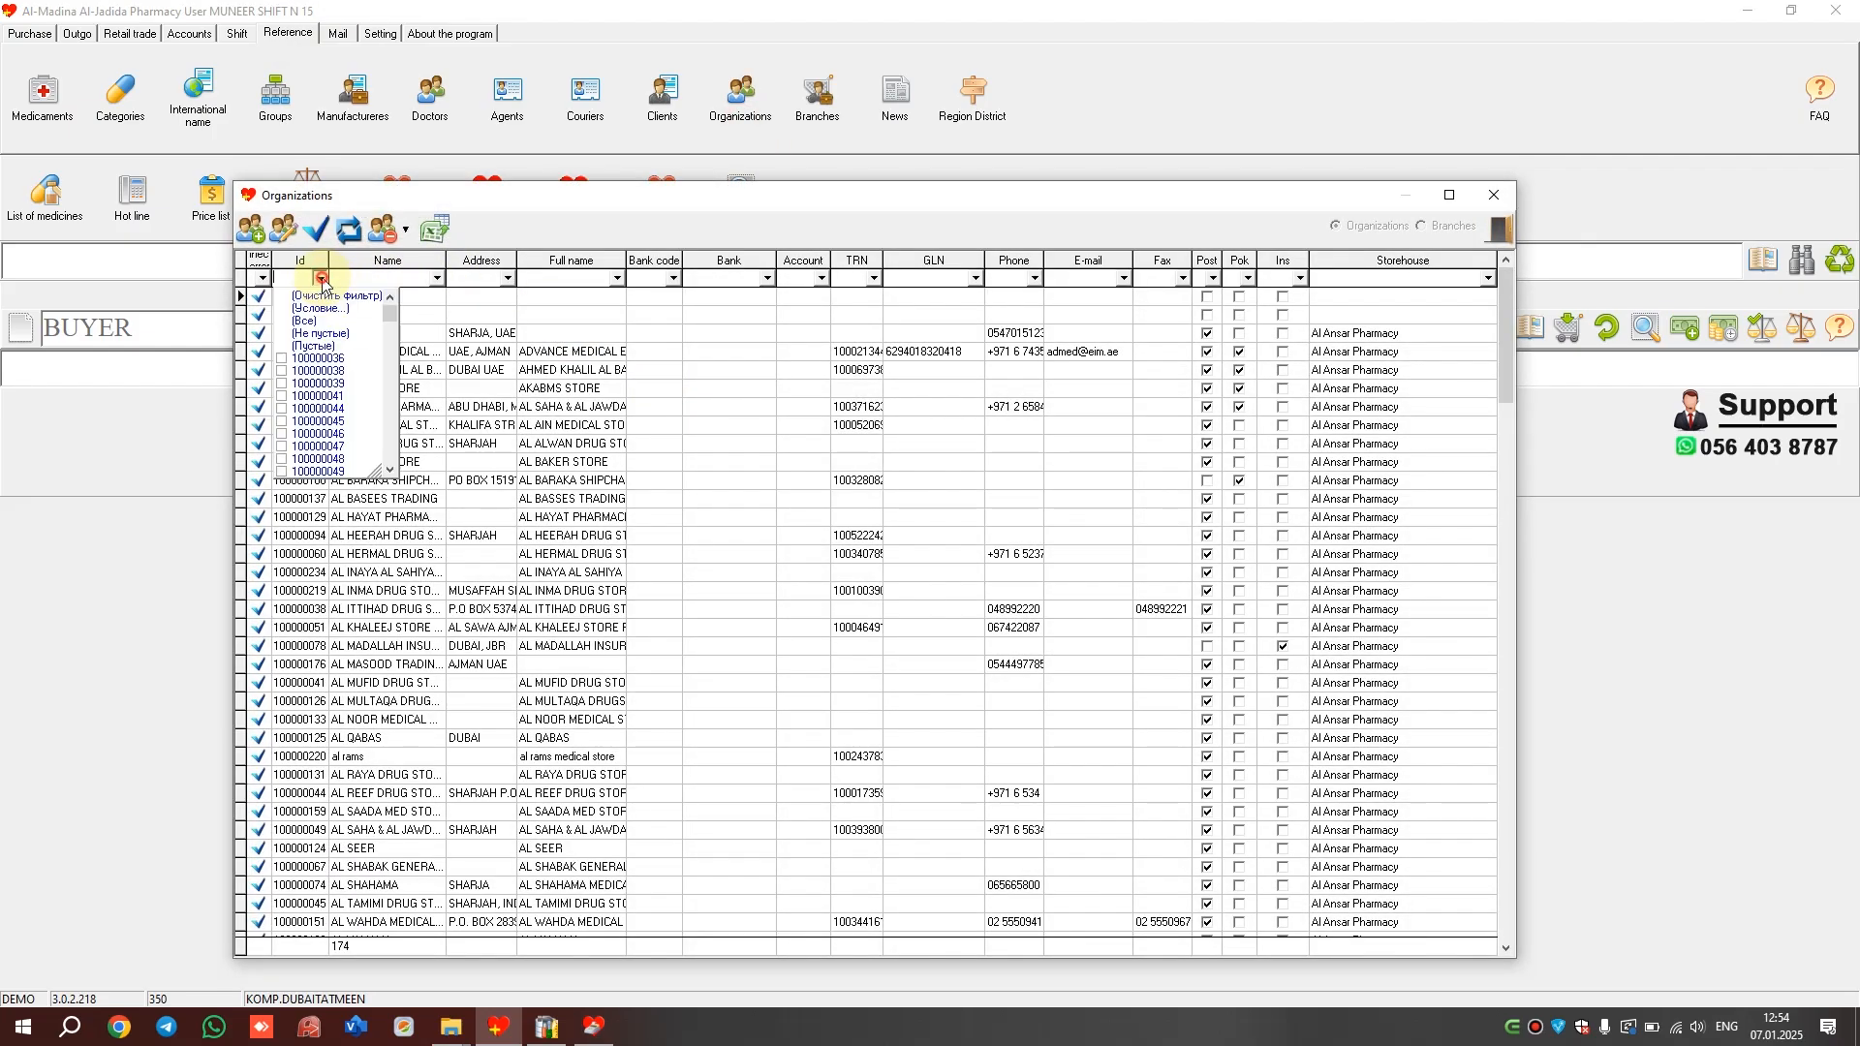
left_click(479, 368)
key("Escape")
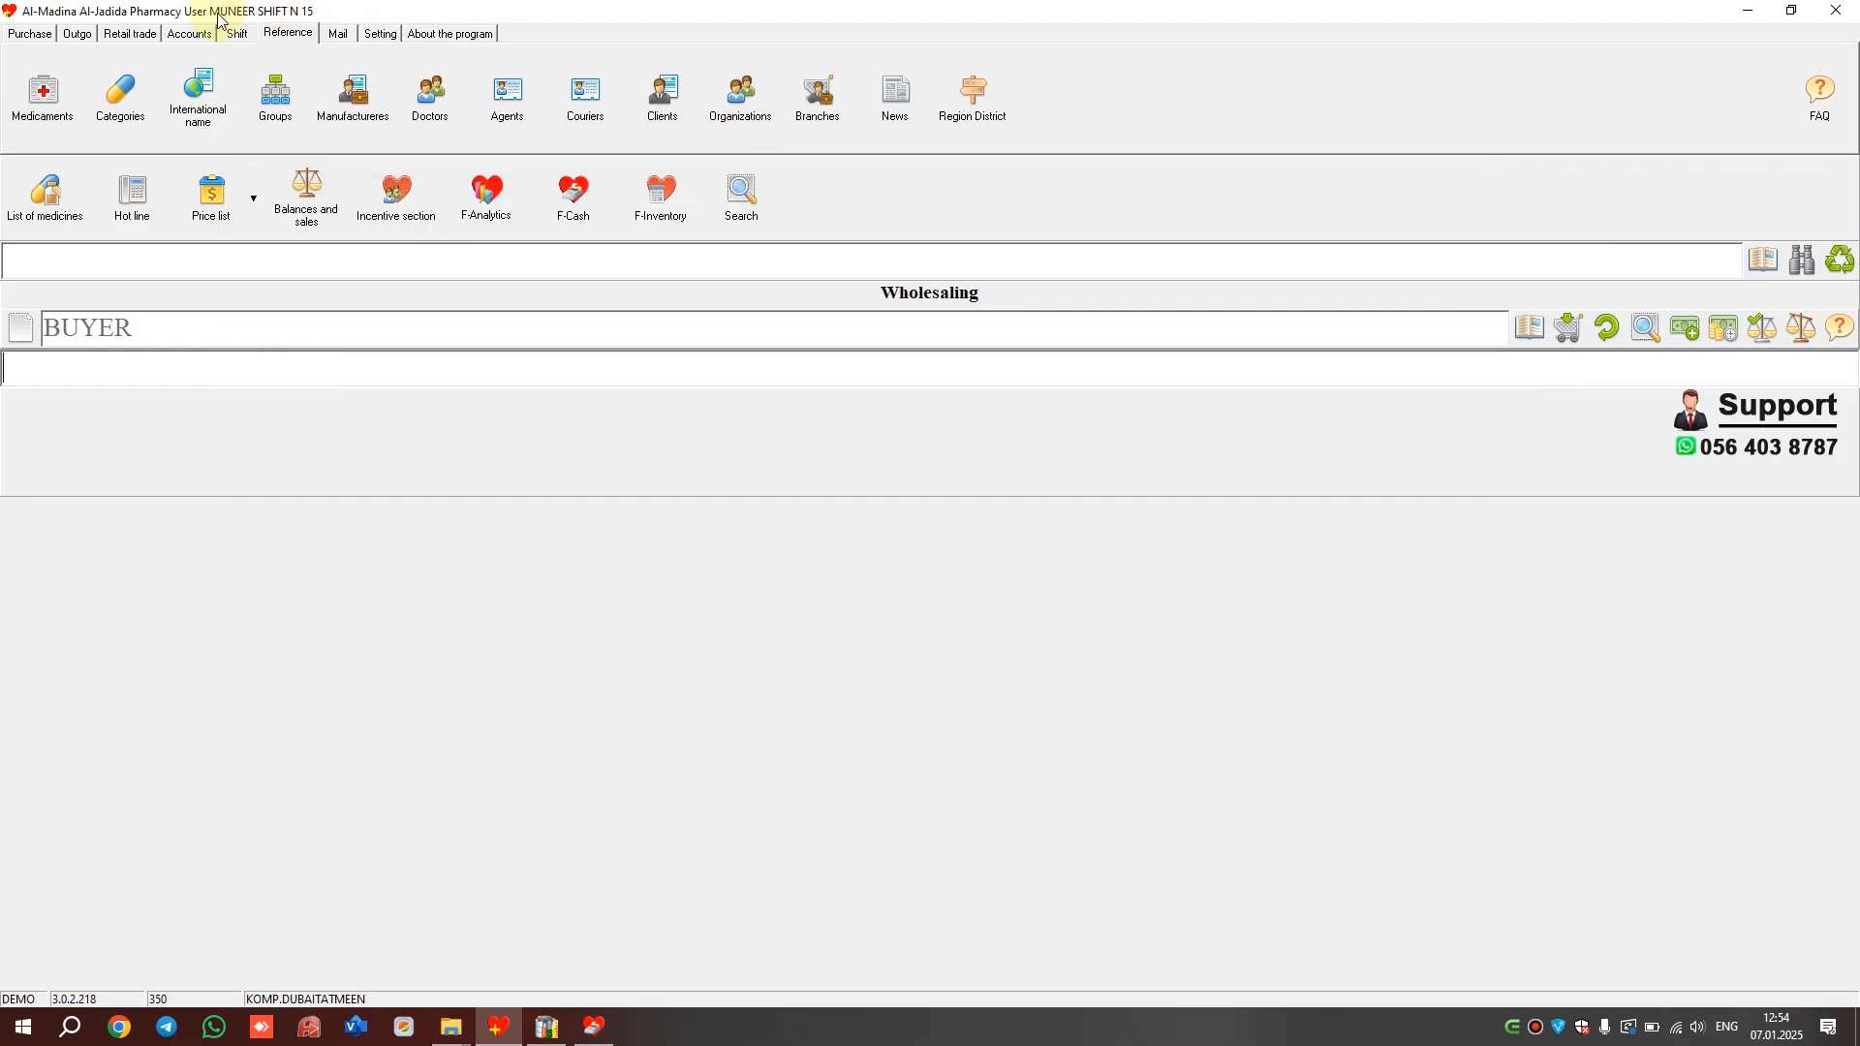
Move through the Purchase, Retail trade and Outgo sections and glance at the outgo reports
left_click(28, 35)
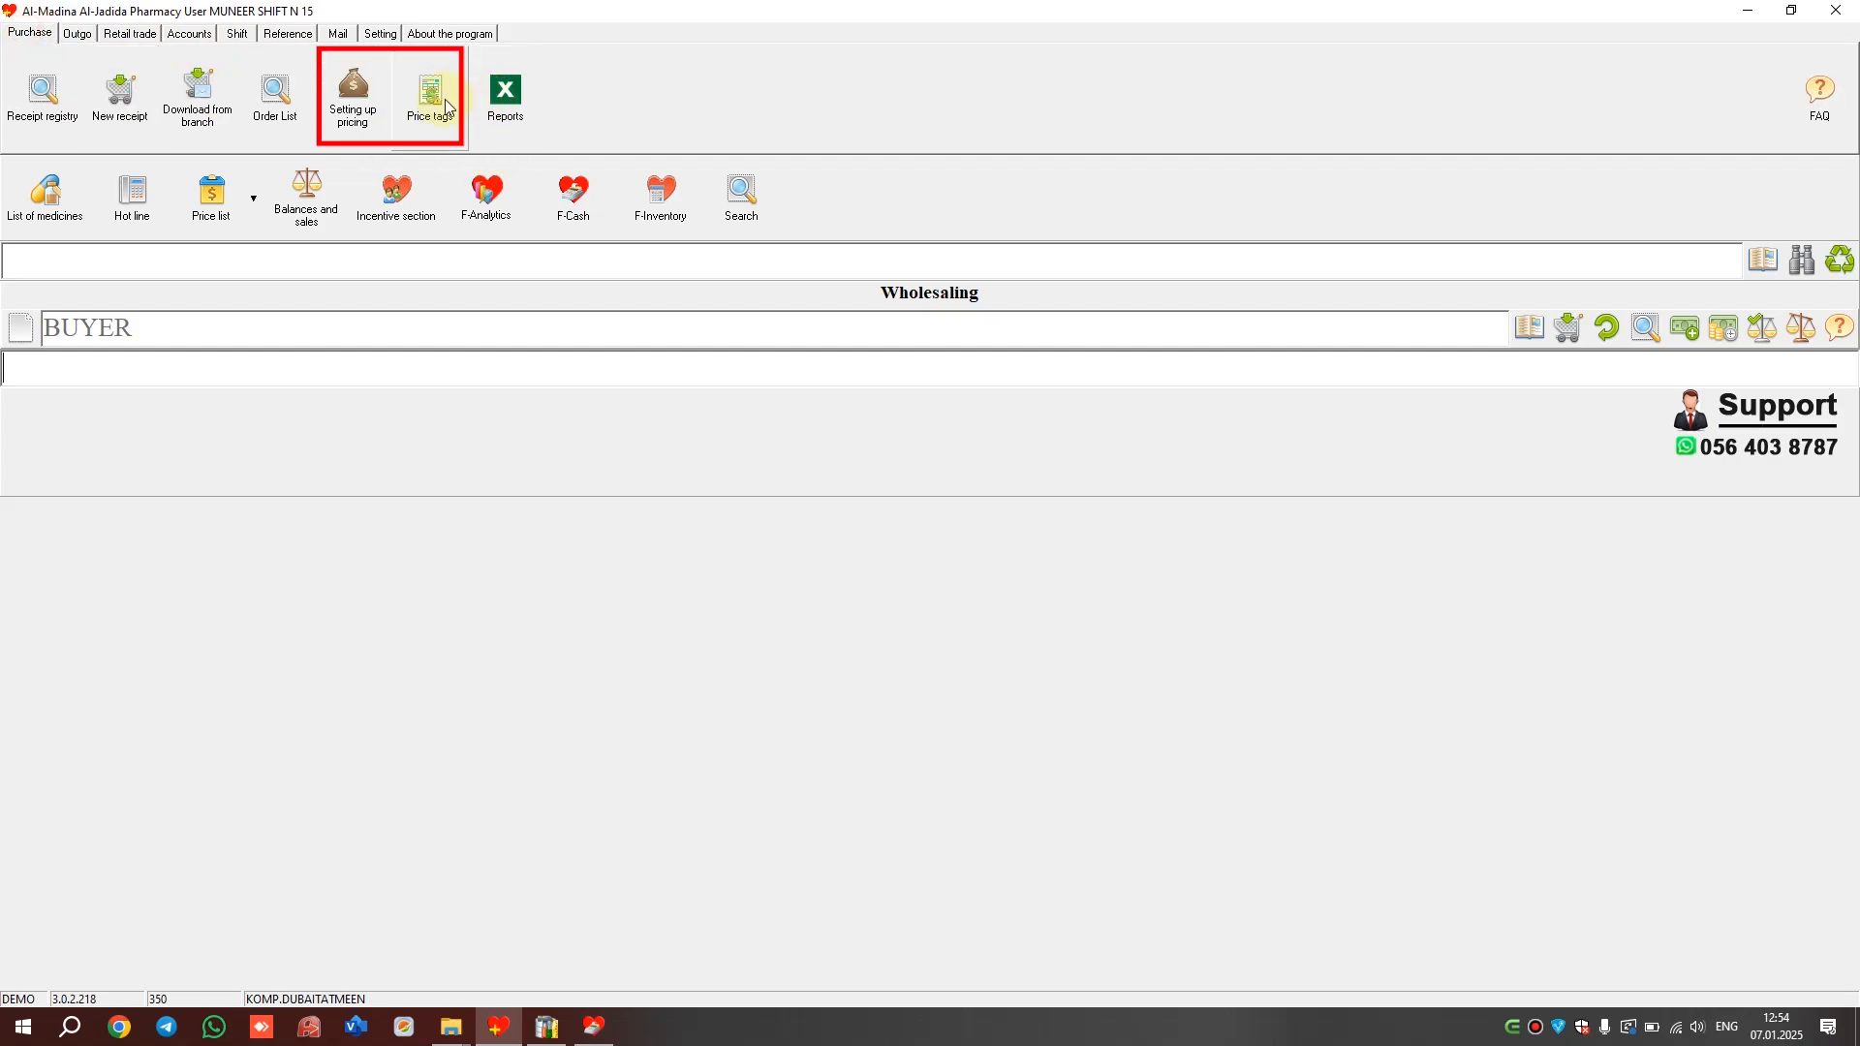
left_click(131, 34)
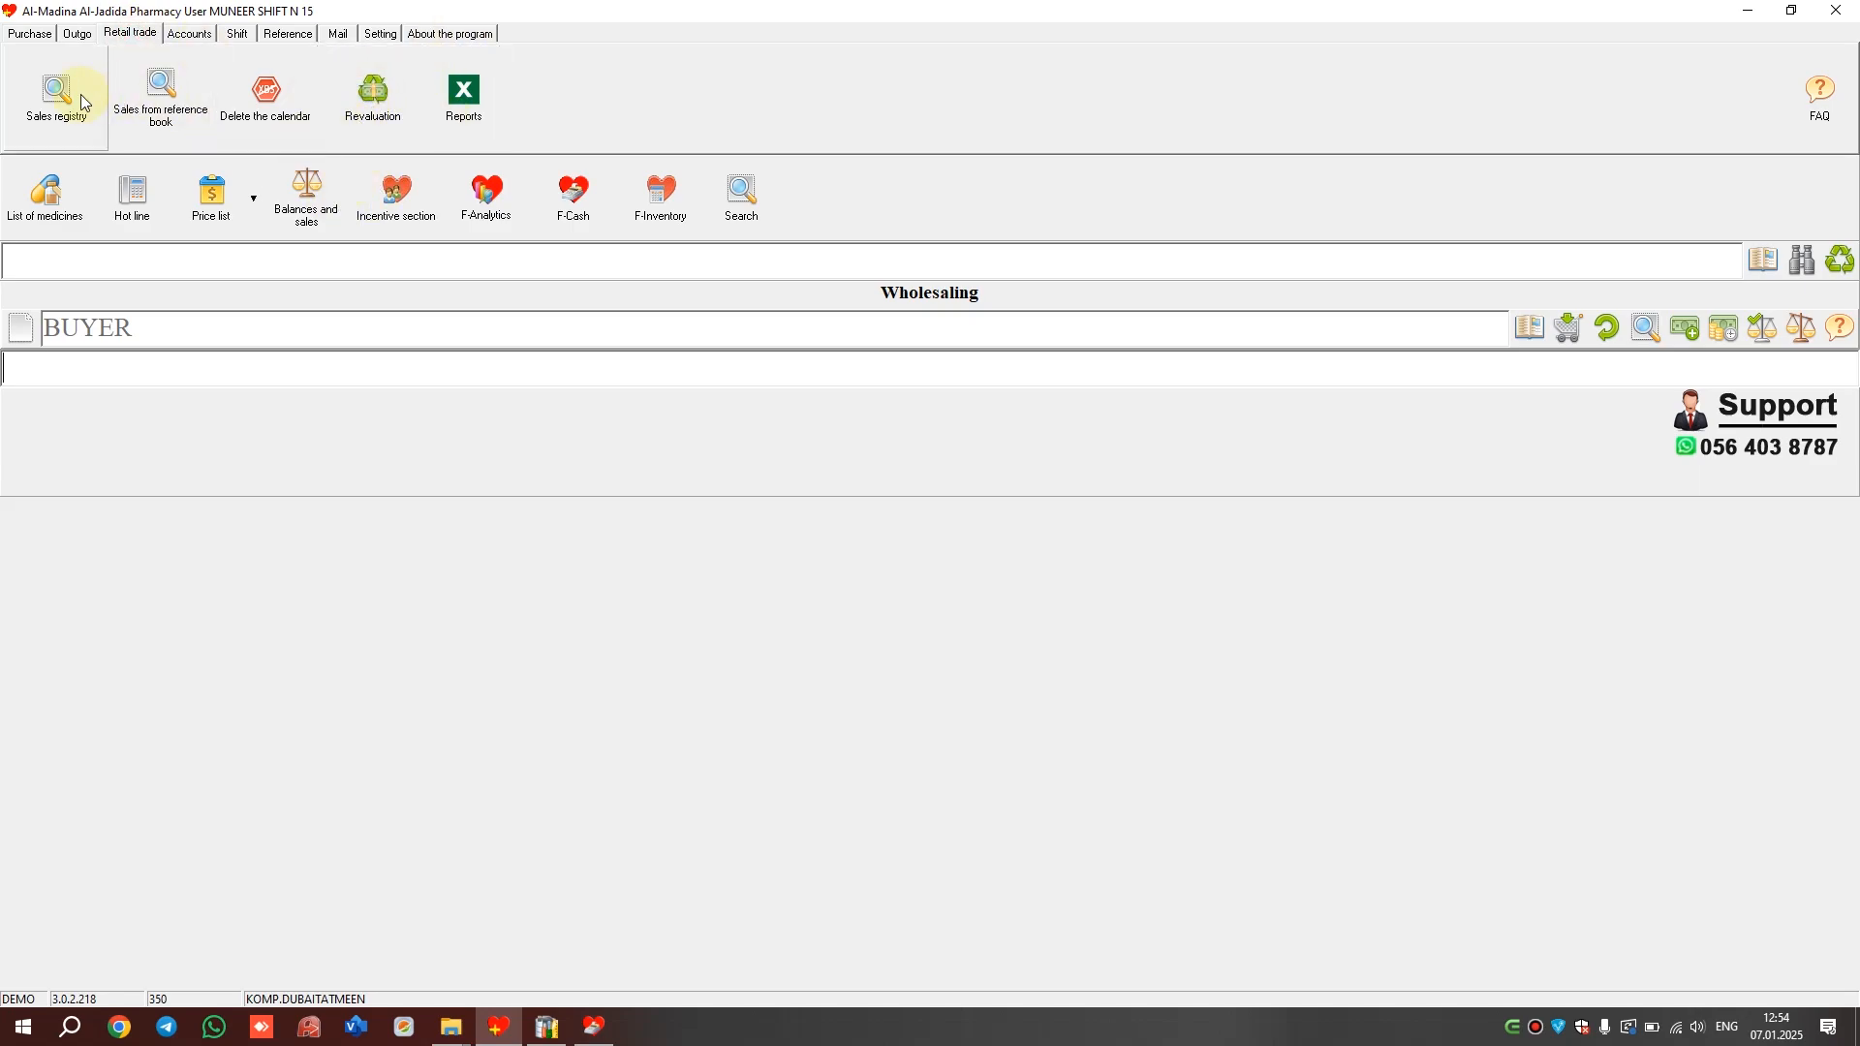
left_click(32, 37)
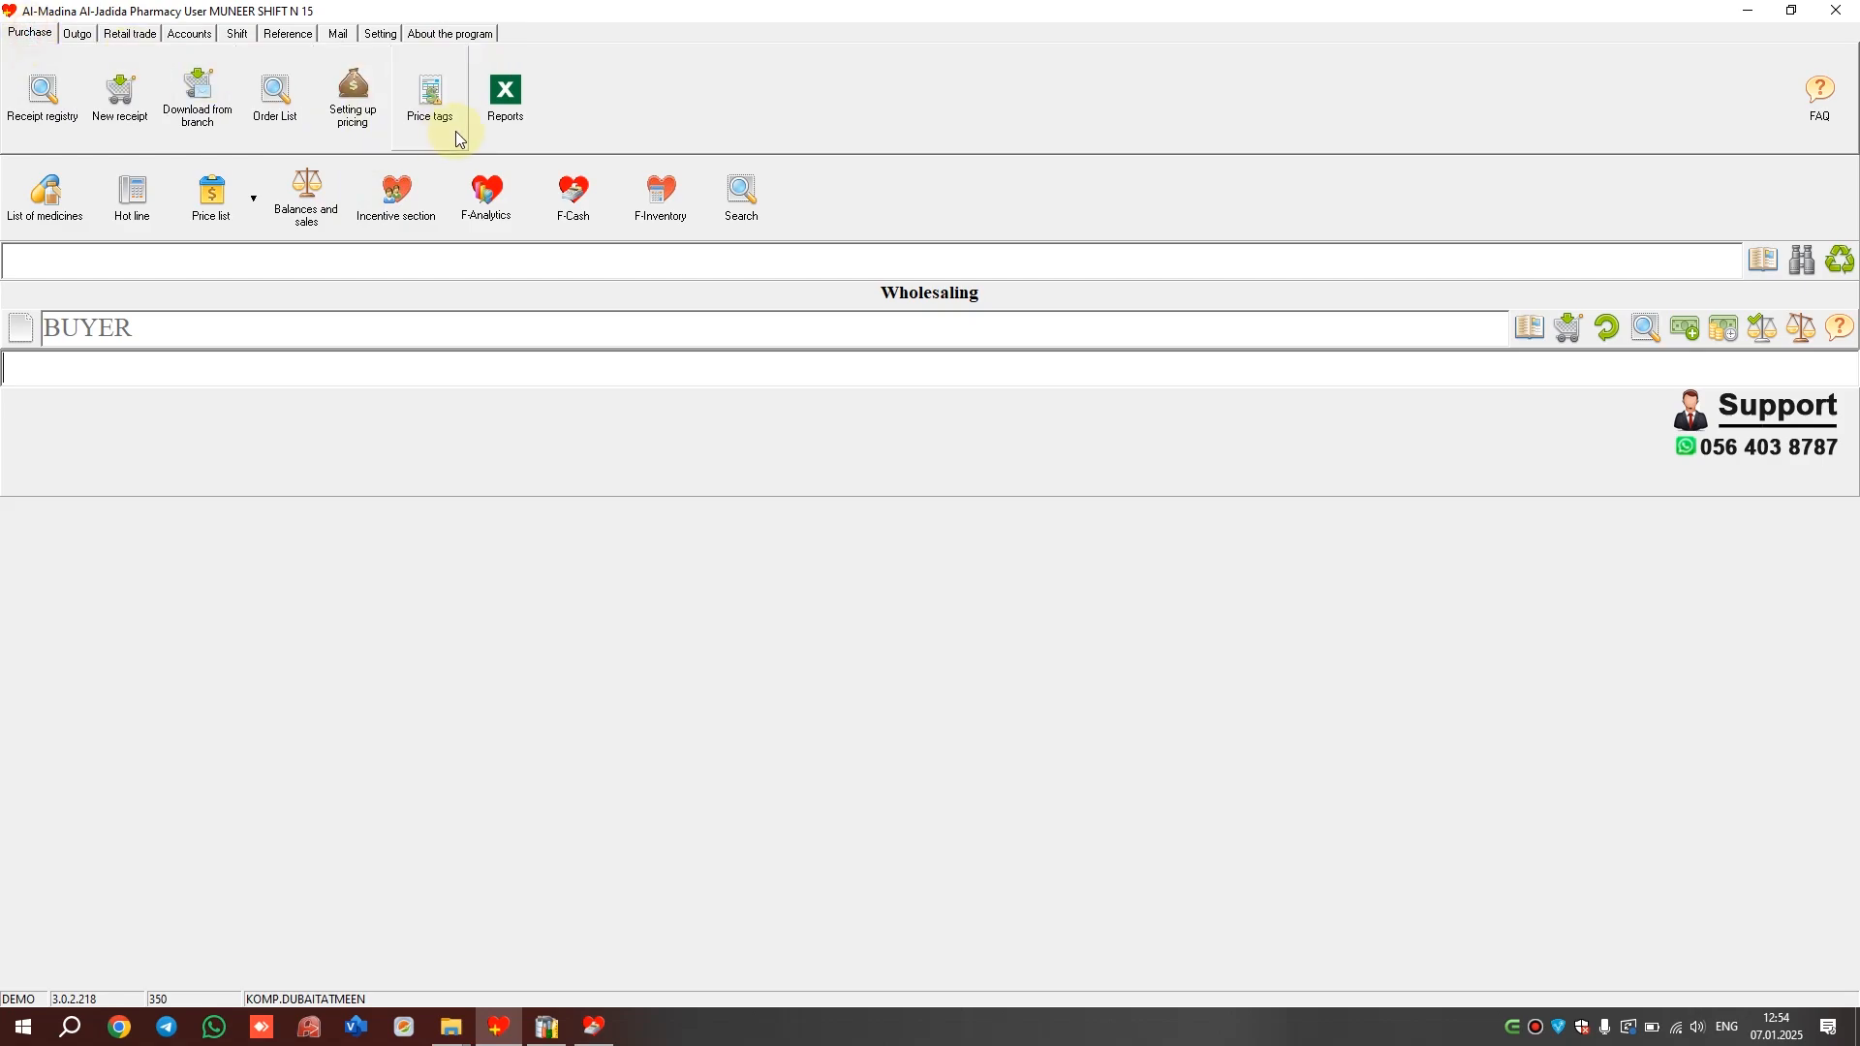
left_click(76, 33)
left_click(427, 102)
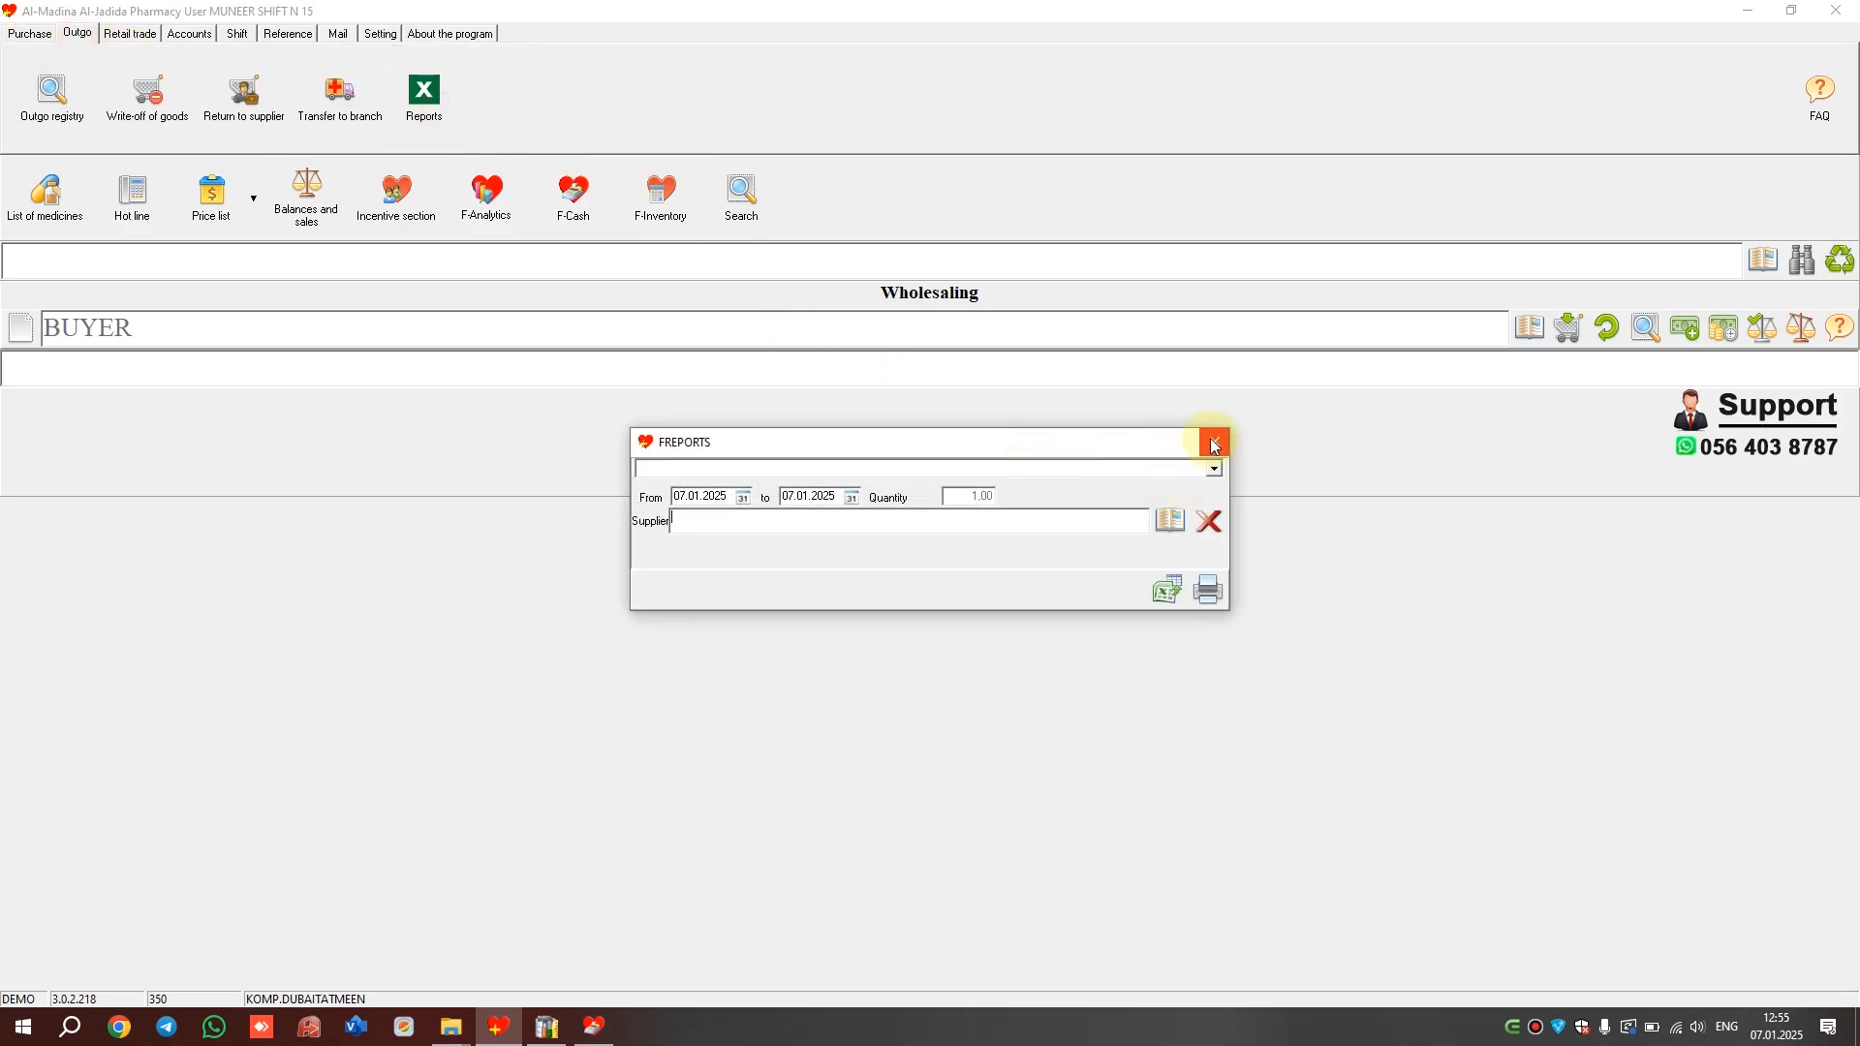
left_click(1214, 444)
Check the retail report types, then return to the Reference books section
left_click(130, 33)
left_click(451, 101)
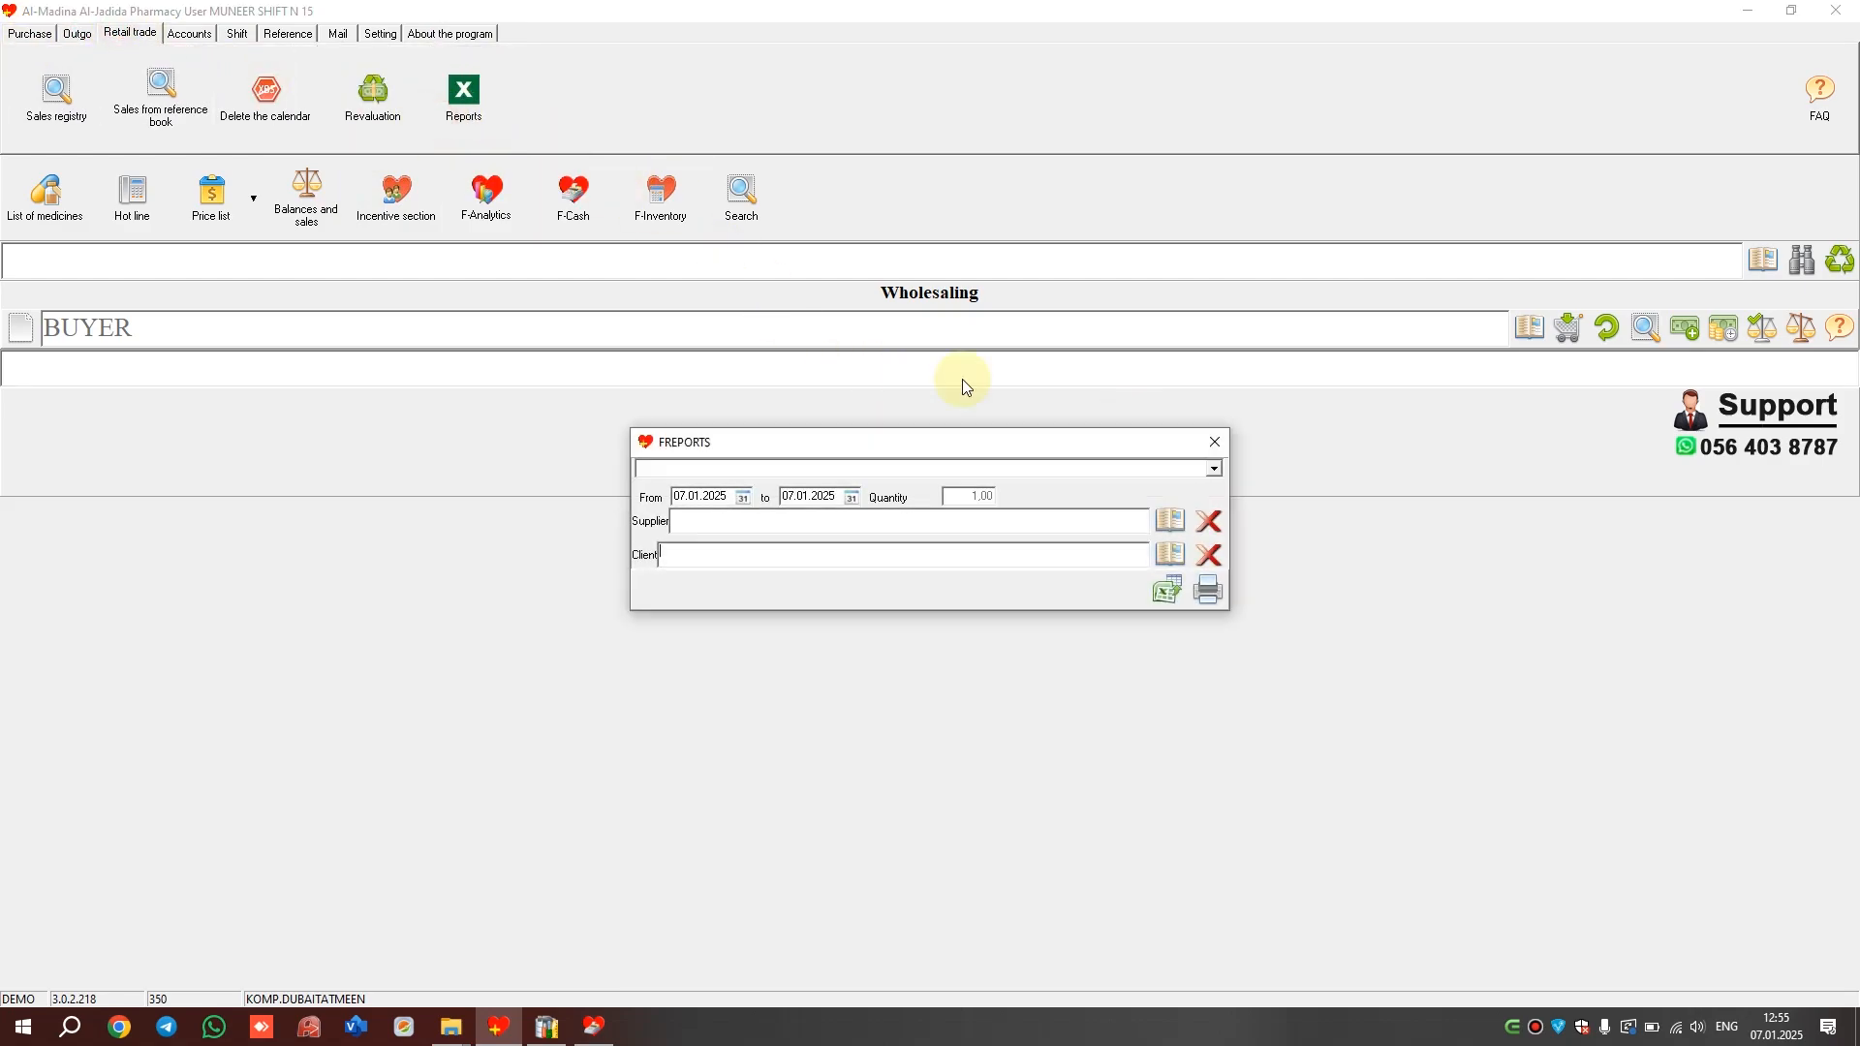
left_click(1214, 469)
left_click(1216, 440)
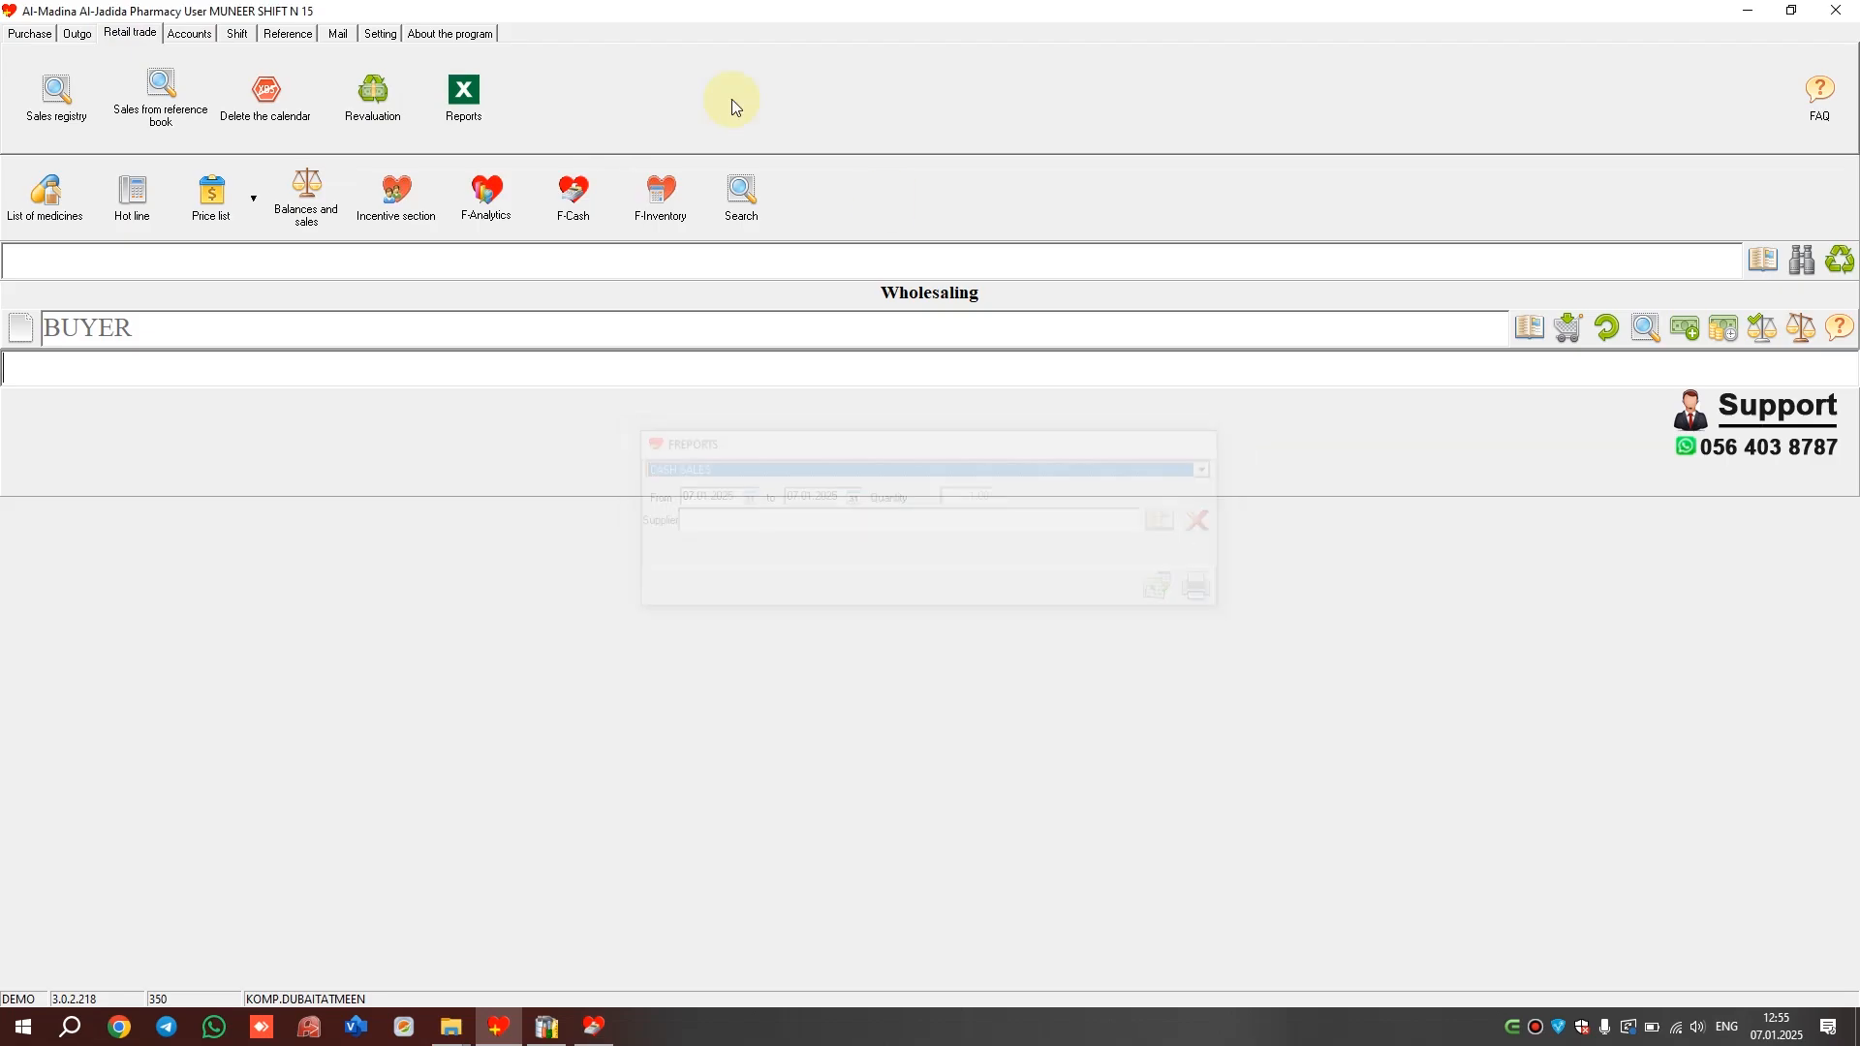
left_click(287, 33)
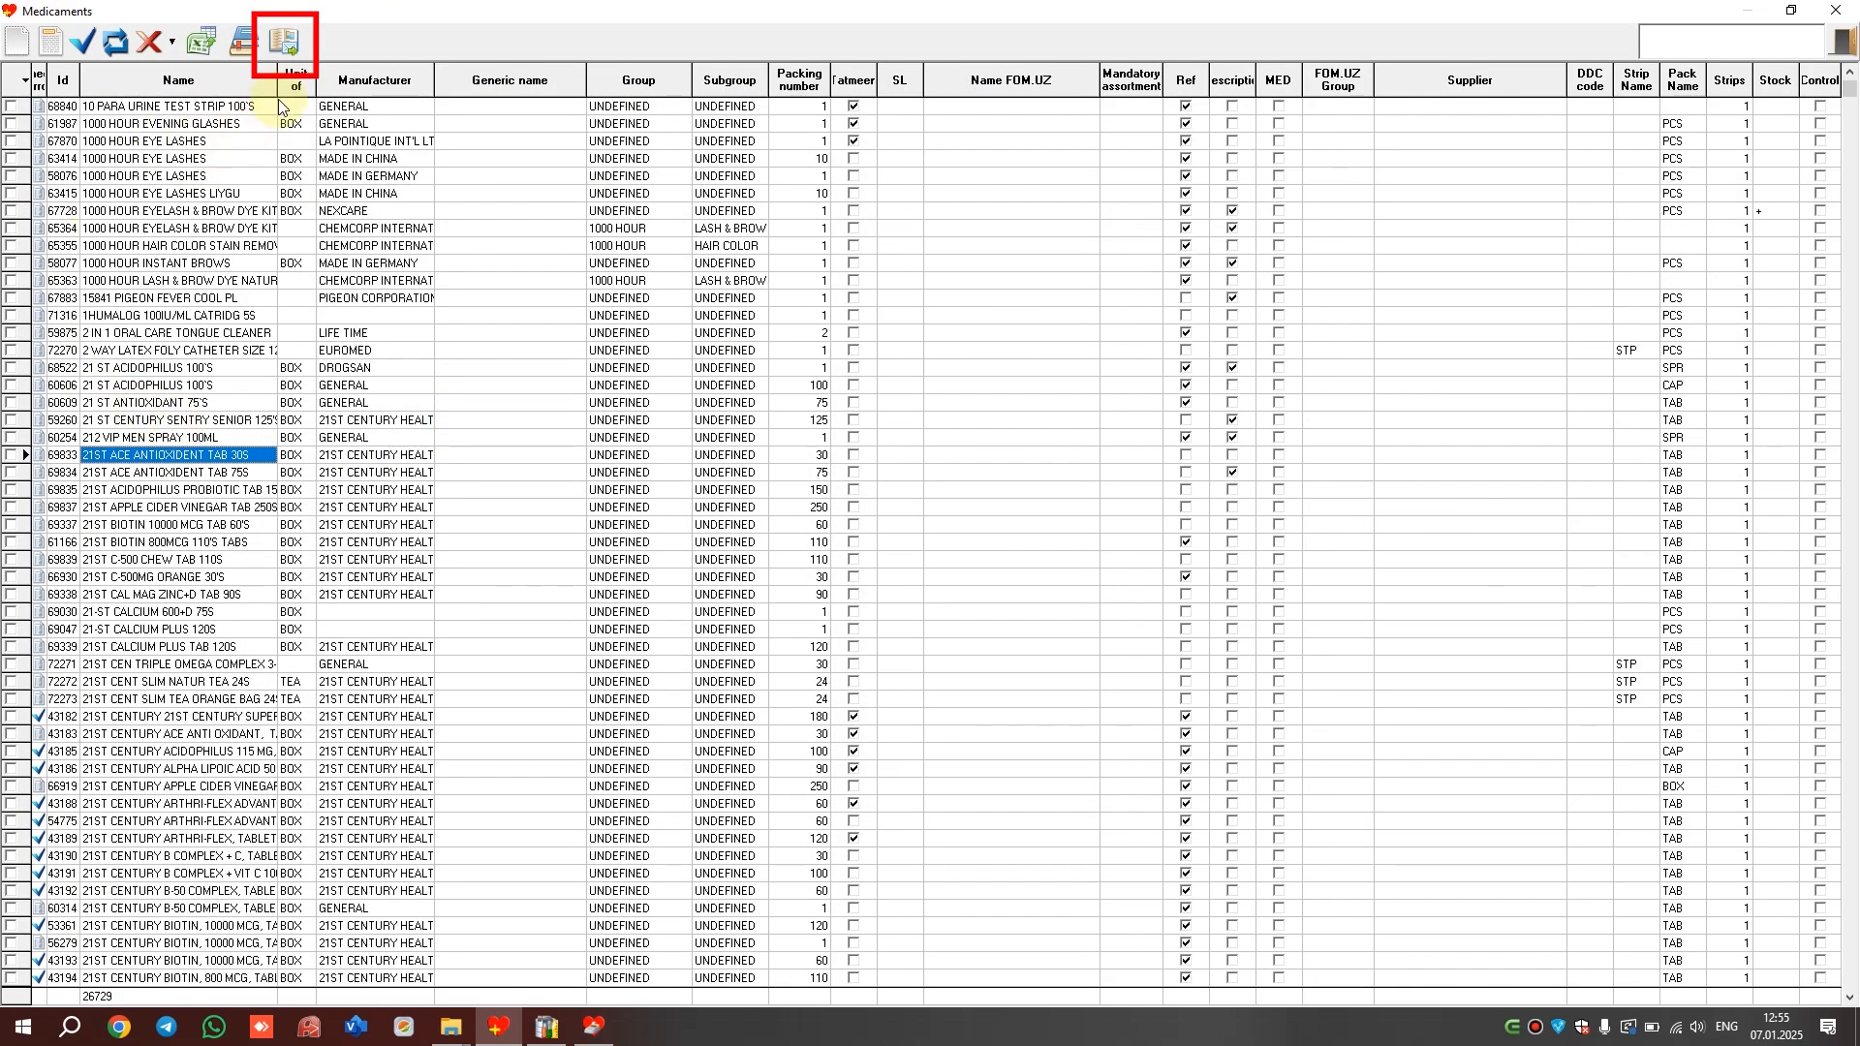
Move INCENTIVE SECTION to the first user's Cannot do permissions, then open F-Inventory
left_click(286, 43)
left_click(381, 32)
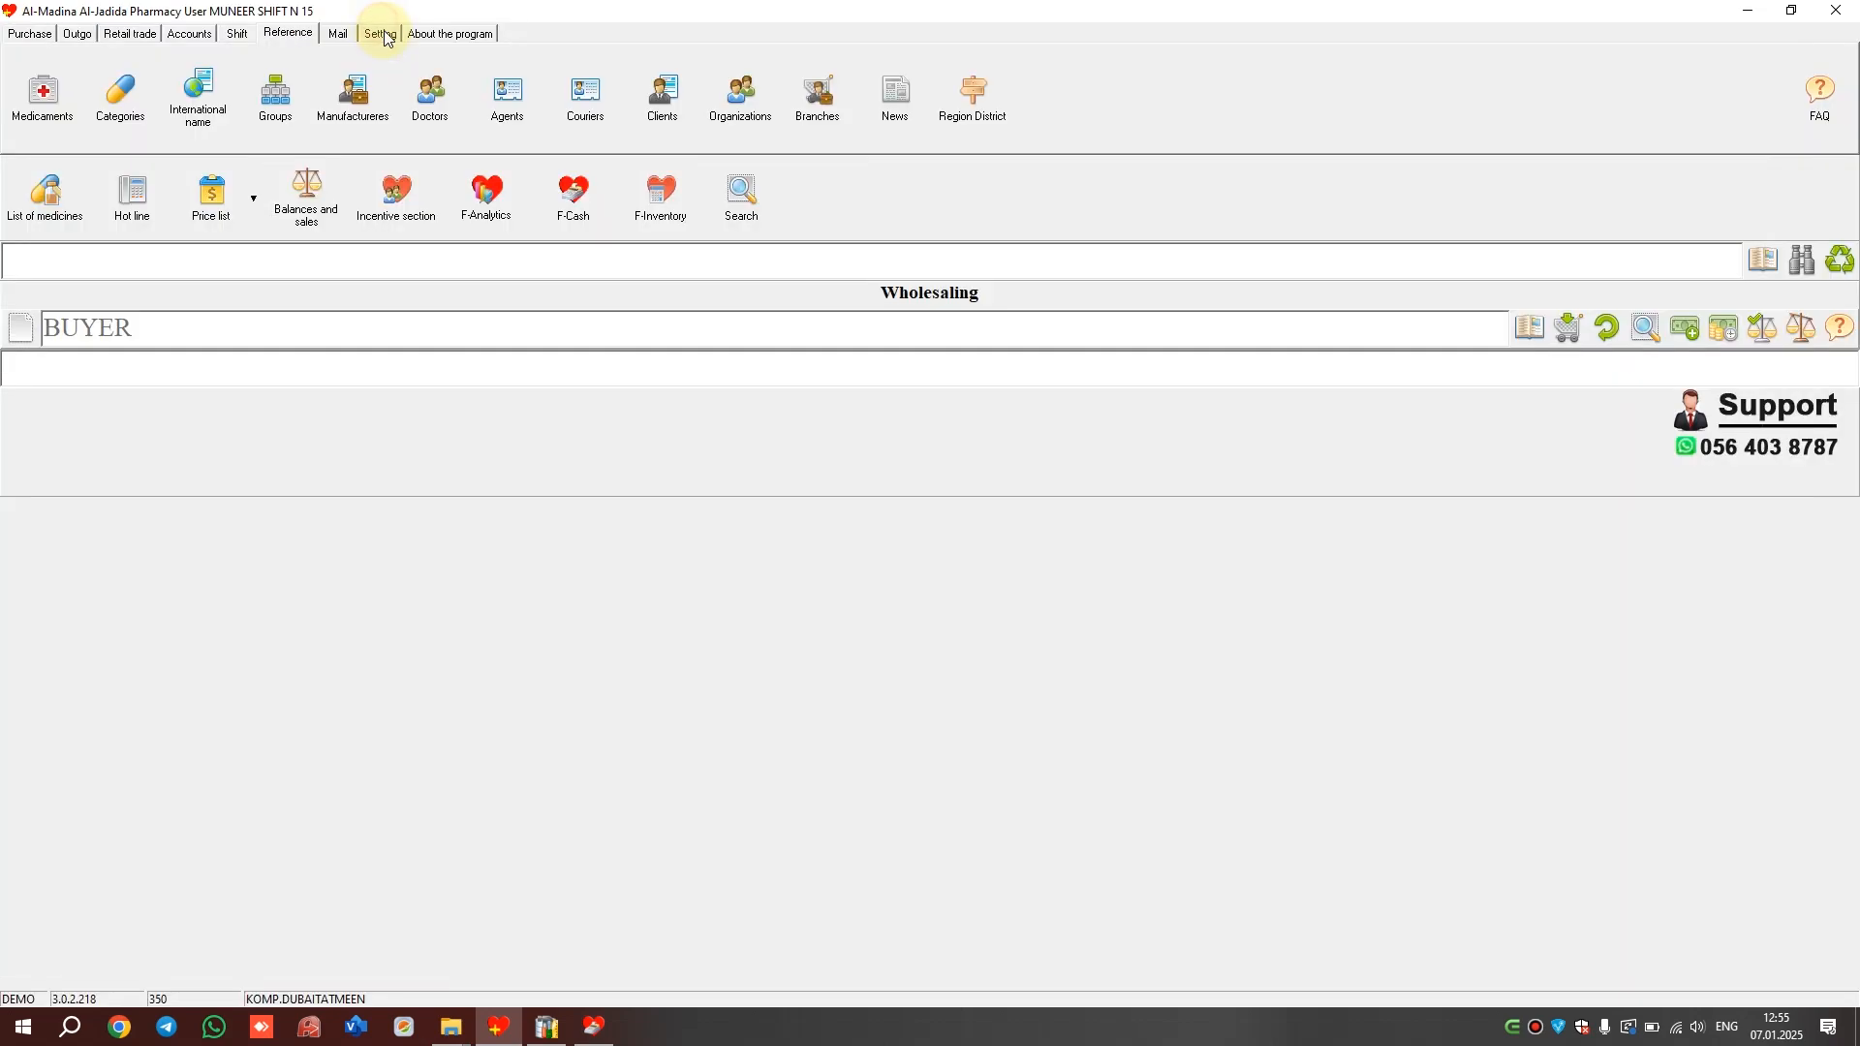
left_click(136, 95)
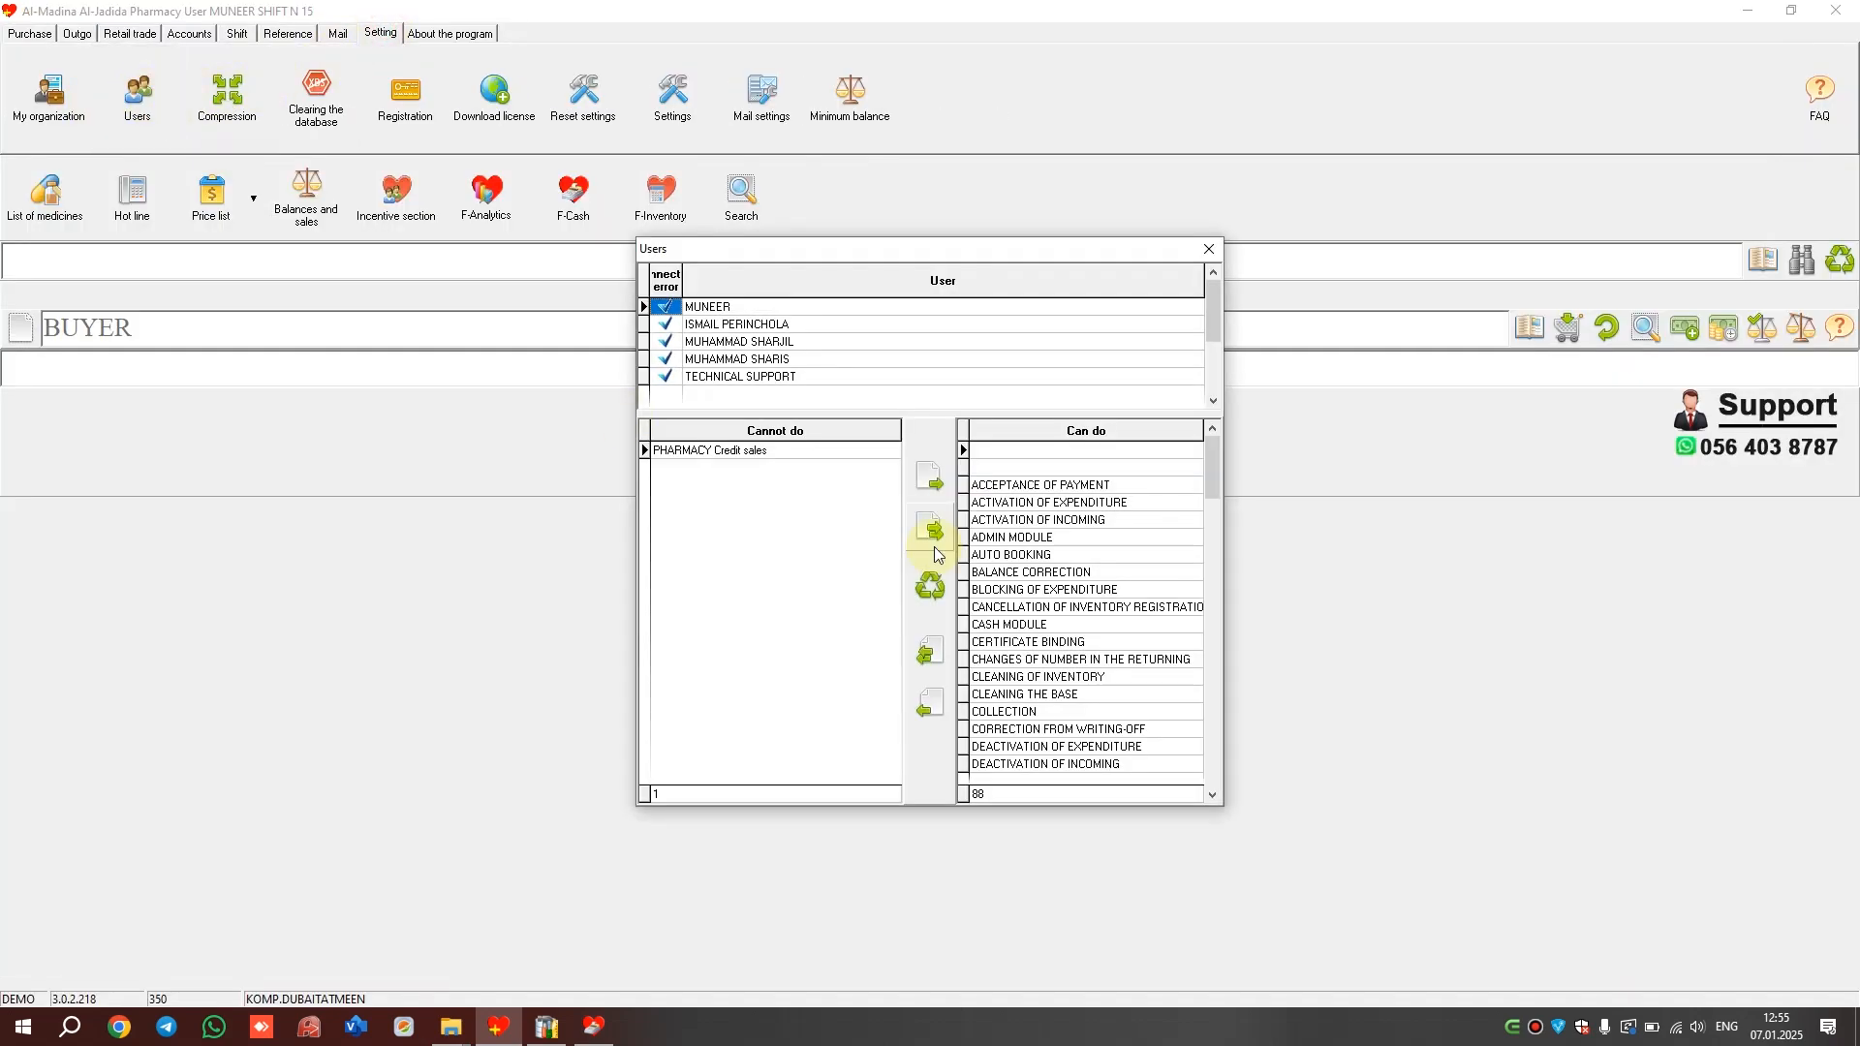
left_click(698, 453)
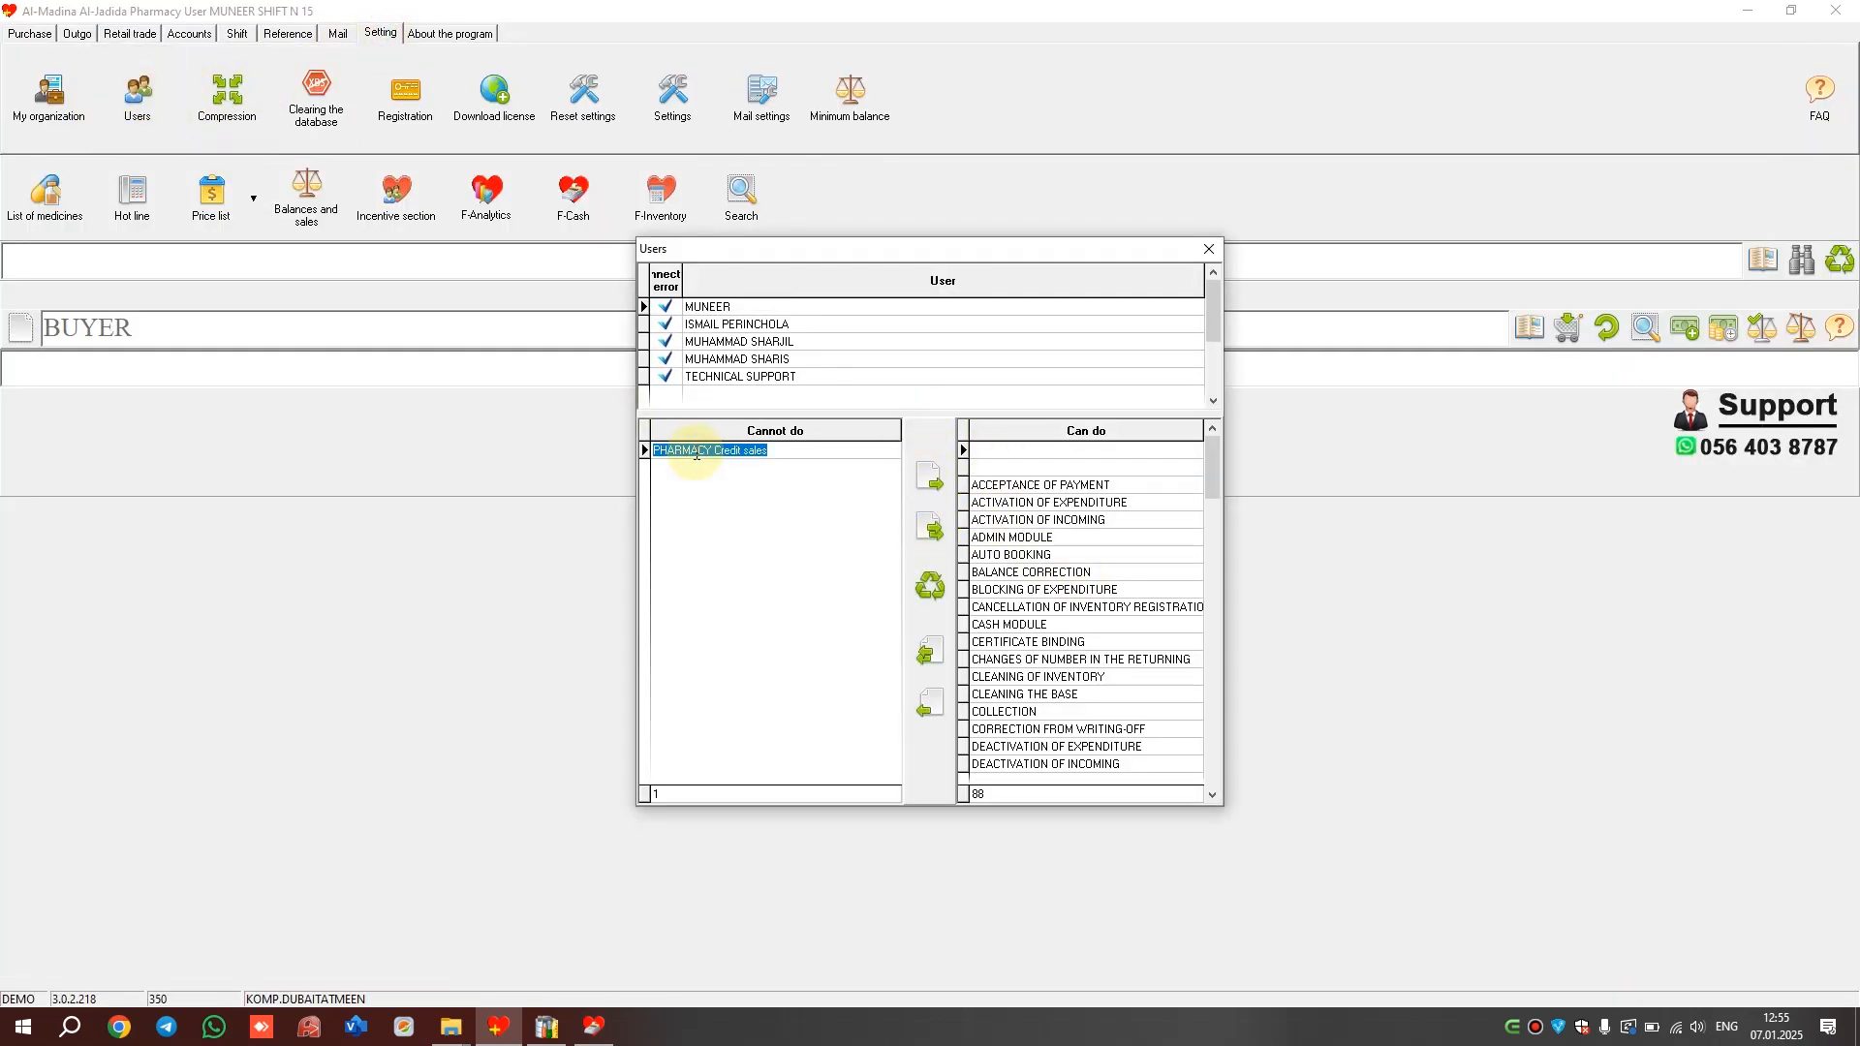
left_click(751, 309)
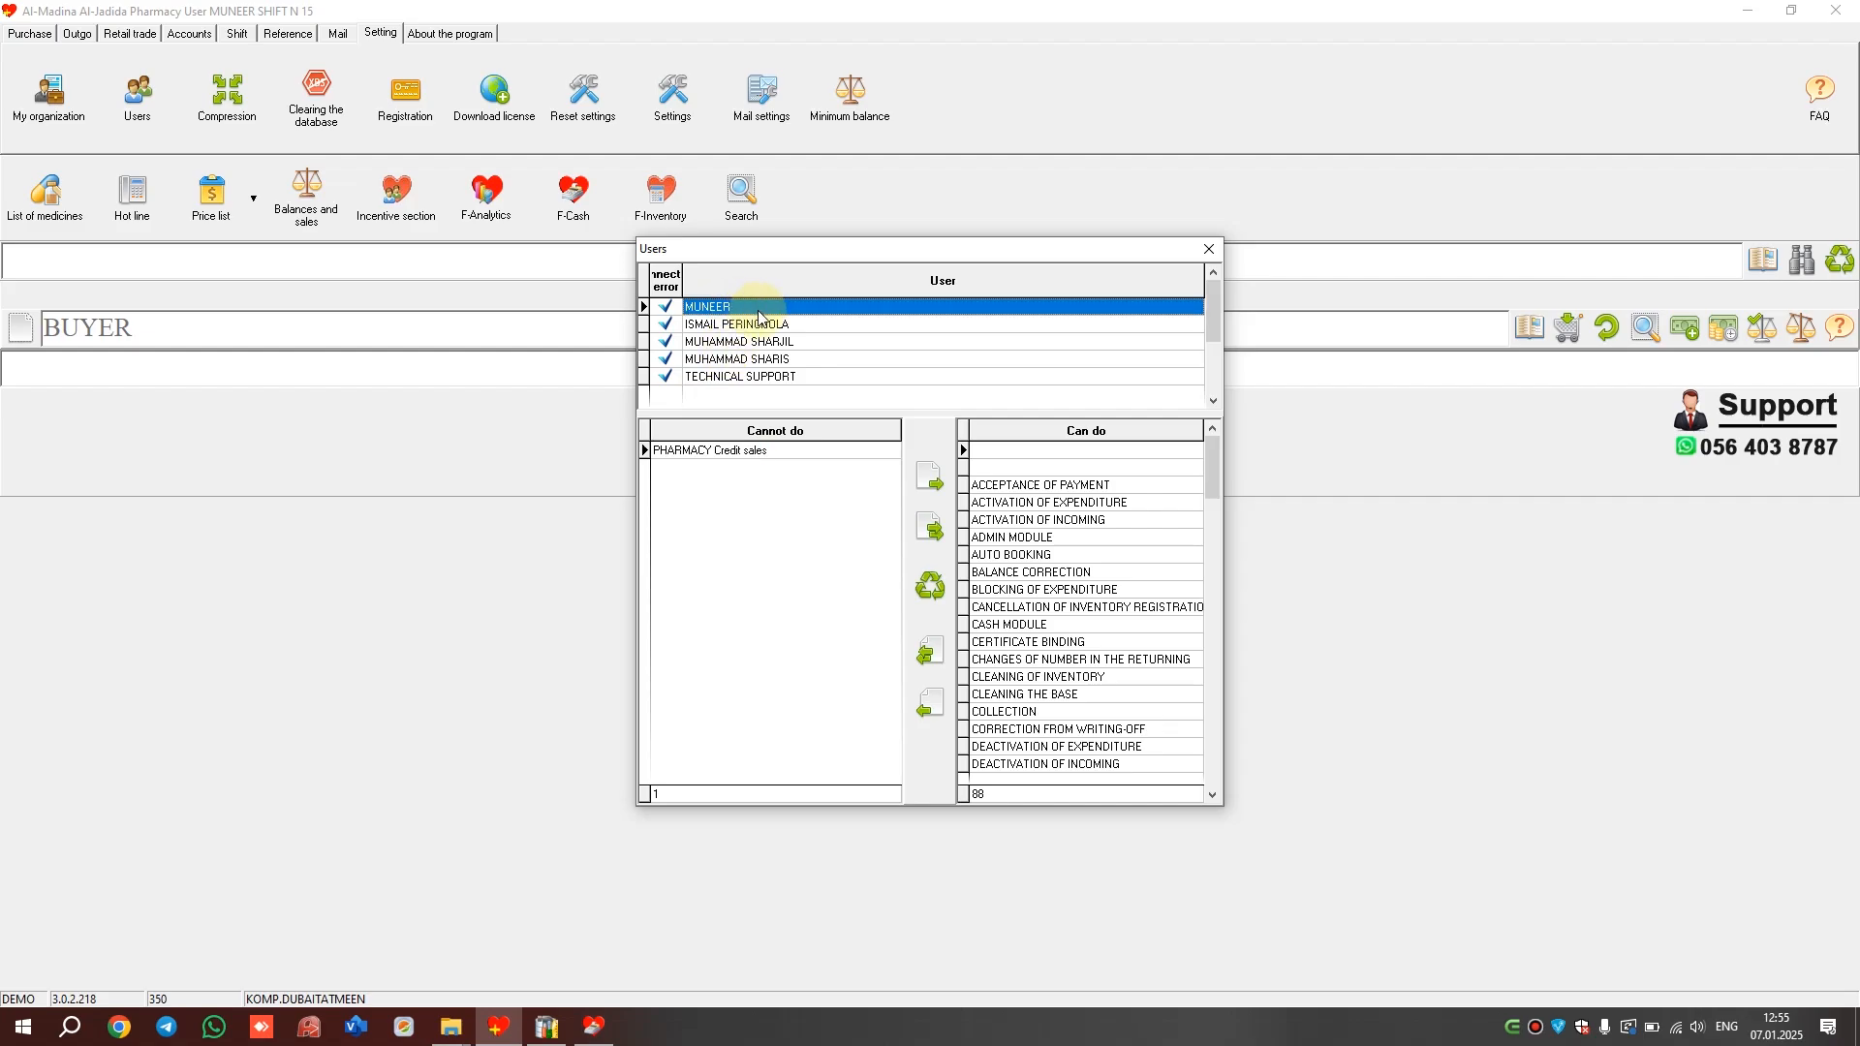
left_click(736, 451)
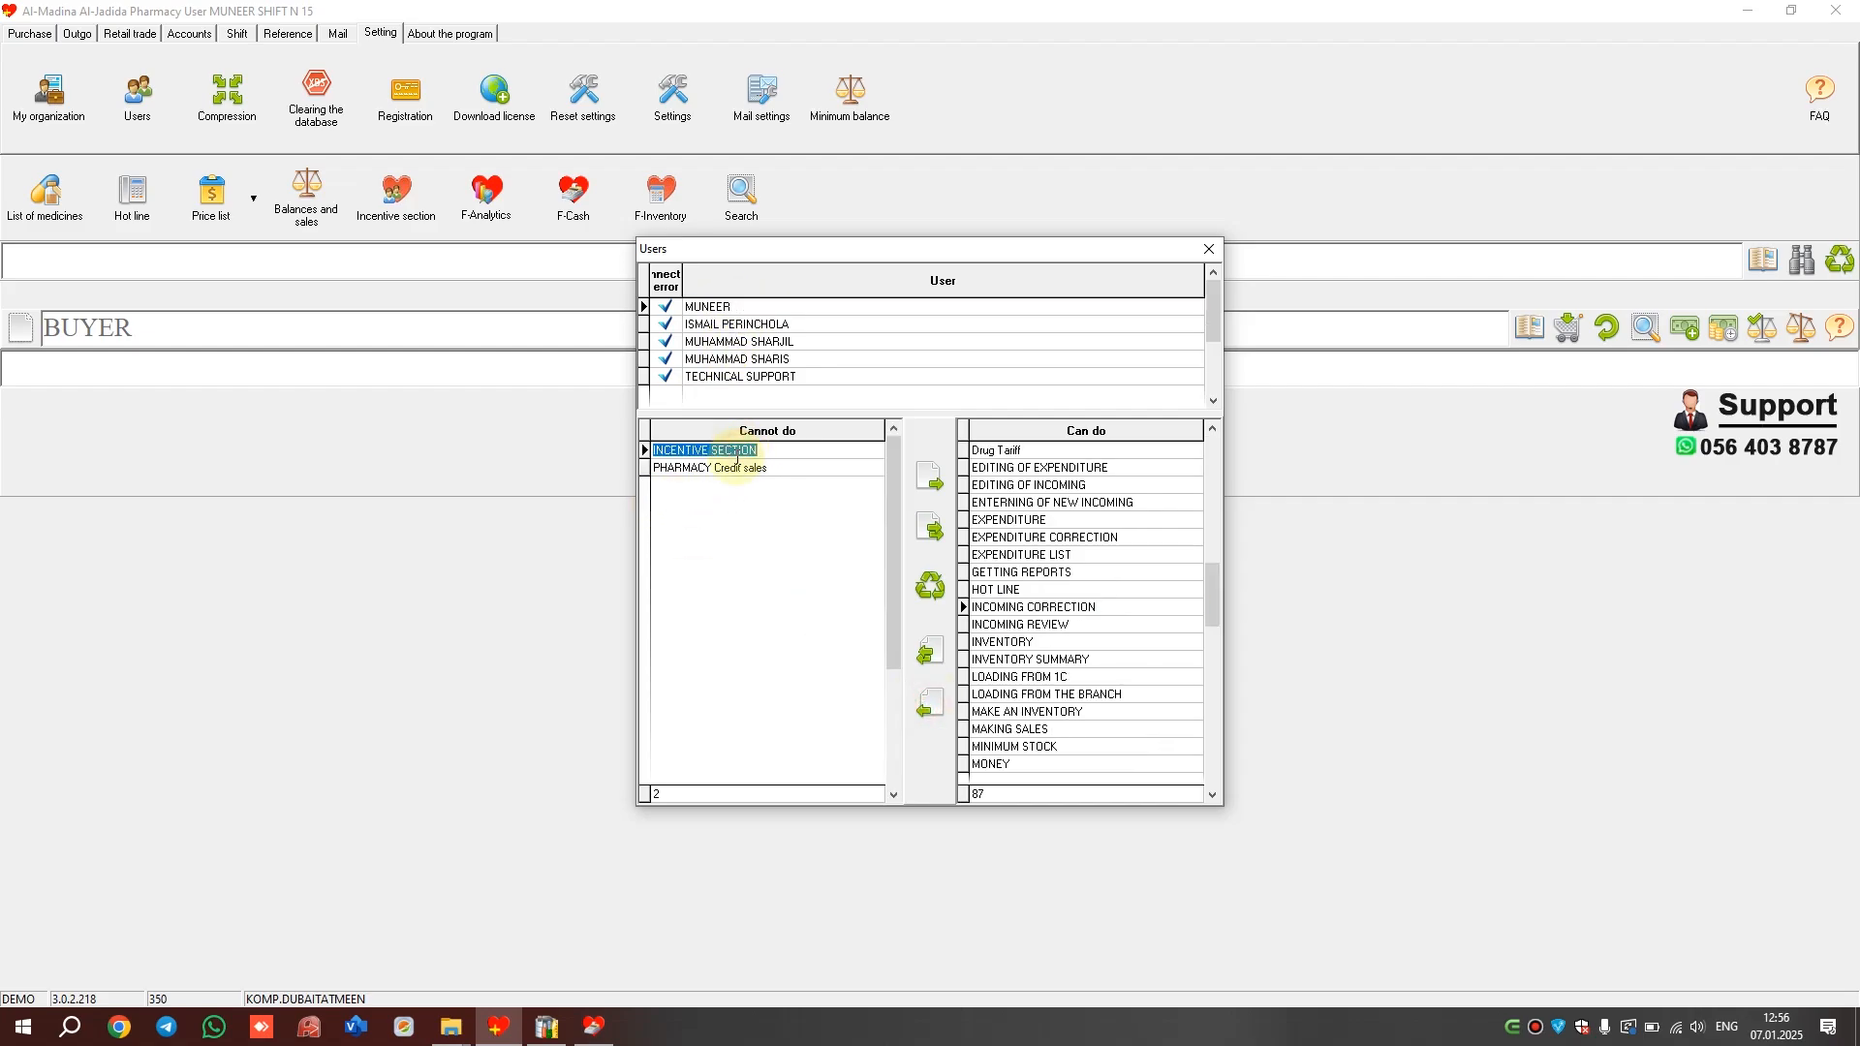
left_click(1210, 250)
left_click(661, 197)
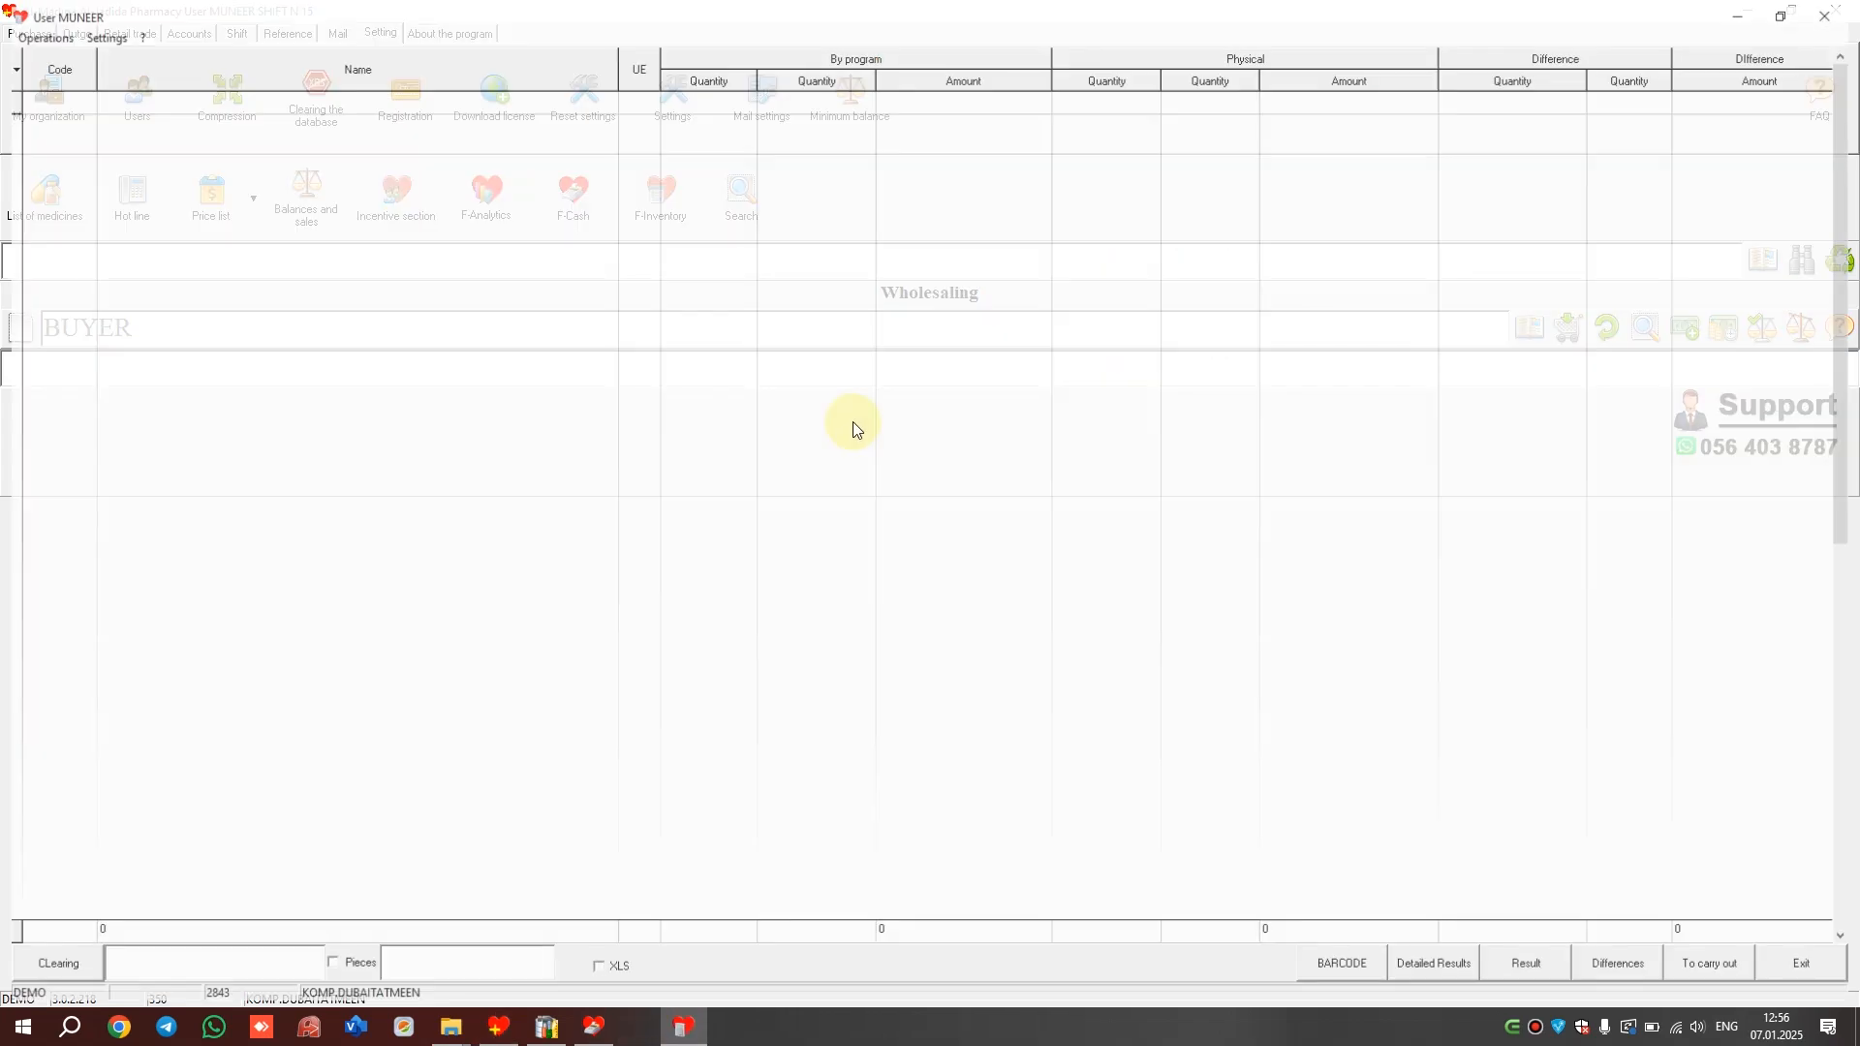
Undo the CAROZA physical count so it returns to 0, then show the purchase Order List
right_click(1170, 161)
left_click(1252, 263)
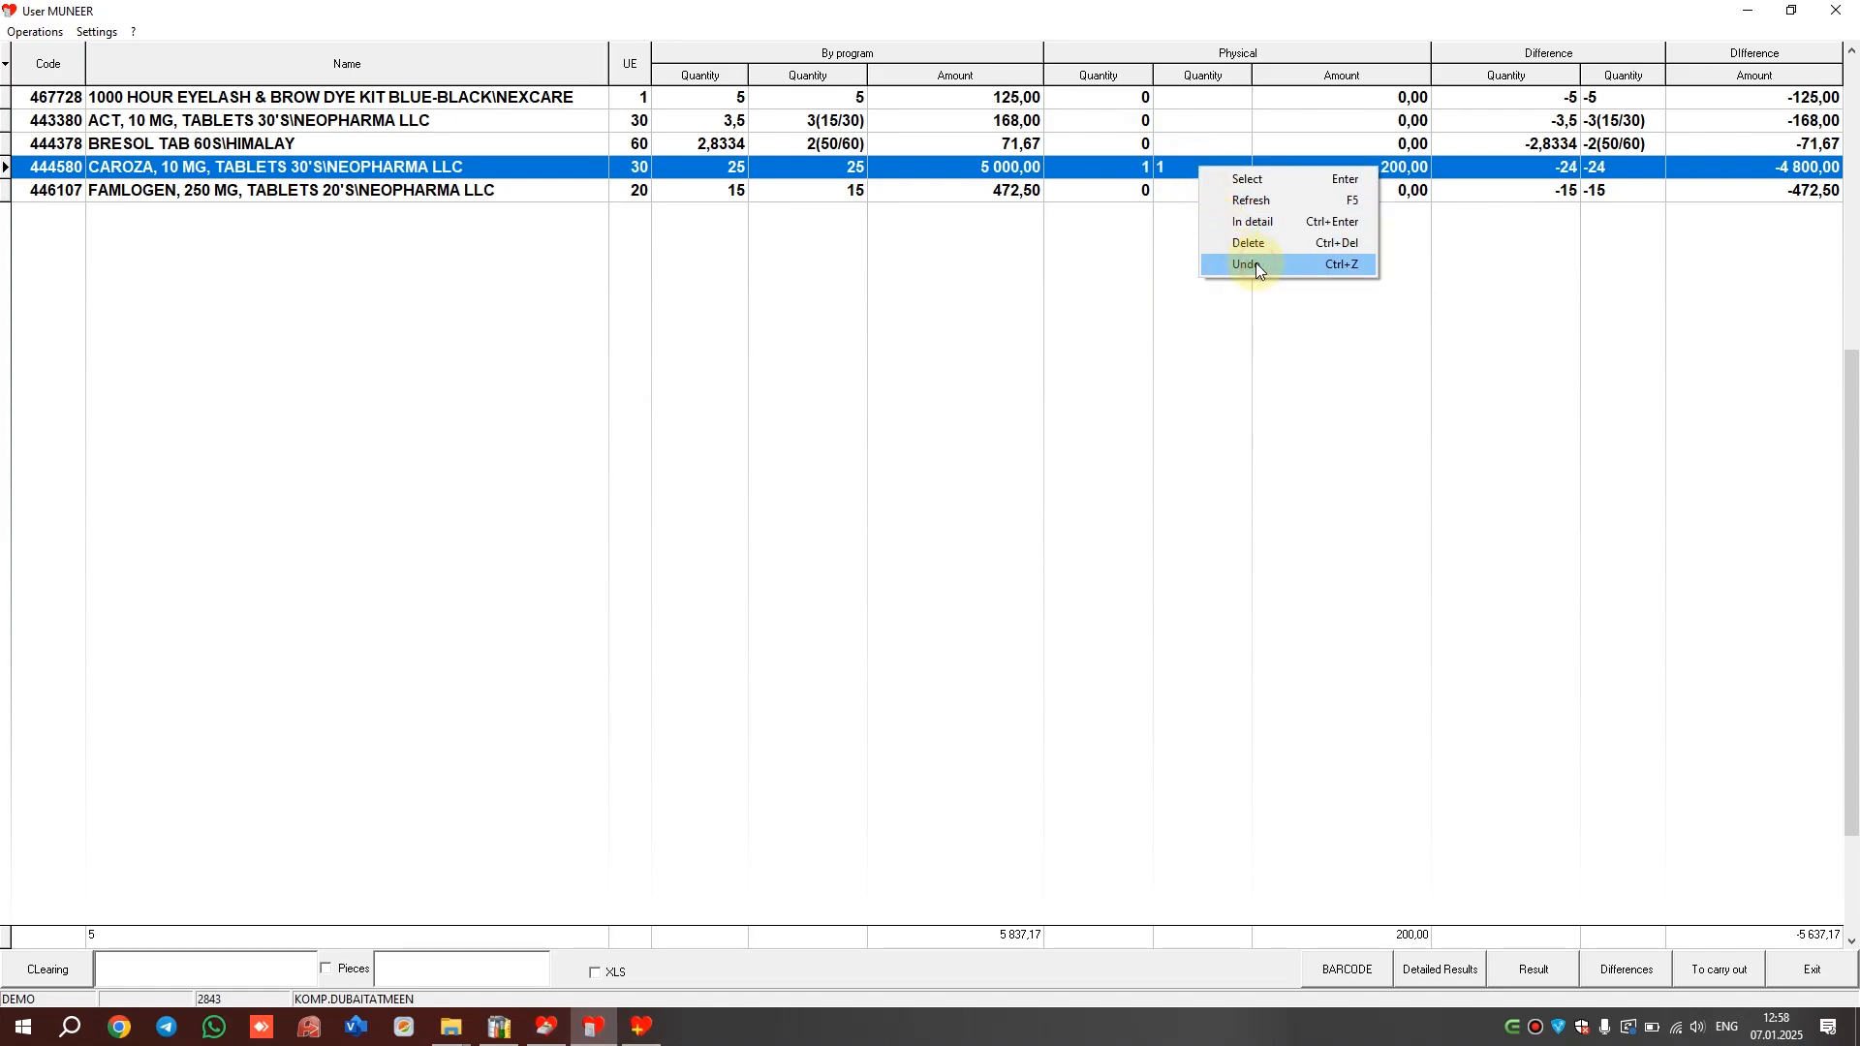
left_click(1256, 265)
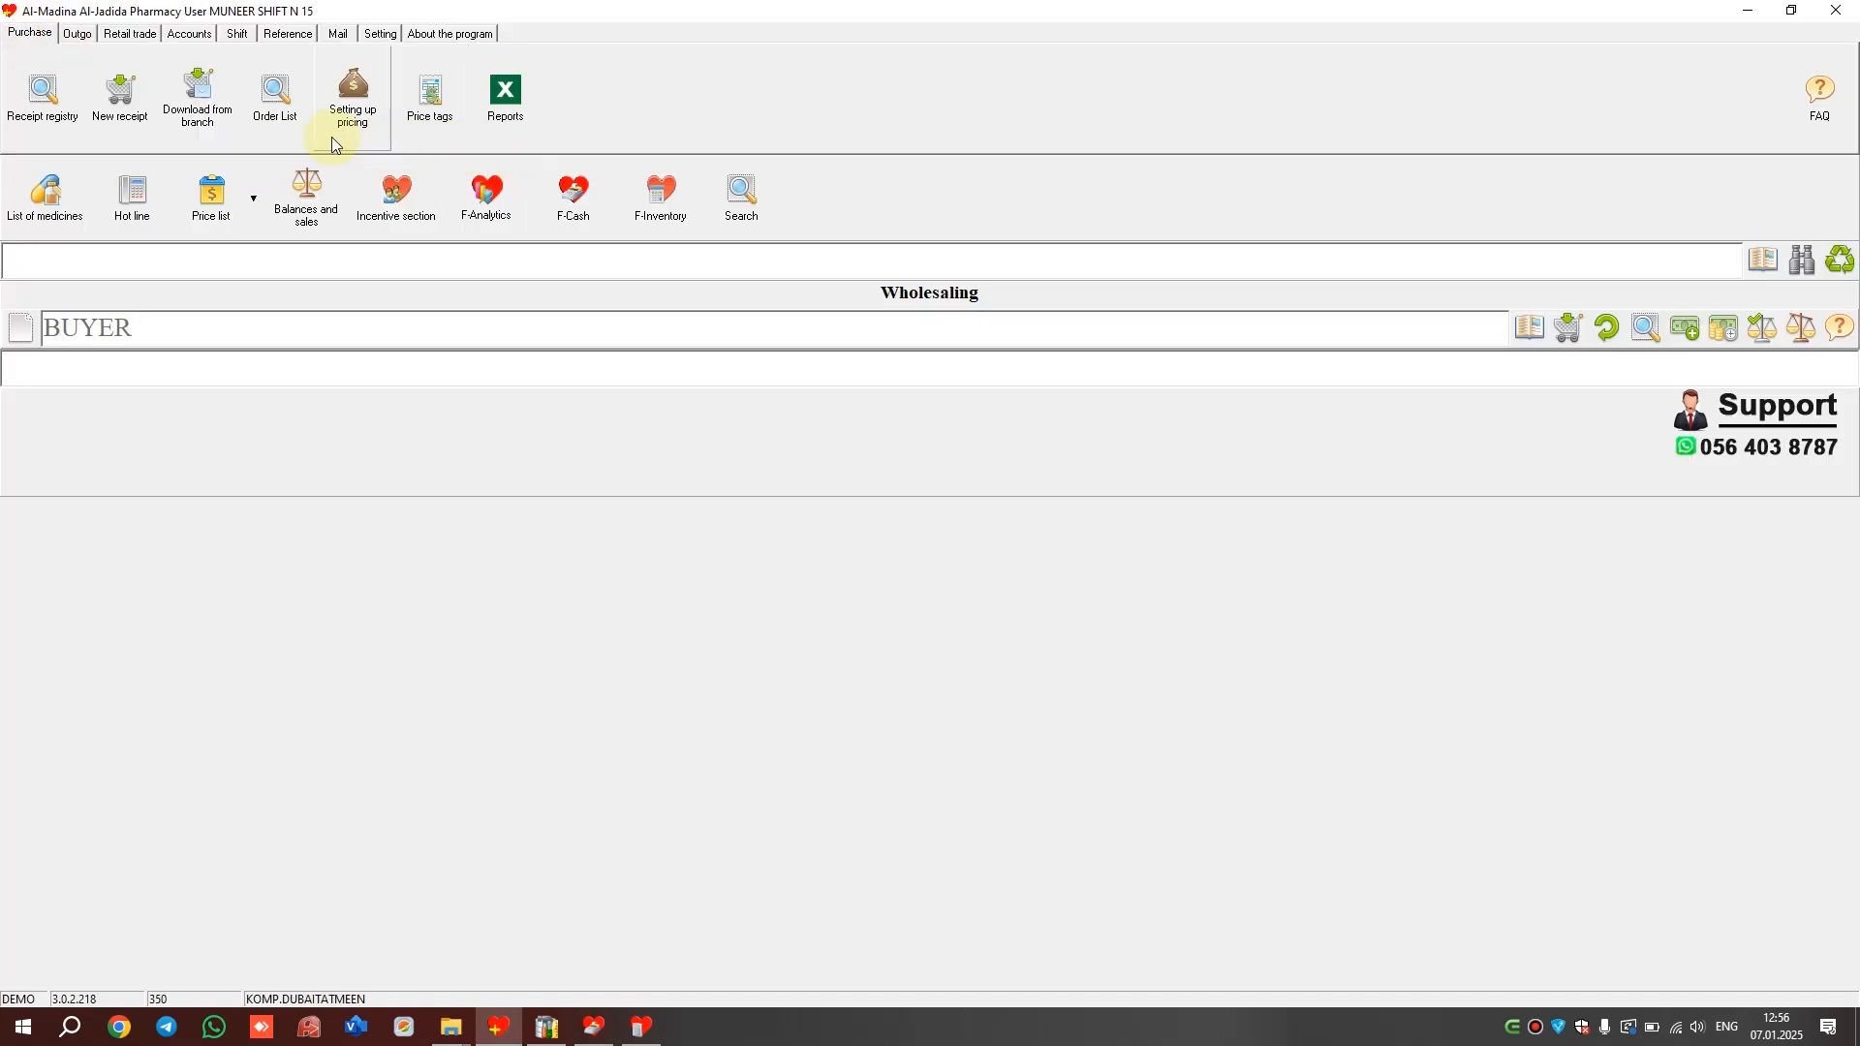
left_click(275, 92)
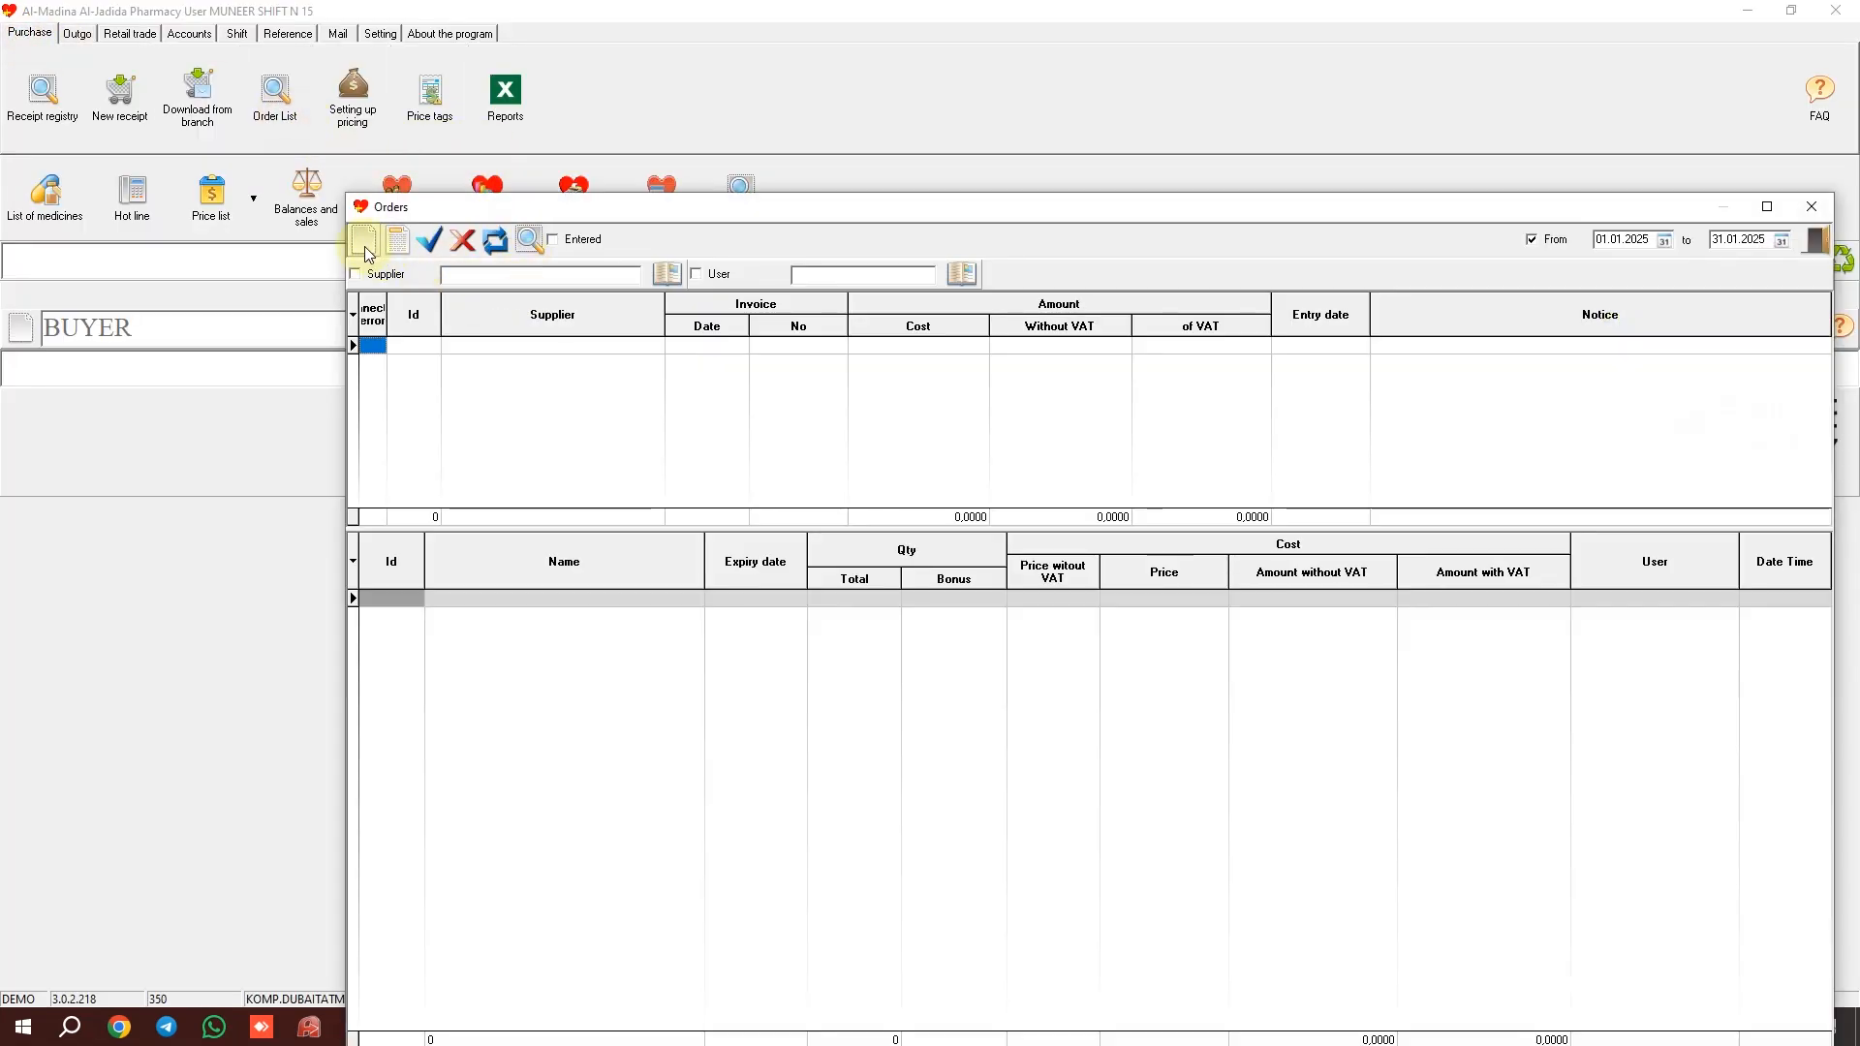
Start a new goods order, review its NEEDS column in Selection of goods, and close it
left_click(365, 242)
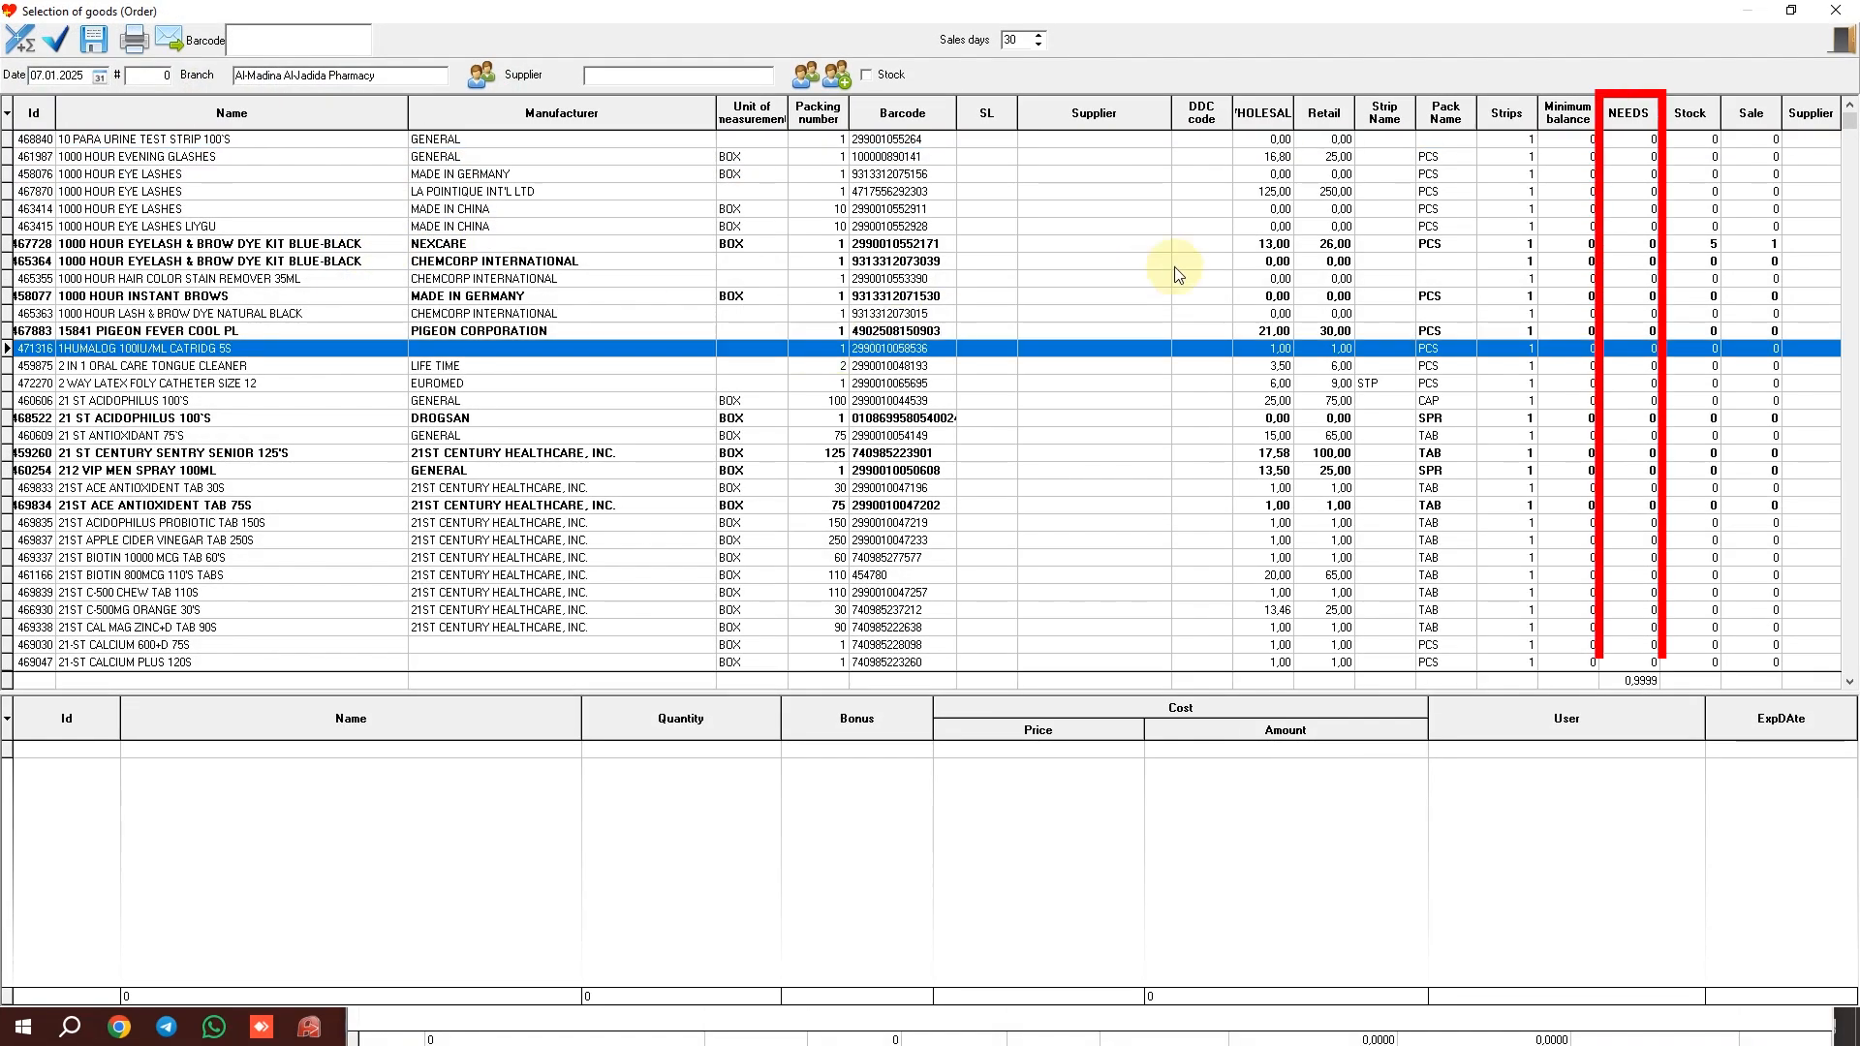
left_click(1176, 263)
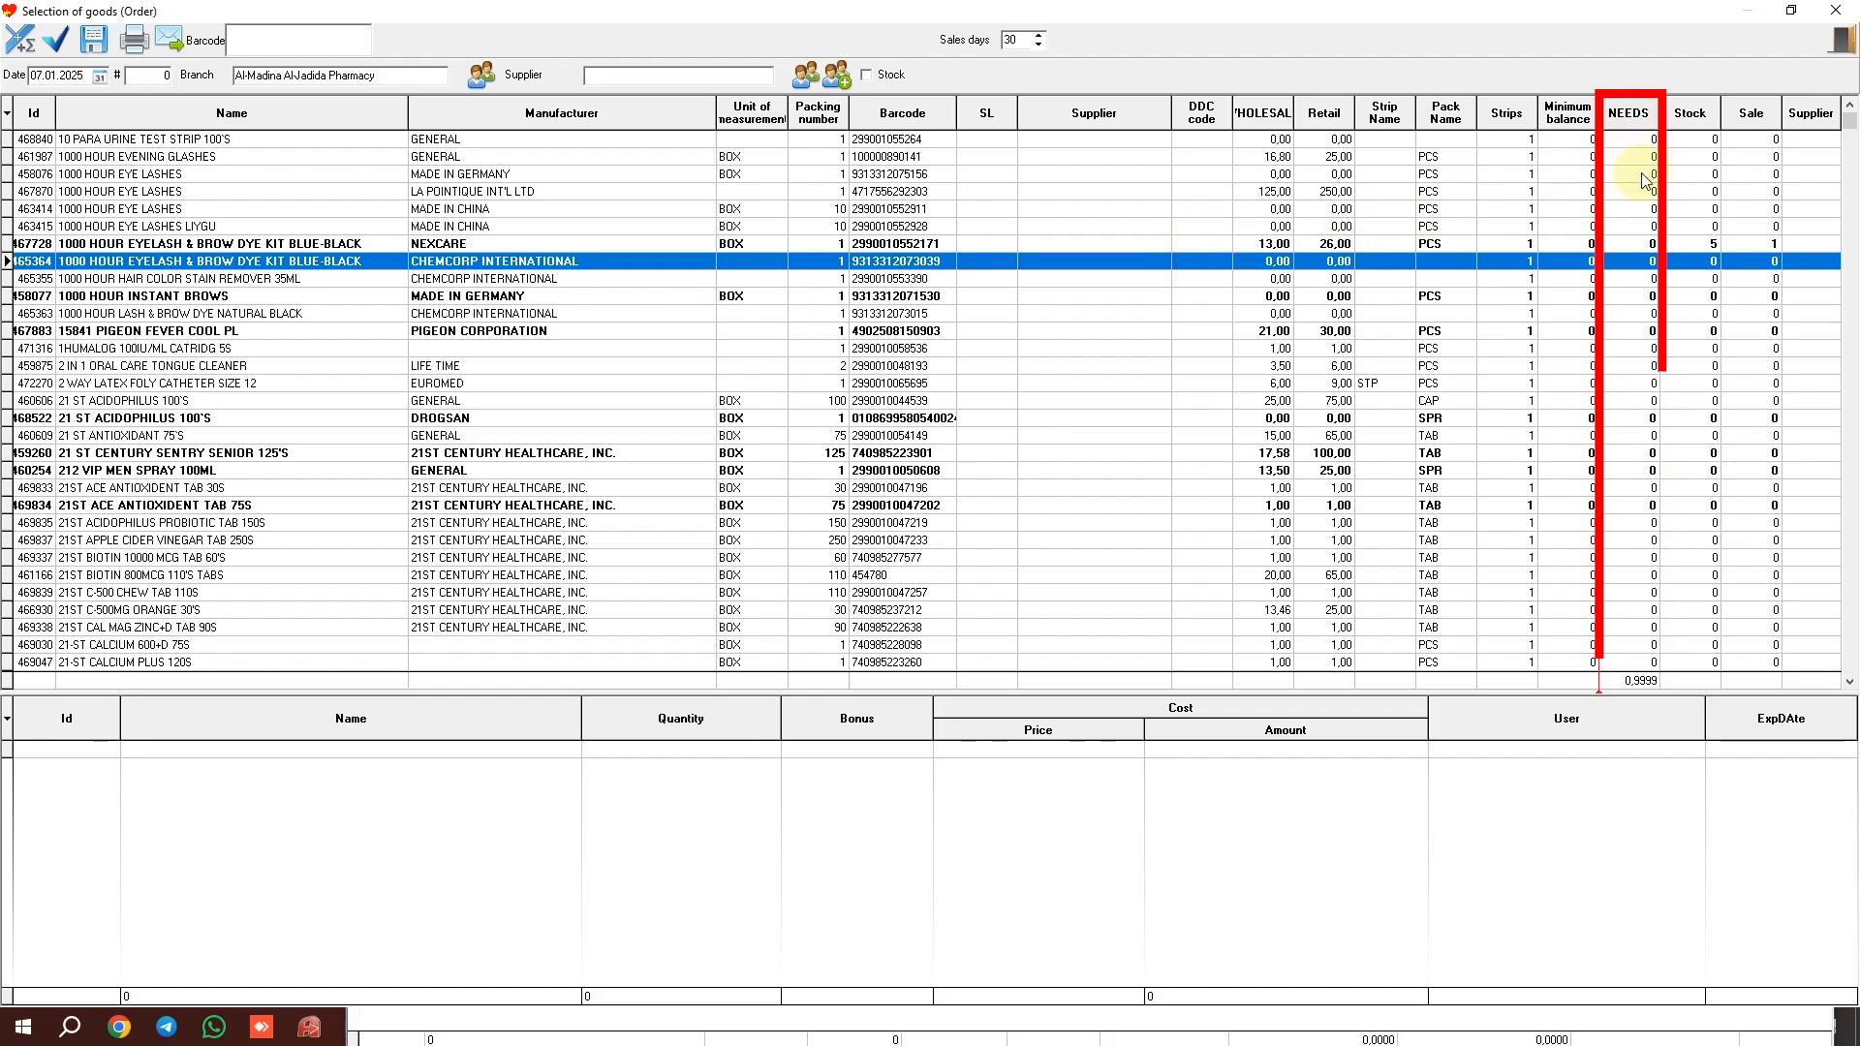
scroll(1644, 181, "down", 20)
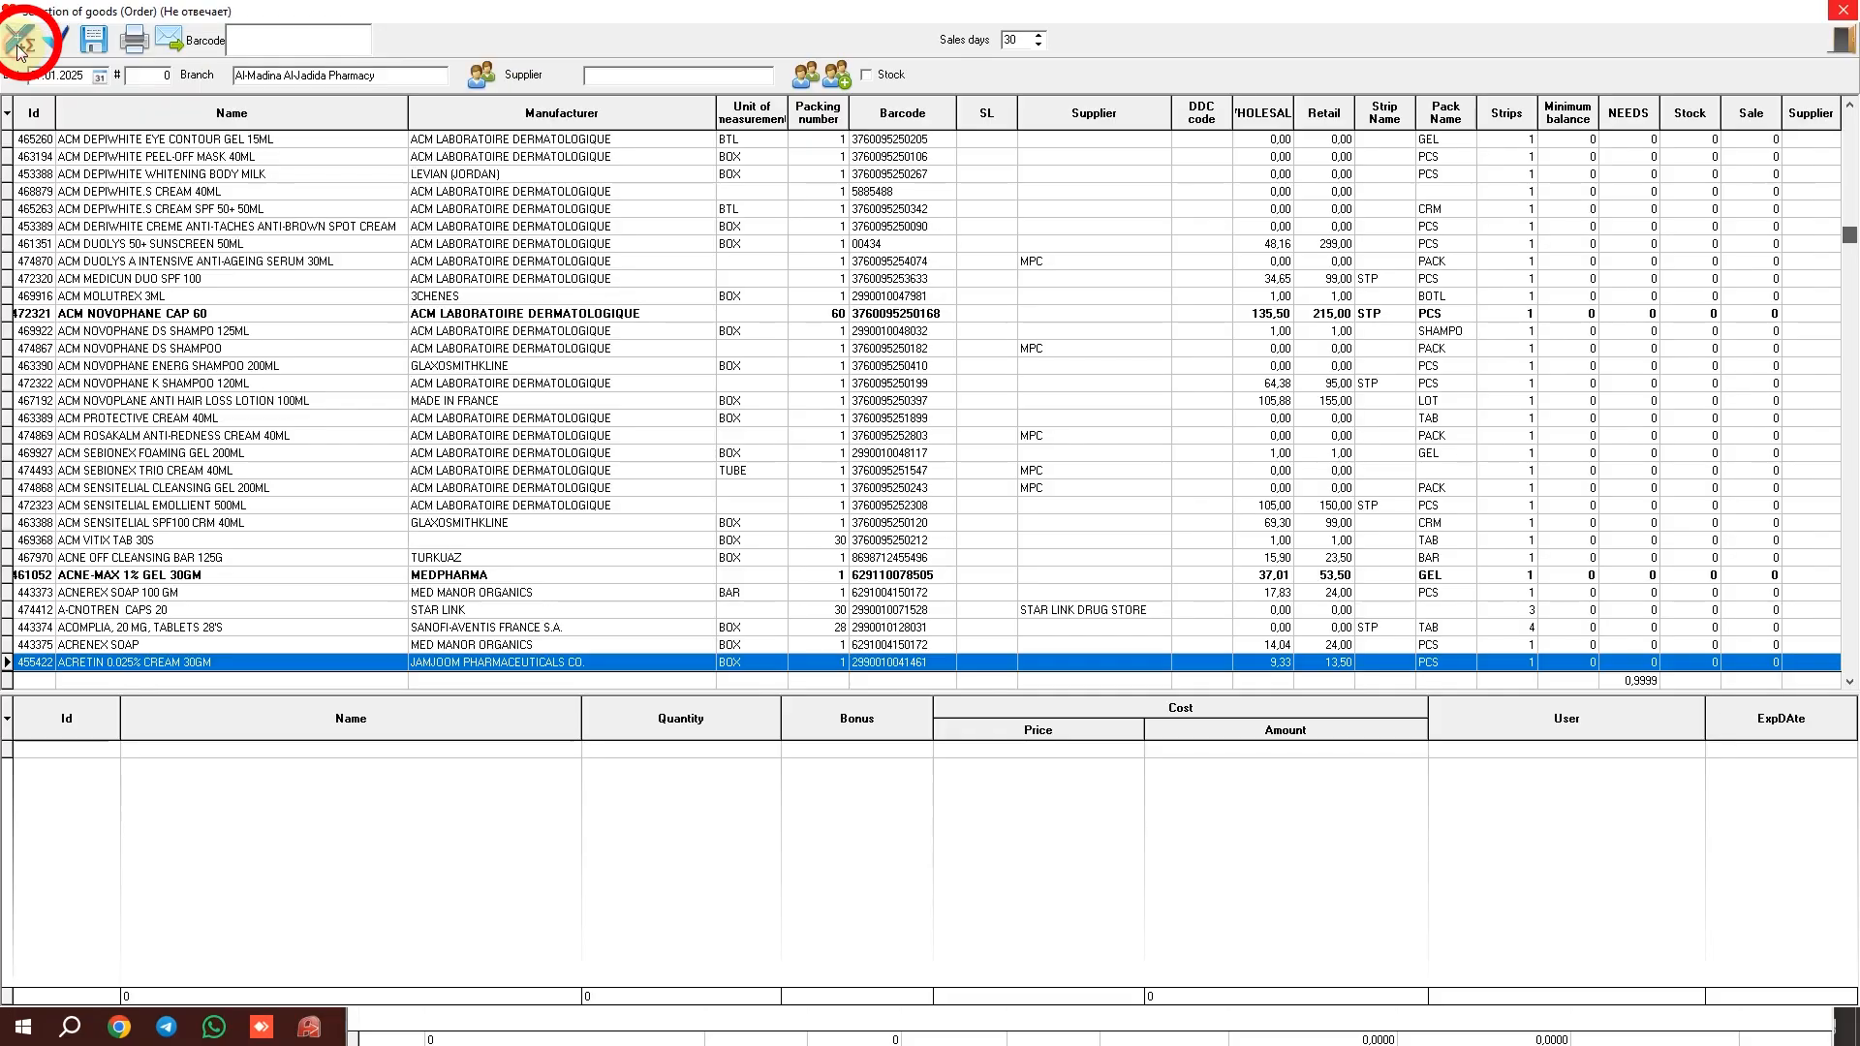
left_click(19, 46)
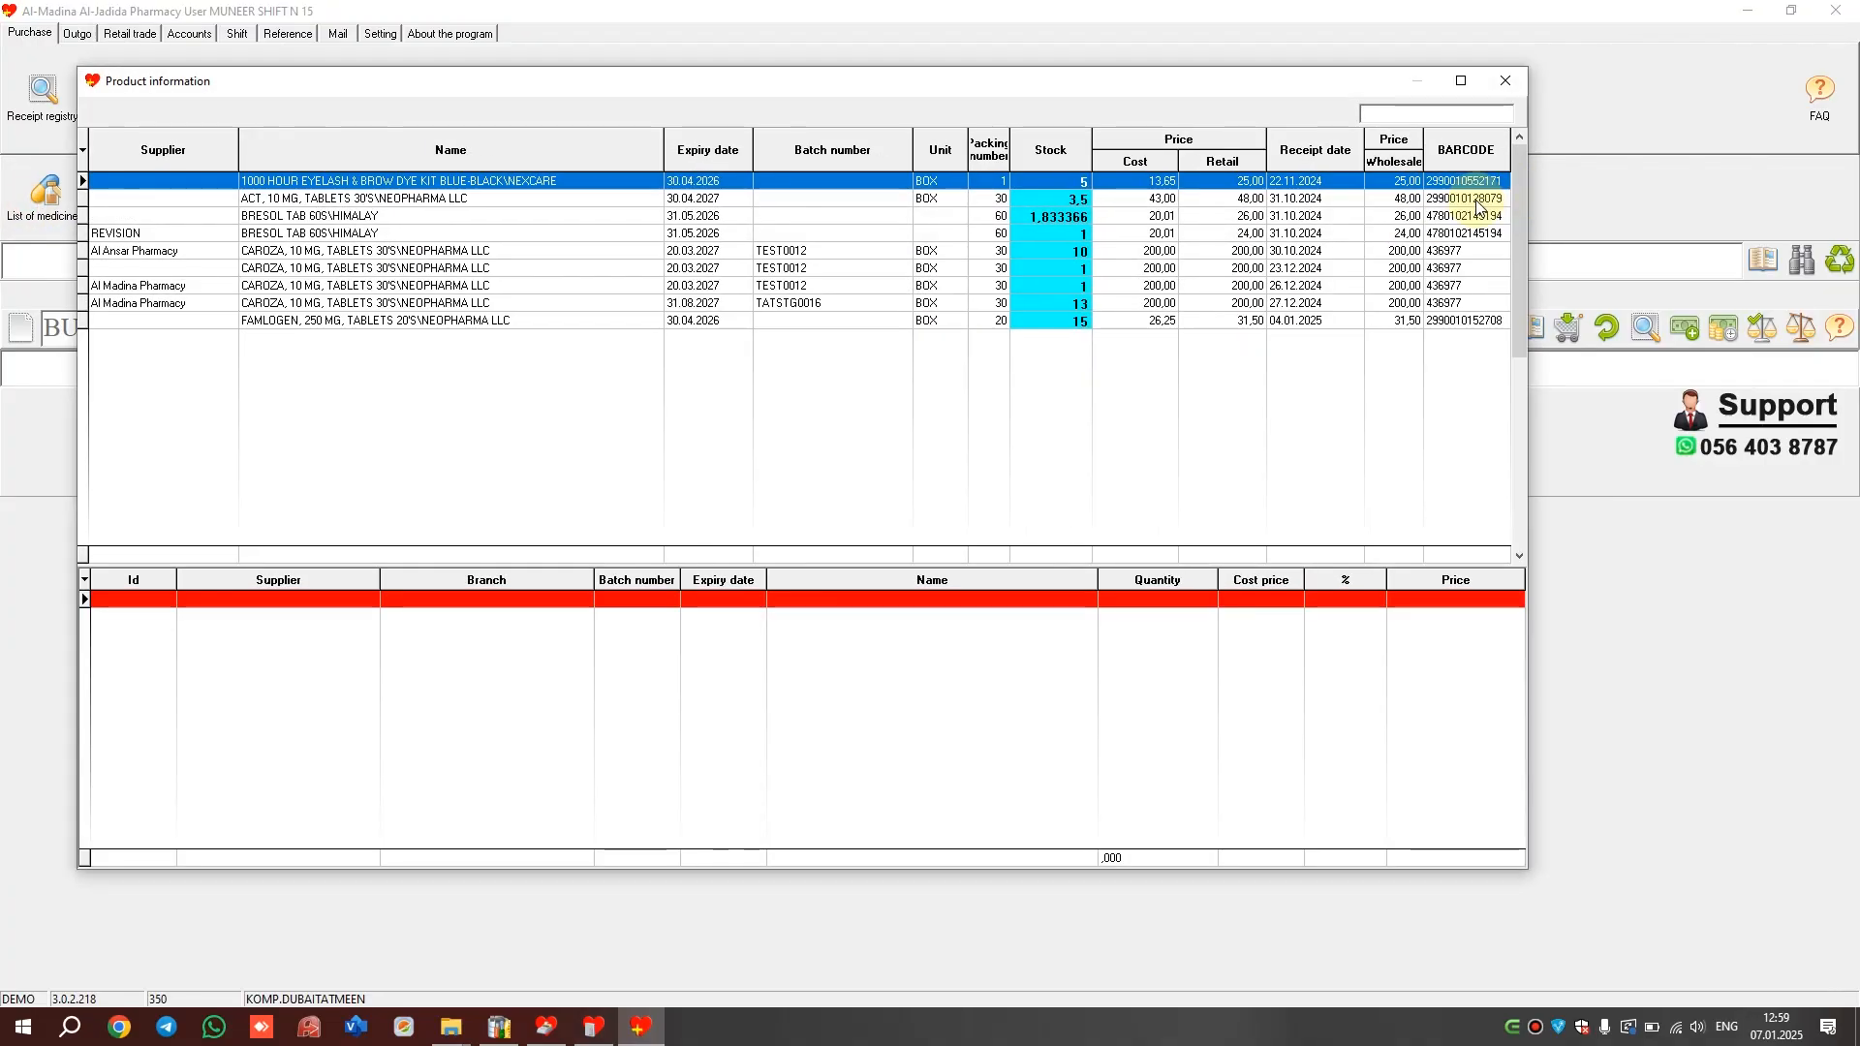
scroll(1458, 211, "down", 4)
left_click(1462, 201)
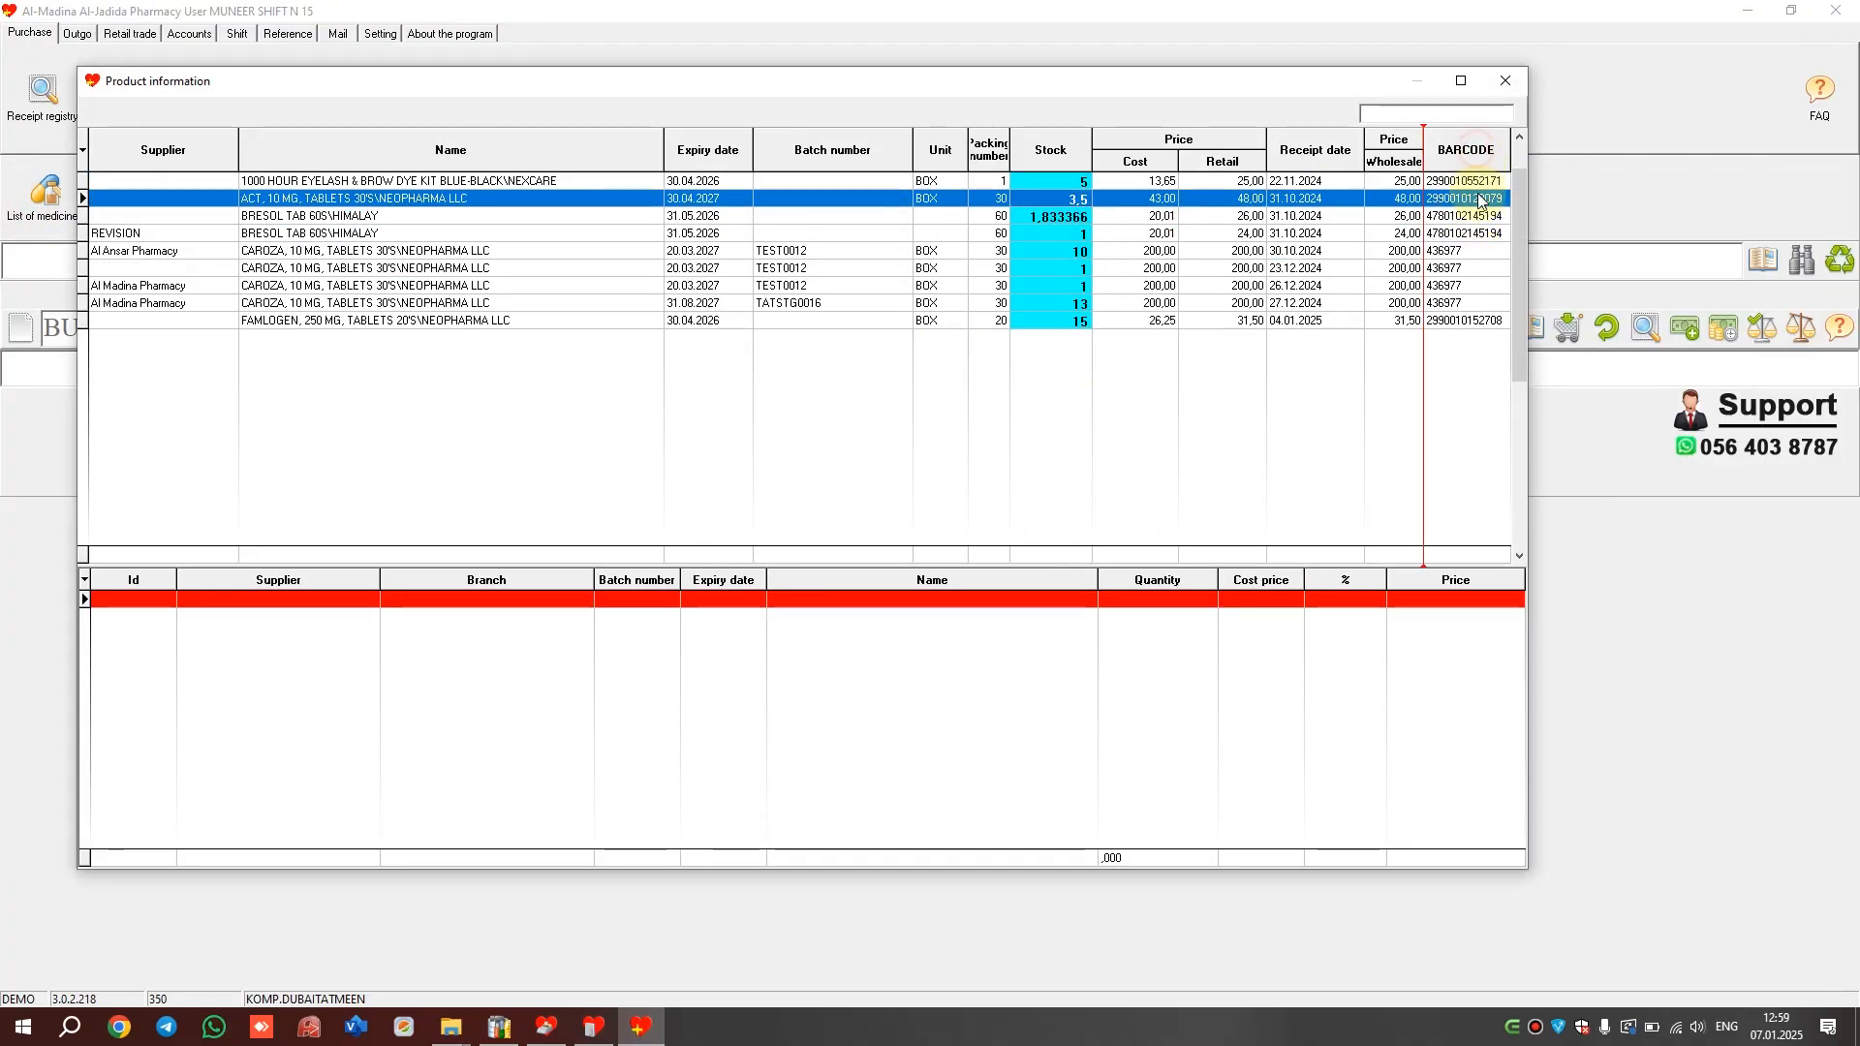
left_click(1507, 187)
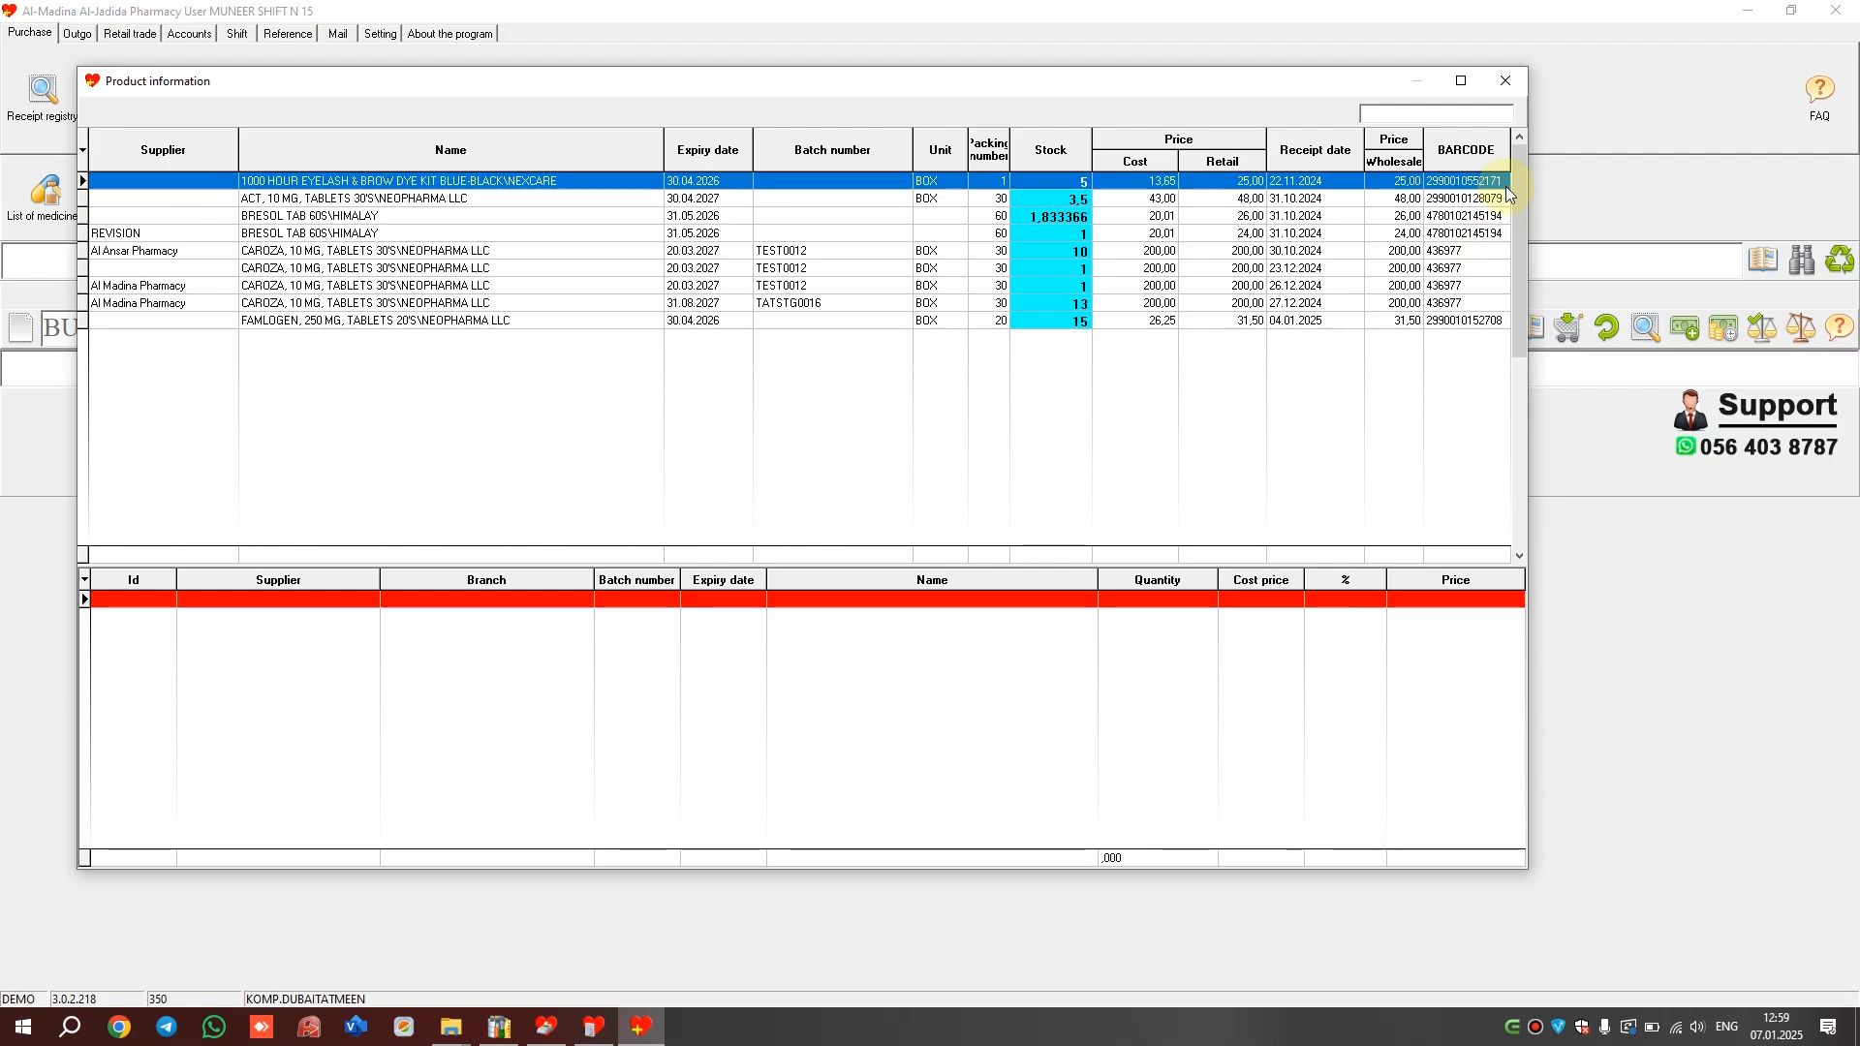
type("4780102145194")
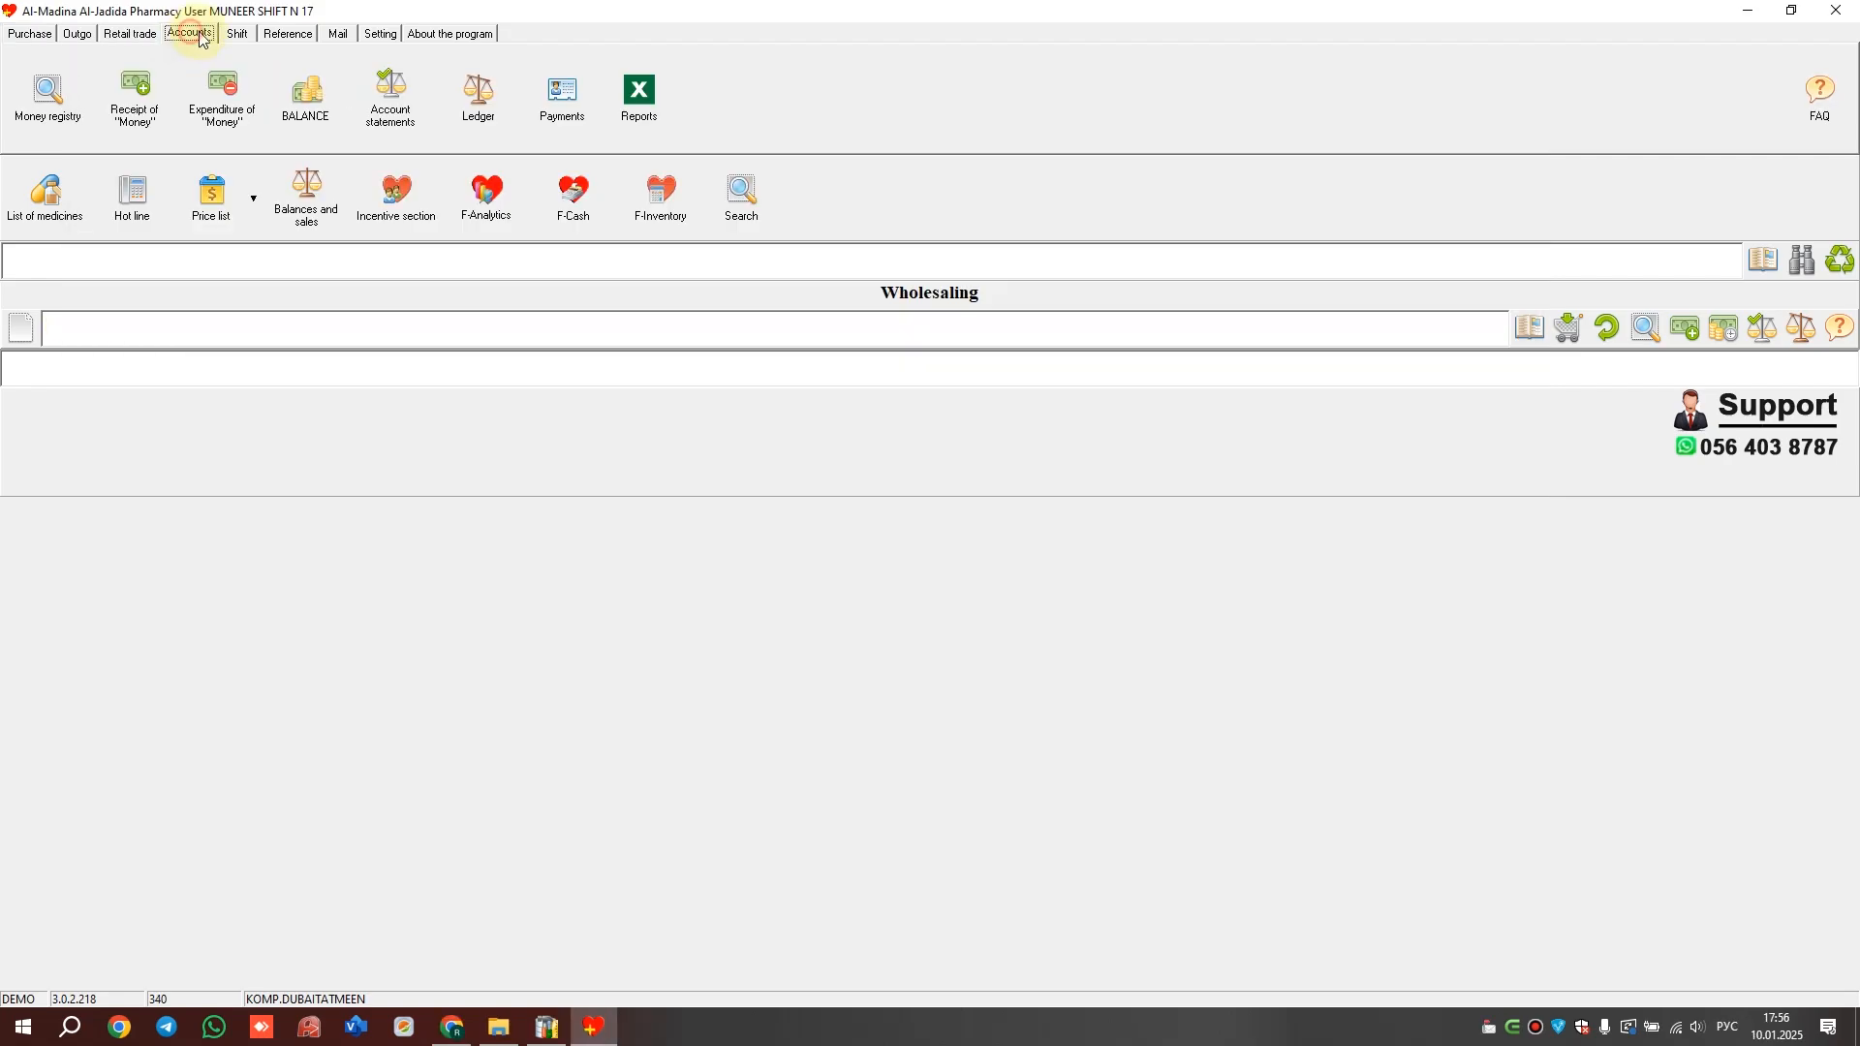
Preview the DEBTORS accounts report for supplier ACORUS
left_click(640, 97)
left_click(753, 469)
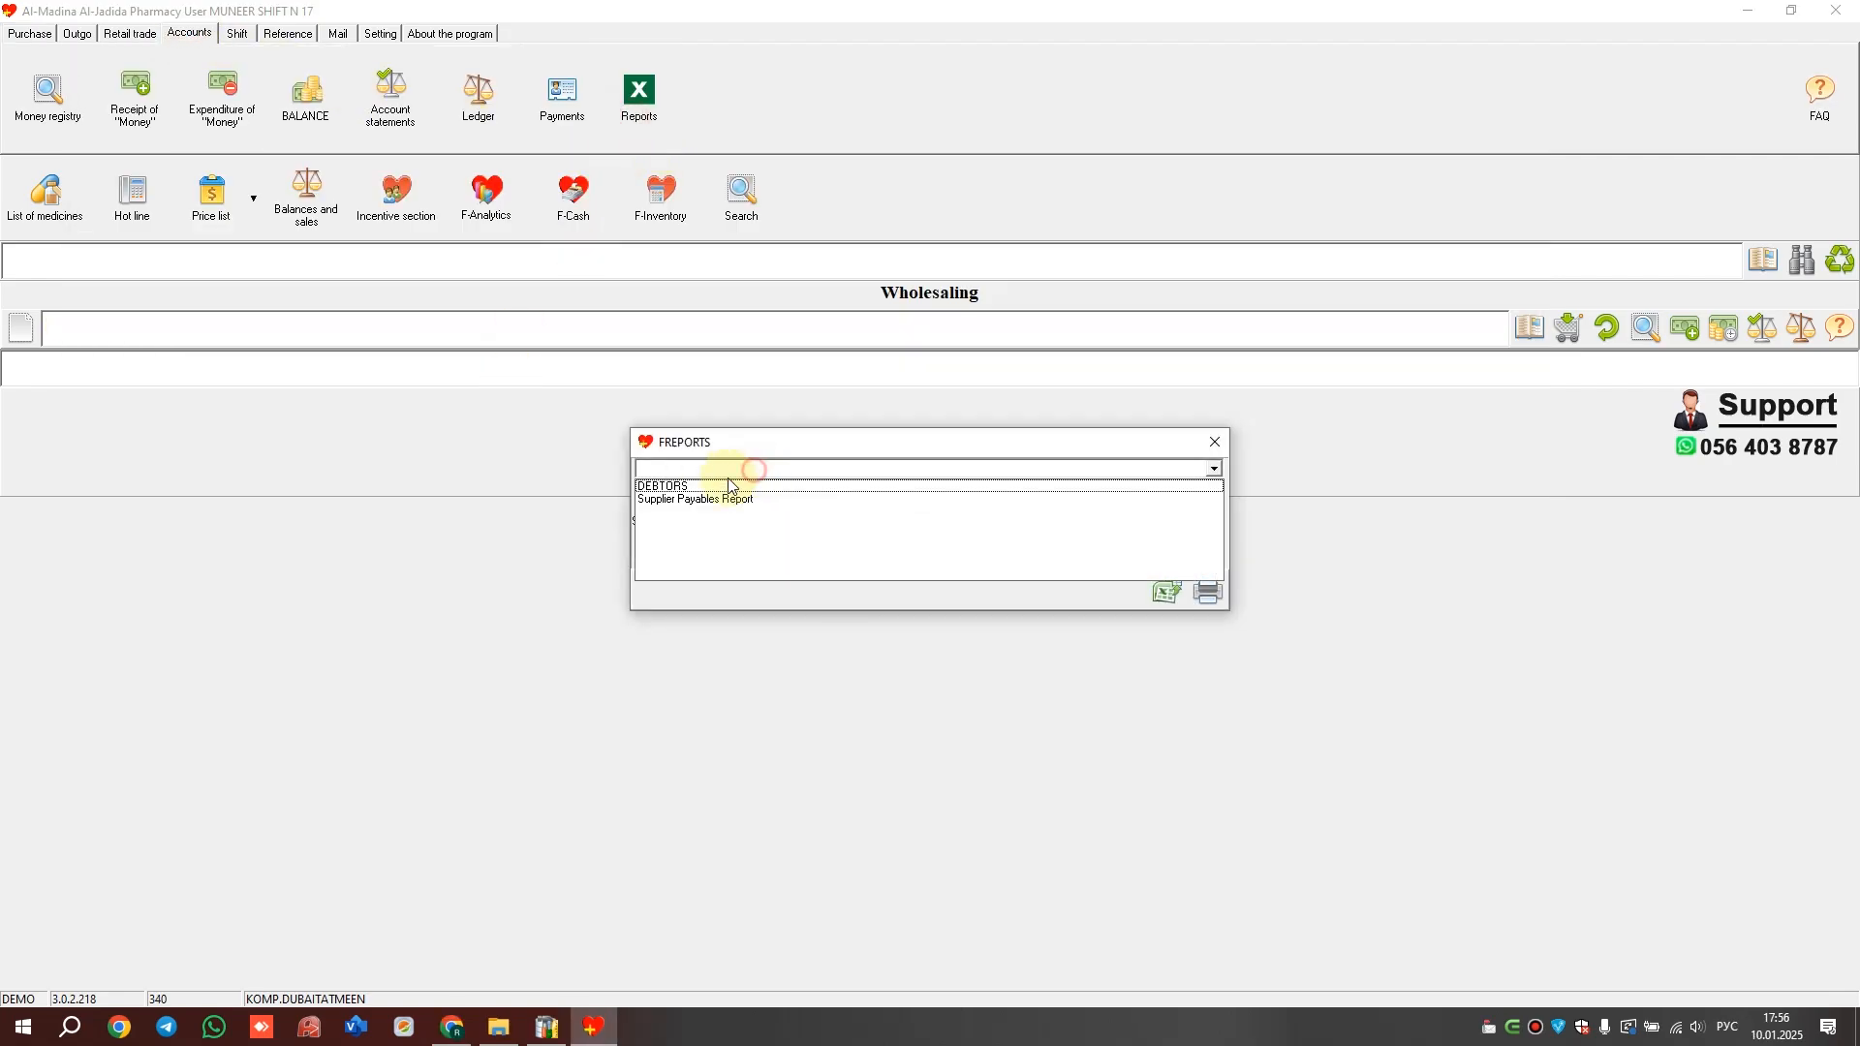
left_click(710, 485)
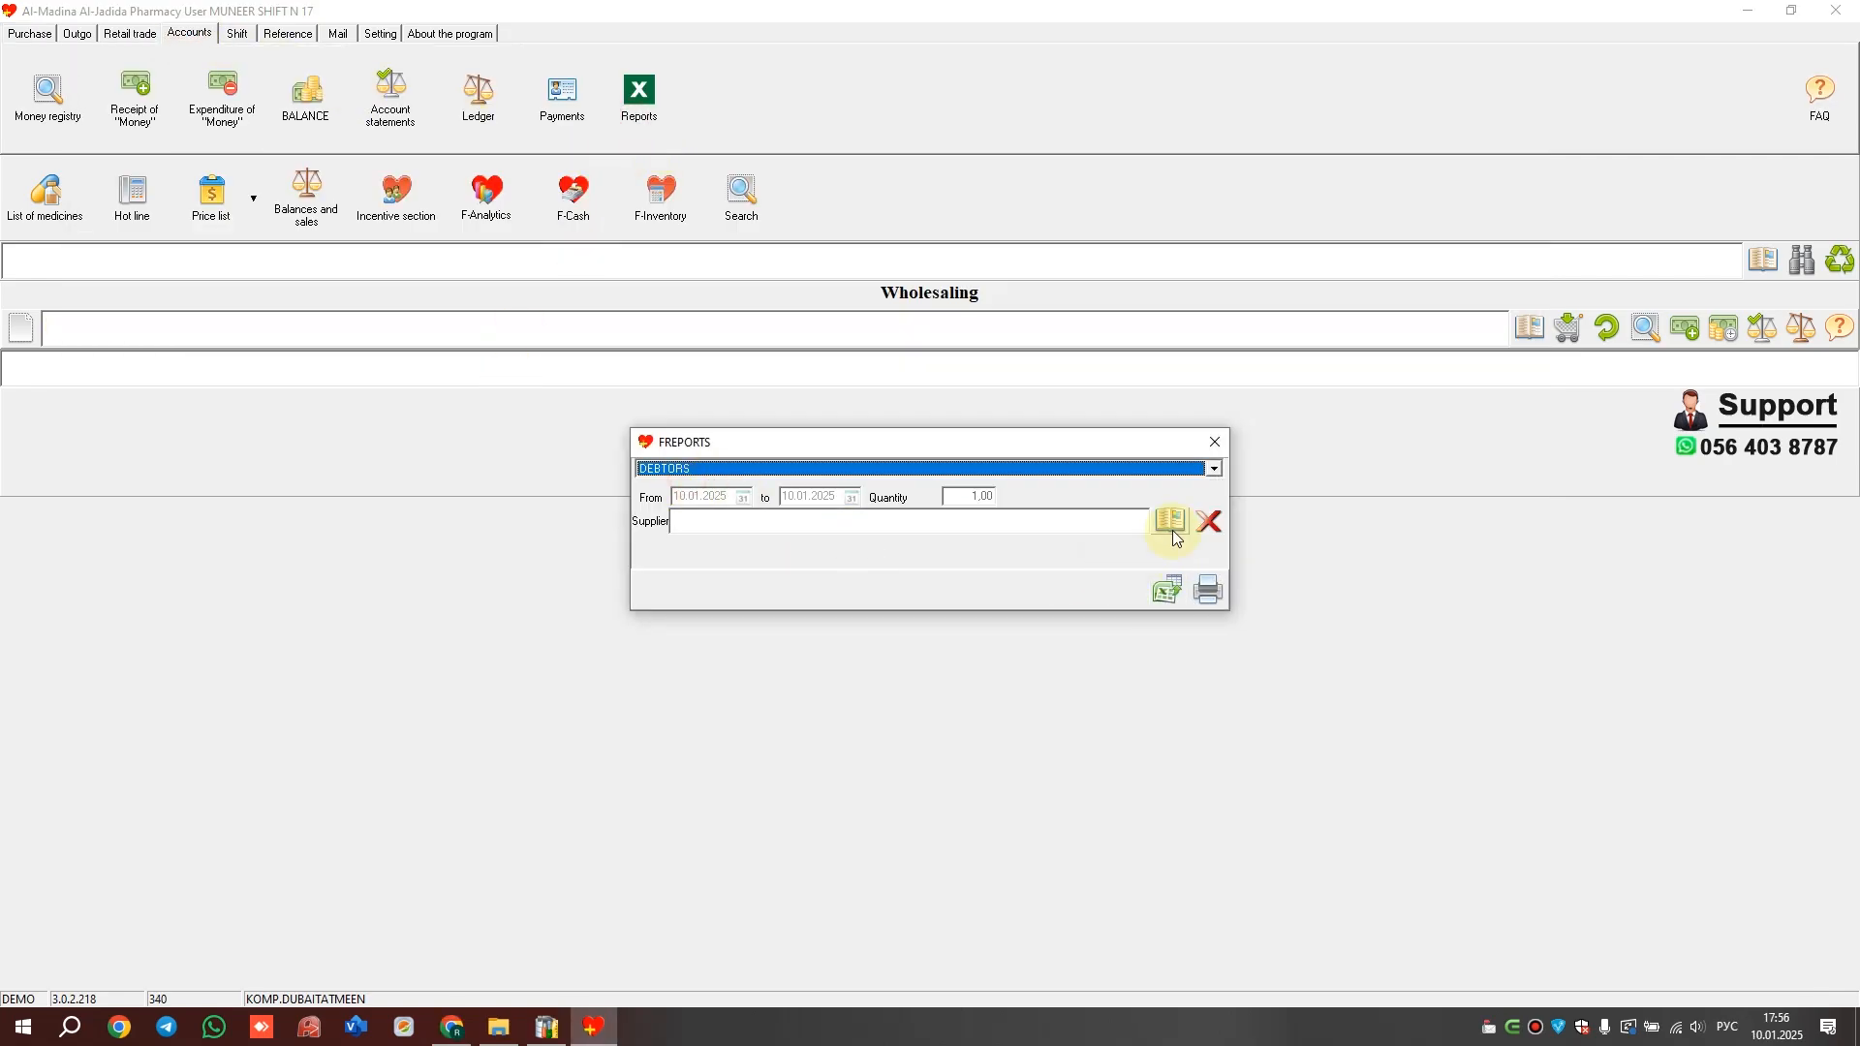
left_click(1174, 538)
double_click(789, 382)
left_click(1211, 601)
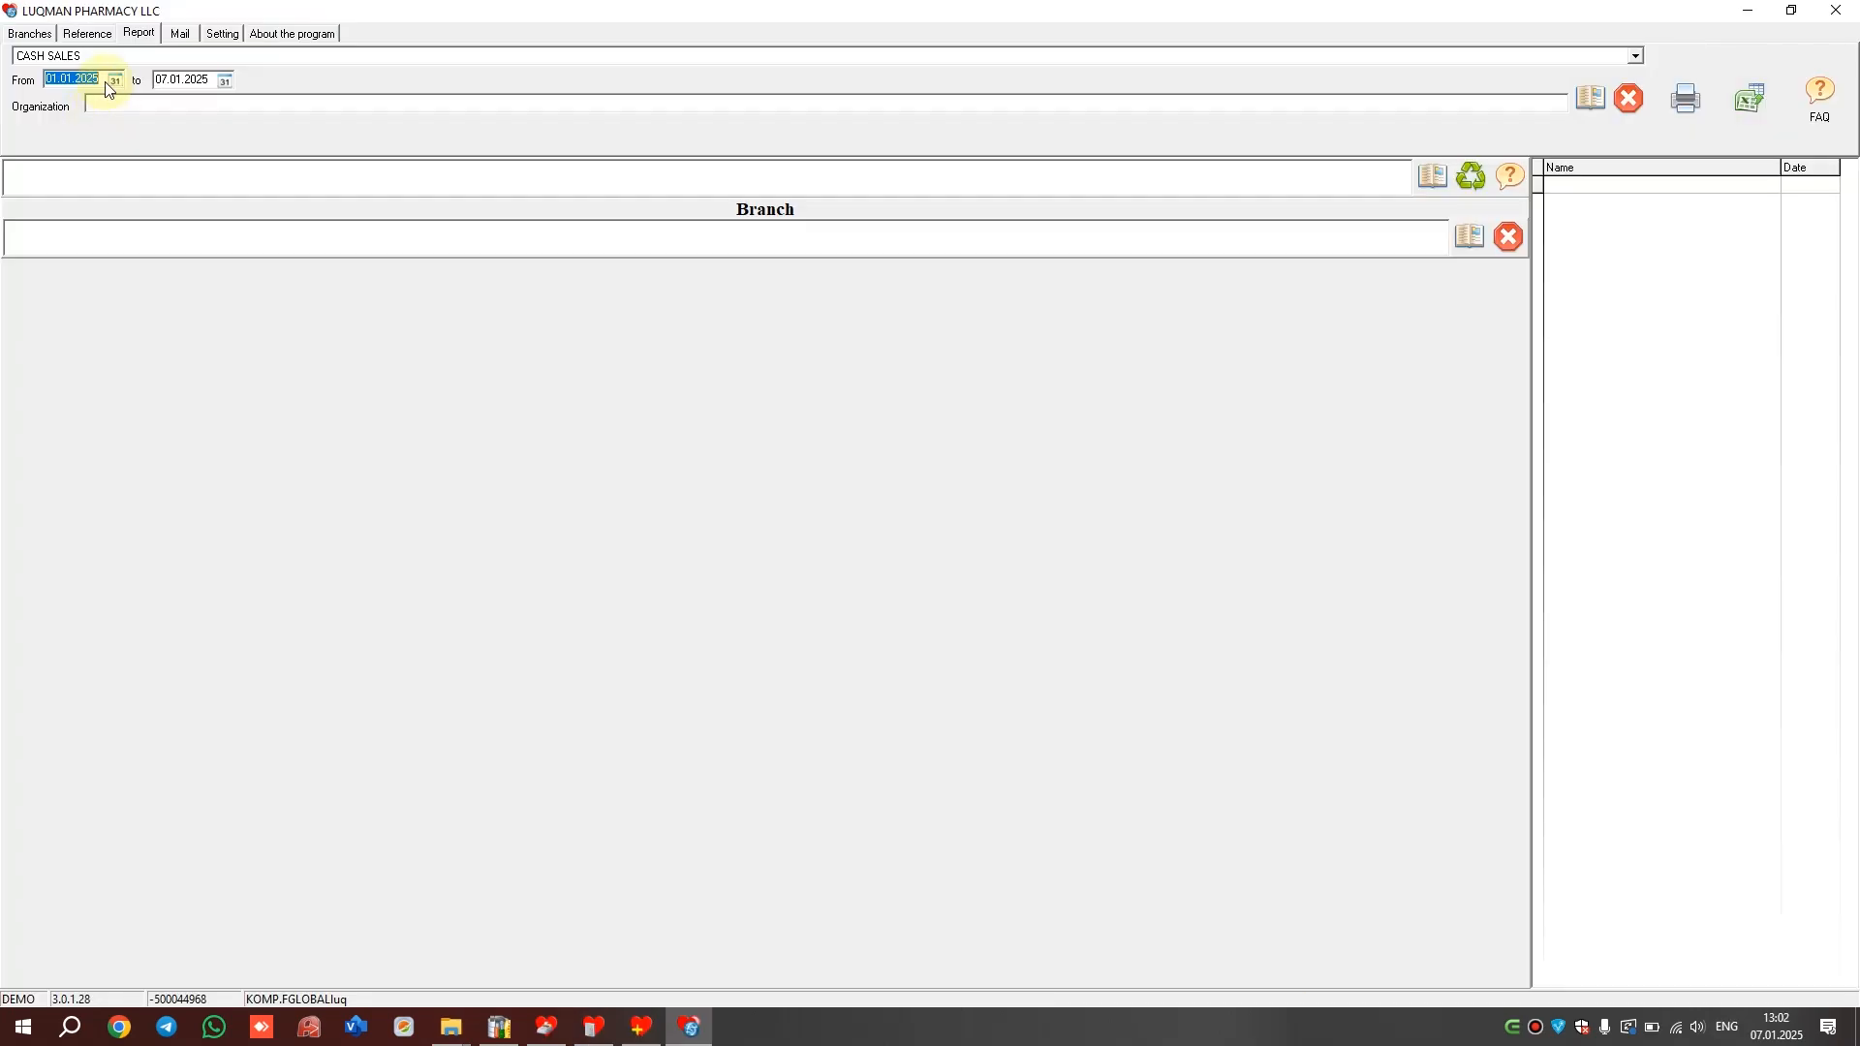
Export the COLLECTIVE SALES WITH BALANCE report for 01.01.2024–07.01.2025 to Excel
left_click(160, 79)
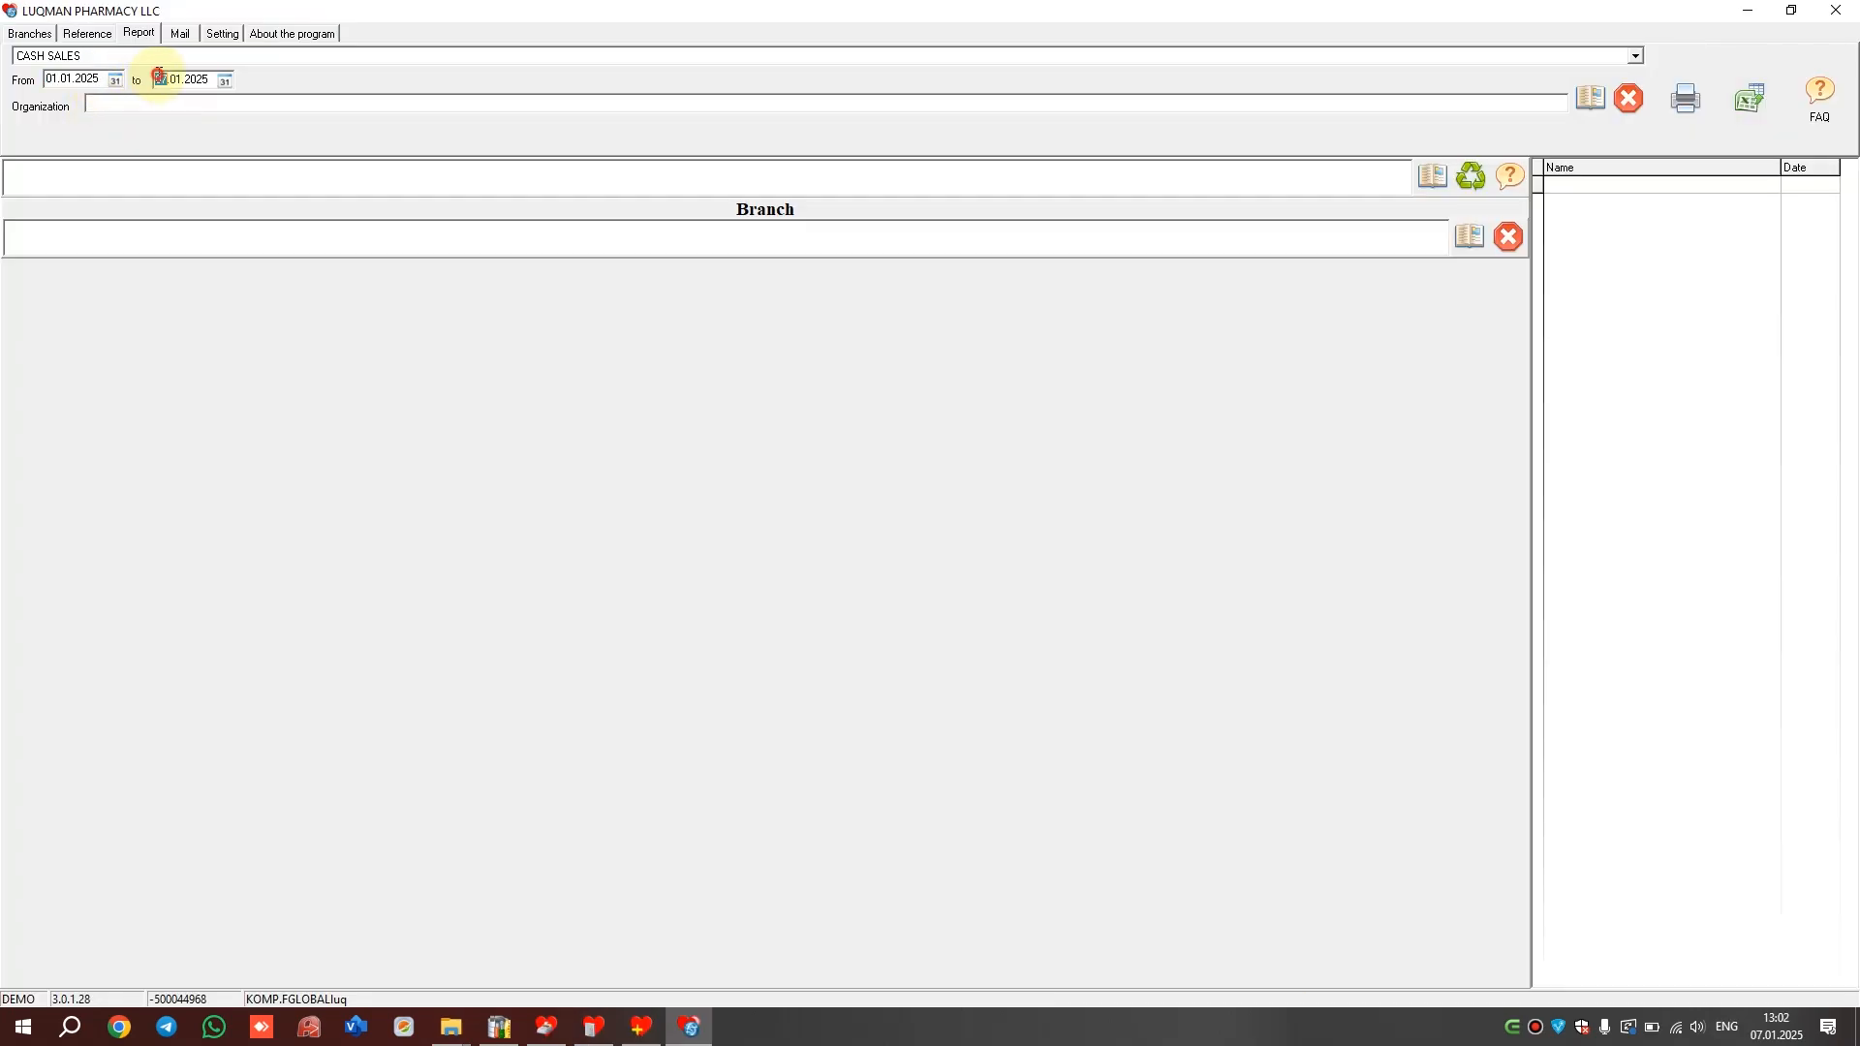
left_click(85, 60)
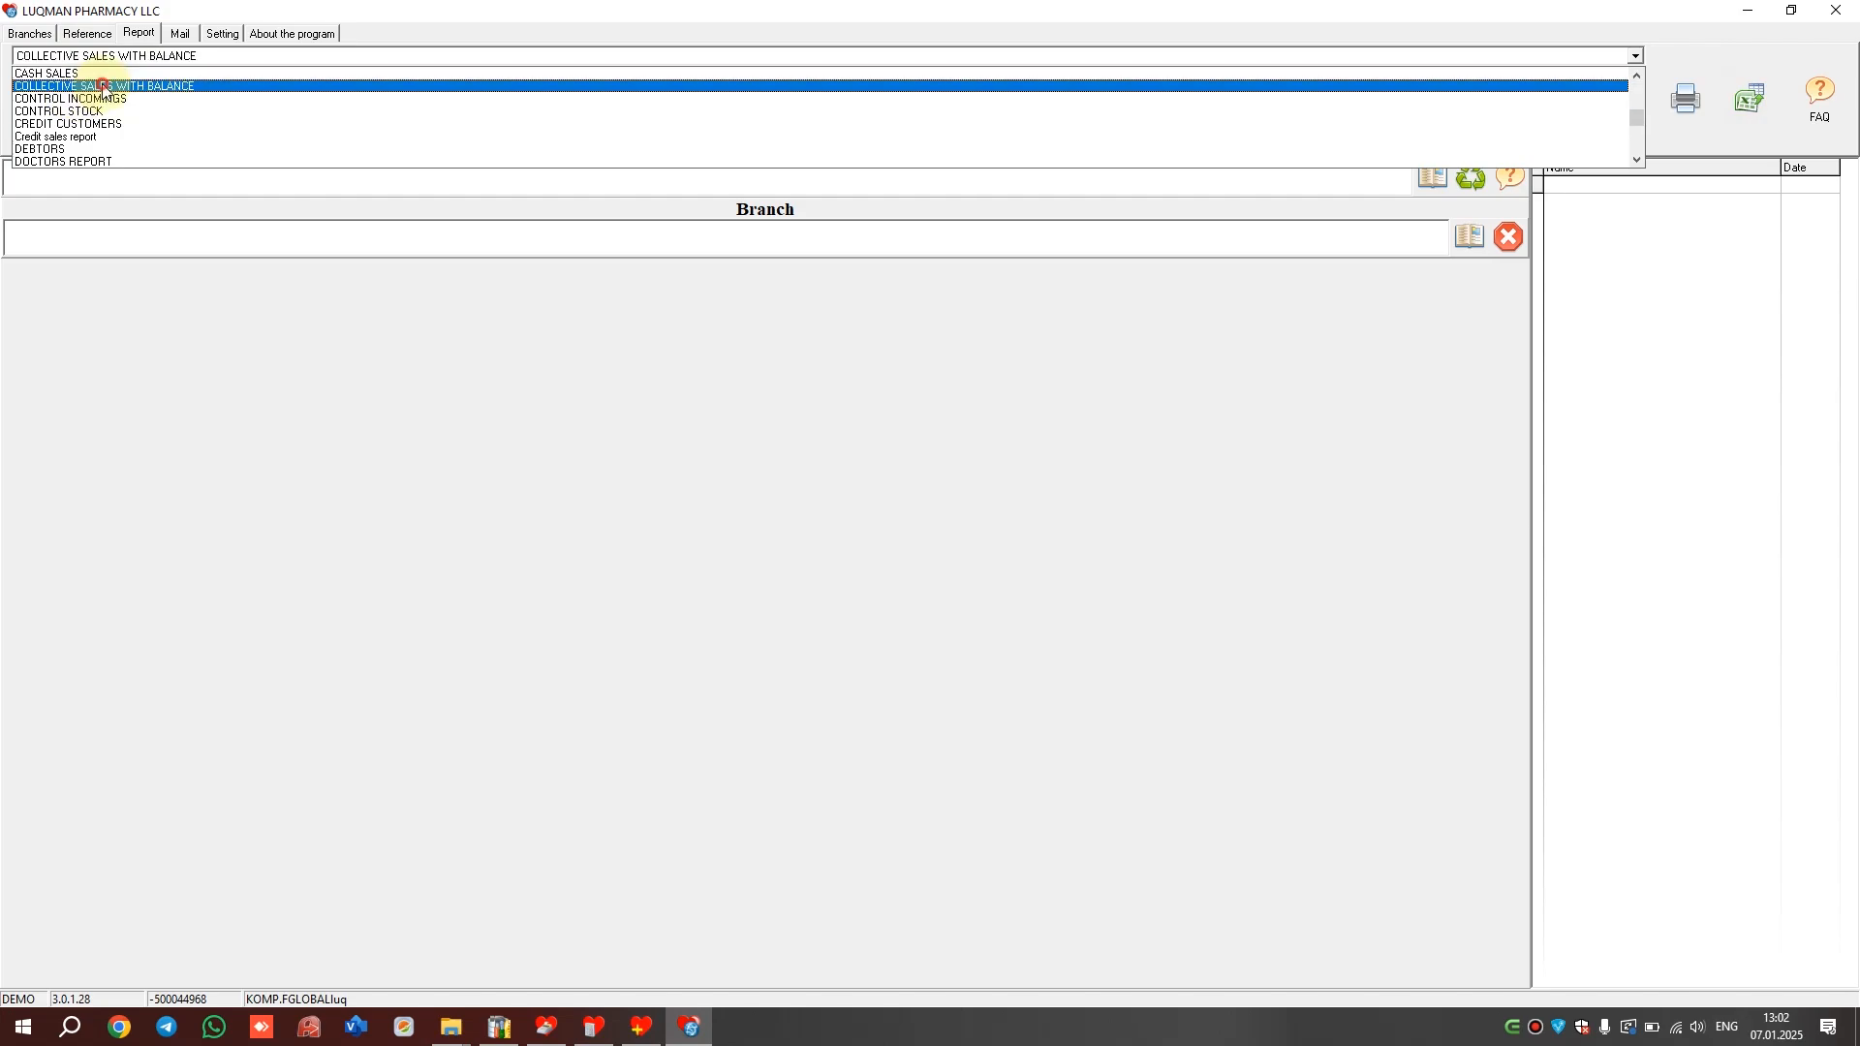
left_click(89, 78)
left_click(1744, 106)
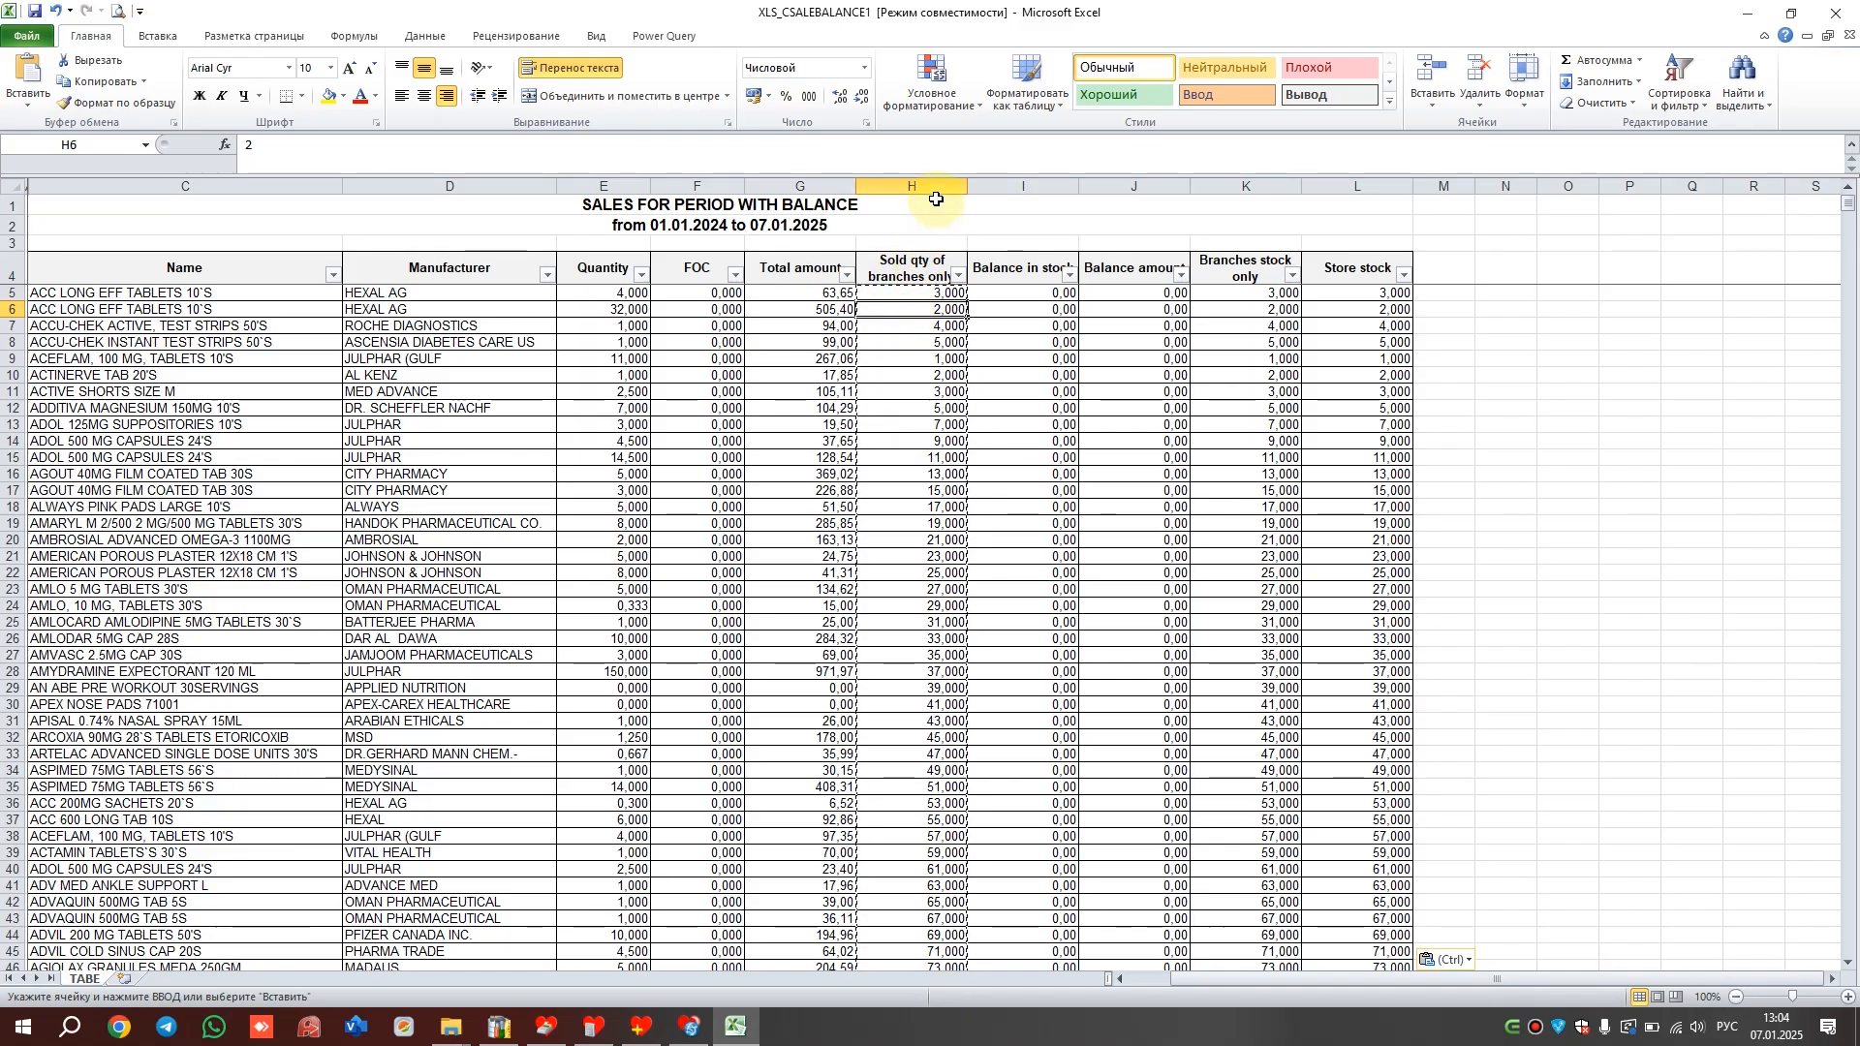
In the Excel workbook, select the sold quantities column H and the stock columns K and L
left_click(930, 185)
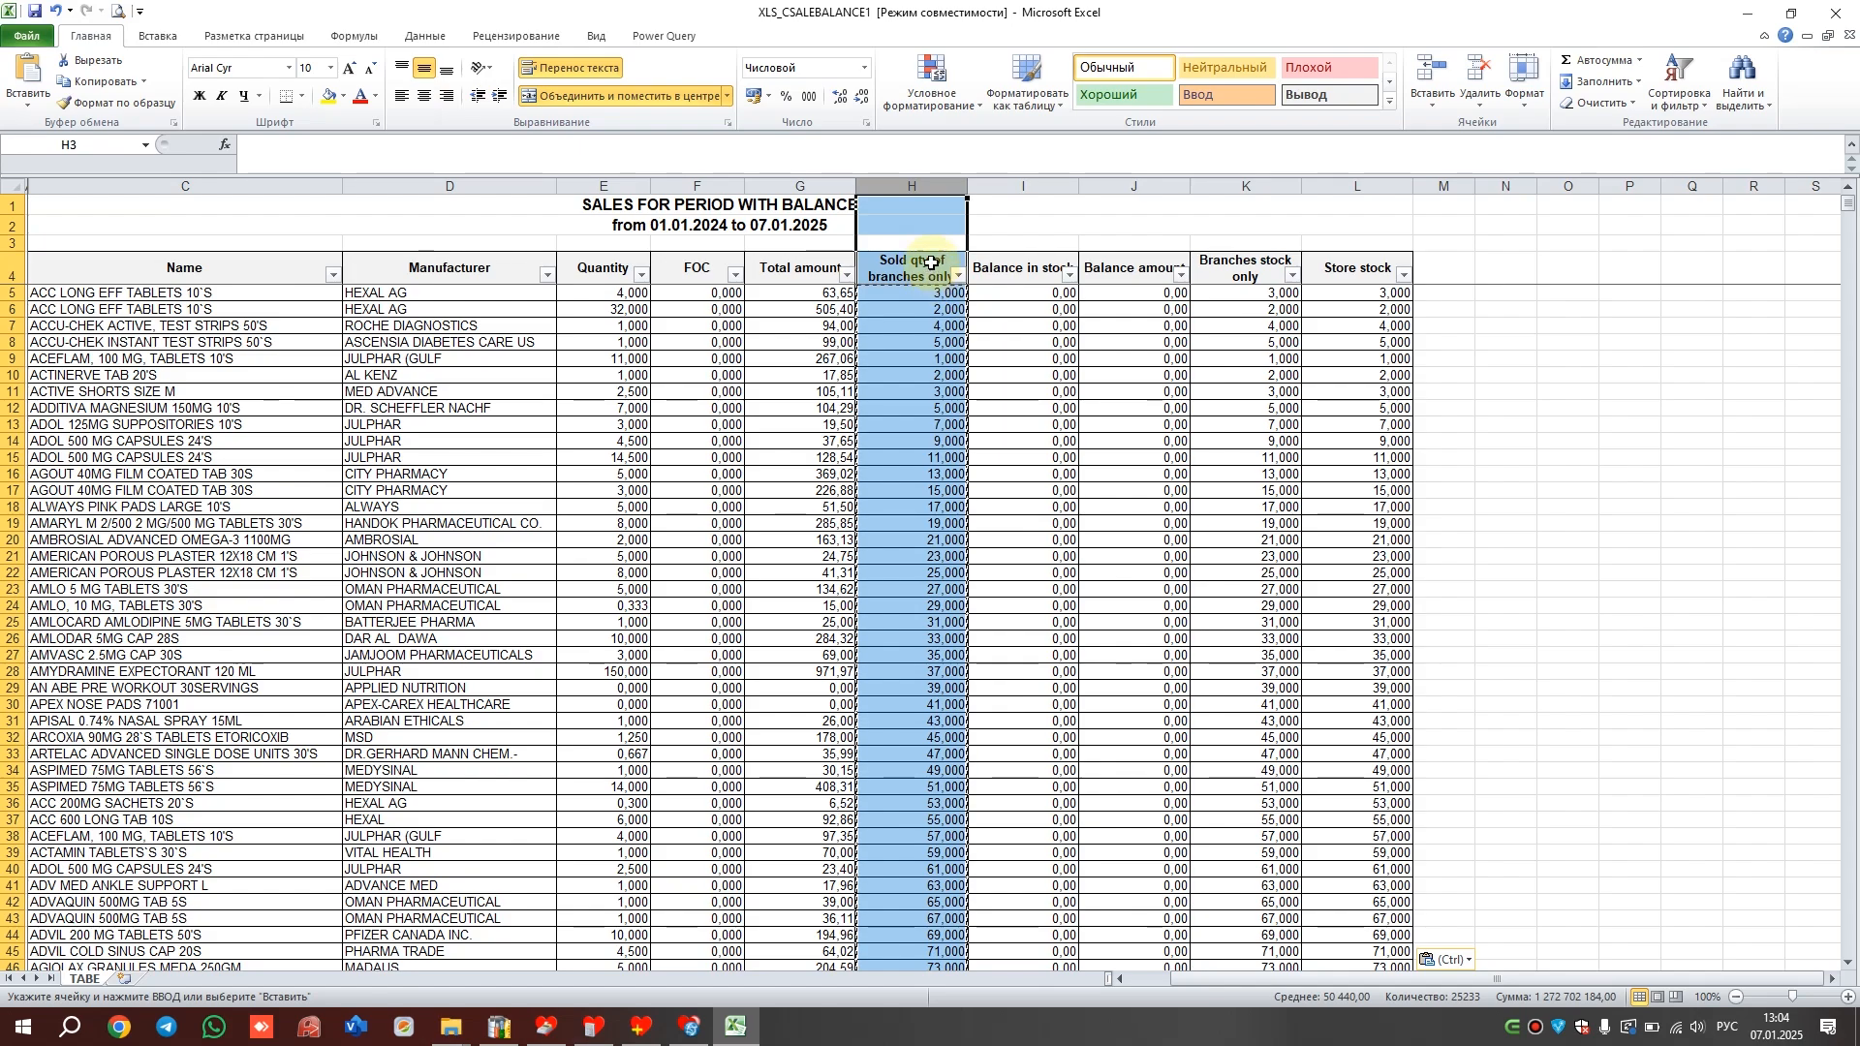
left_click(1244, 268)
left_click(1260, 185)
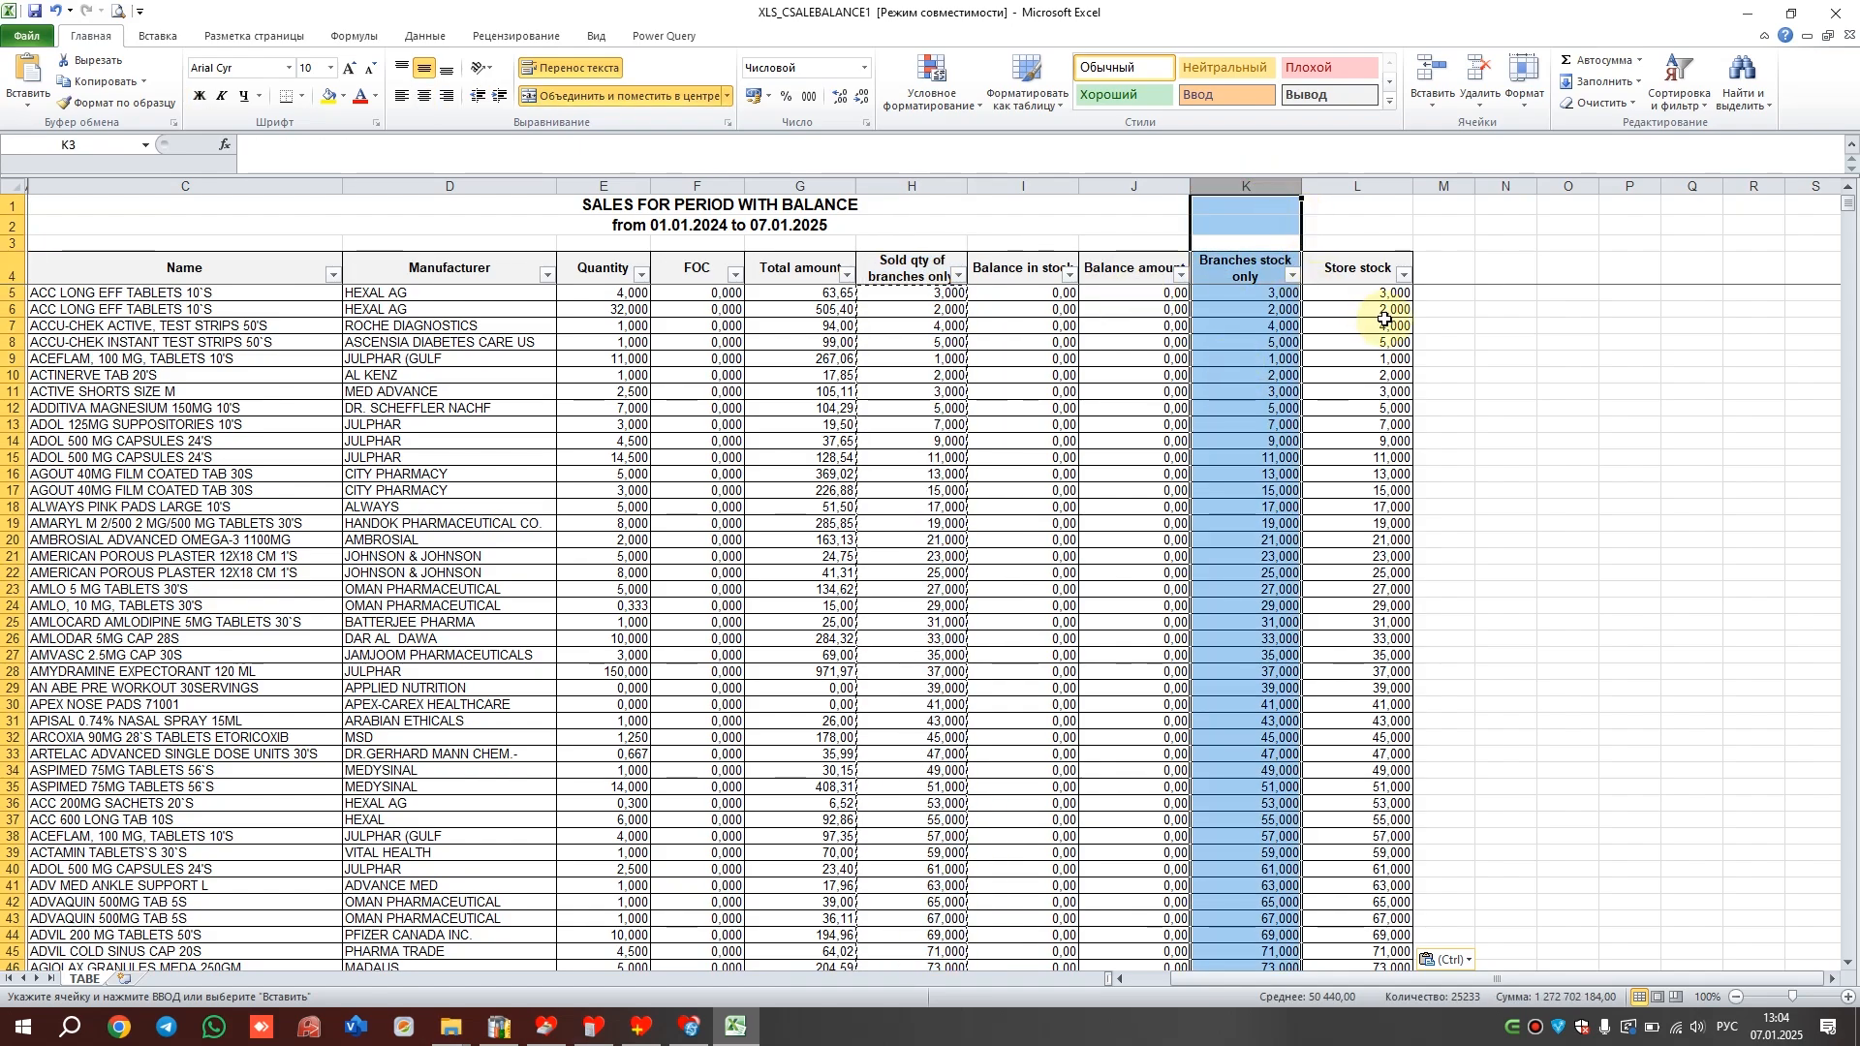
left_click(1369, 184)
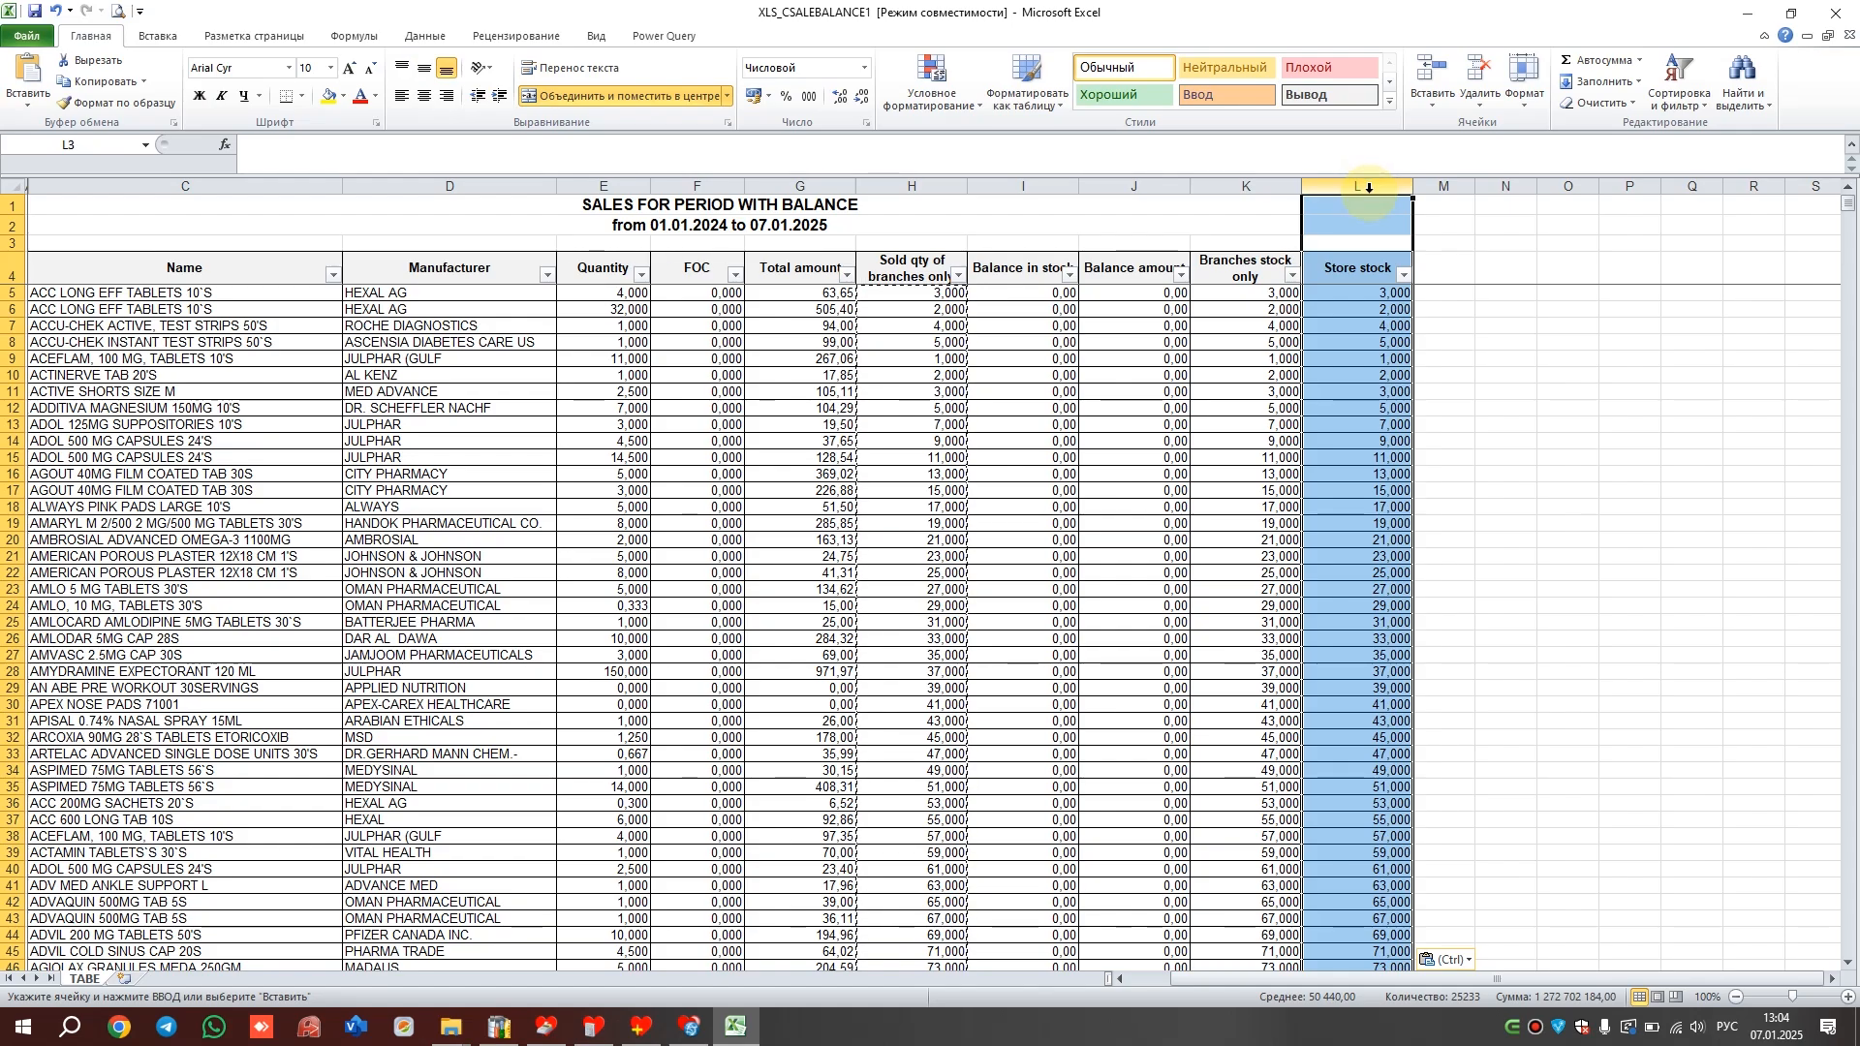